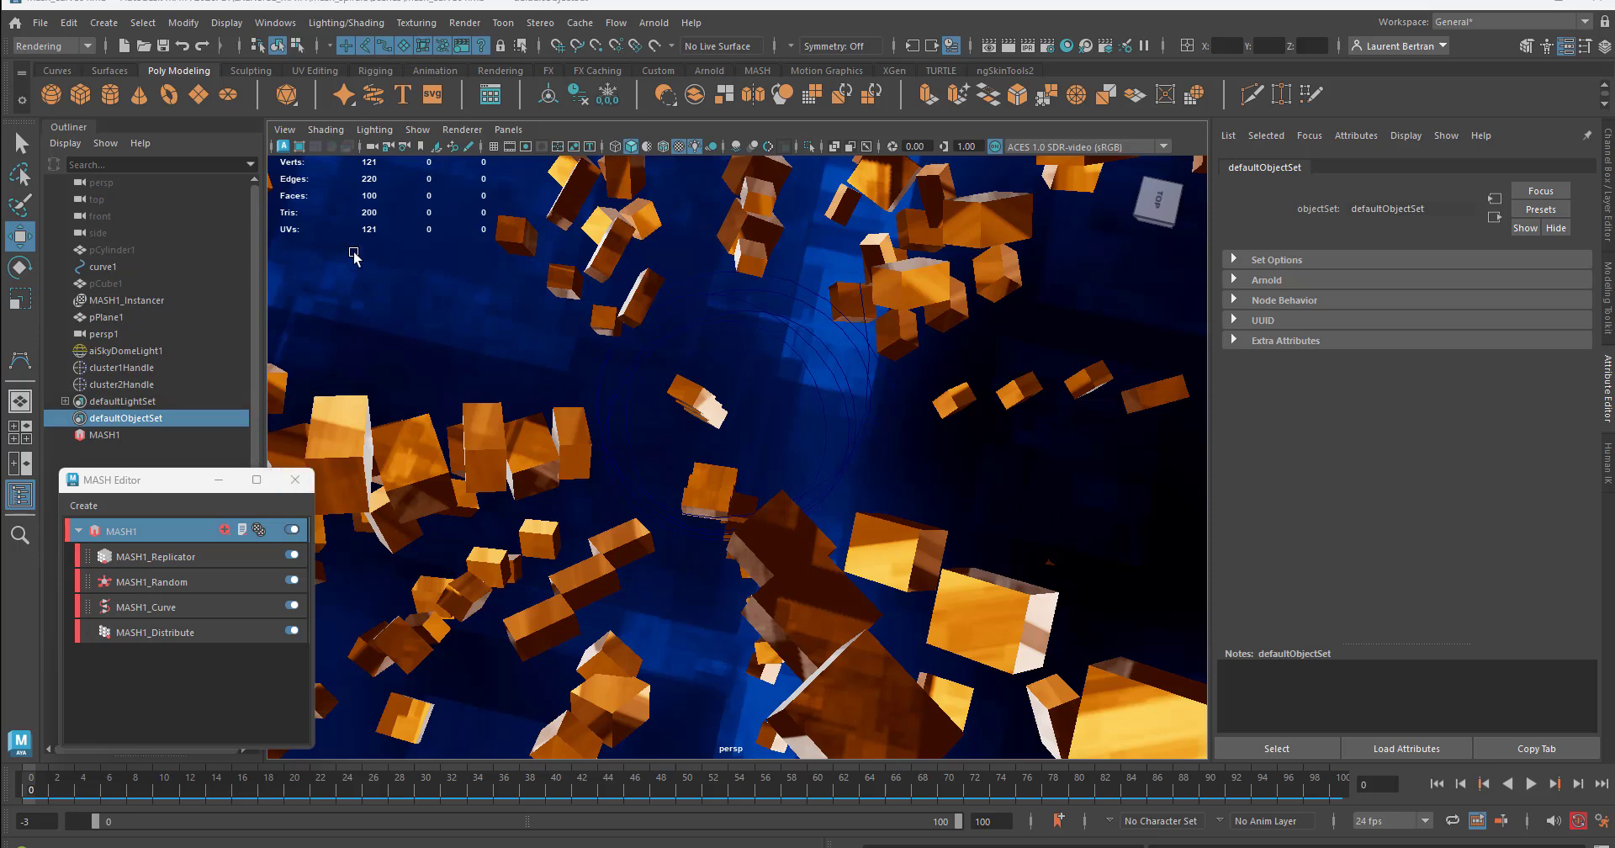
# Start a new scene, saving the changes to the current MASH curve scene
pyautogui.click(40, 25)
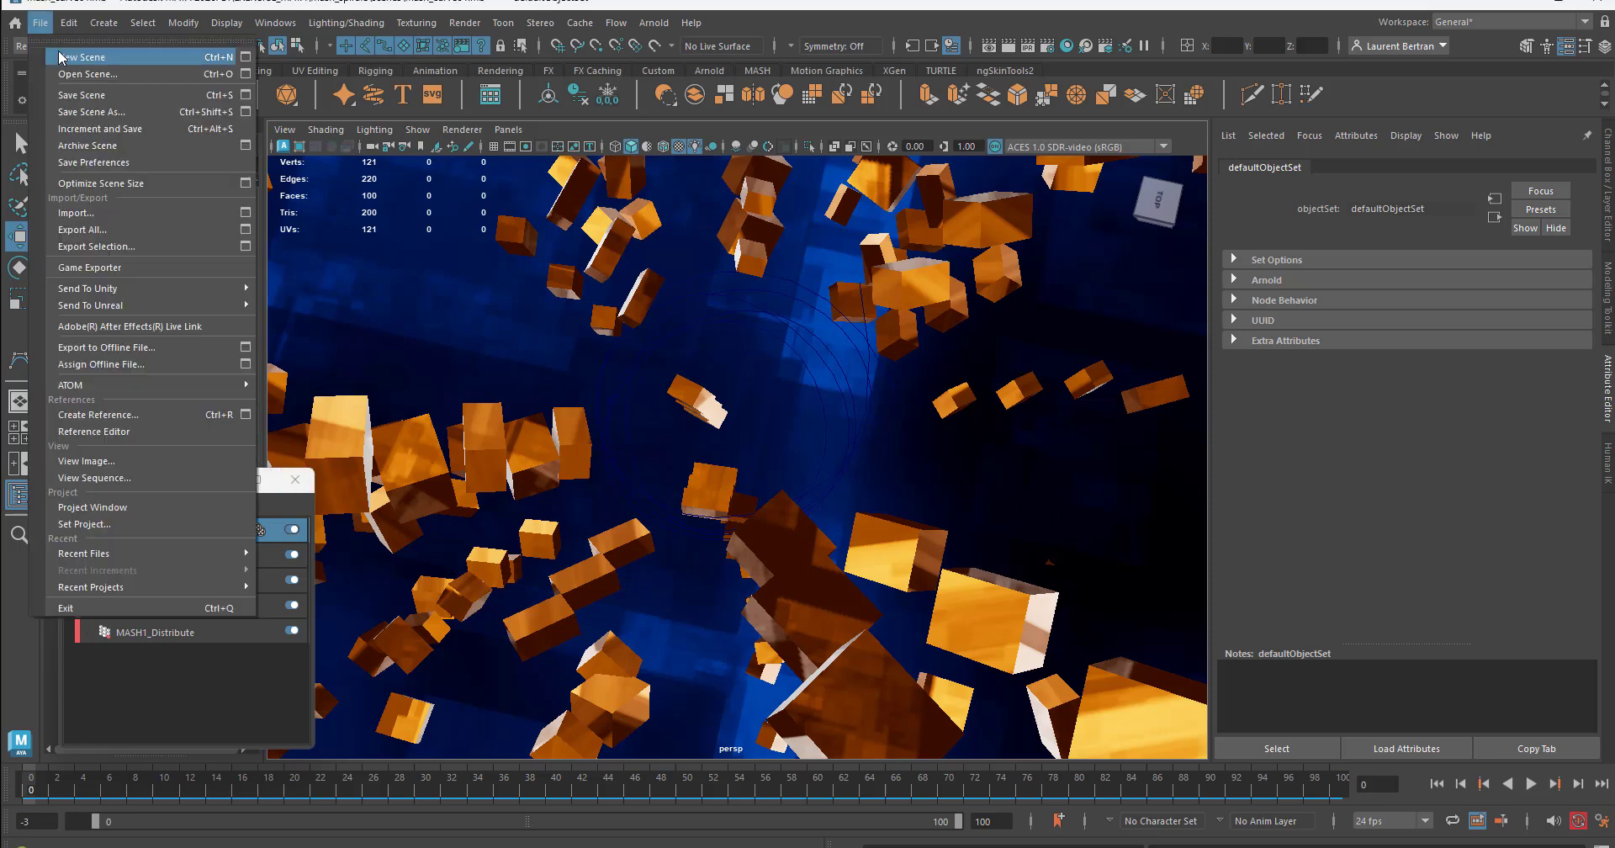
pyautogui.click(60, 57)
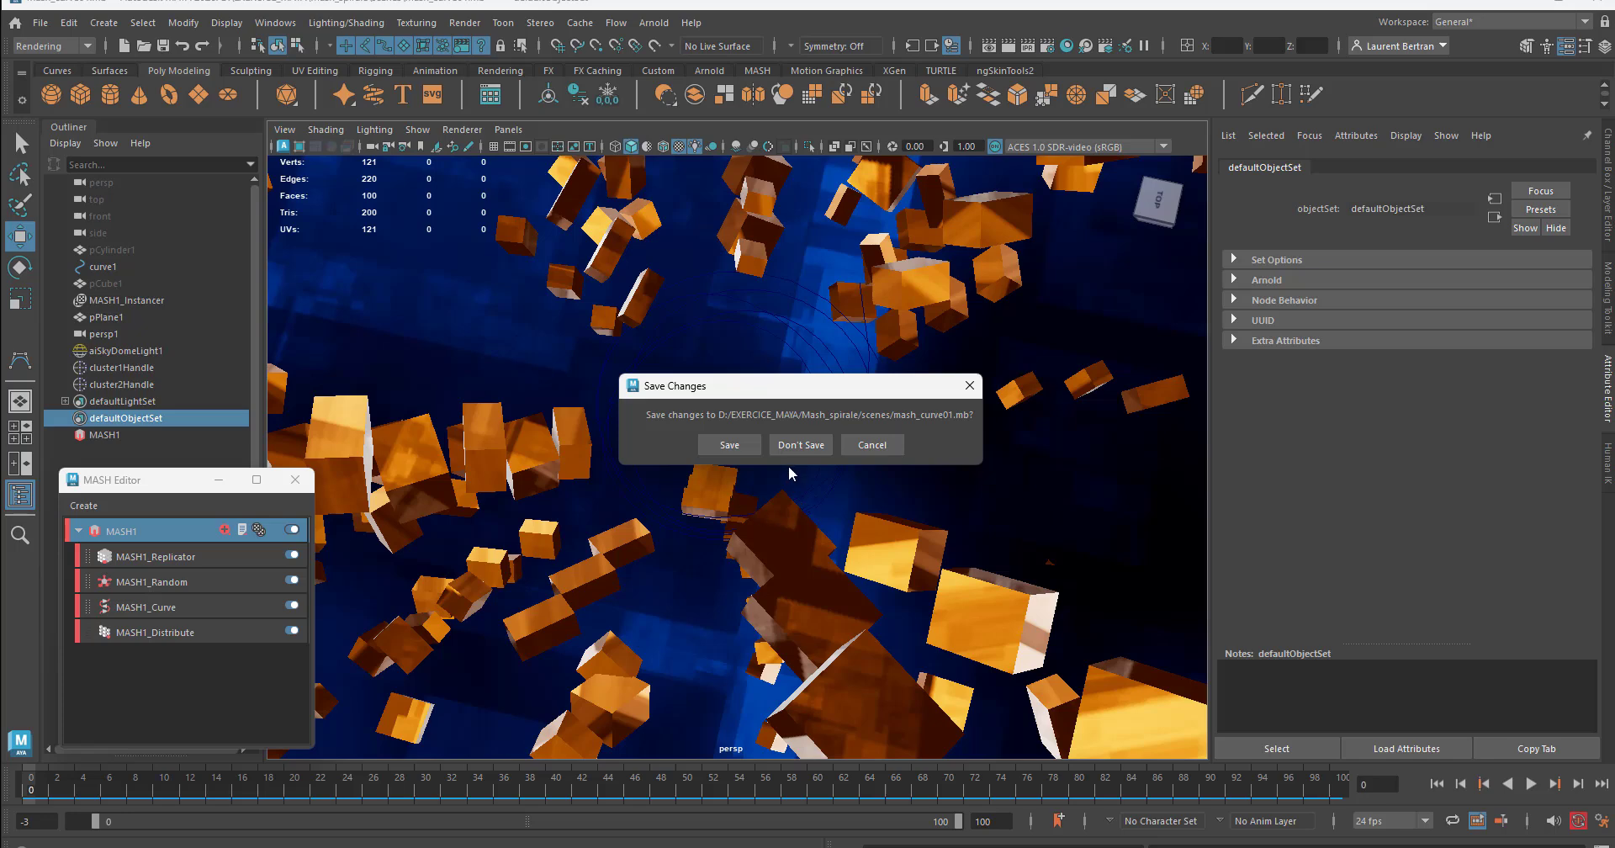
pyautogui.click(750, 443)
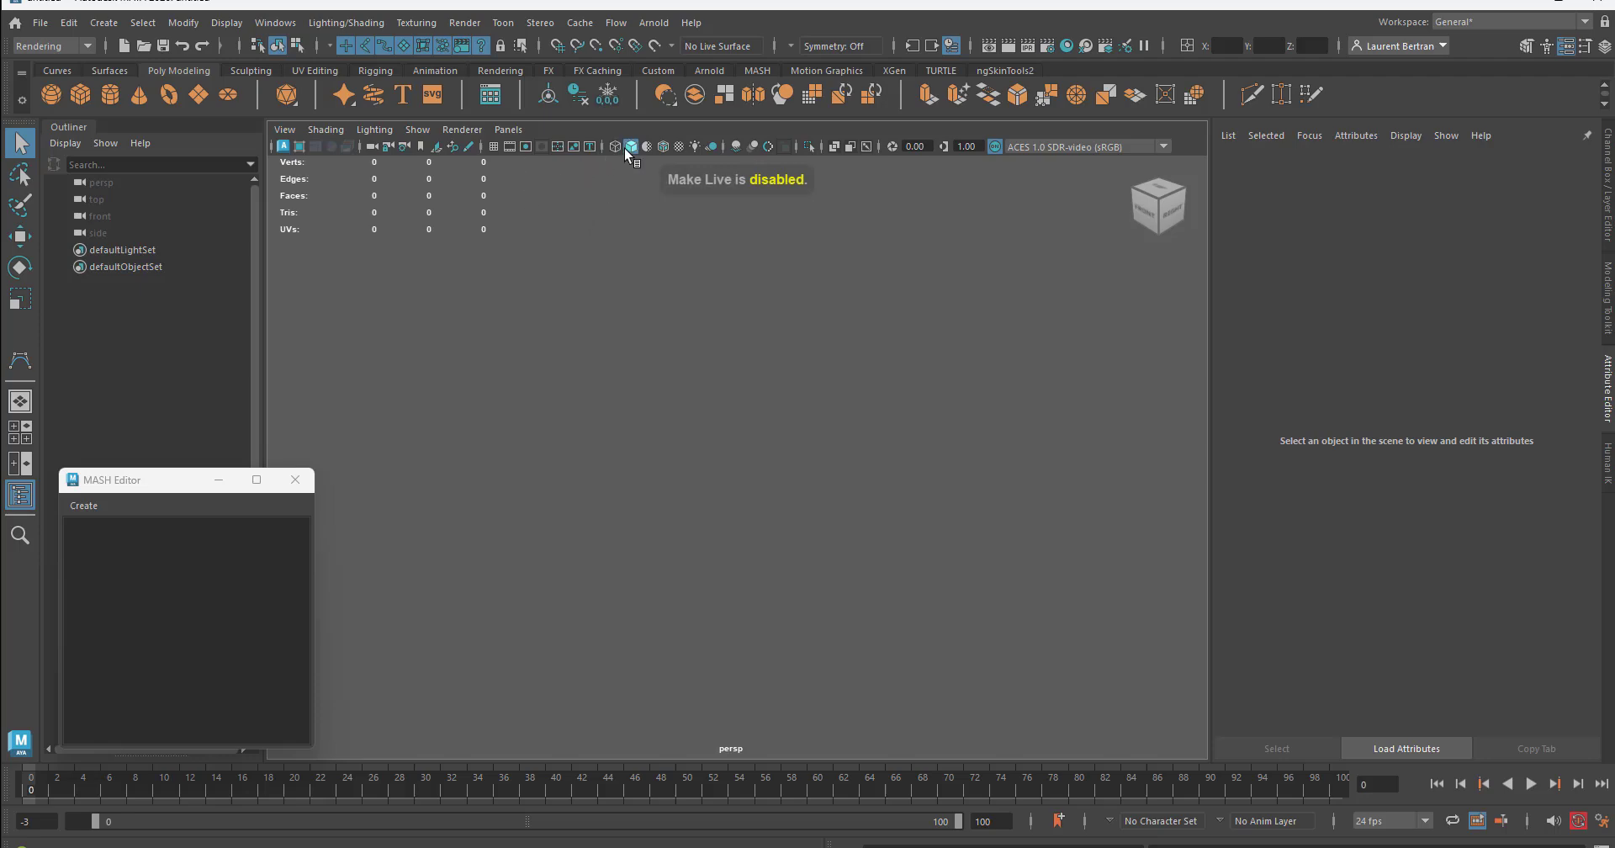
# Show the grid in the perspective view and close the MASH Editor window
pyautogui.click(493, 147)
pyautogui.keyDown('alt'); pyautogui.moveTo(756, 497); pyautogui.dragTo(966, 515); pyautogui.keyUp('alt')
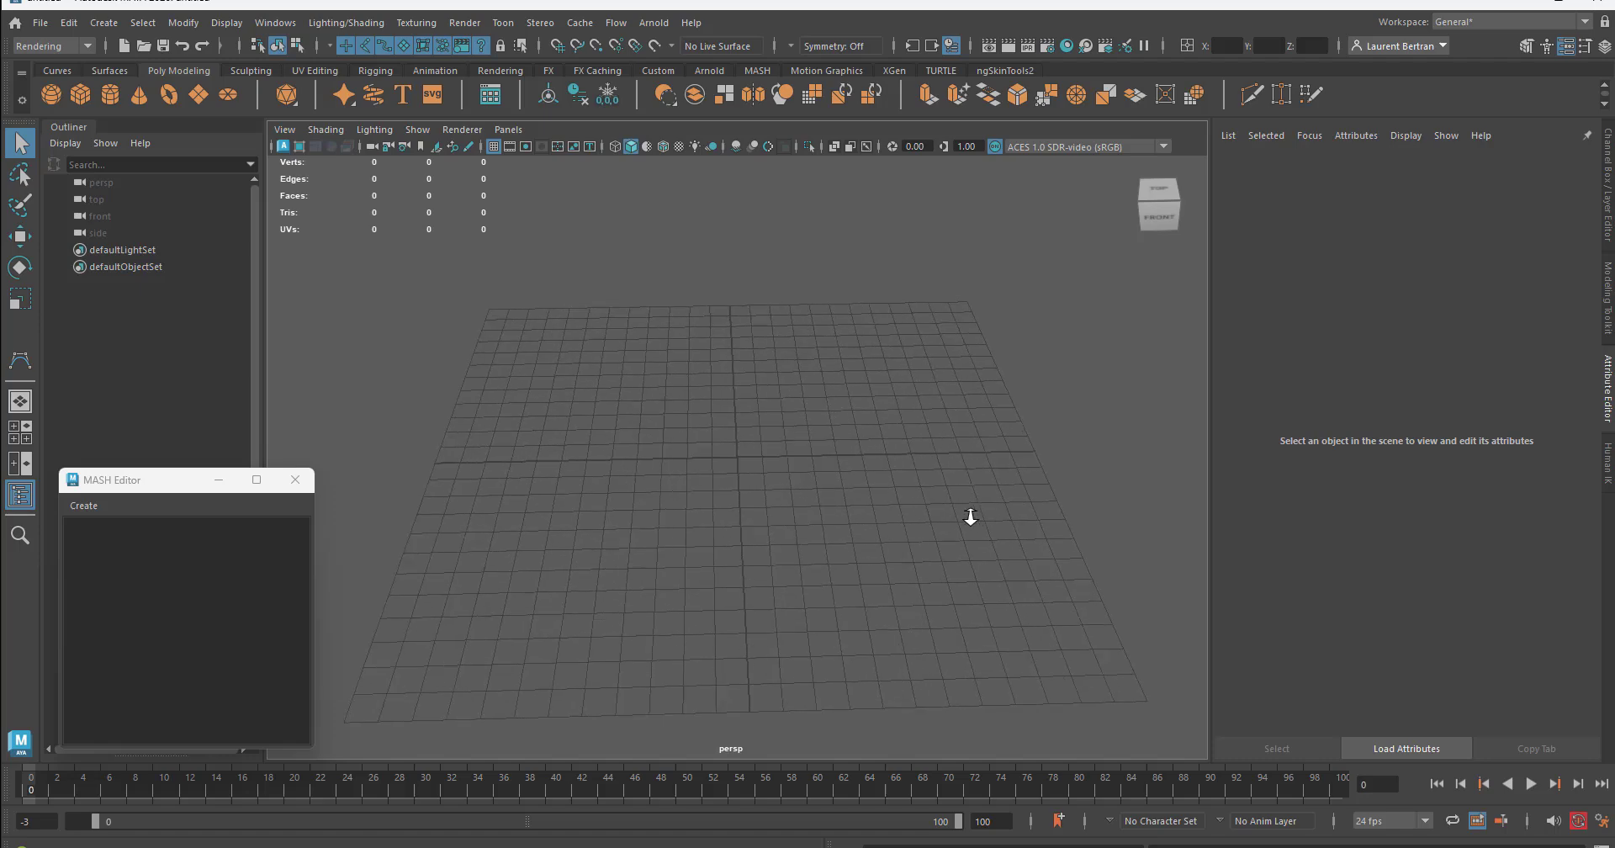
pyautogui.moveTo(783, 478)
pyautogui.keyDown('alt'); pyautogui.mouseDown()
pyautogui.moveTo(764, 496)
pyautogui.moveTo(790, 478)
pyautogui.mouseUp(); pyautogui.keyUp('alt')
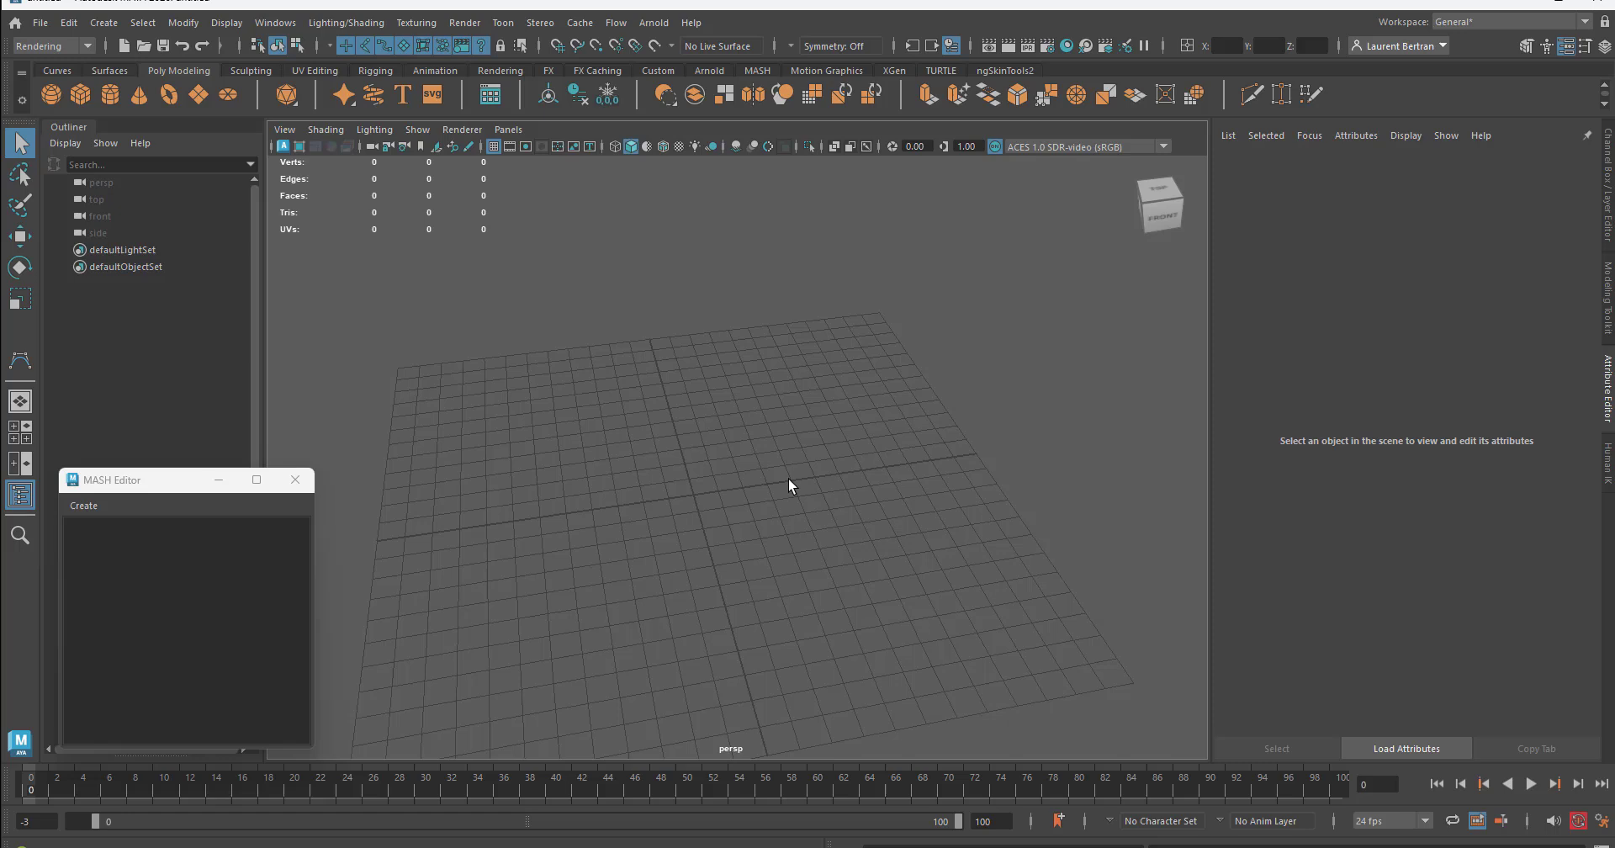
pyautogui.moveTo(153, 487); pyautogui.dragTo(148, 414)
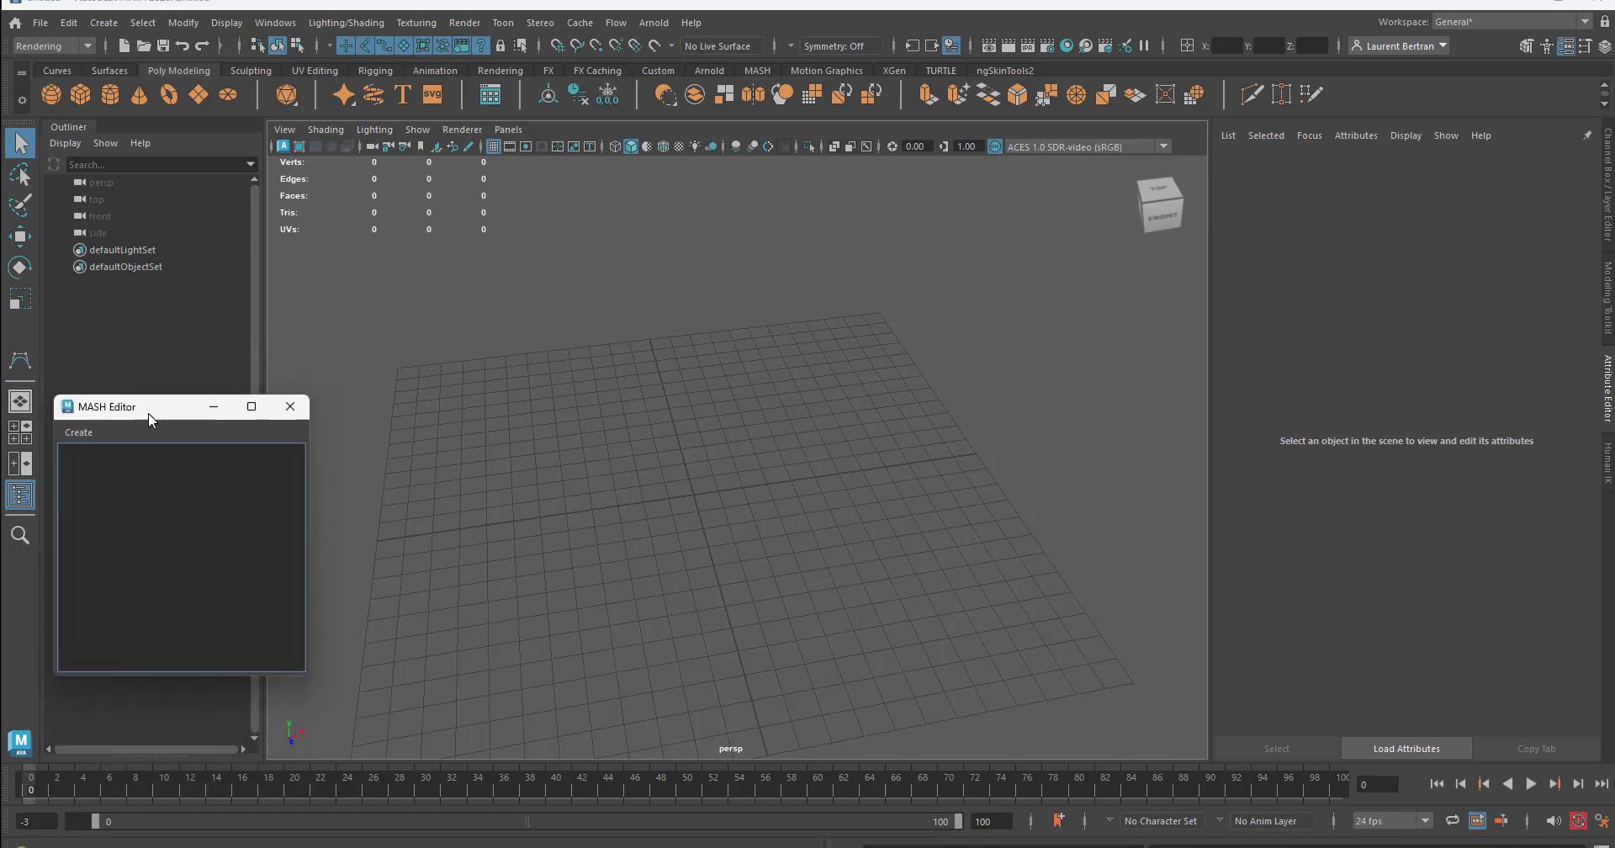
pyautogui.click(289, 407)
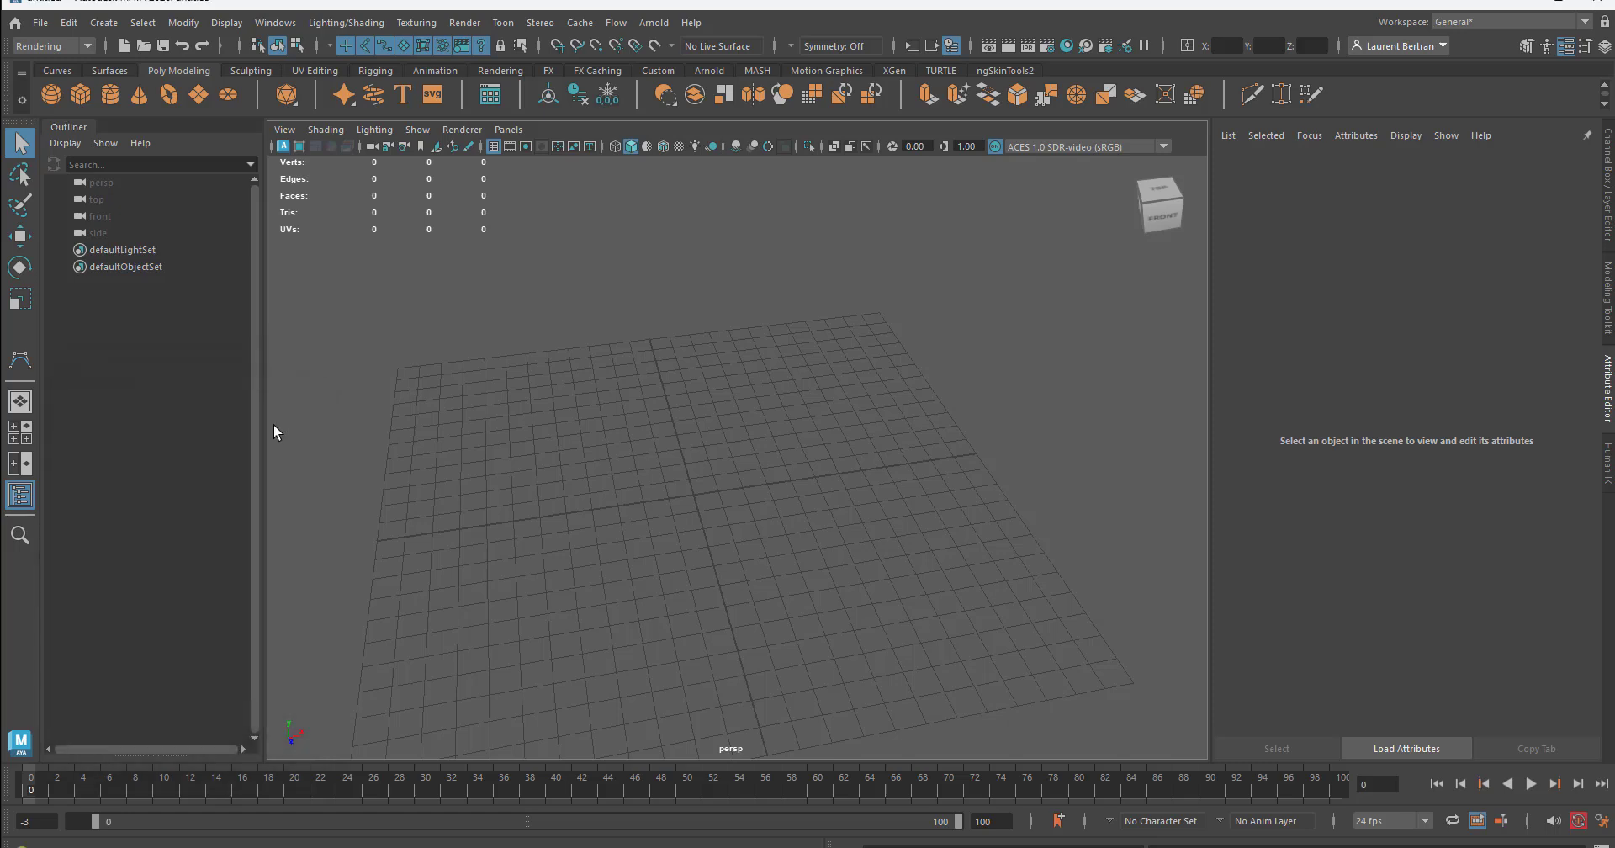
# Create a polygon cylinder at the origin, enlarge it uniformly and stretch it vertically into a tall column
pyautogui.click(111, 95)
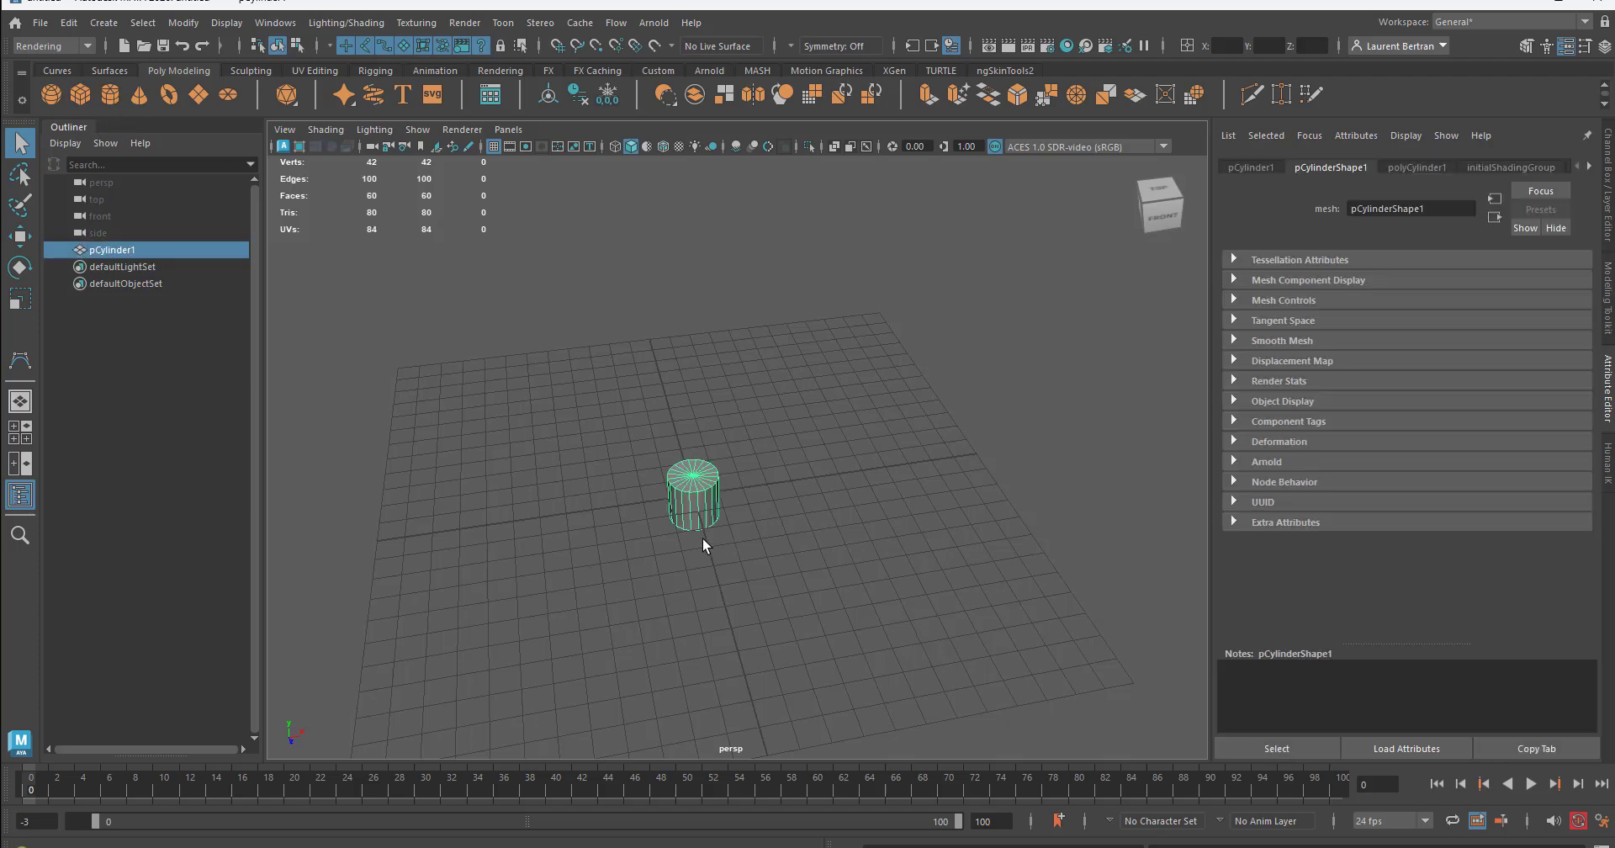
pyautogui.keyDown('alt'); pyautogui.moveTo(703, 539); pyautogui.dragTo(764, 505); pyautogui.keyUp('alt')
pyautogui.keyDown('alt'); pyautogui.moveTo(763, 506); pyautogui.dragTo(1034, 588, button='right'); pyautogui.keyUp('alt')
pyautogui.keyDown('alt'); pyautogui.moveTo(752, 606); pyautogui.dragTo(715, 584, button='middle'); pyautogui.keyUp('alt')
pyautogui.press('r')
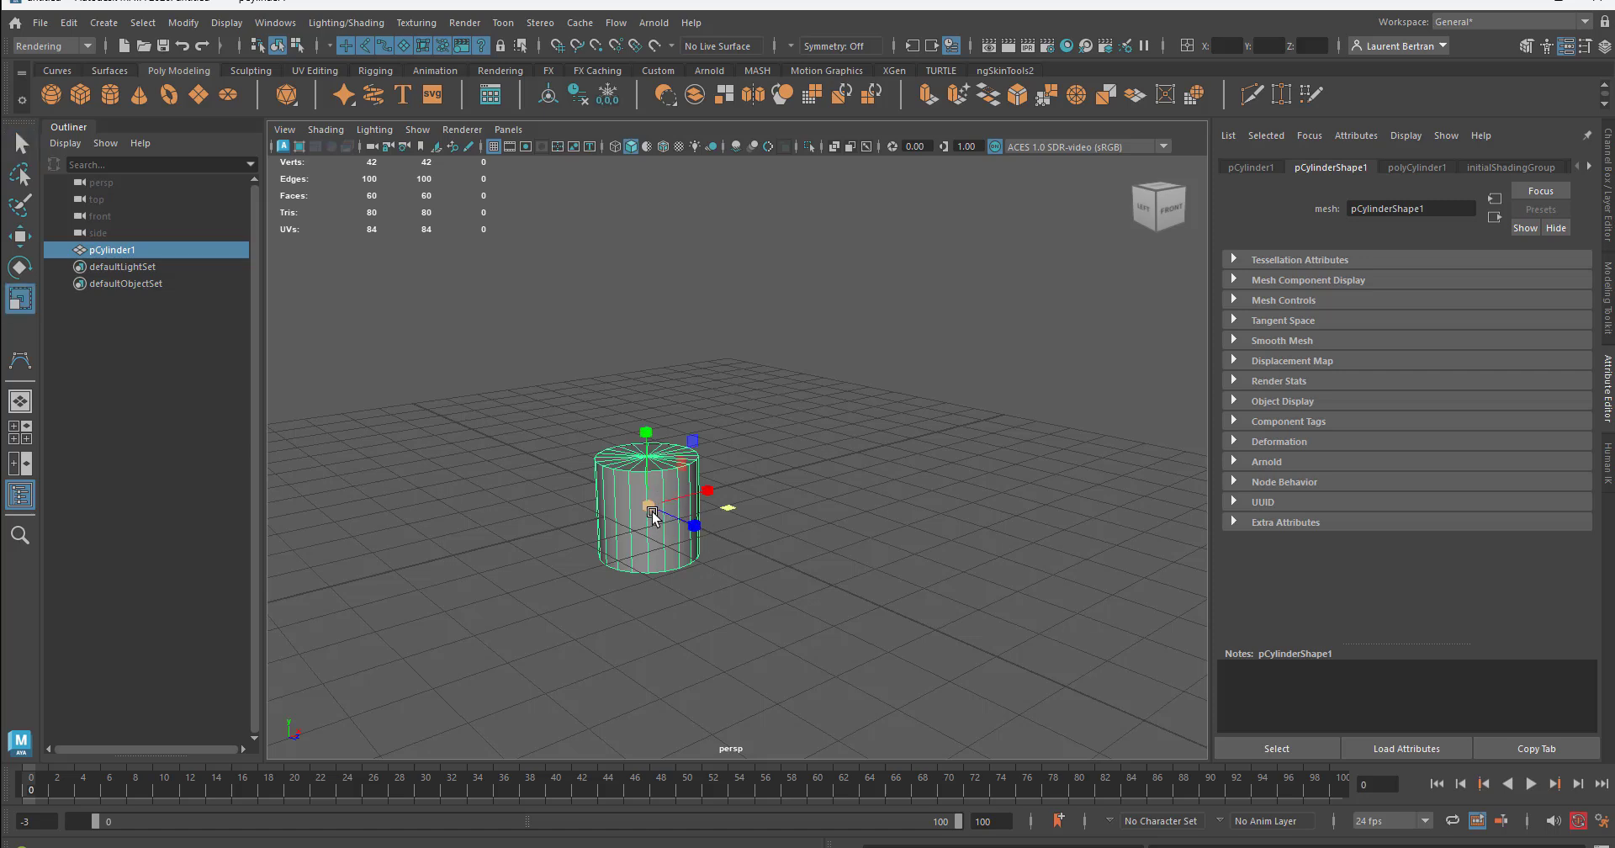
pyautogui.moveTo(652, 514); pyautogui.dragTo(799, 527)
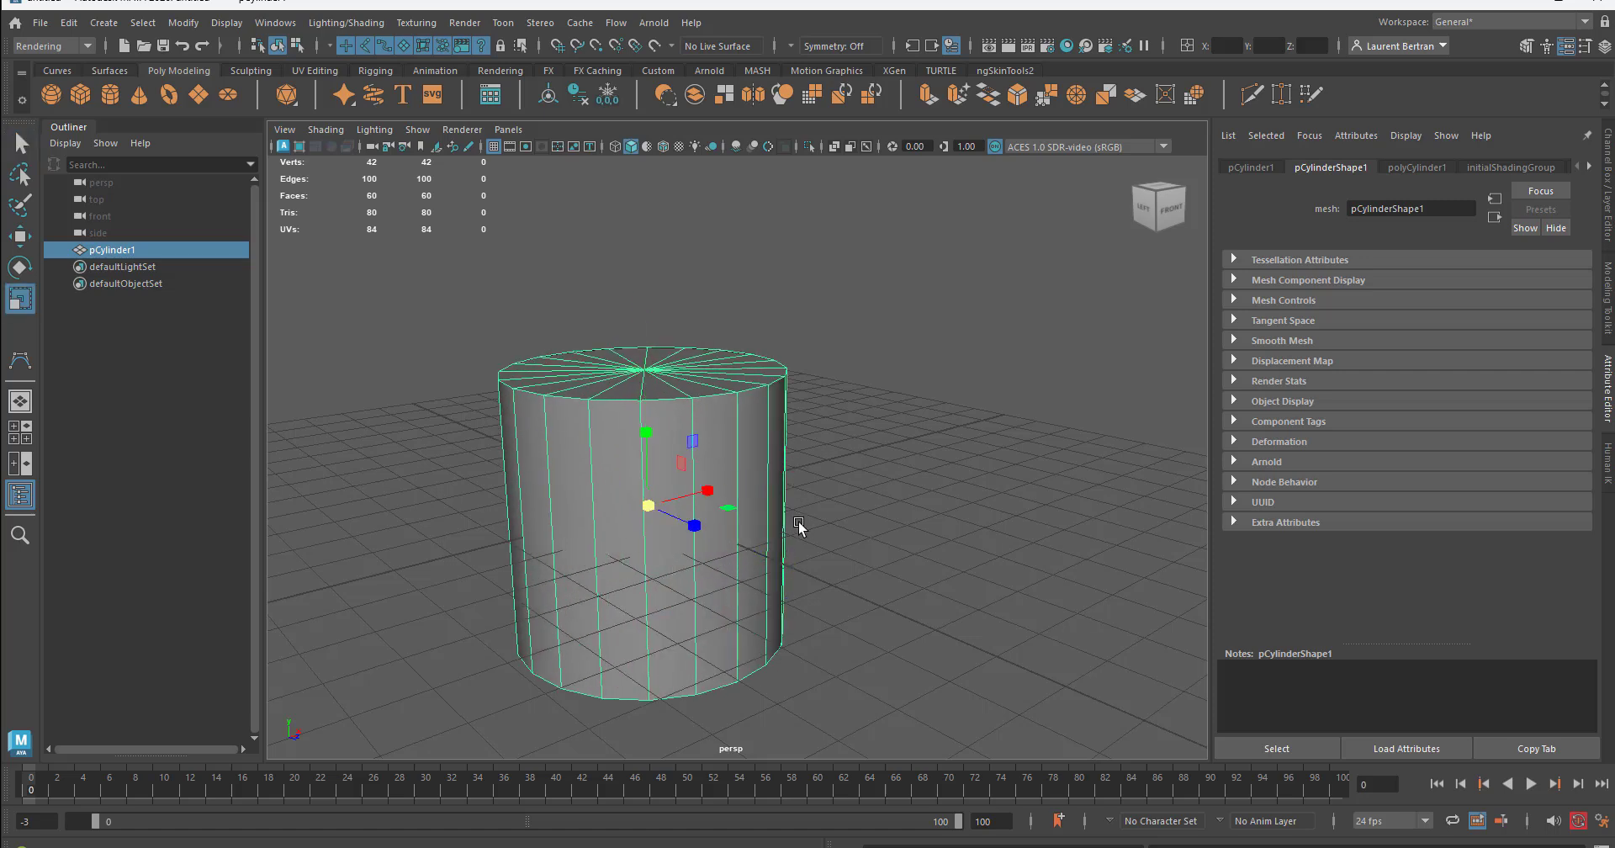
pyautogui.moveTo(646, 430); pyautogui.dragTo(613, 348)
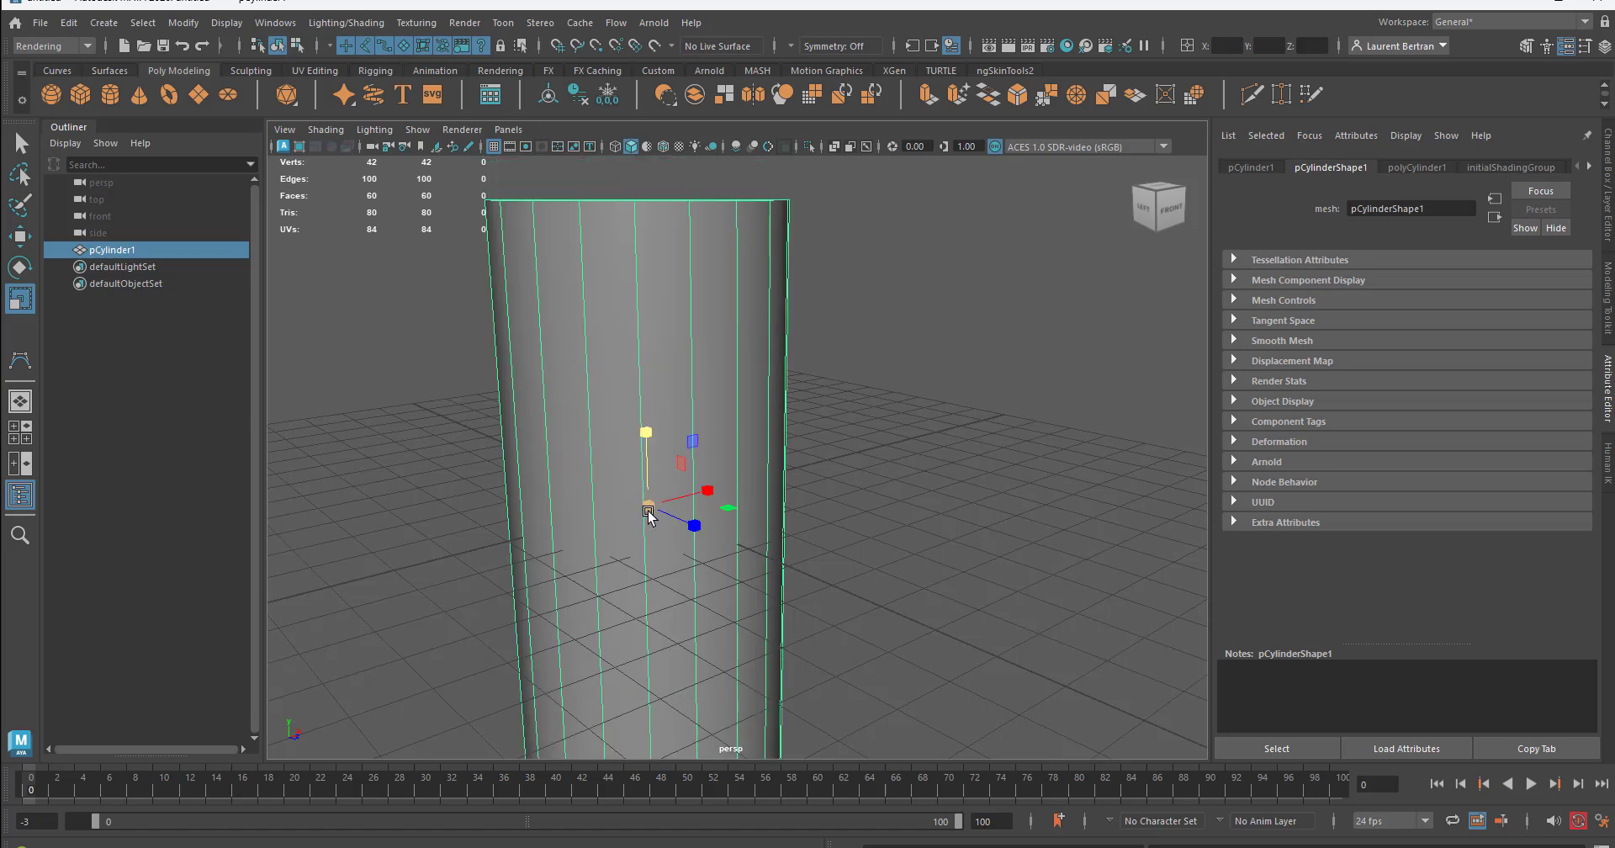
pyautogui.moveTo(649, 514); pyautogui.dragTo(642, 521)
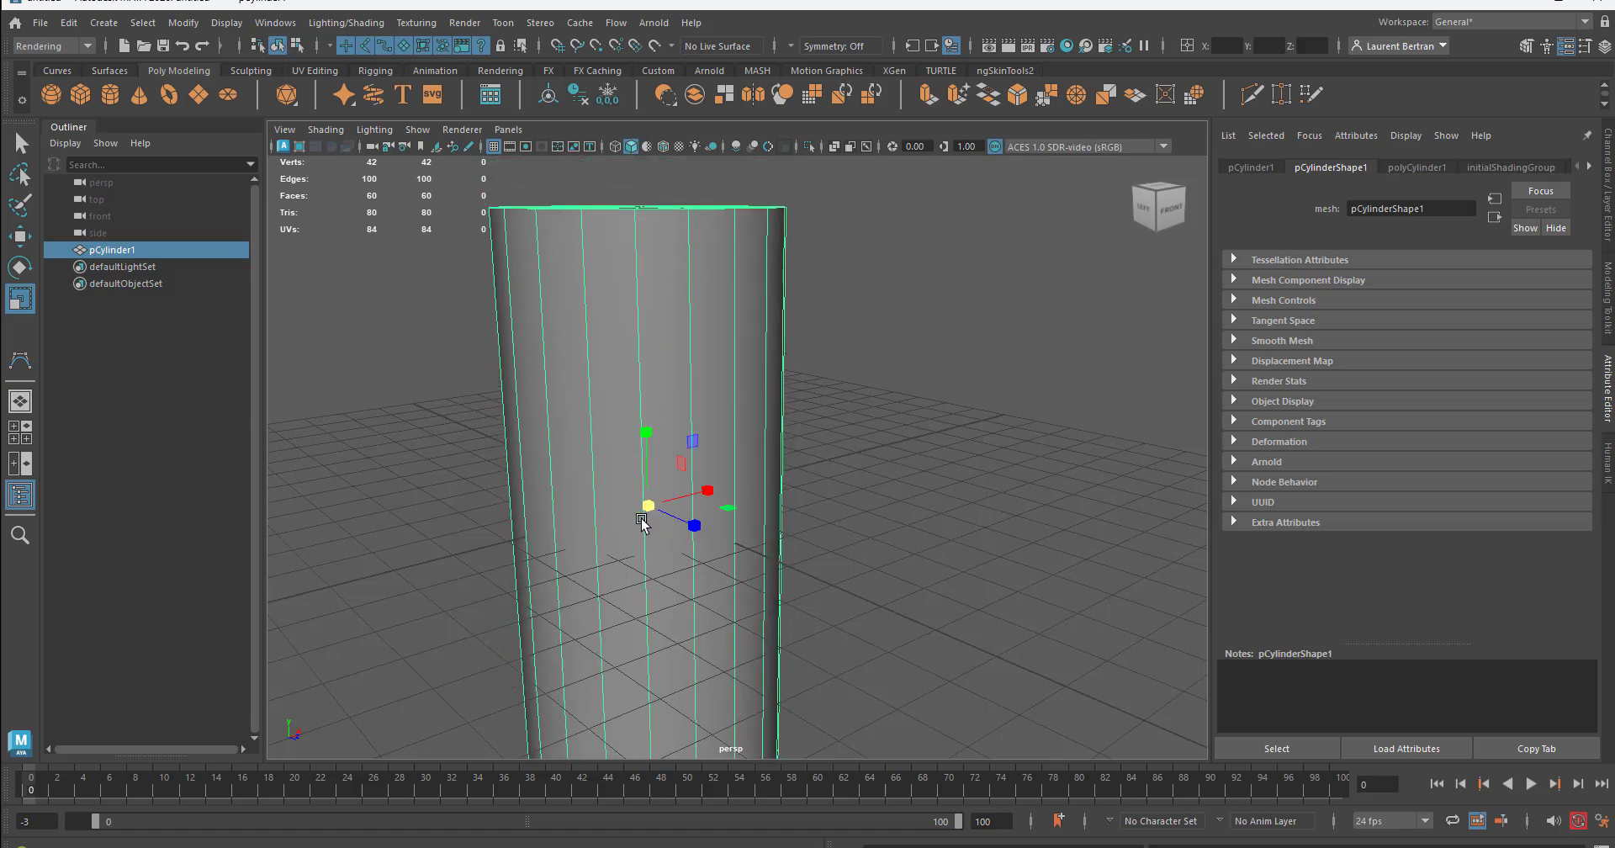
# Move the cylinder straight up until its base sits about level with the grid
pyautogui.press('w')
pyautogui.moveTo(644, 438); pyautogui.dragTo(641, 204)
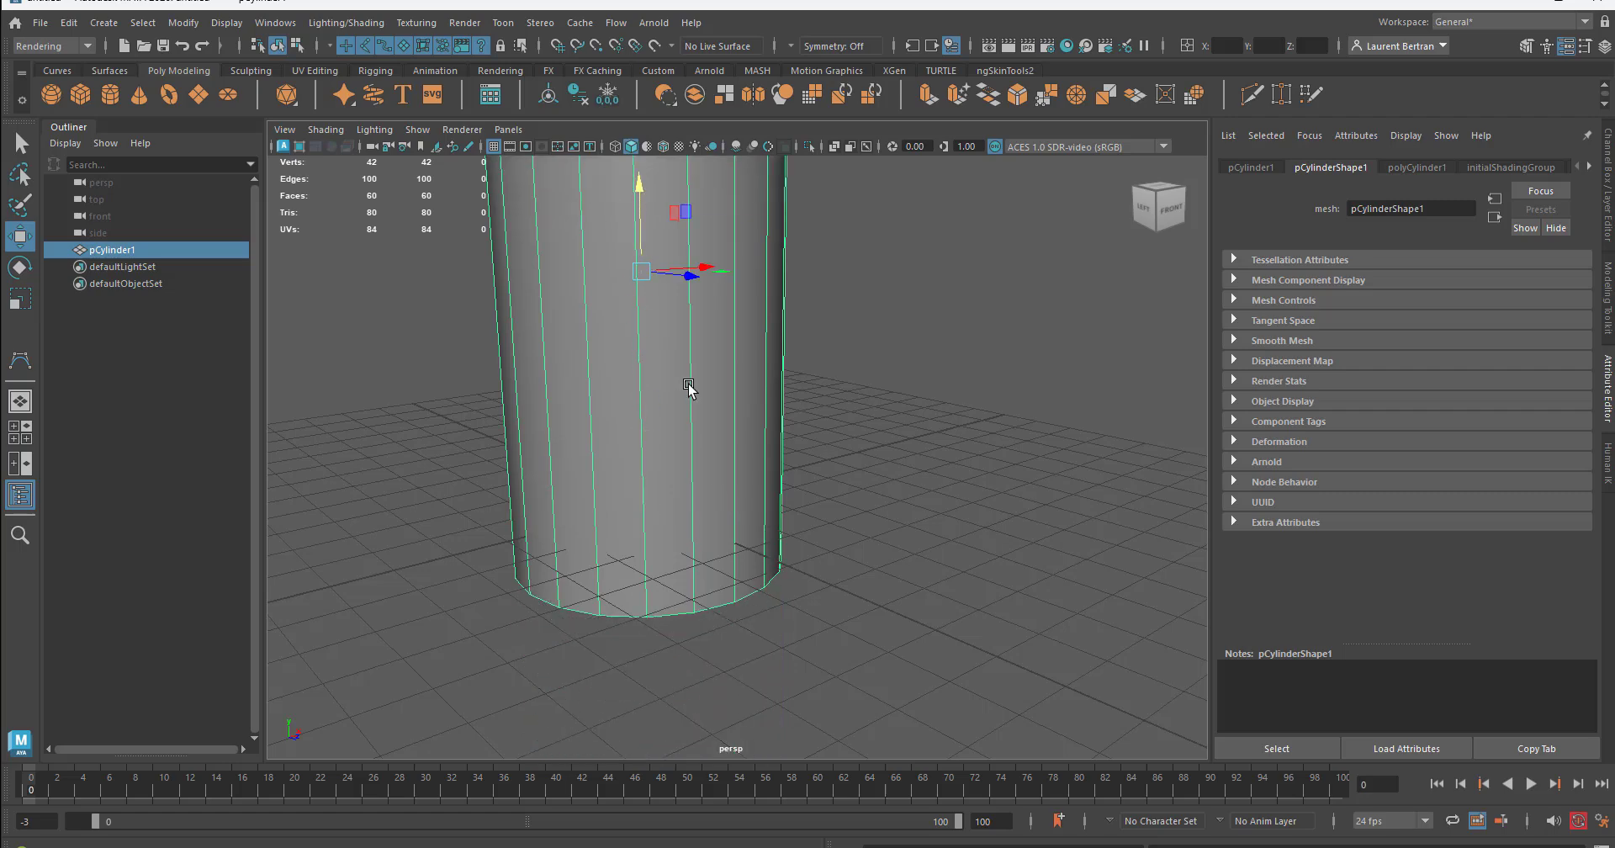
pyautogui.keyDown('alt'); pyautogui.moveTo(762, 434); pyautogui.dragTo(535, 453, button='right'); pyautogui.keyUp('alt')
pyautogui.keyDown('alt'); pyautogui.moveTo(561, 445); pyautogui.dragTo(579, 510); pyautogui.keyUp('alt')
pyautogui.keyDown('alt'); pyautogui.moveTo(593, 496); pyautogui.dragTo(569, 612, button='middle'); pyautogui.keyUp('alt')
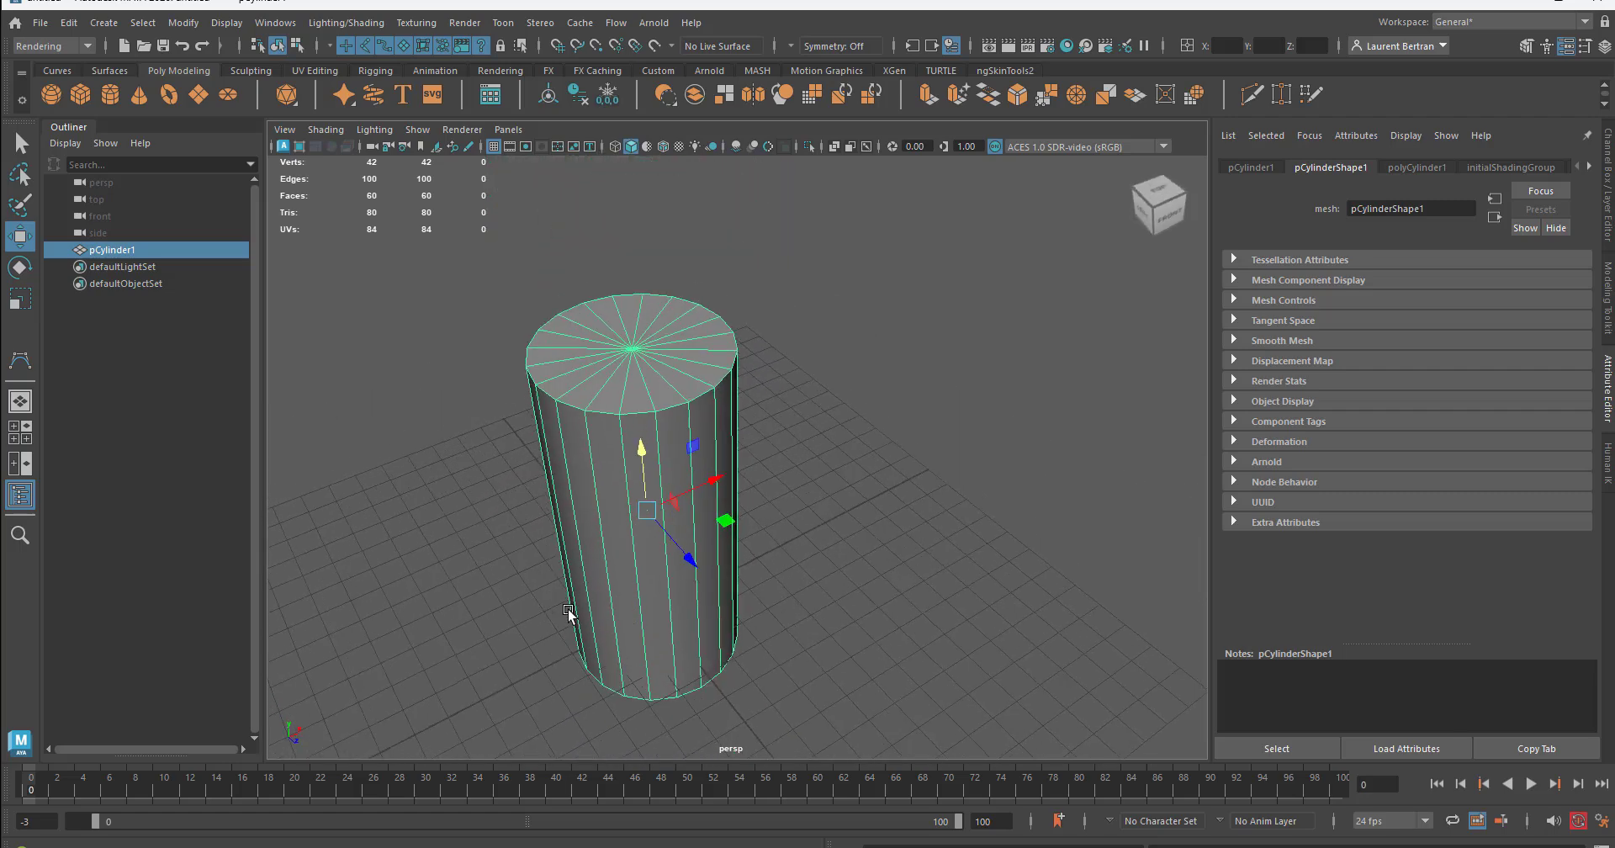
pyautogui.keyDown('alt'); pyautogui.moveTo(568, 613); pyautogui.dragTo(588, 580); pyautogui.keyUp('alt')
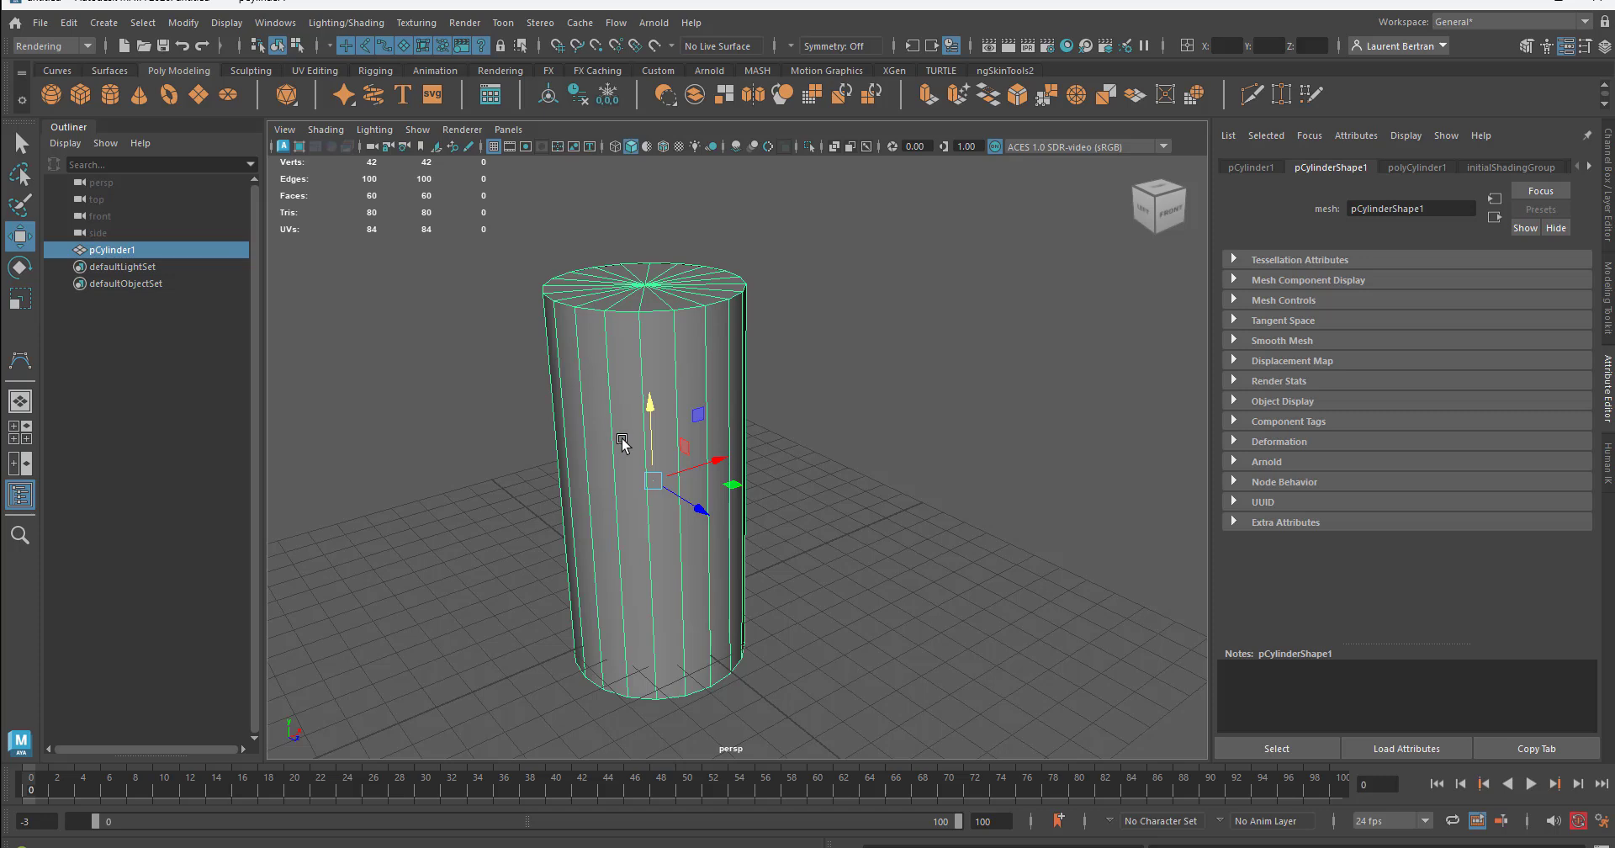
# Make the cylinder a live surface and start the EP Curve Tool with its settings open, keeping 3 Cubic degree and Uniform knot spacing
pyautogui.click(654, 50)
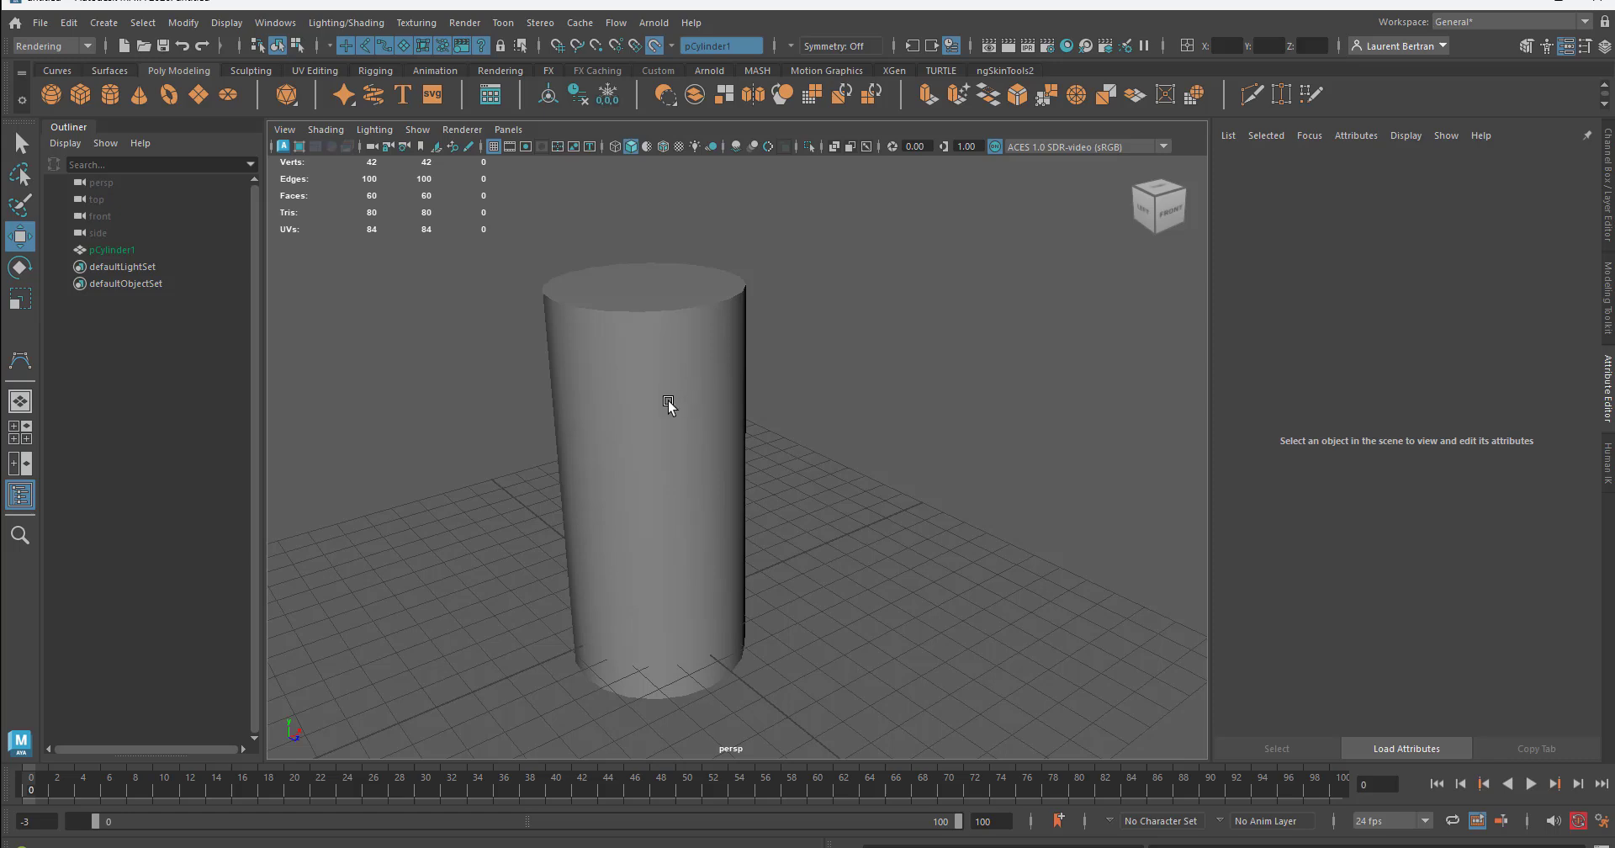
pyautogui.click(103, 23)
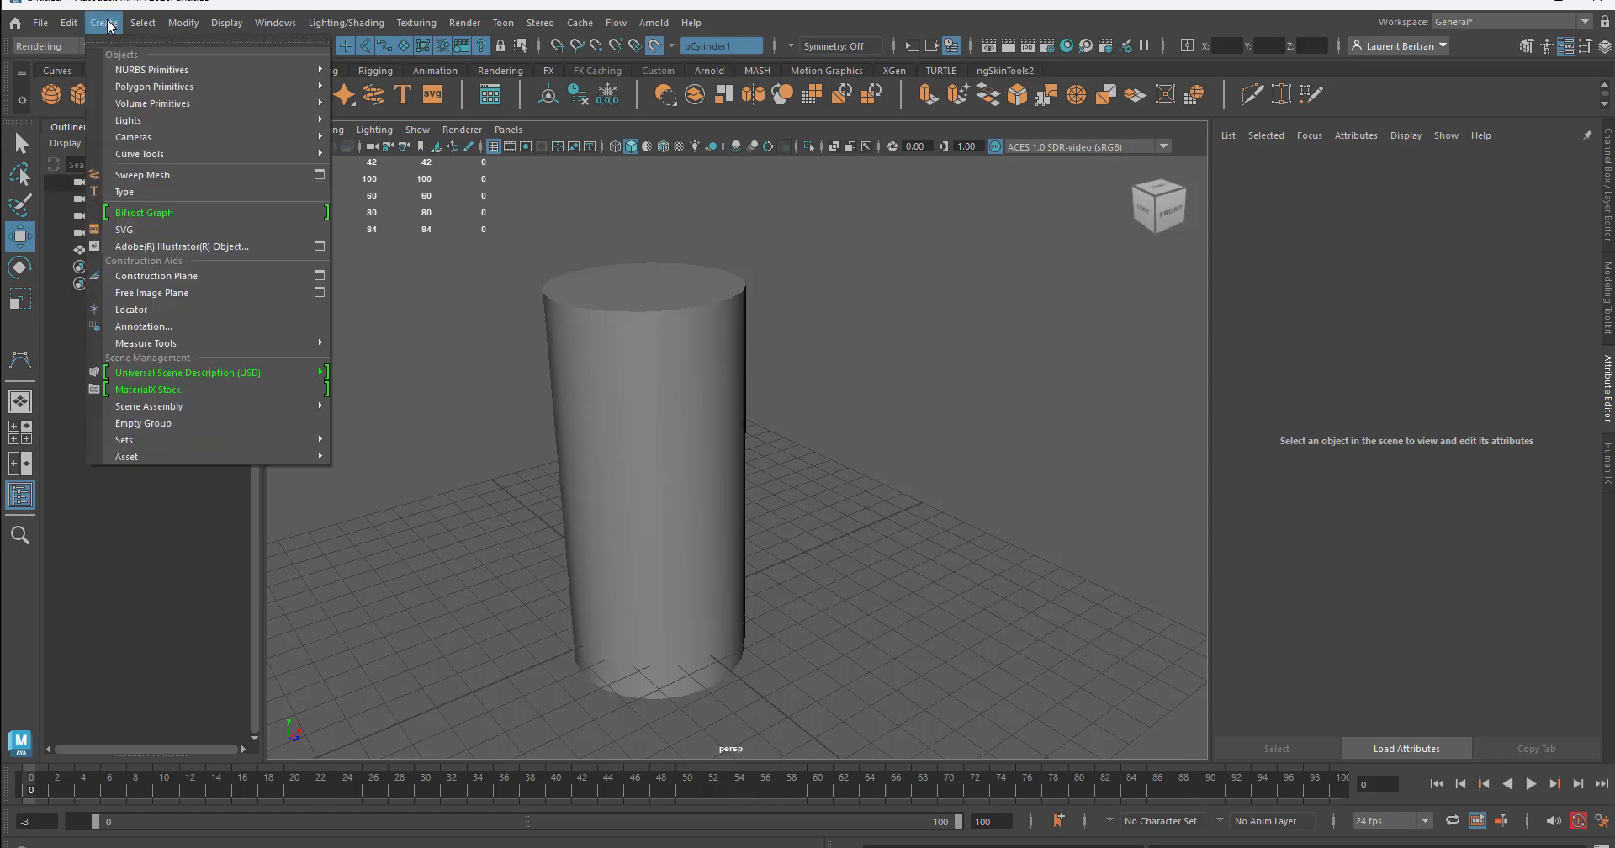
pyautogui.moveTo(180, 154)
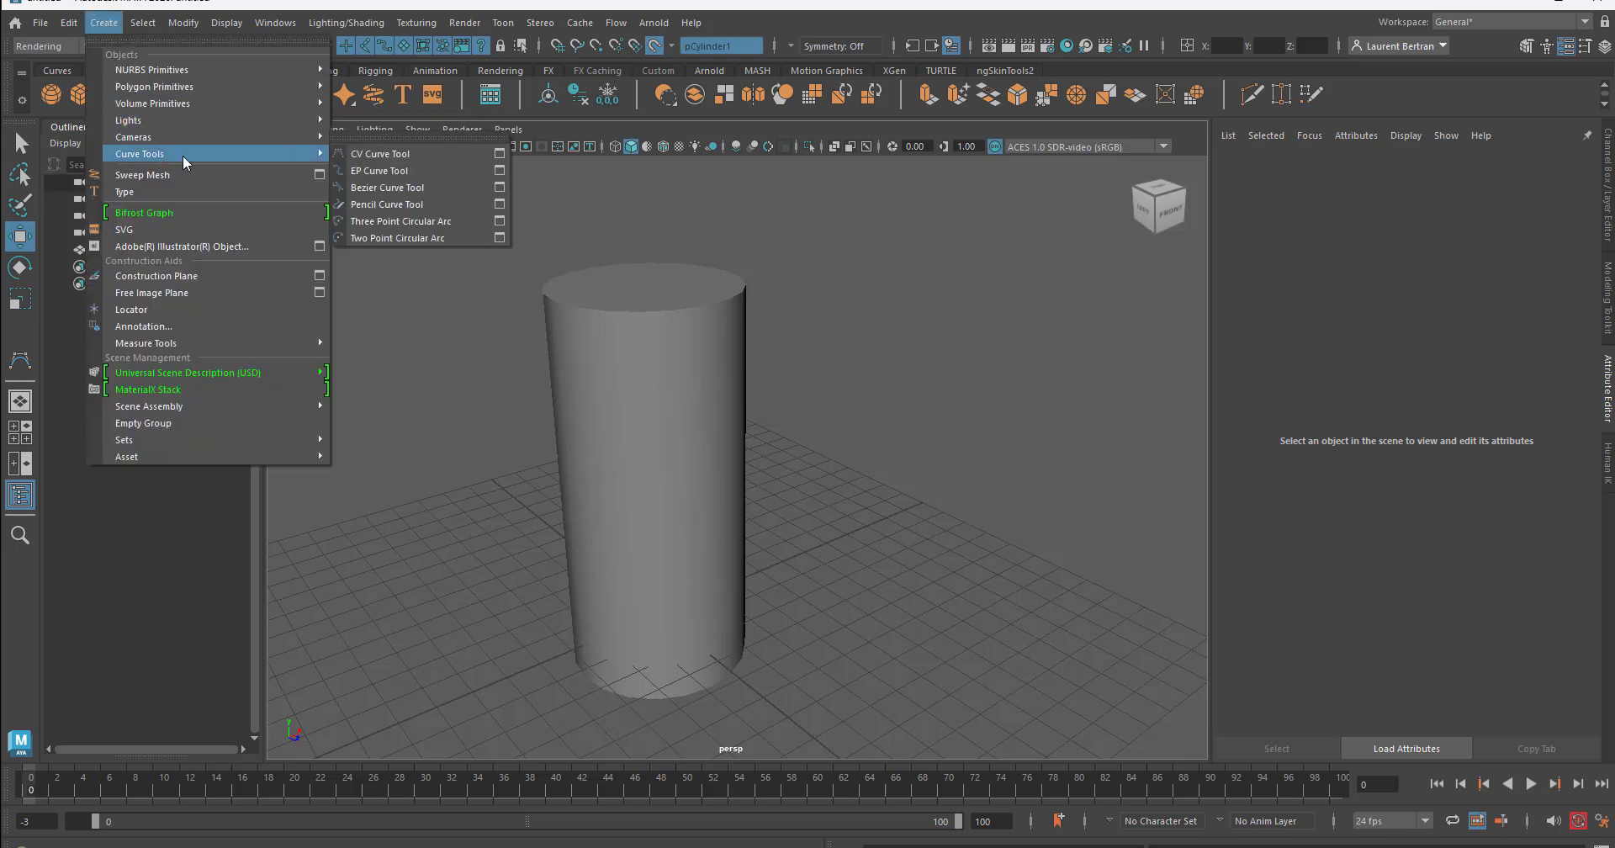
pyautogui.click(498, 172)
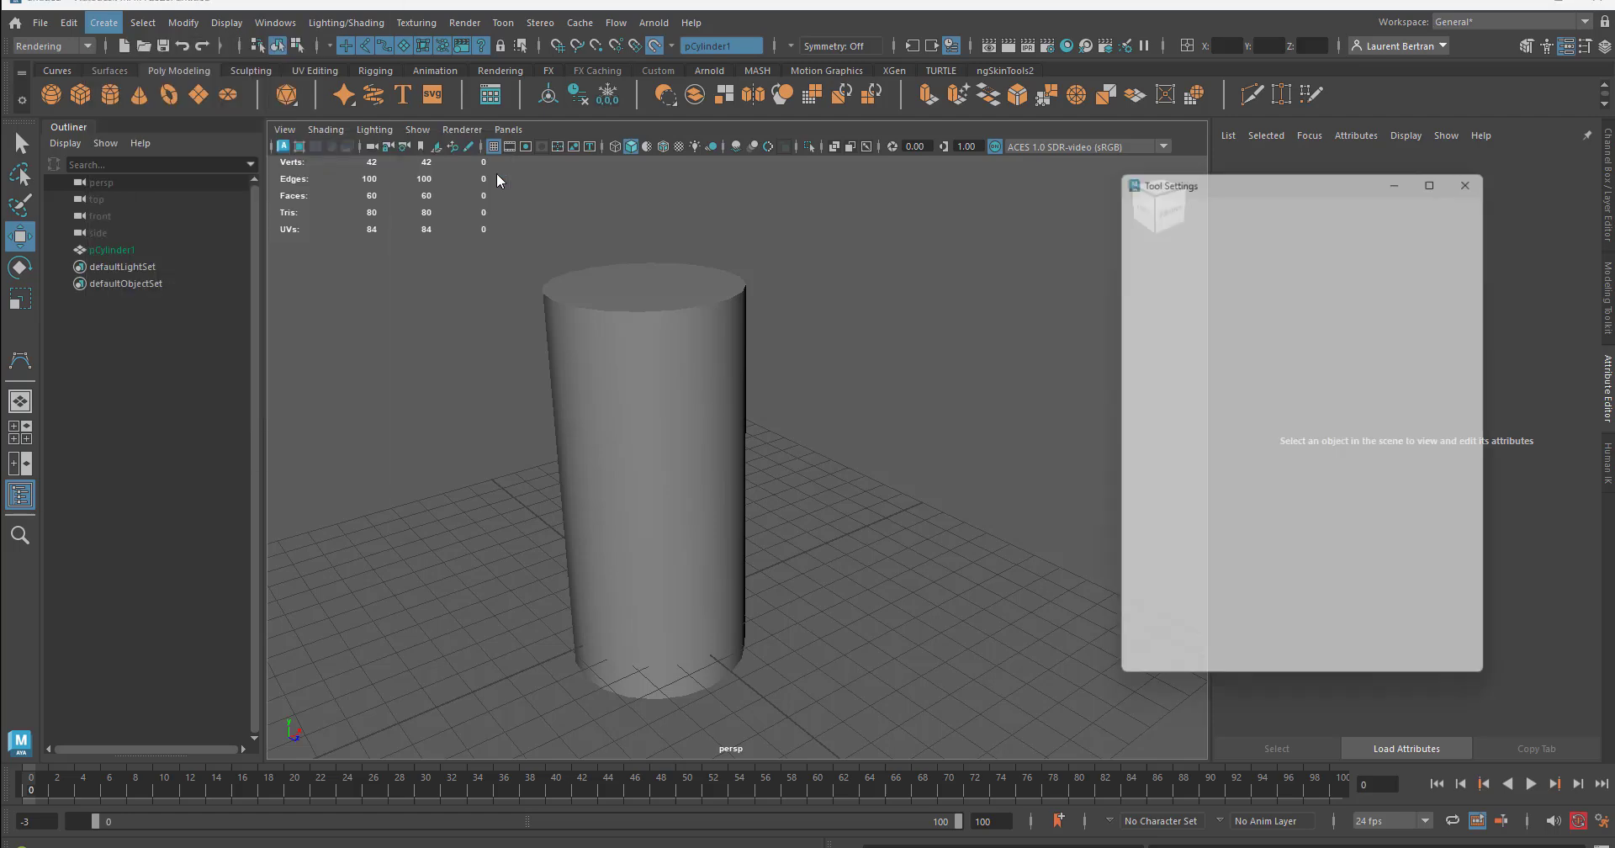
pyautogui.moveTo(1195, 178); pyautogui.dragTo(928, 204)
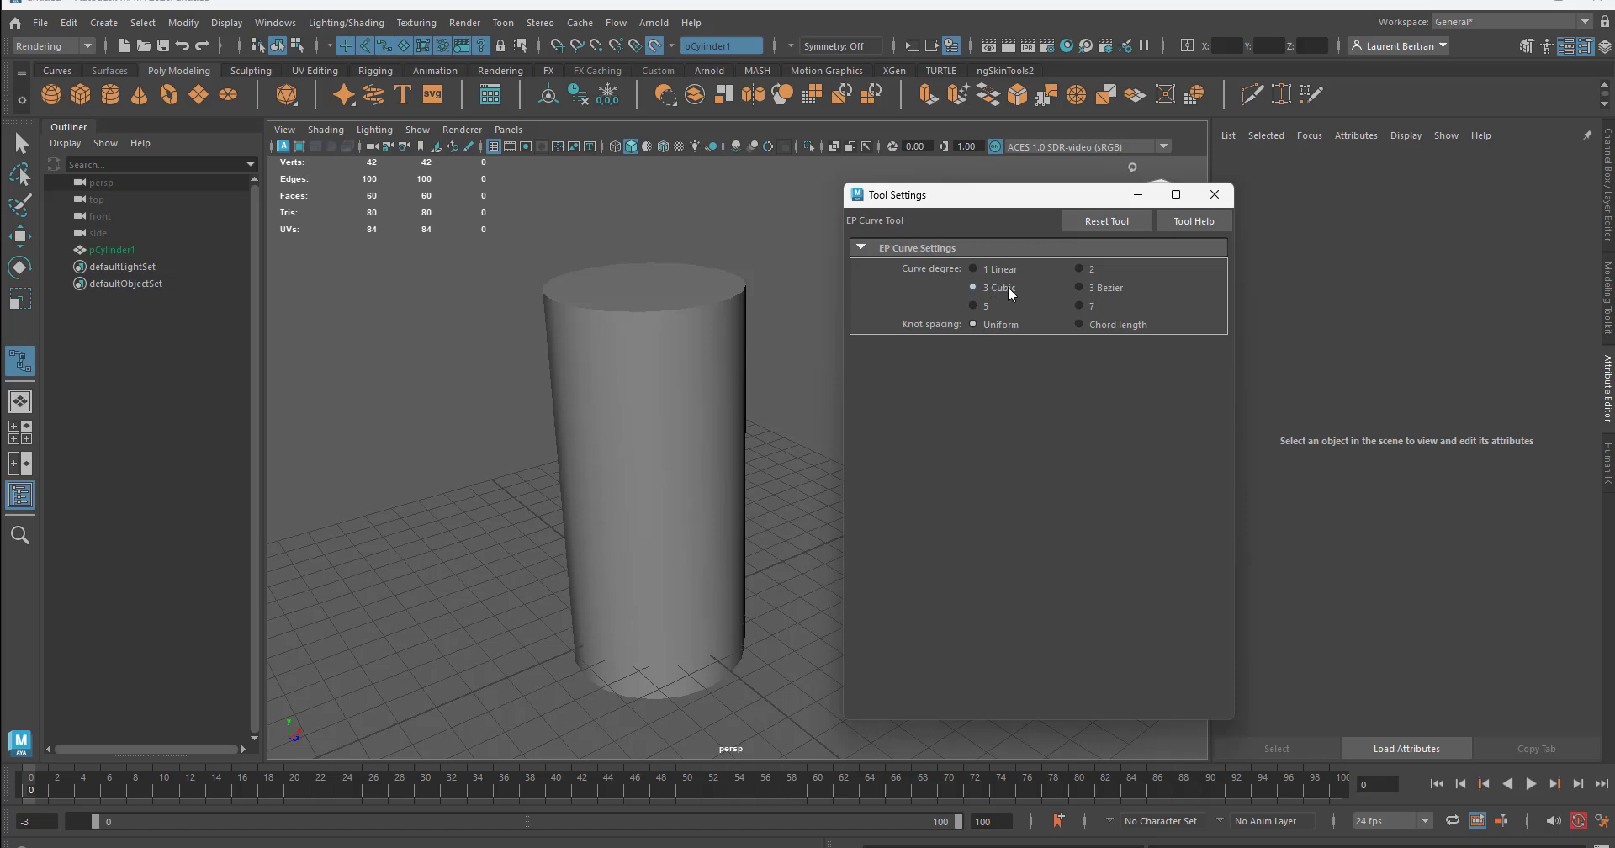
pyautogui.moveTo(999, 209); pyautogui.dragTo(1130, 220)
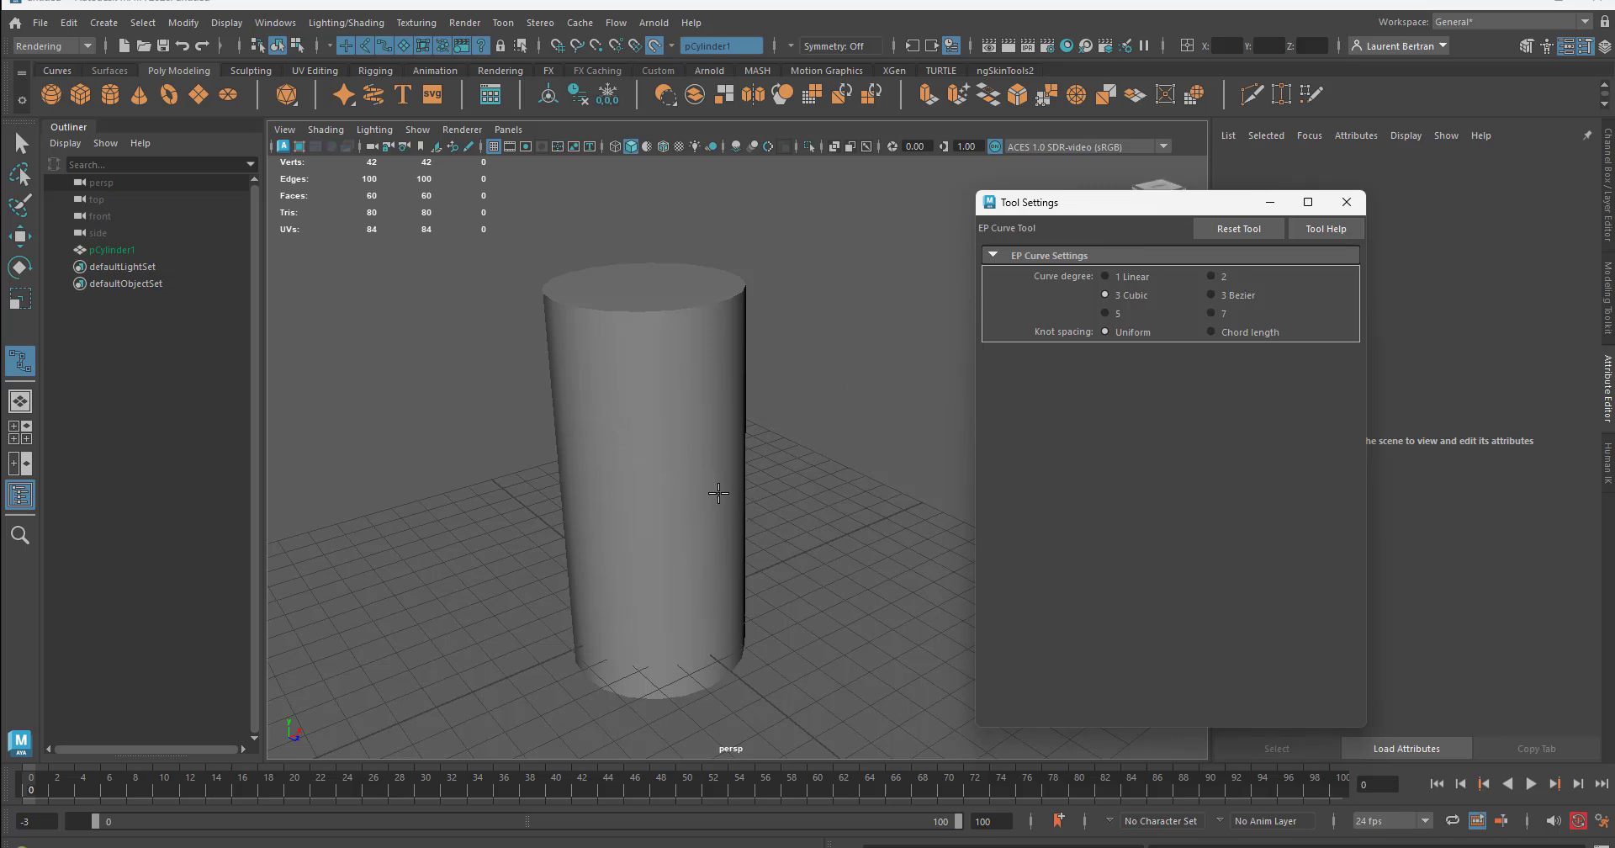
# Place the first edit points of an EP curve on the cylinder, winding from near its upper rim down around the sides to its base
pyautogui.keyDown('alt'); pyautogui.moveTo(717, 494); pyautogui.dragTo(683, 476, button='middle'); pyautogui.keyUp('alt')
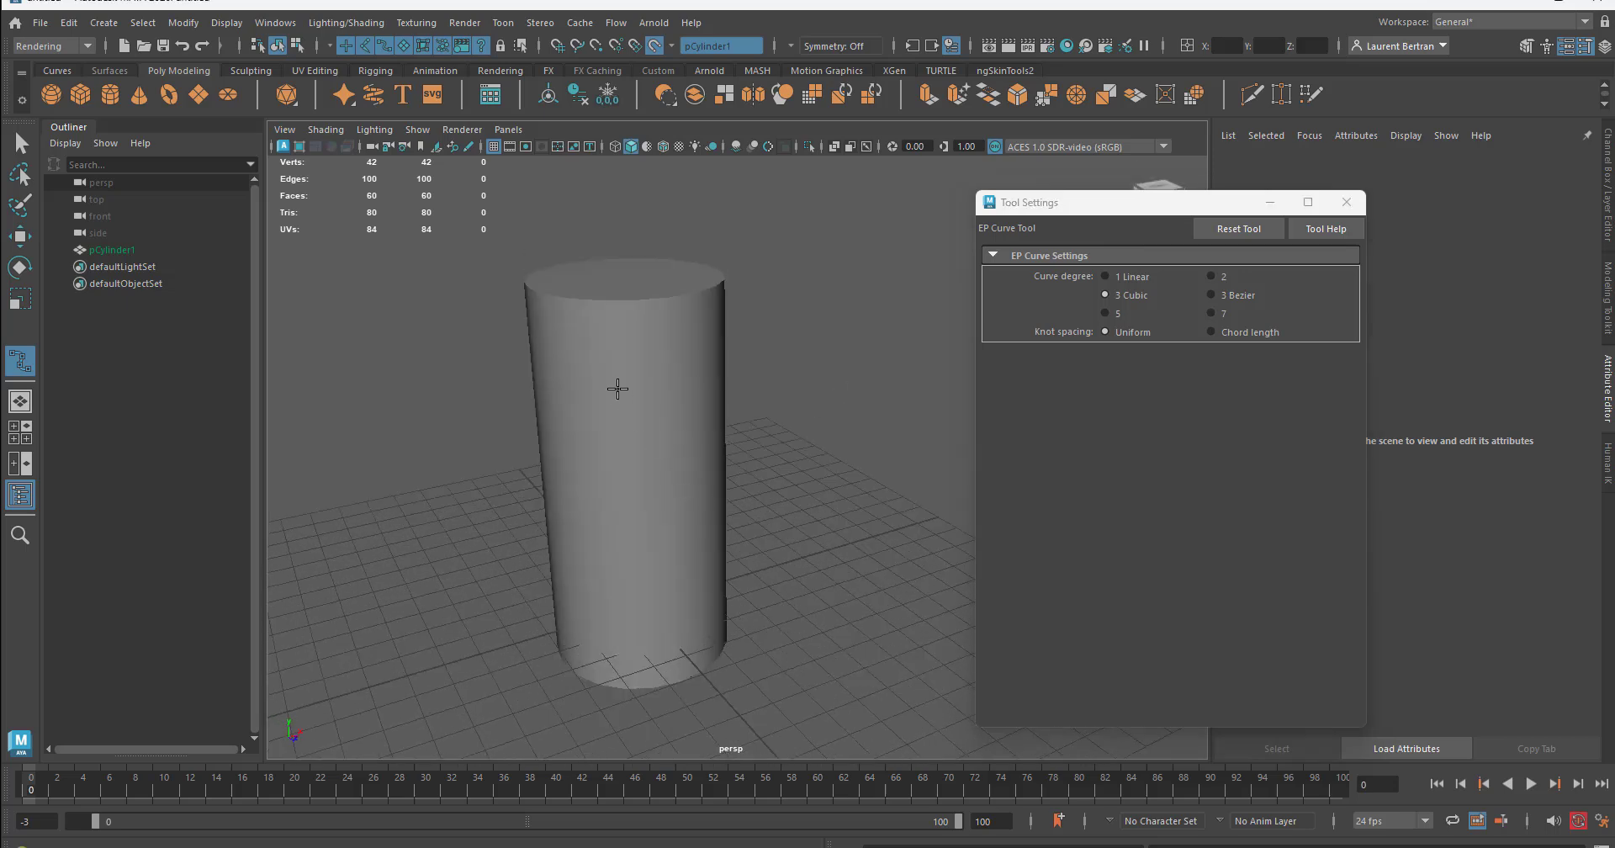
pyautogui.click(552, 314)
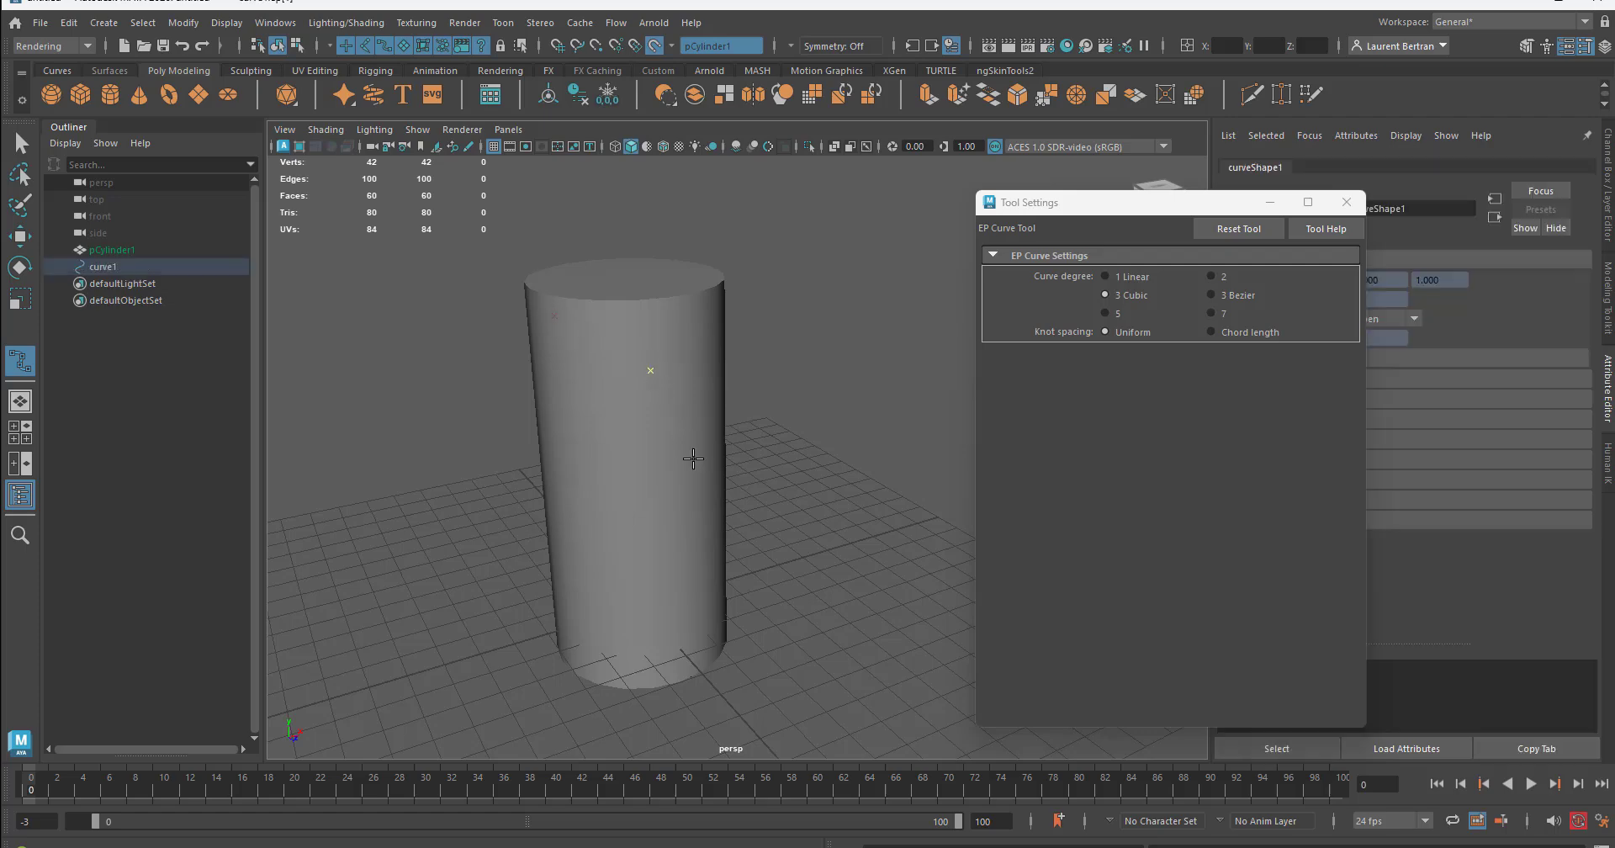
pyautogui.keyDown('alt'); pyautogui.moveTo(690, 456); pyautogui.dragTo(559, 438); pyautogui.keyUp('alt')
pyautogui.click(623, 372)
pyautogui.click(641, 446)
pyautogui.keyDown('alt'); pyautogui.moveTo(642, 555); pyautogui.dragTo(526, 588); pyautogui.keyUp('alt')
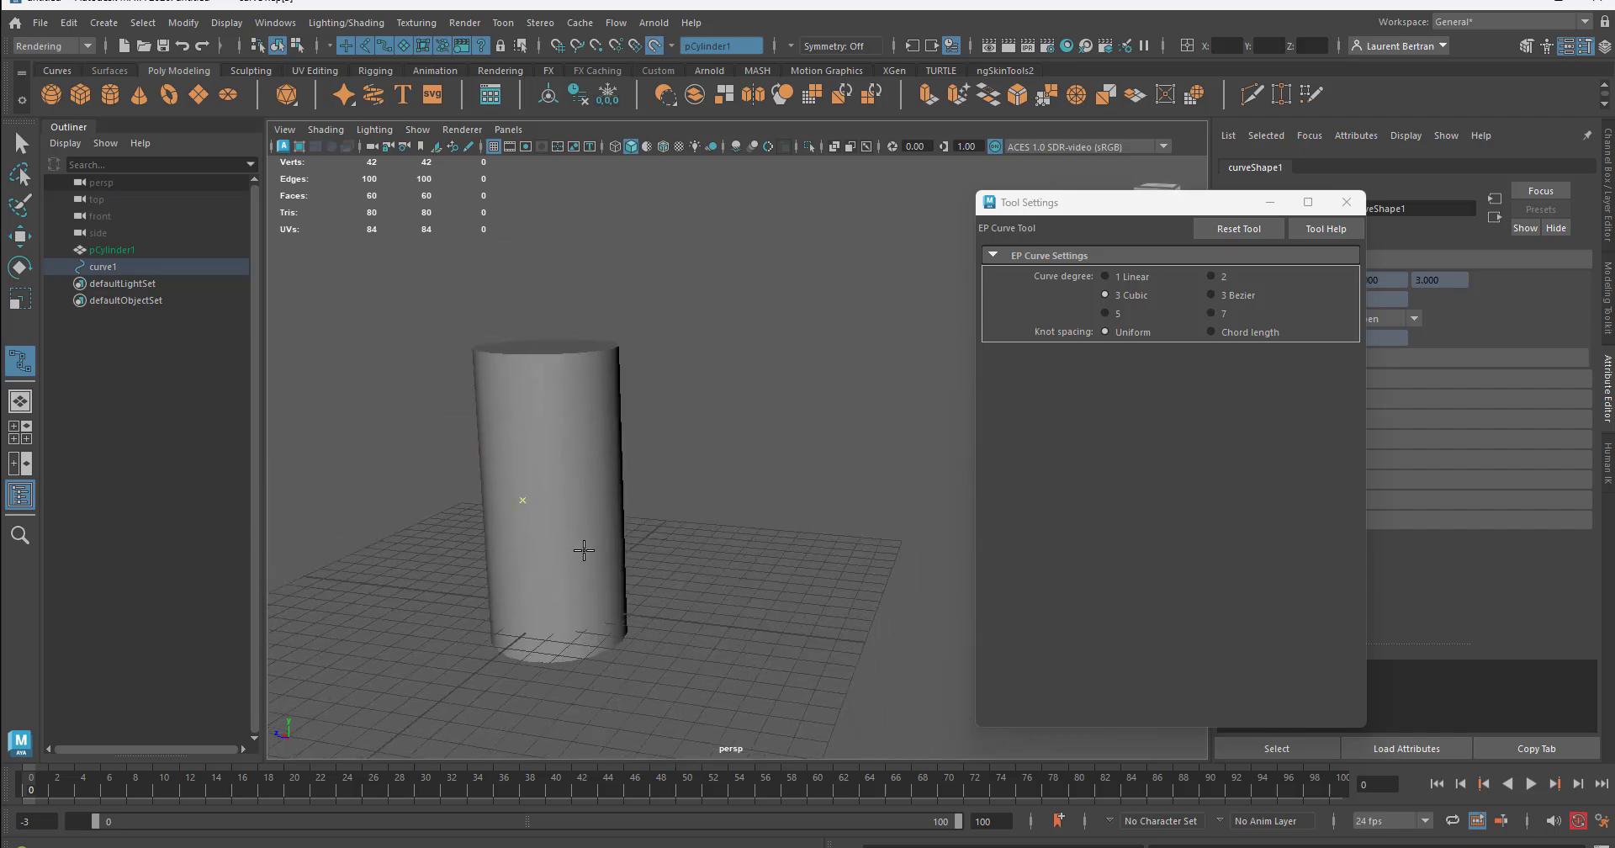
pyautogui.keyDown('alt'); pyautogui.moveTo(591, 548); pyautogui.dragTo(406, 631); pyautogui.keyUp('alt')
pyautogui.click(748, 584)
pyautogui.click(756, 592)
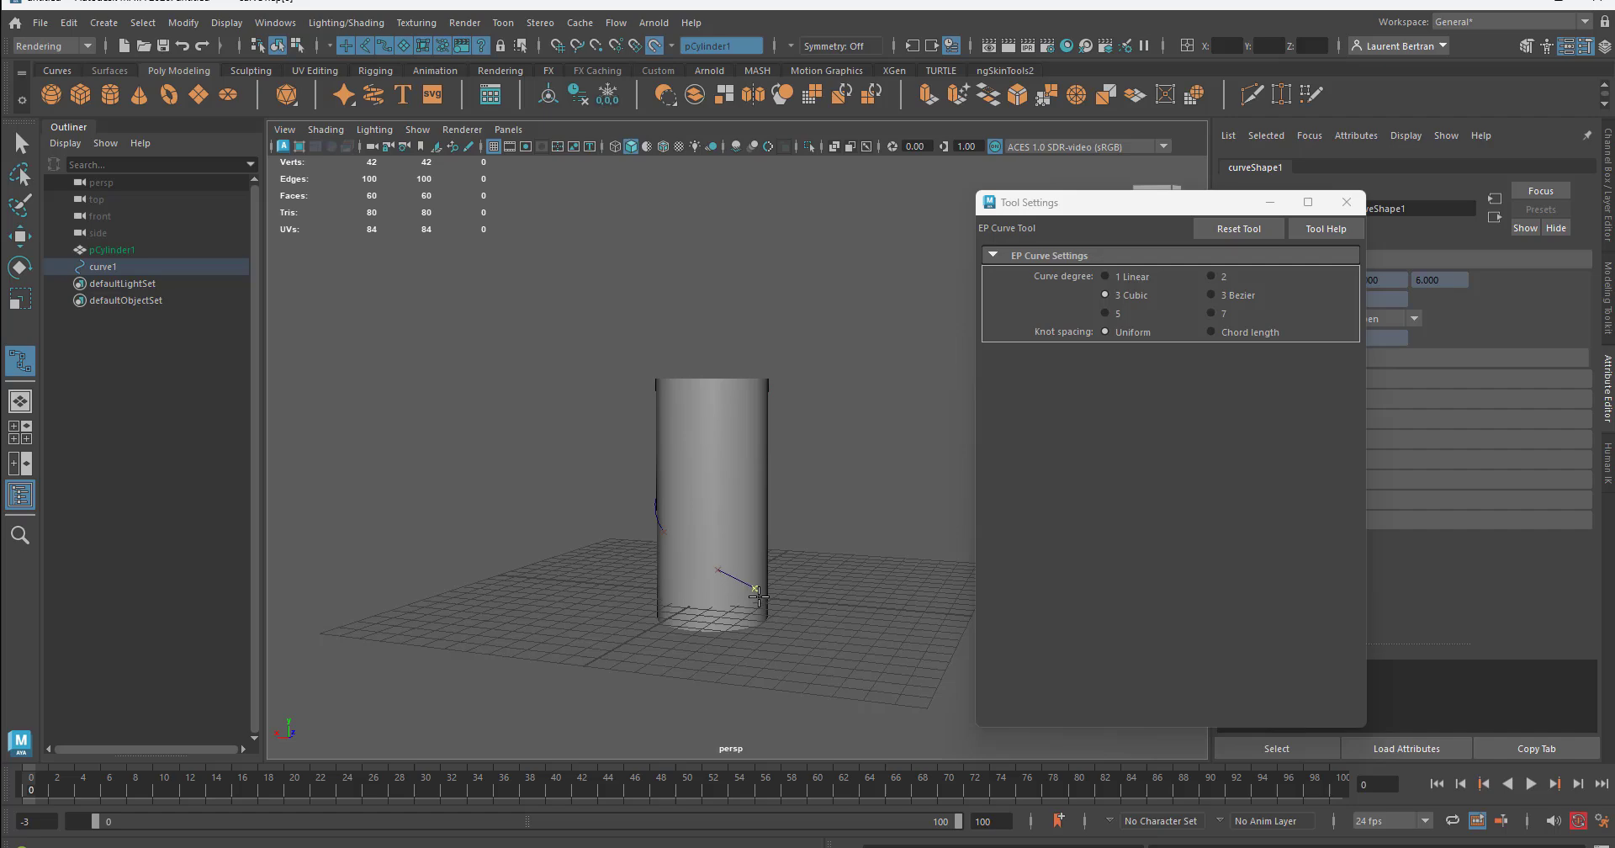
pyautogui.scroll(3, 759, 595)
pyautogui.keyDown('alt'); pyautogui.moveTo(749, 602); pyautogui.dragTo(557, 542); pyautogui.keyUp('alt')
pyautogui.keyDown('alt'); pyautogui.moveTo(574, 595); pyautogui.dragTo(361, 497, button='middle'); pyautogui.keyUp('alt')
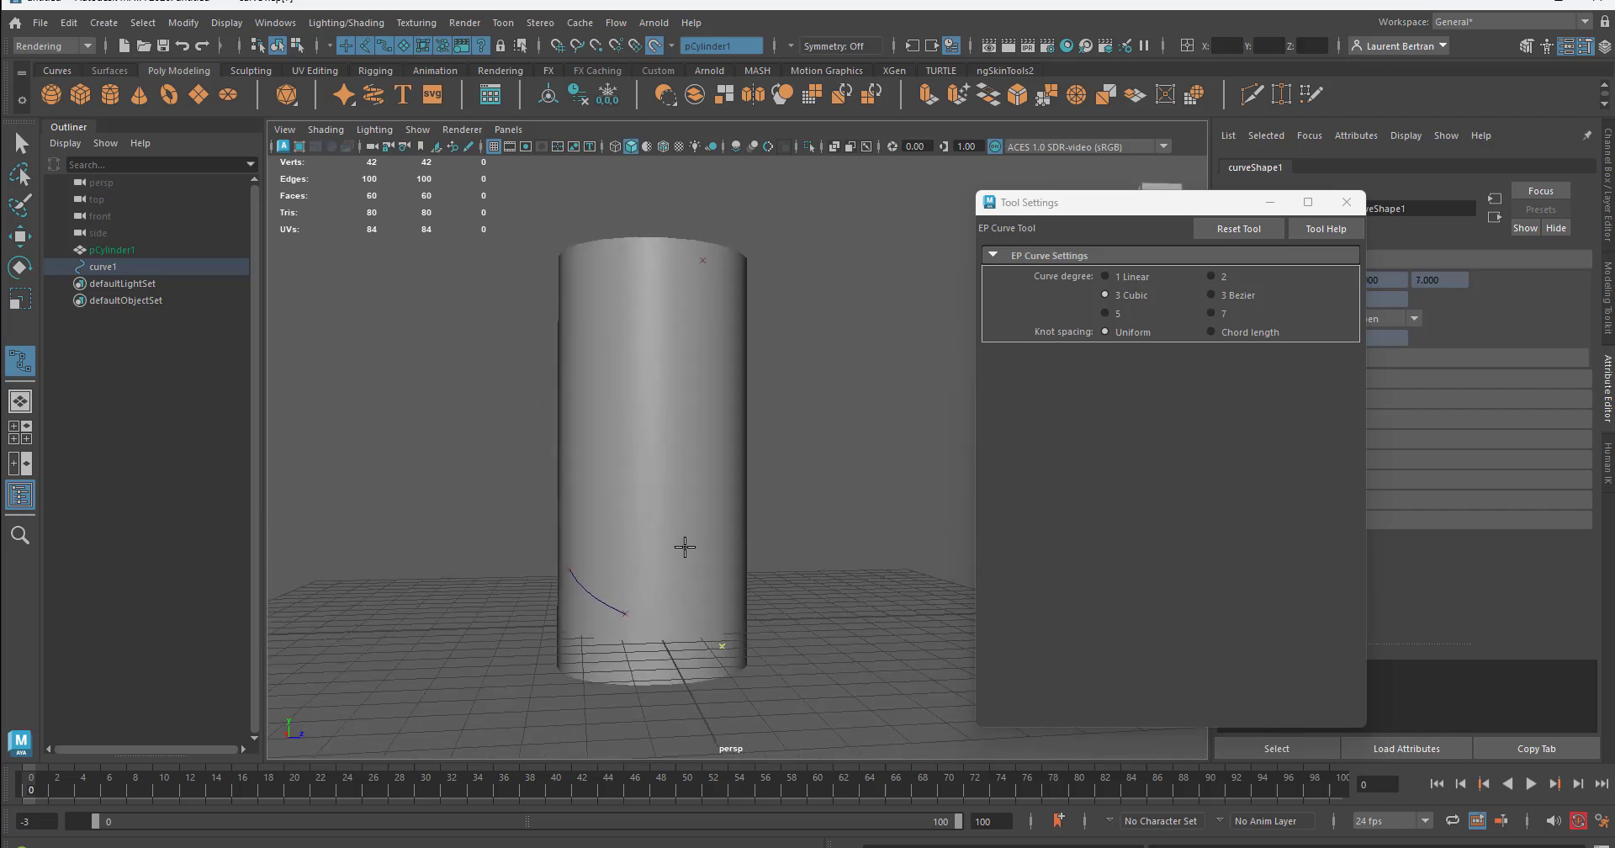
# Continue the EP curve from the cylinder's base back up around its side with three more edit points
pyautogui.keyDown('alt'); pyautogui.moveTo(685, 547); pyautogui.dragTo(248, 530); pyautogui.keyUp('alt')
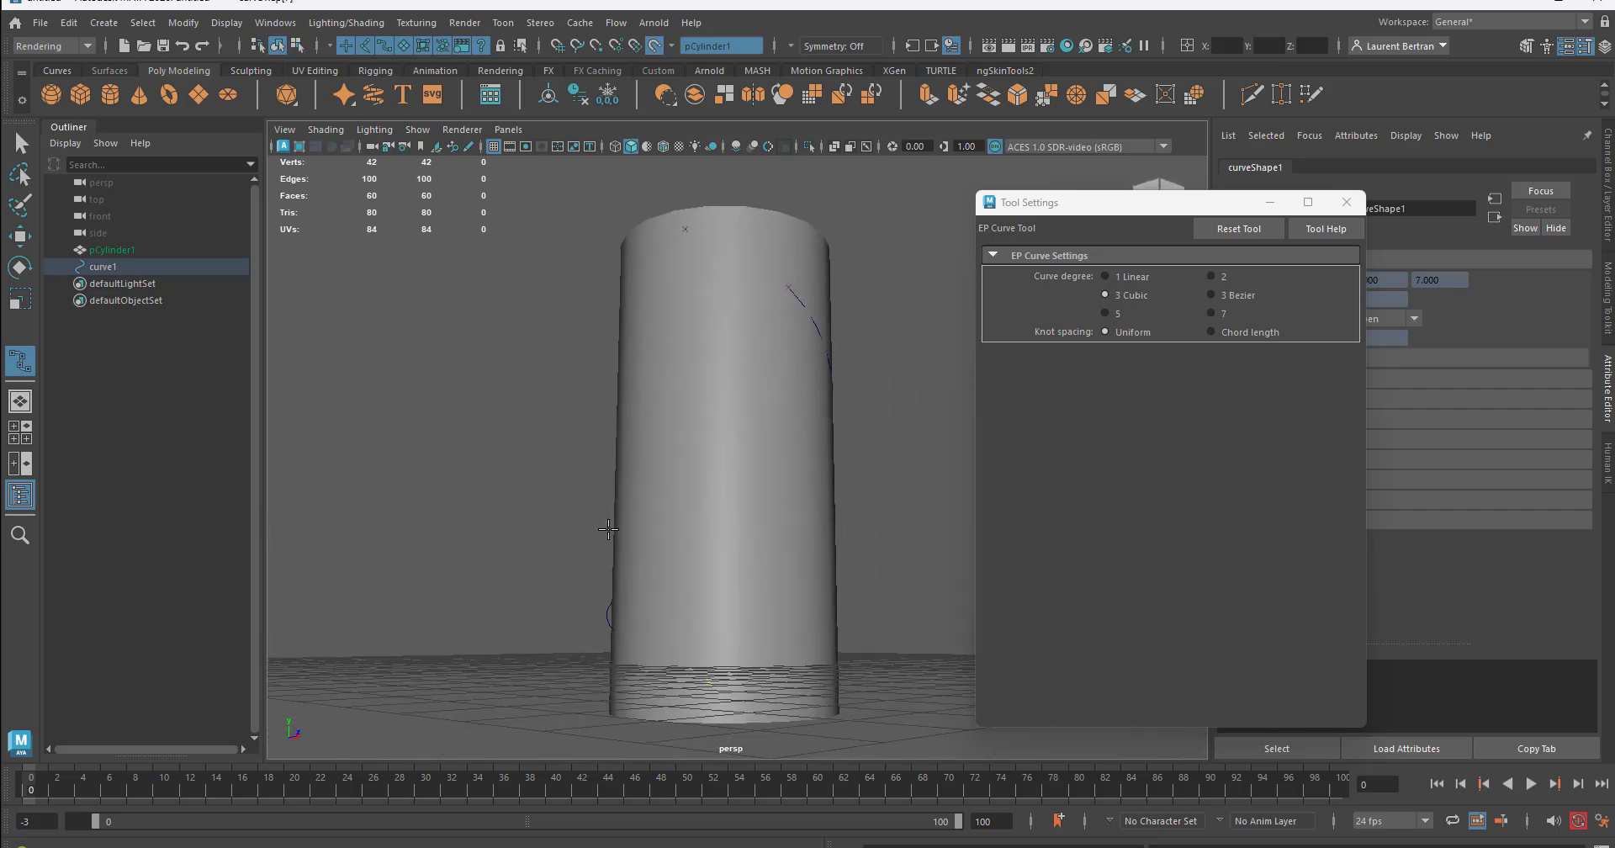
pyautogui.keyDown('alt'); pyautogui.moveTo(608, 528); pyautogui.dragTo(641, 552); pyautogui.keyUp('alt')
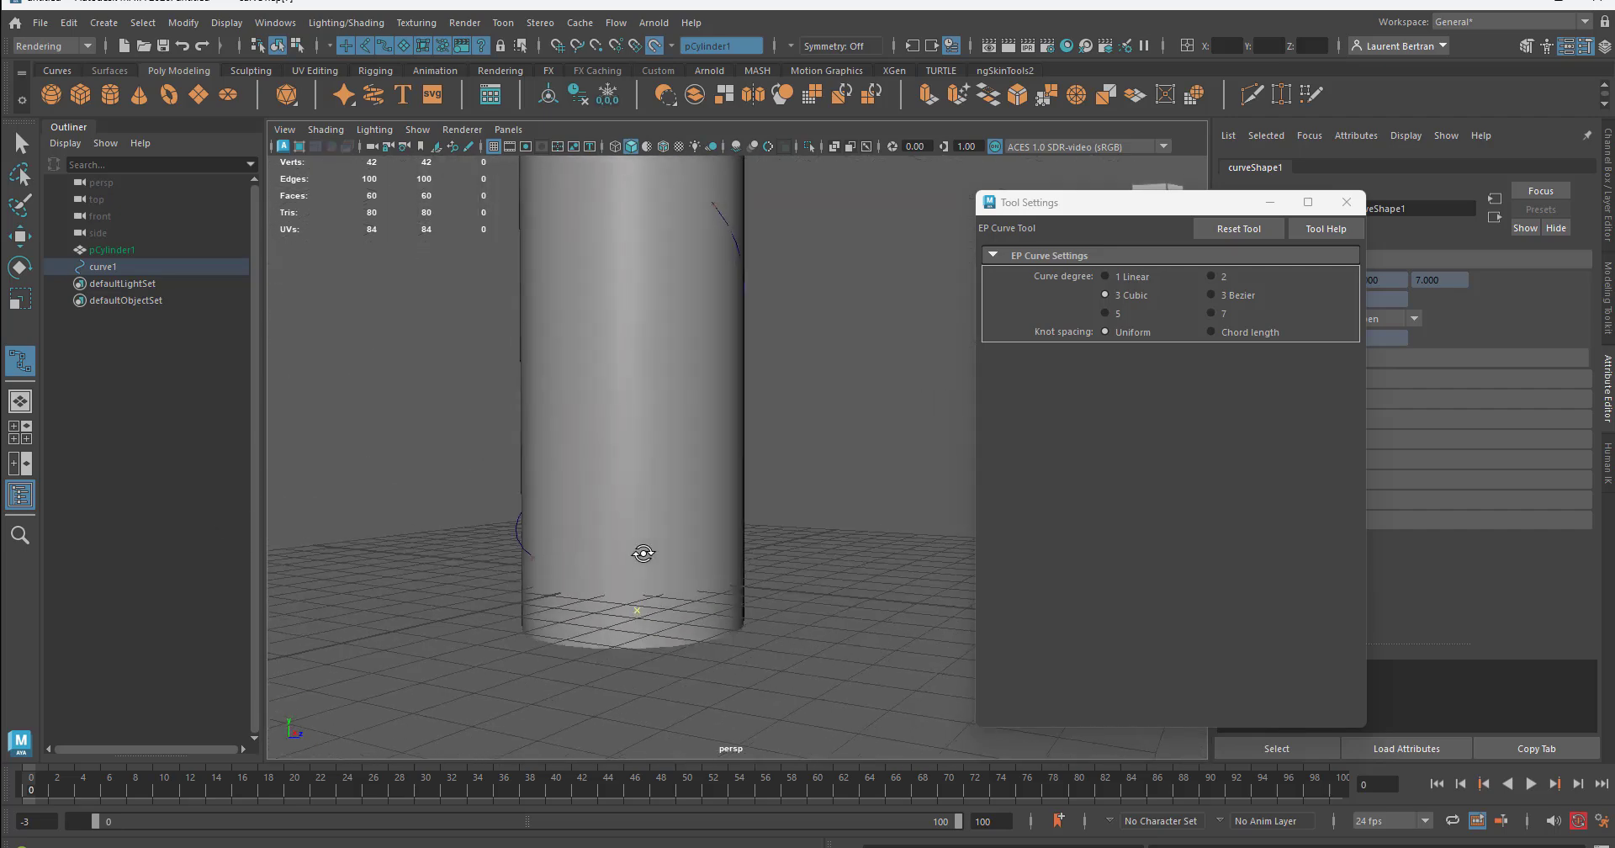
pyautogui.click(717, 475)
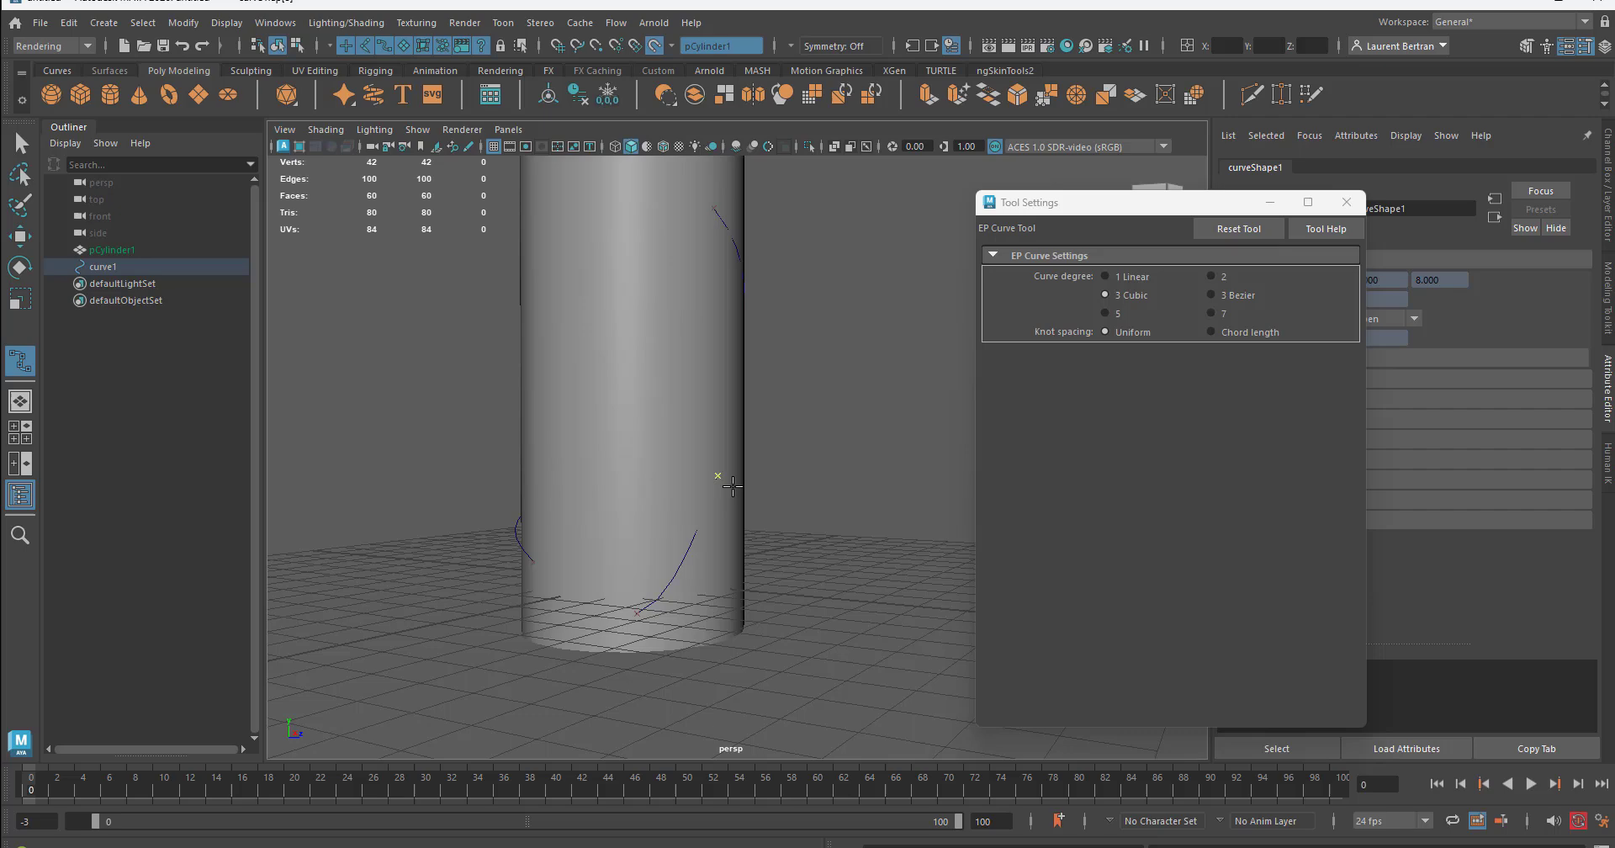
pyautogui.click(597, 362)
pyautogui.keyDown('alt'); pyautogui.moveTo(667, 436); pyautogui.dragTo(569, 678); pyautogui.keyUp('alt')
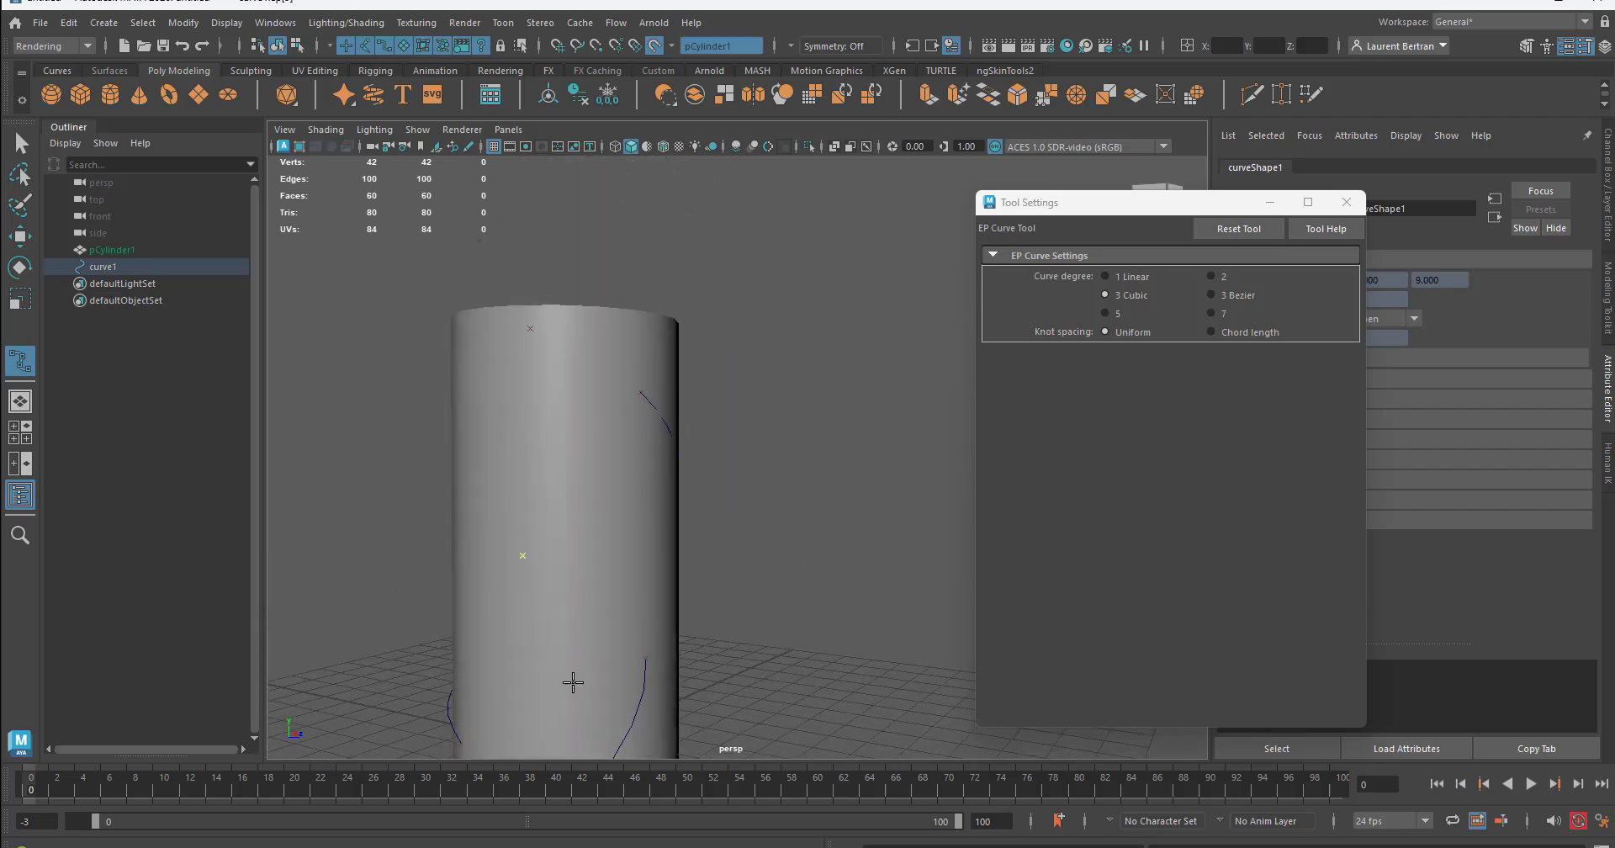
pyautogui.click(650, 506)
# Continue the EP curve around the cylinder's upper half with more edit points, crossing the part already drawn
pyautogui.keyDown('alt'); pyautogui.moveTo(659, 579); pyautogui.dragTo(547, 588); pyautogui.keyUp('alt')
pyautogui.keyDown('alt'); pyautogui.moveTo(778, 588); pyautogui.dragTo(149, 600, button='middle'); pyautogui.keyUp('alt')
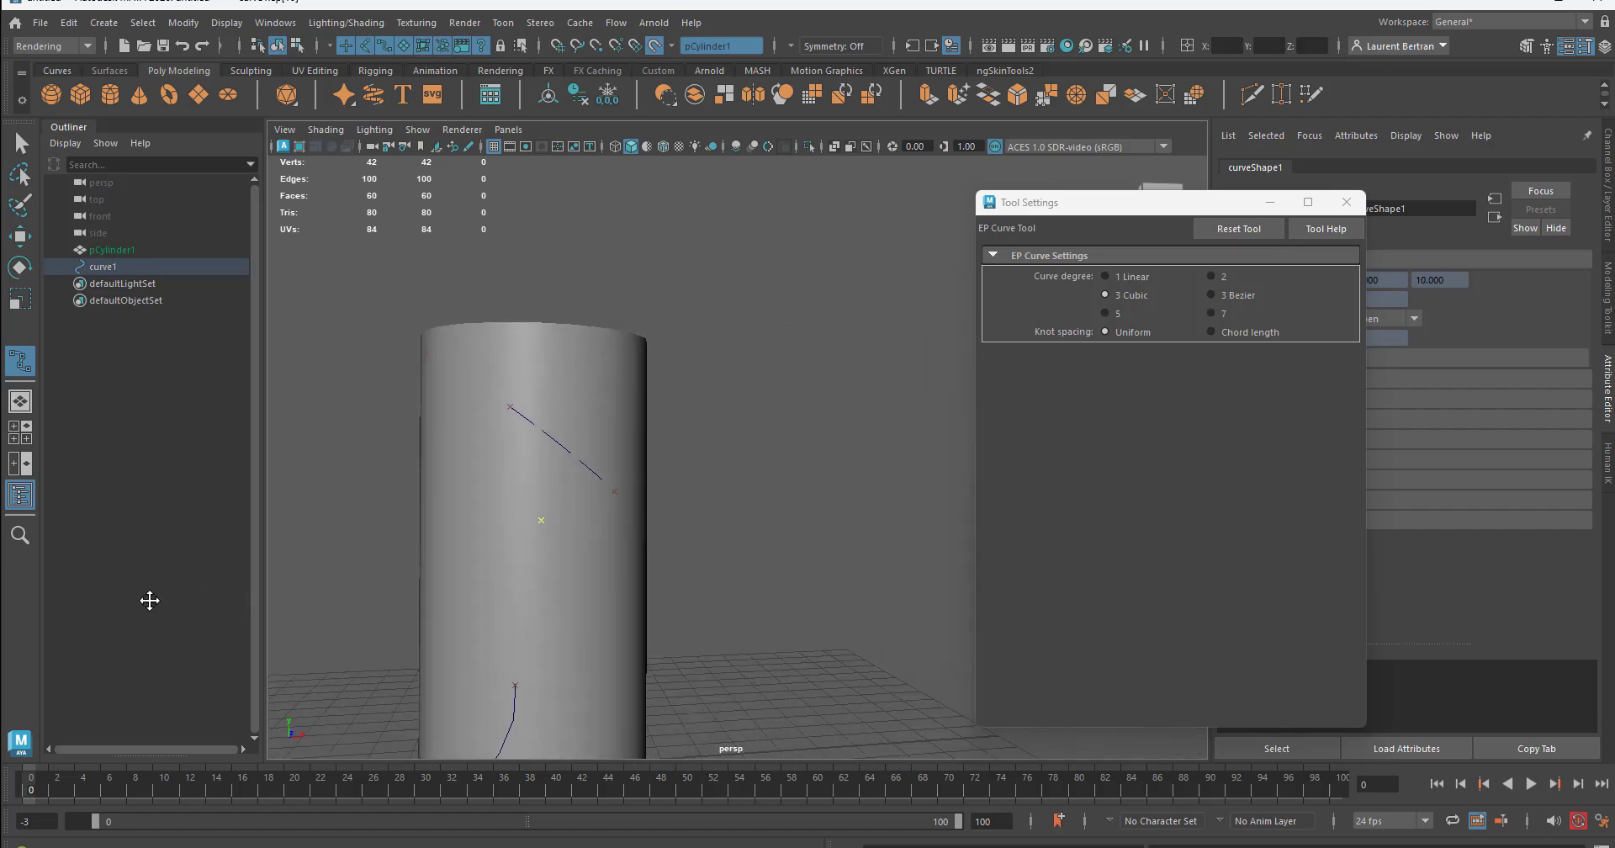
pyautogui.keyDown('alt'); pyautogui.moveTo(440, 566); pyautogui.dragTo(577, 558); pyautogui.keyUp('alt')
pyautogui.keyDown('alt'); pyautogui.moveTo(743, 588); pyautogui.dragTo(529, 610); pyautogui.keyUp('alt')
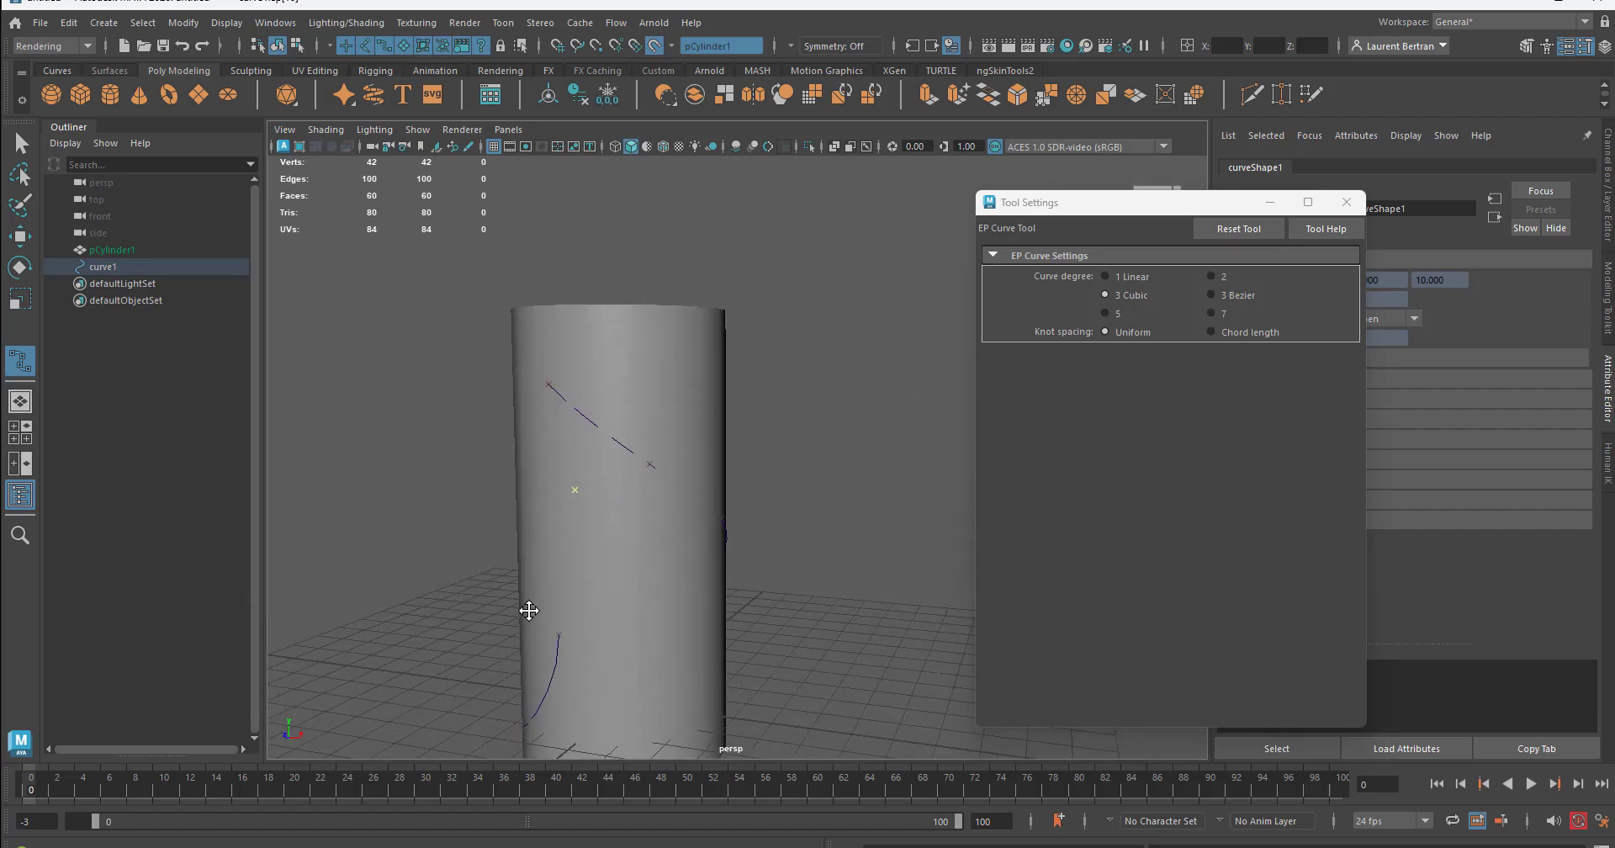
pyautogui.click(675, 413)
pyautogui.keyDown('alt'); pyautogui.moveTo(717, 534); pyautogui.dragTo(653, 535); pyautogui.keyUp('alt')
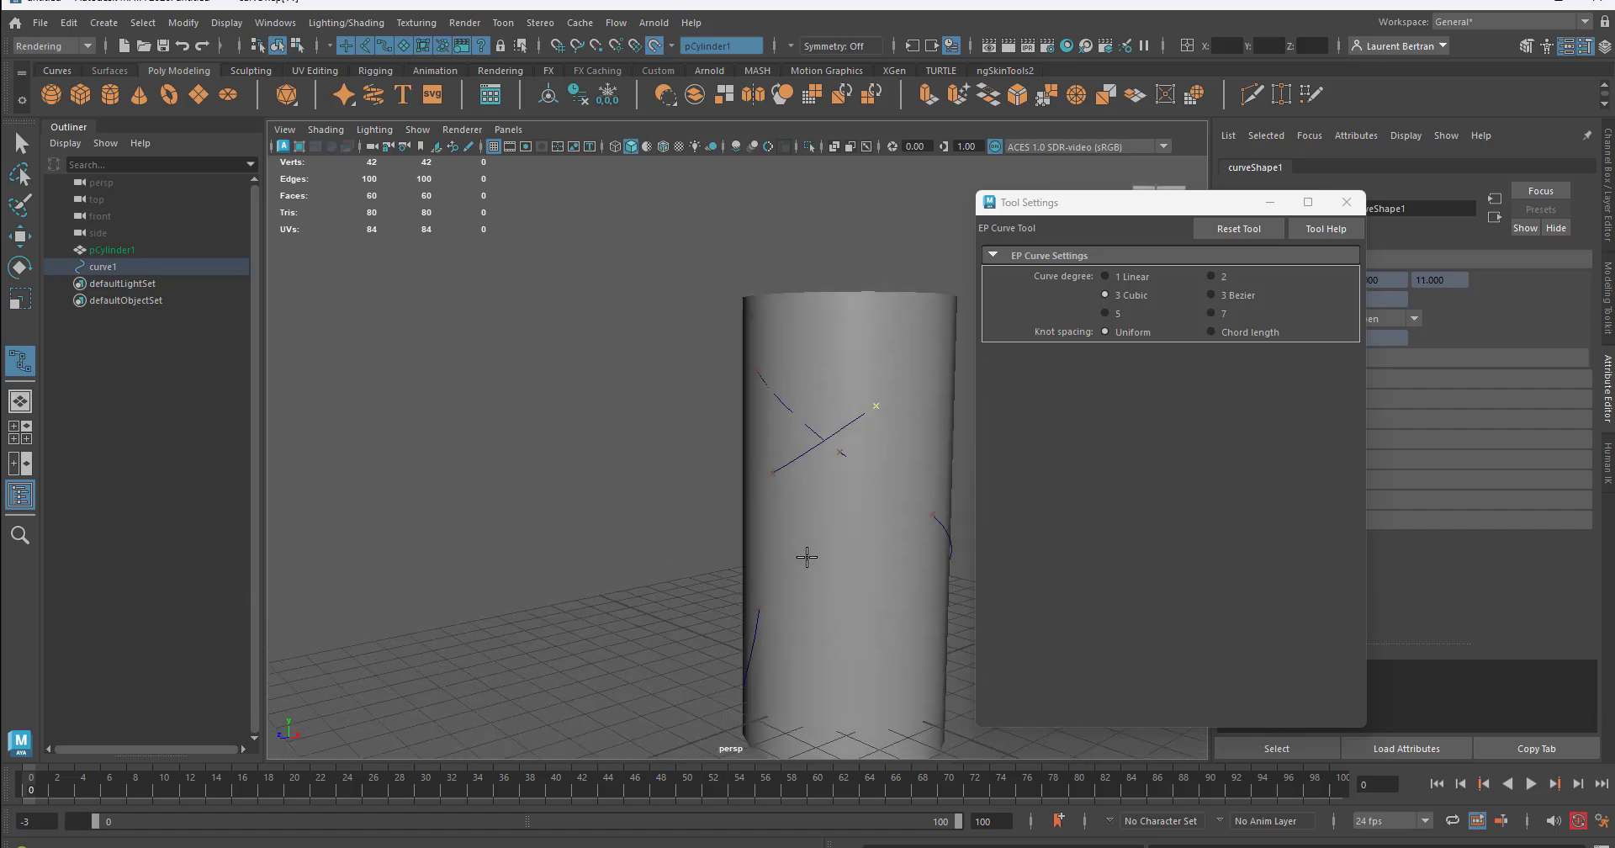
pyautogui.keyDown('alt'); pyautogui.moveTo(807, 557); pyautogui.dragTo(425, 440); pyautogui.keyUp('alt')
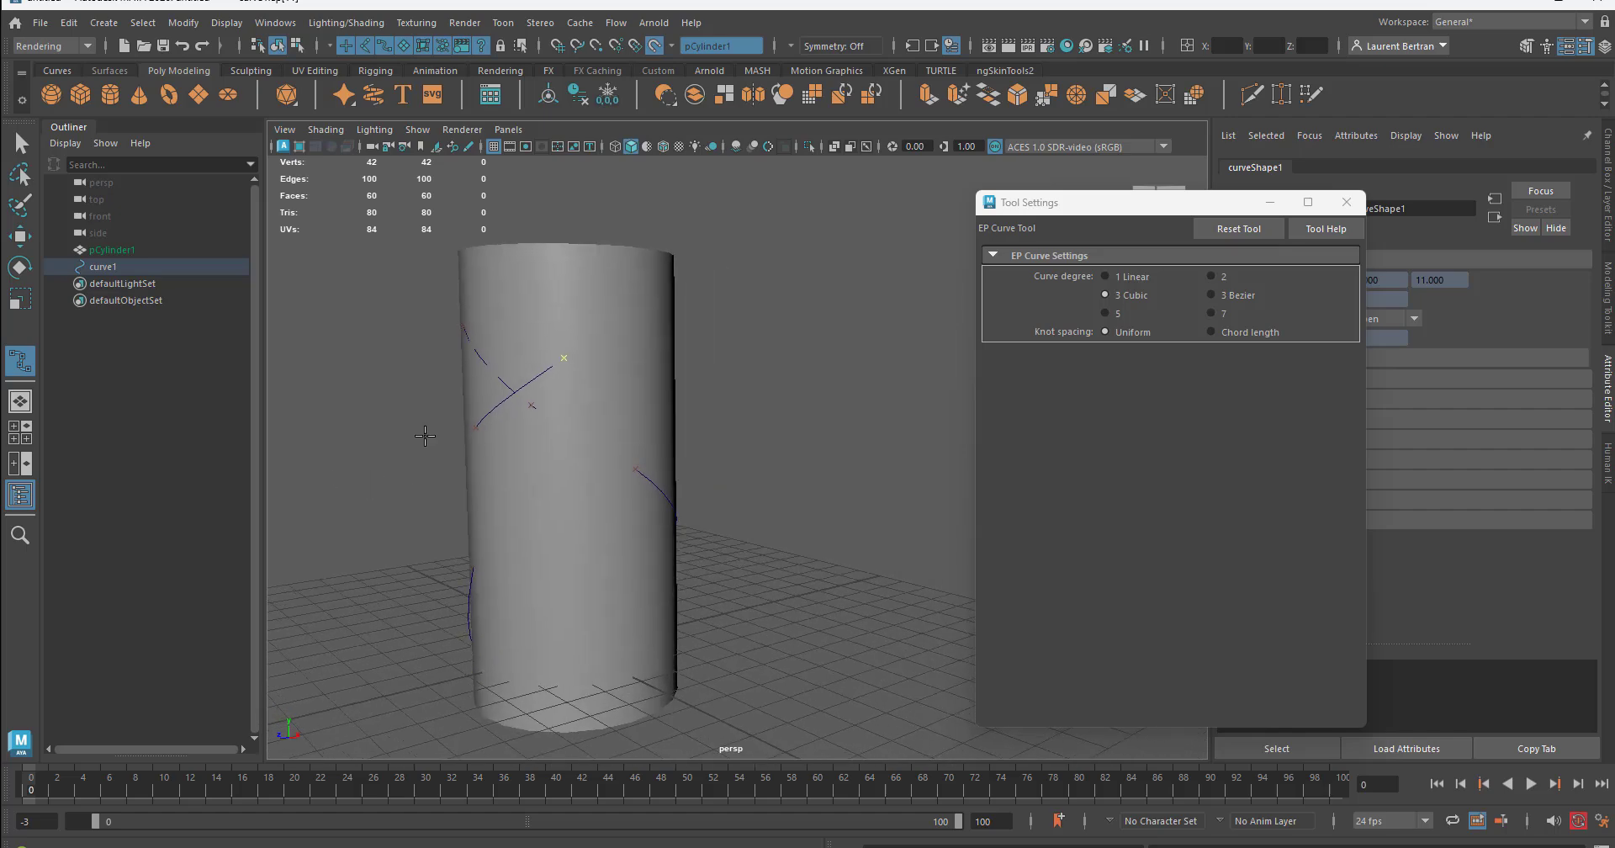
pyautogui.click(664, 404)
# Wind the EP curve down to near the cylinder's base, bring it back up the side, and finish it
pyautogui.keyDown('alt'); pyautogui.moveTo(679, 500); pyautogui.dragTo(558, 505); pyautogui.keyUp('alt')
pyautogui.keyDown('alt'); pyautogui.moveTo(843, 533); pyautogui.dragTo(588, 501); pyautogui.keyUp('alt')
pyautogui.click(629, 525)
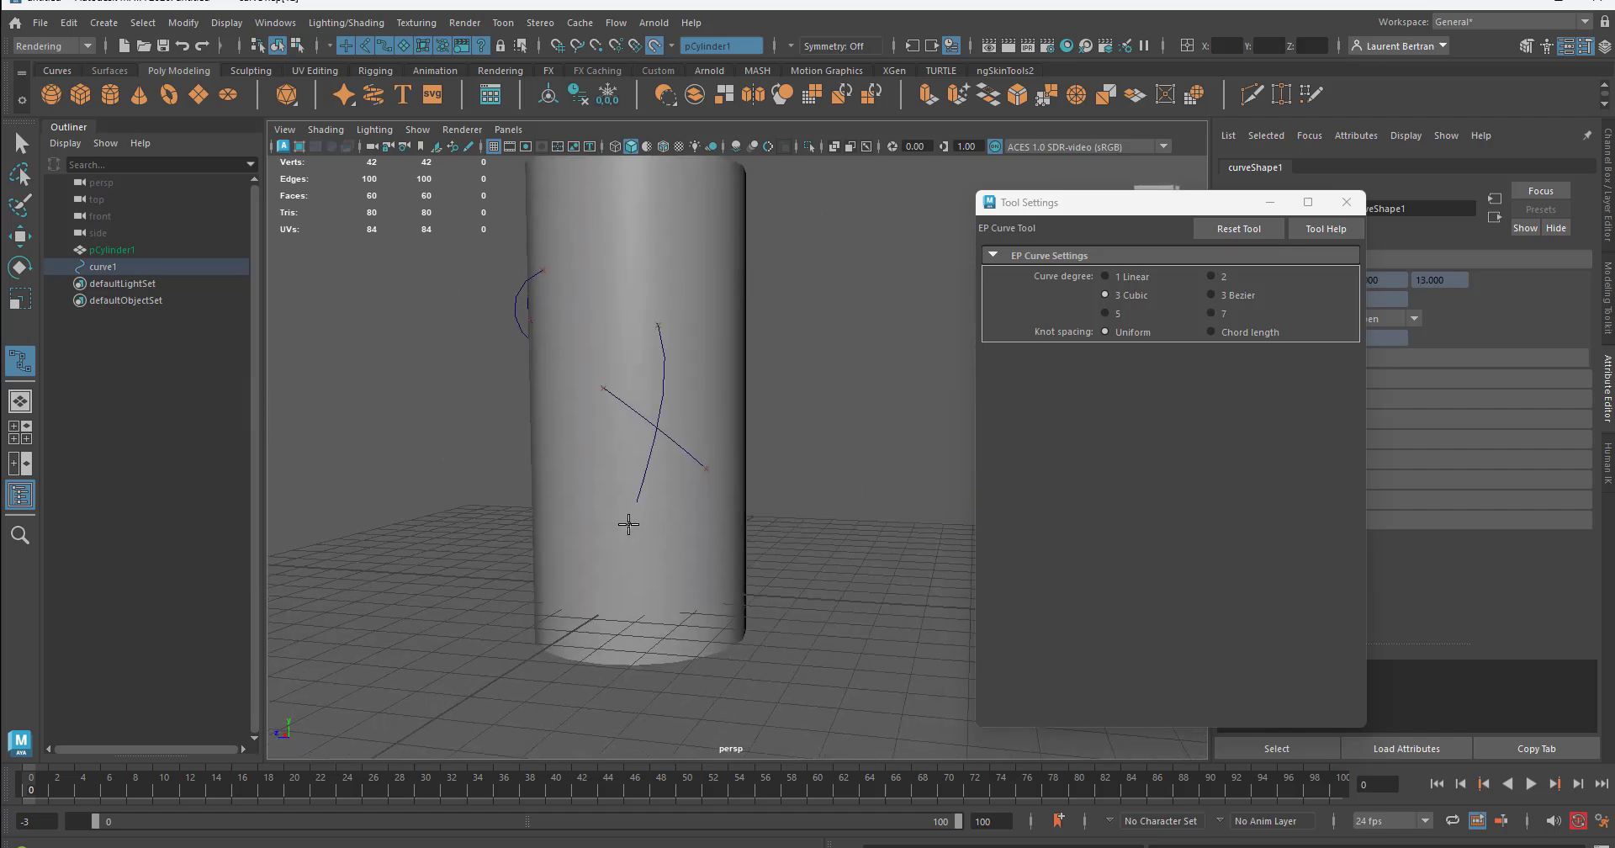
pyautogui.click(737, 592)
pyautogui.keyDown('alt'); pyautogui.moveTo(719, 576); pyautogui.dragTo(667, 565); pyautogui.keyUp('alt')
pyautogui.keyDown('alt'); pyautogui.moveTo(771, 588); pyautogui.dragTo(351, 548); pyautogui.keyUp('alt')
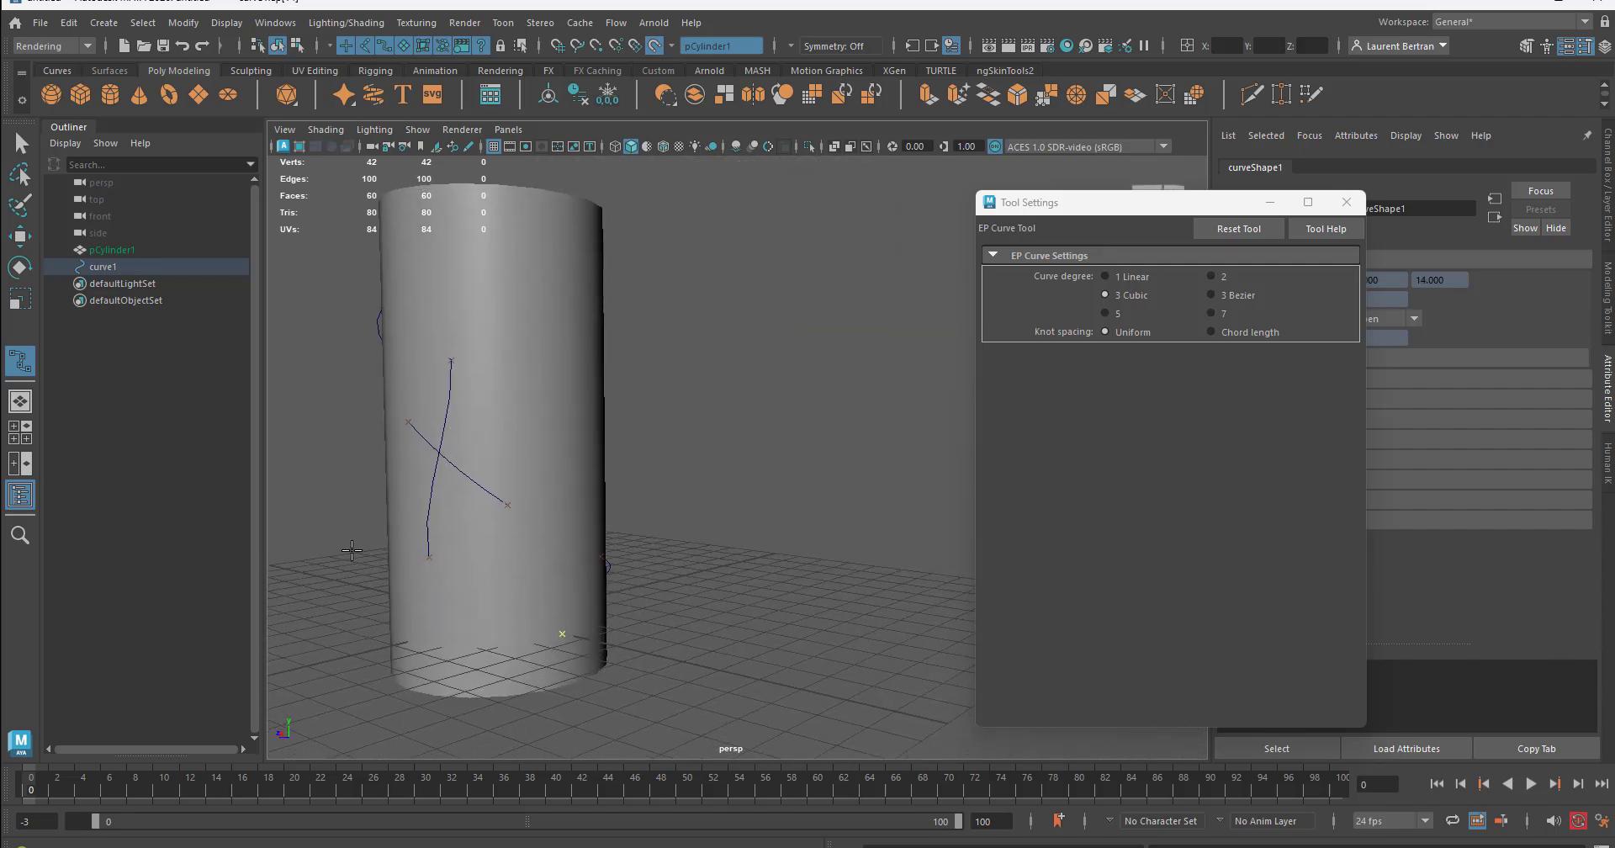
pyautogui.click(568, 413)
pyautogui.press('w')
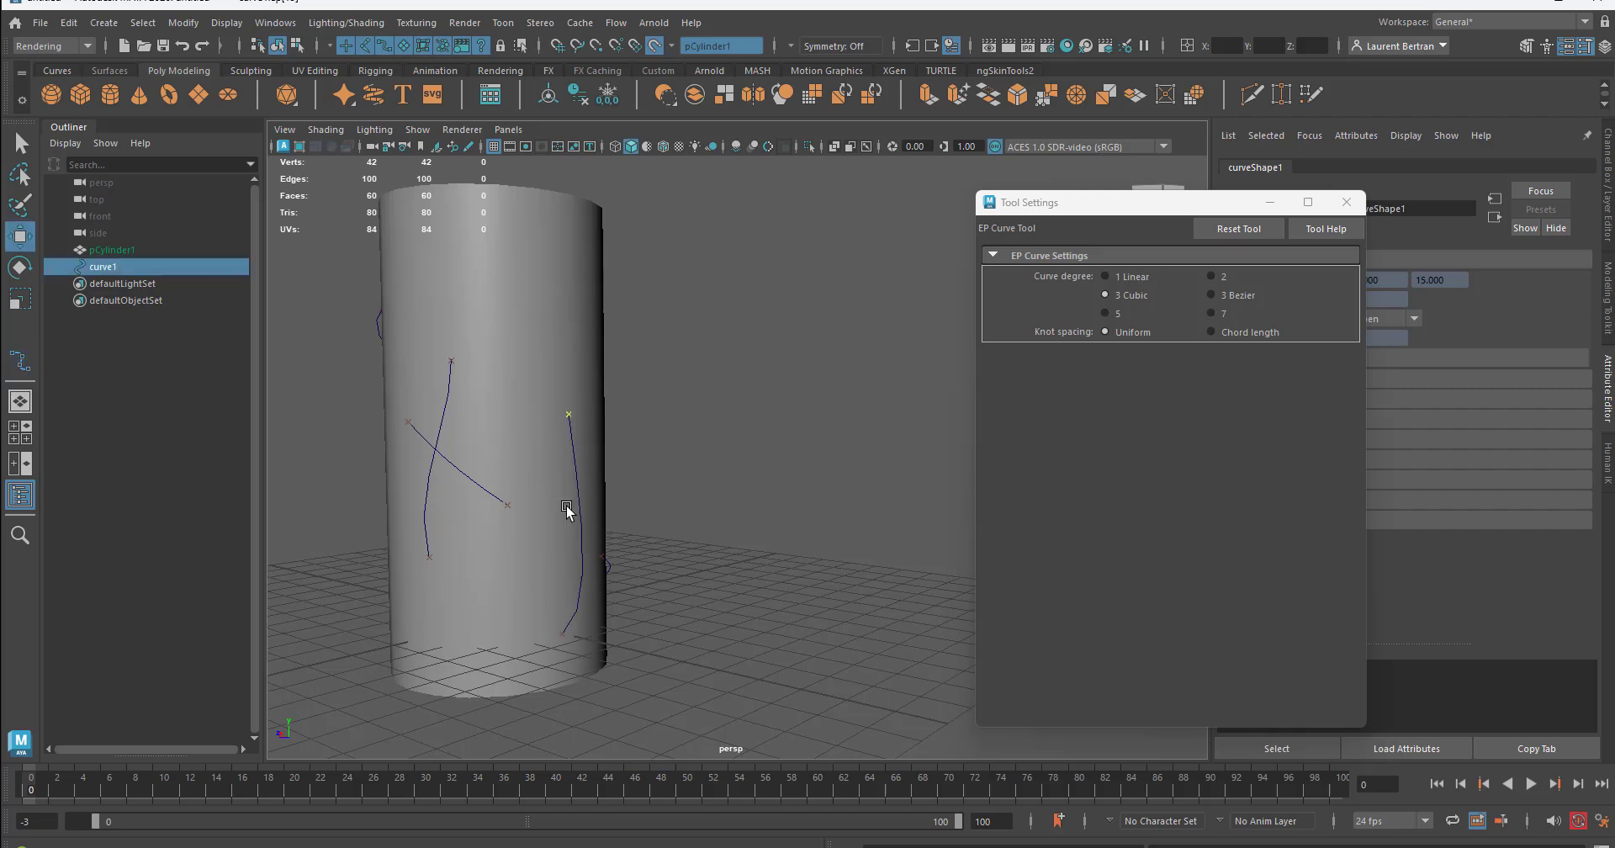
# Turn off the cylinder's live surface, hide the cylinder, and close the tool settings
pyautogui.keyDown('alt'); pyautogui.moveTo(562, 530); pyautogui.dragTo(934, 778); pyautogui.keyUp('alt')
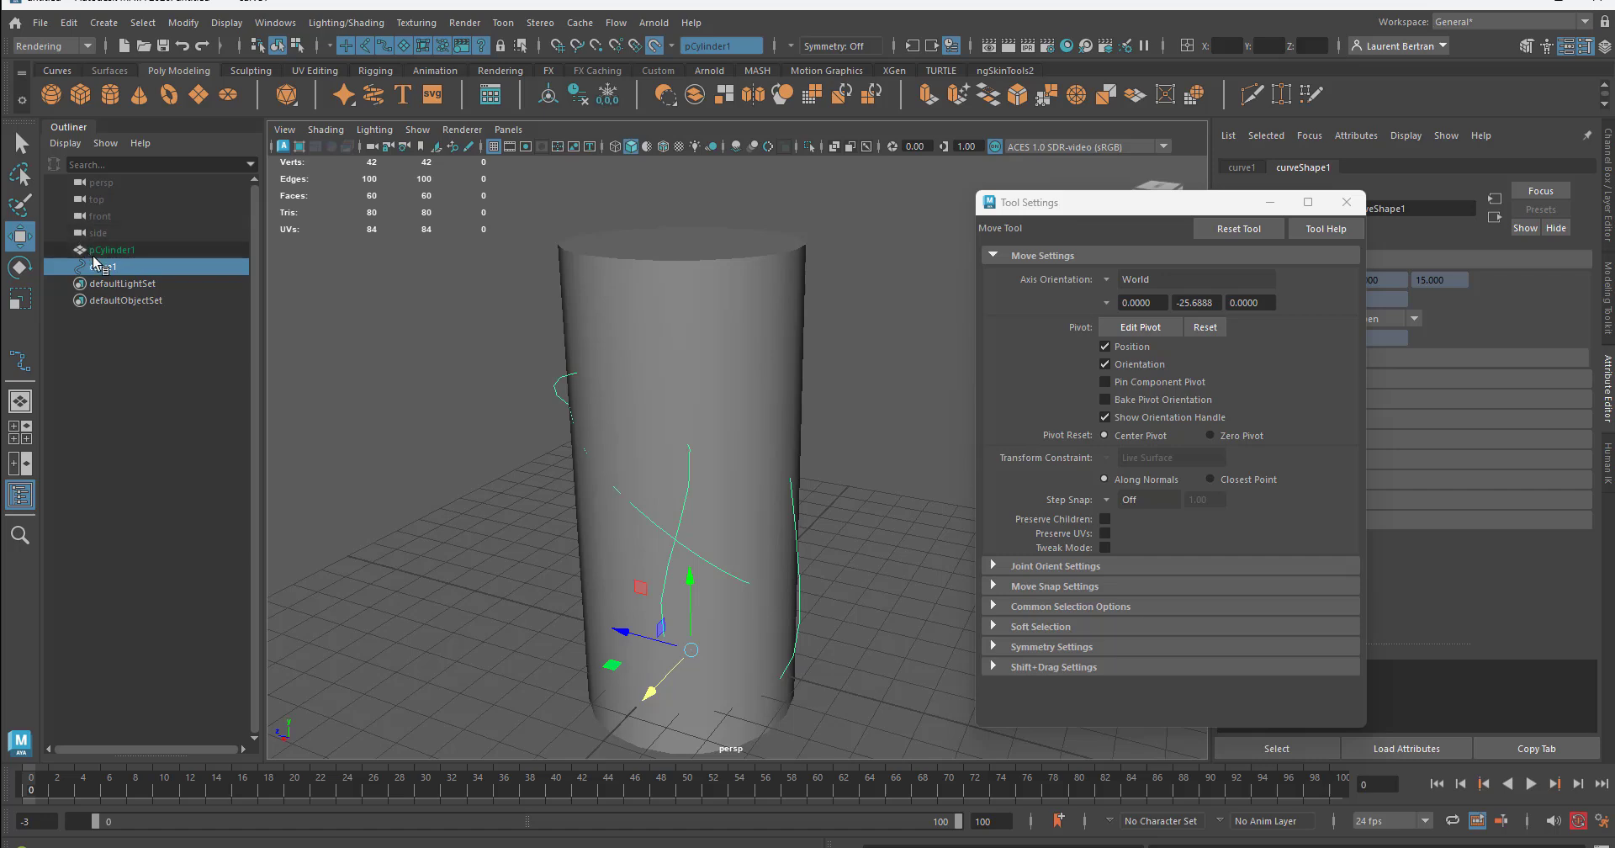
pyautogui.click(105, 250)
pyautogui.click(652, 47)
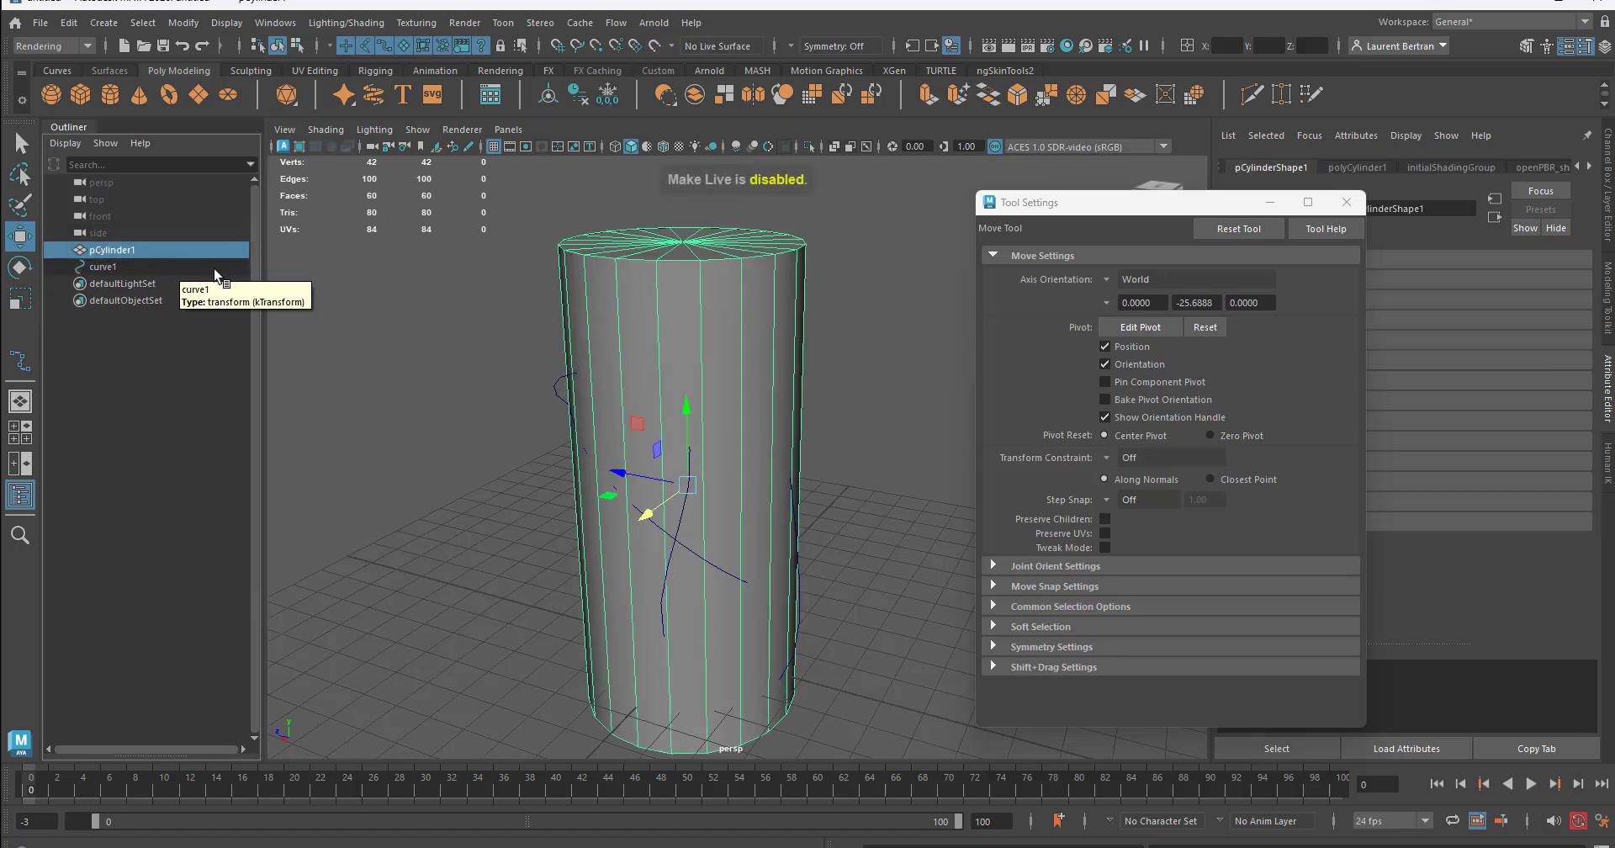
pyautogui.press('h')
pyautogui.keyDown('alt'); pyautogui.moveTo(609, 498); pyautogui.dragTo(715, 437); pyautogui.keyUp('alt')
pyautogui.click(1346, 202)
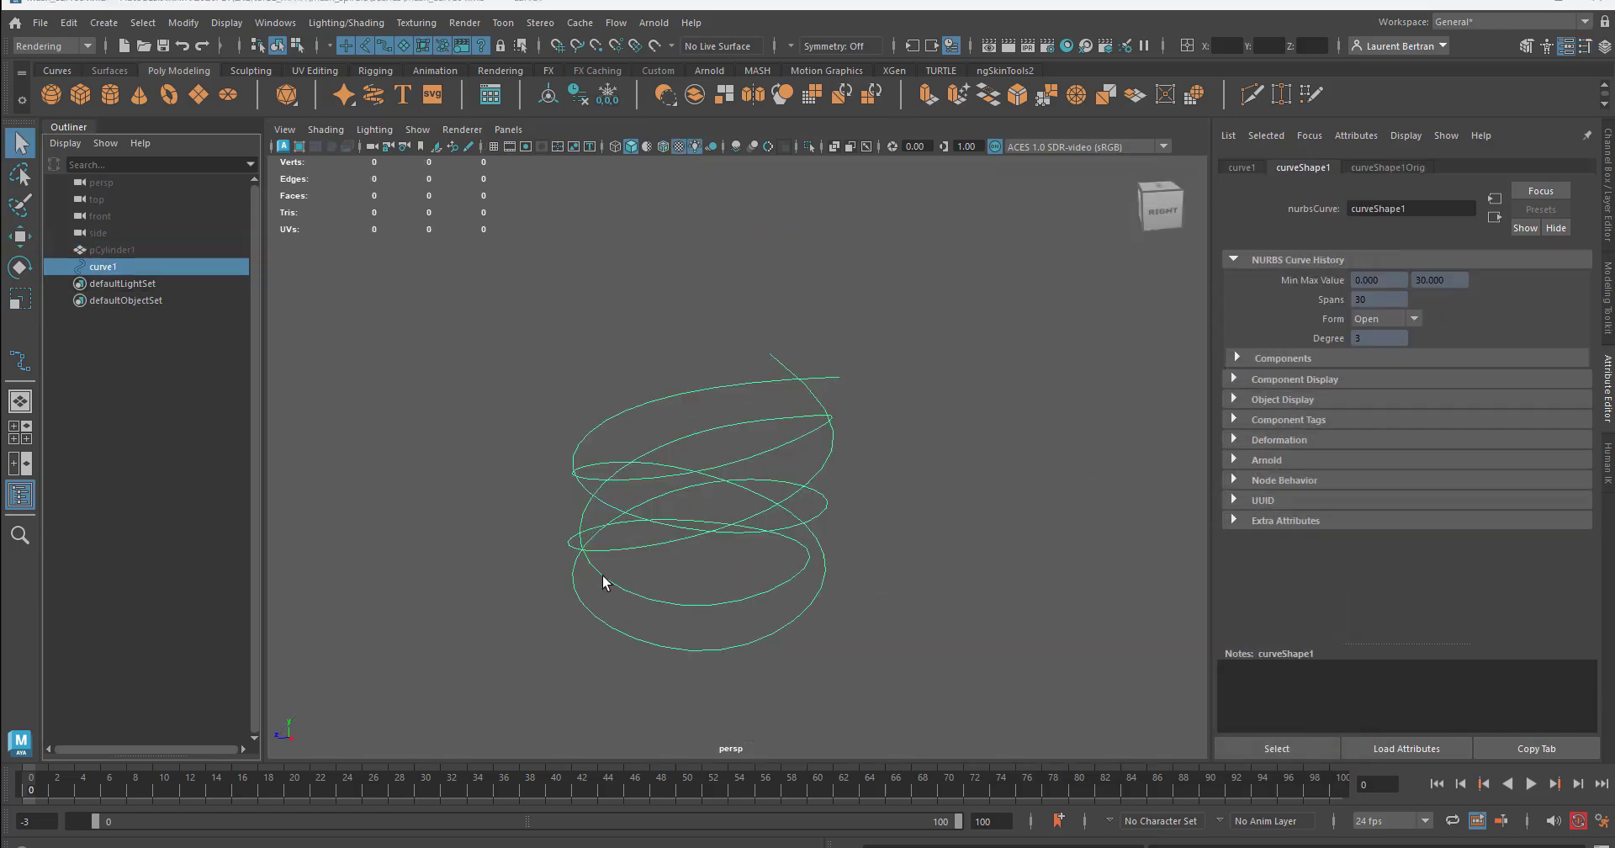
# Scale the spiral curve to stretch it vertically, and adjust its width slightly in the horizontal plane
pyautogui.keyDown('alt'); pyautogui.moveTo(603, 576); pyautogui.dragTo(662, 568); pyautogui.keyUp('alt')
pyautogui.press('r')
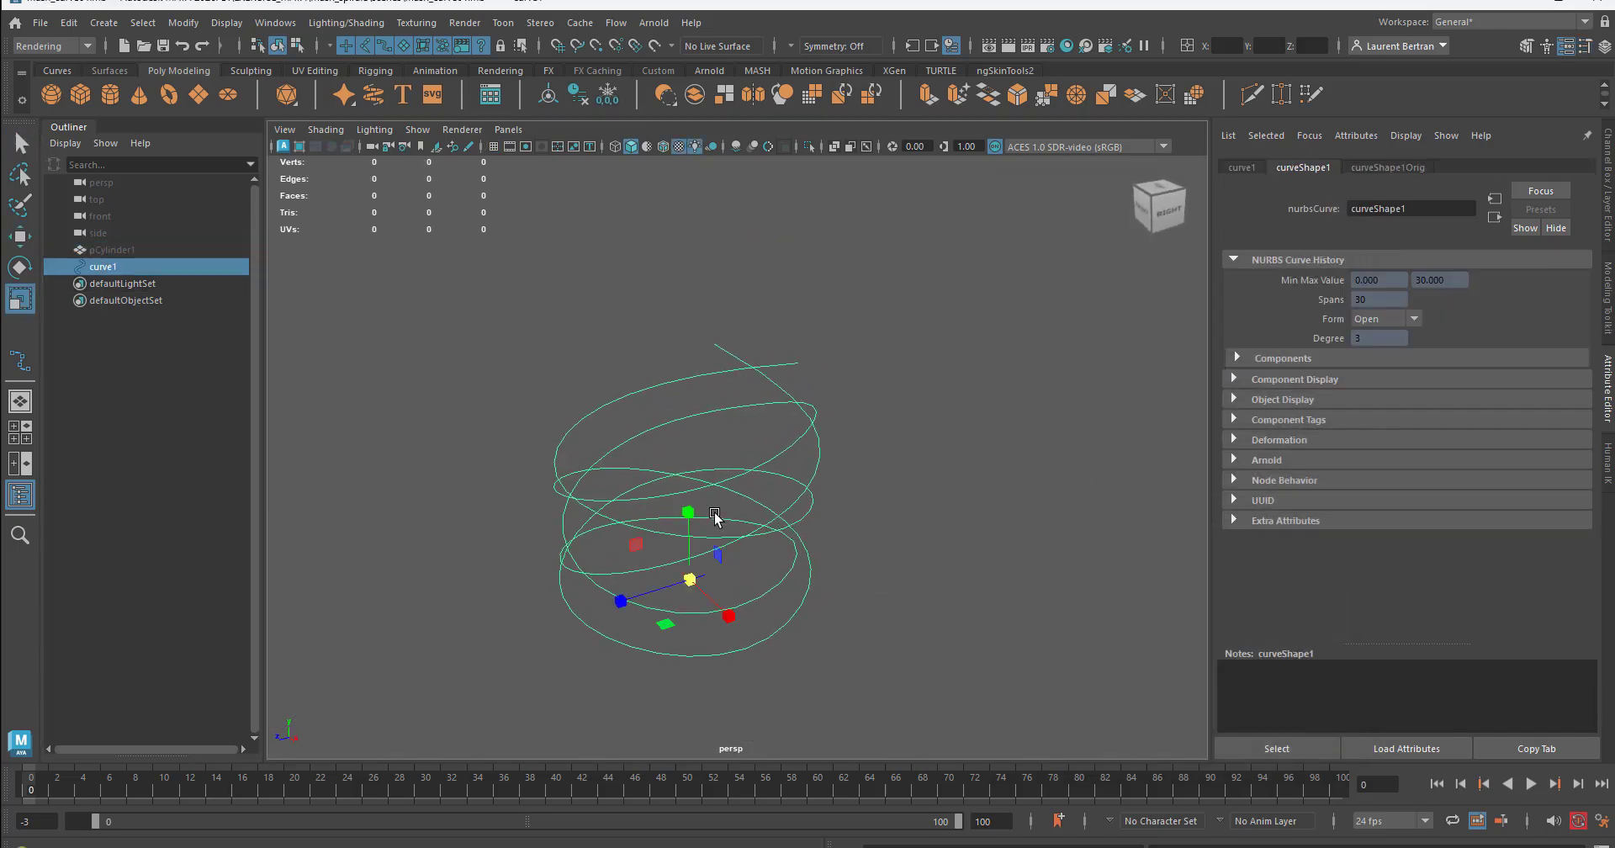
pyautogui.moveTo(687, 511); pyautogui.dragTo(687, 455)
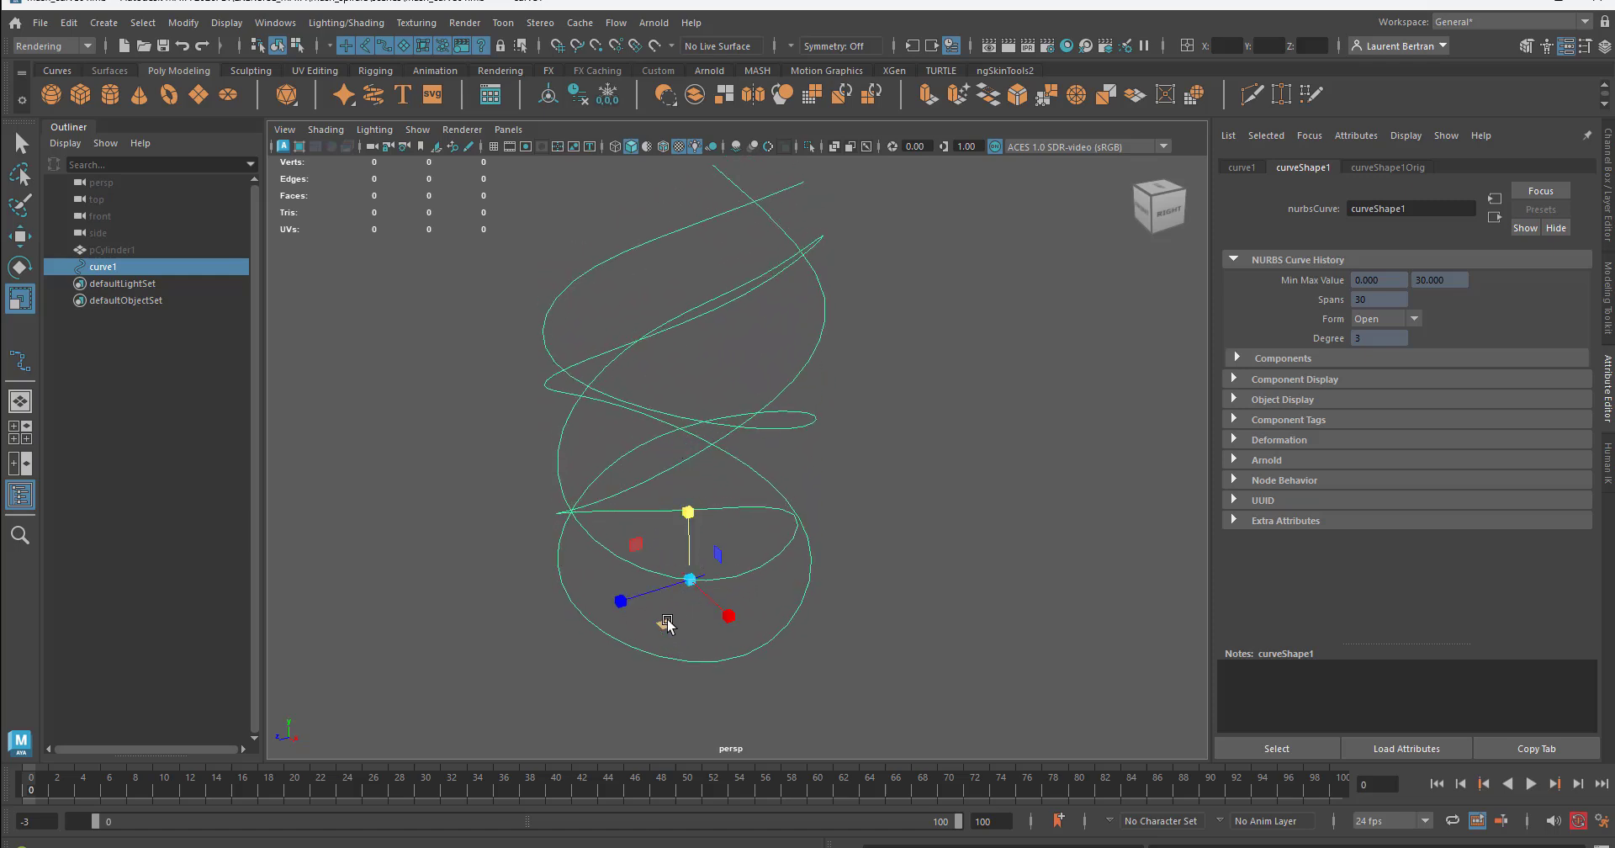
pyautogui.moveTo(665, 623)
pyautogui.mouseDown()
pyautogui.moveTo(687, 619)
pyautogui.moveTo(674, 627)
pyautogui.mouseUp()
pyautogui.keyDown('alt'); pyautogui.moveTo(829, 606); pyautogui.dragTo(645, 633); pyautogui.keyUp('alt')
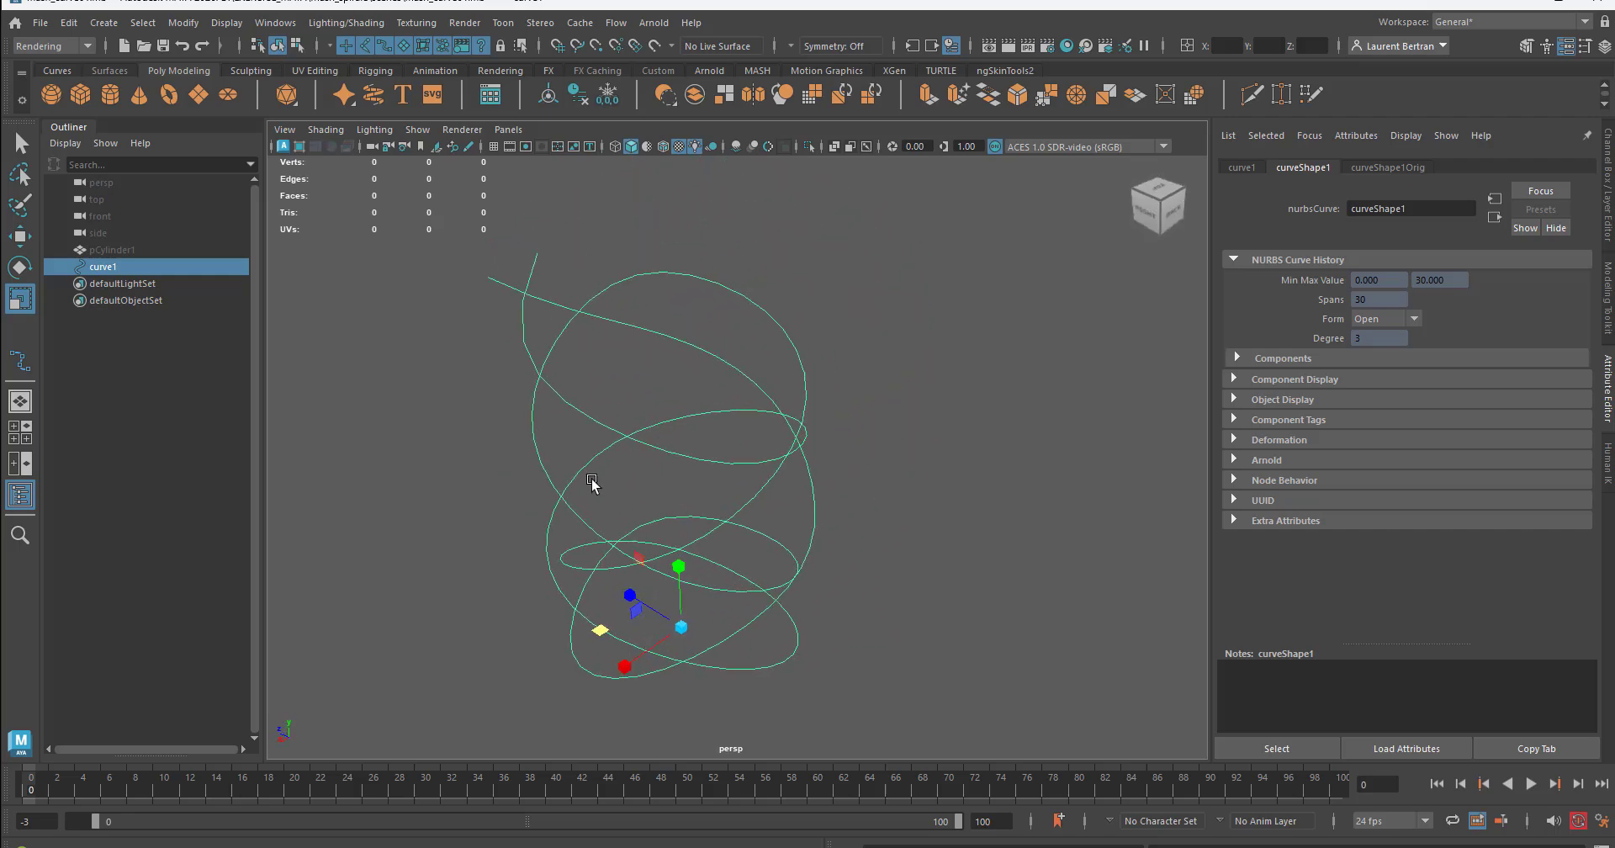
pyautogui.rightClick(573, 407)
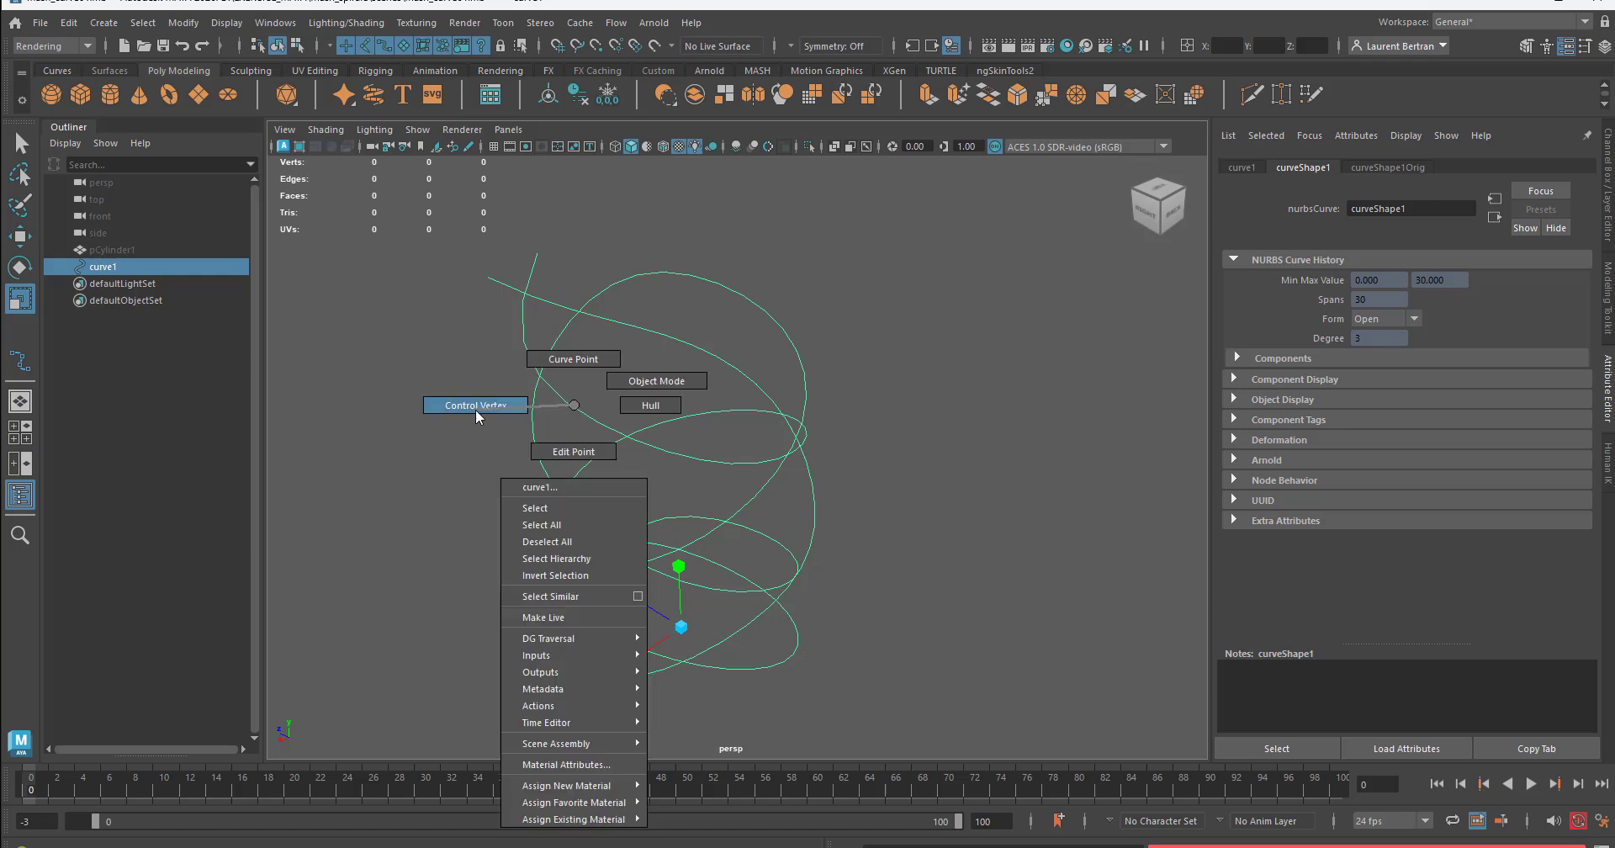
pyautogui.moveTo(476, 409); pyautogui.dragTo(478, 410, button='right')
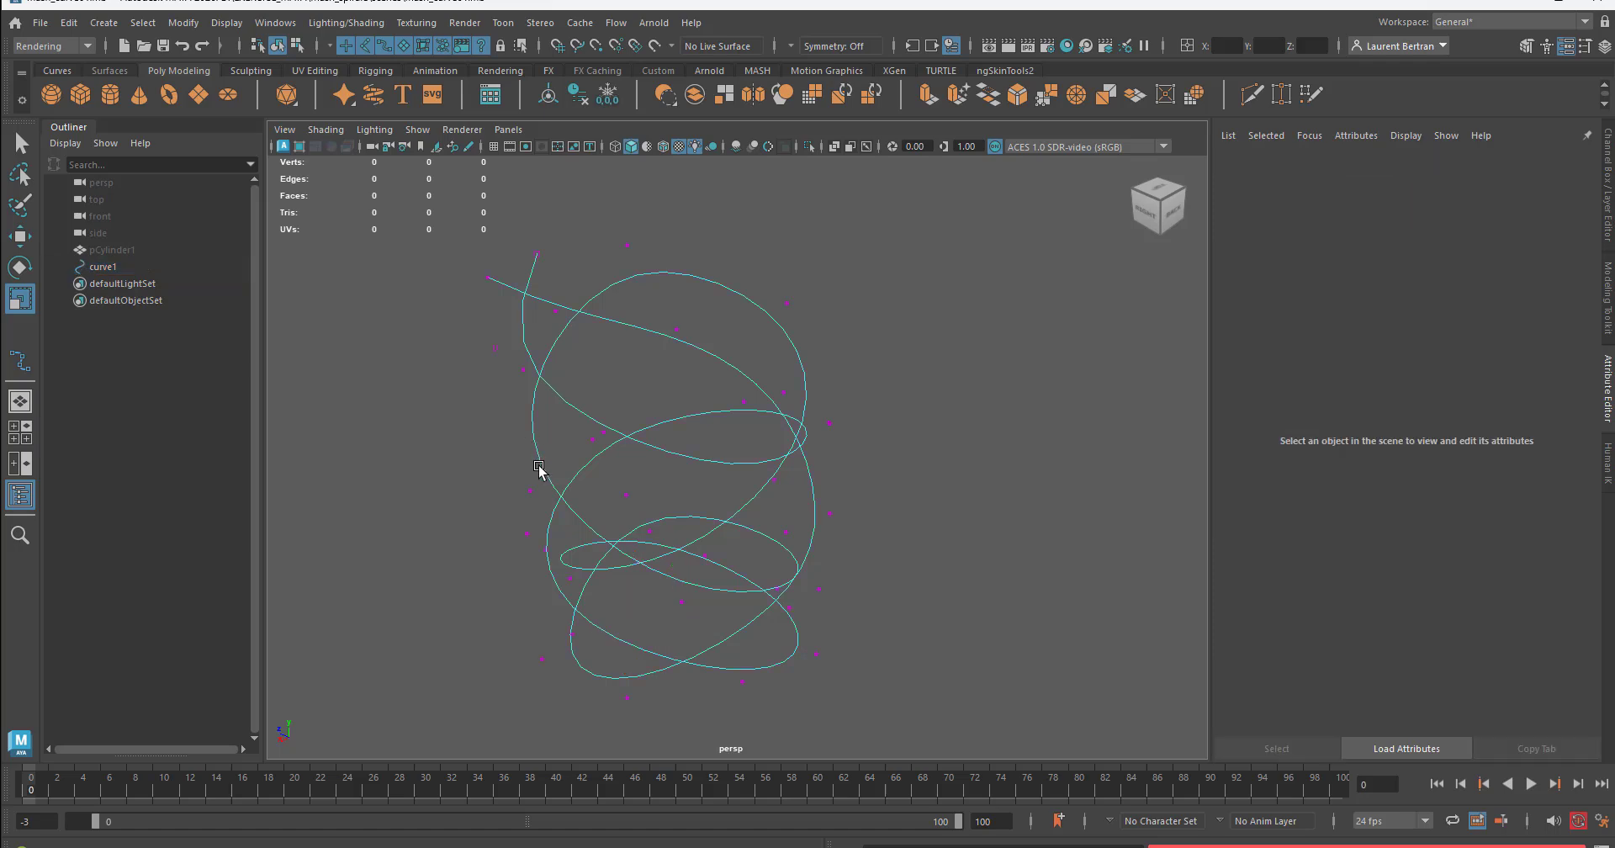
pyautogui.moveTo(495, 435); pyautogui.dragTo(459, 466)
pyautogui.press('w')
pyautogui.keyDown('alt'); pyautogui.moveTo(509, 589); pyautogui.dragTo(612, 609); pyautogui.keyUp('alt')
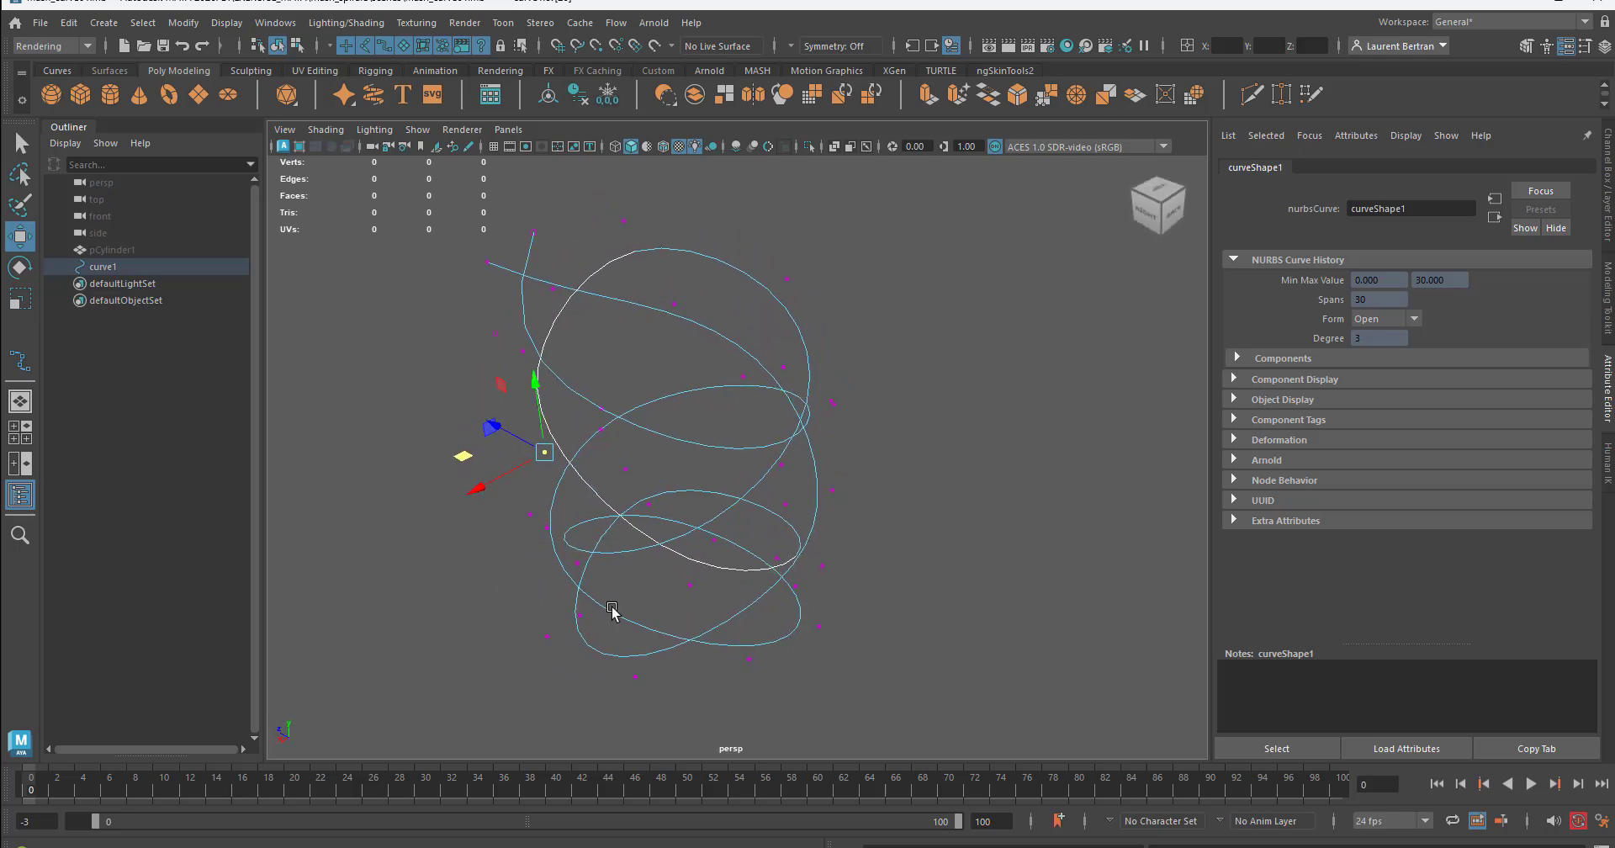
pyautogui.press('F8')
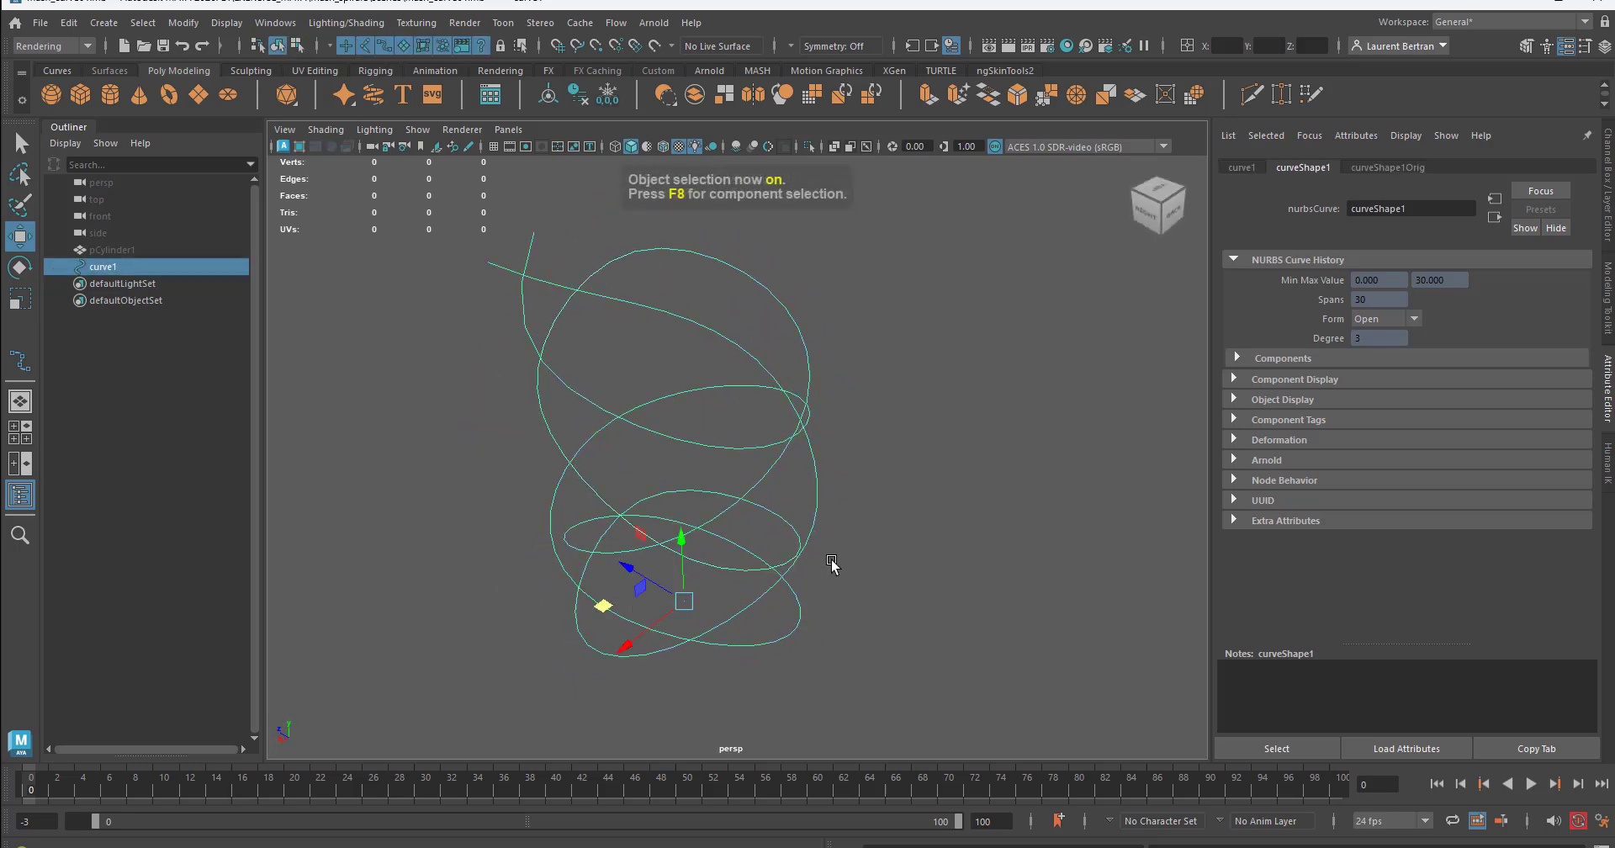
pyautogui.moveTo(831, 559)
pyautogui.keyDown('alt'); pyautogui.mouseDown()
pyautogui.moveTo(858, 602)
pyautogui.moveTo(840, 566)
pyautogui.moveTo(807, 555)
pyautogui.mouseUp(); pyautogui.keyUp('alt')
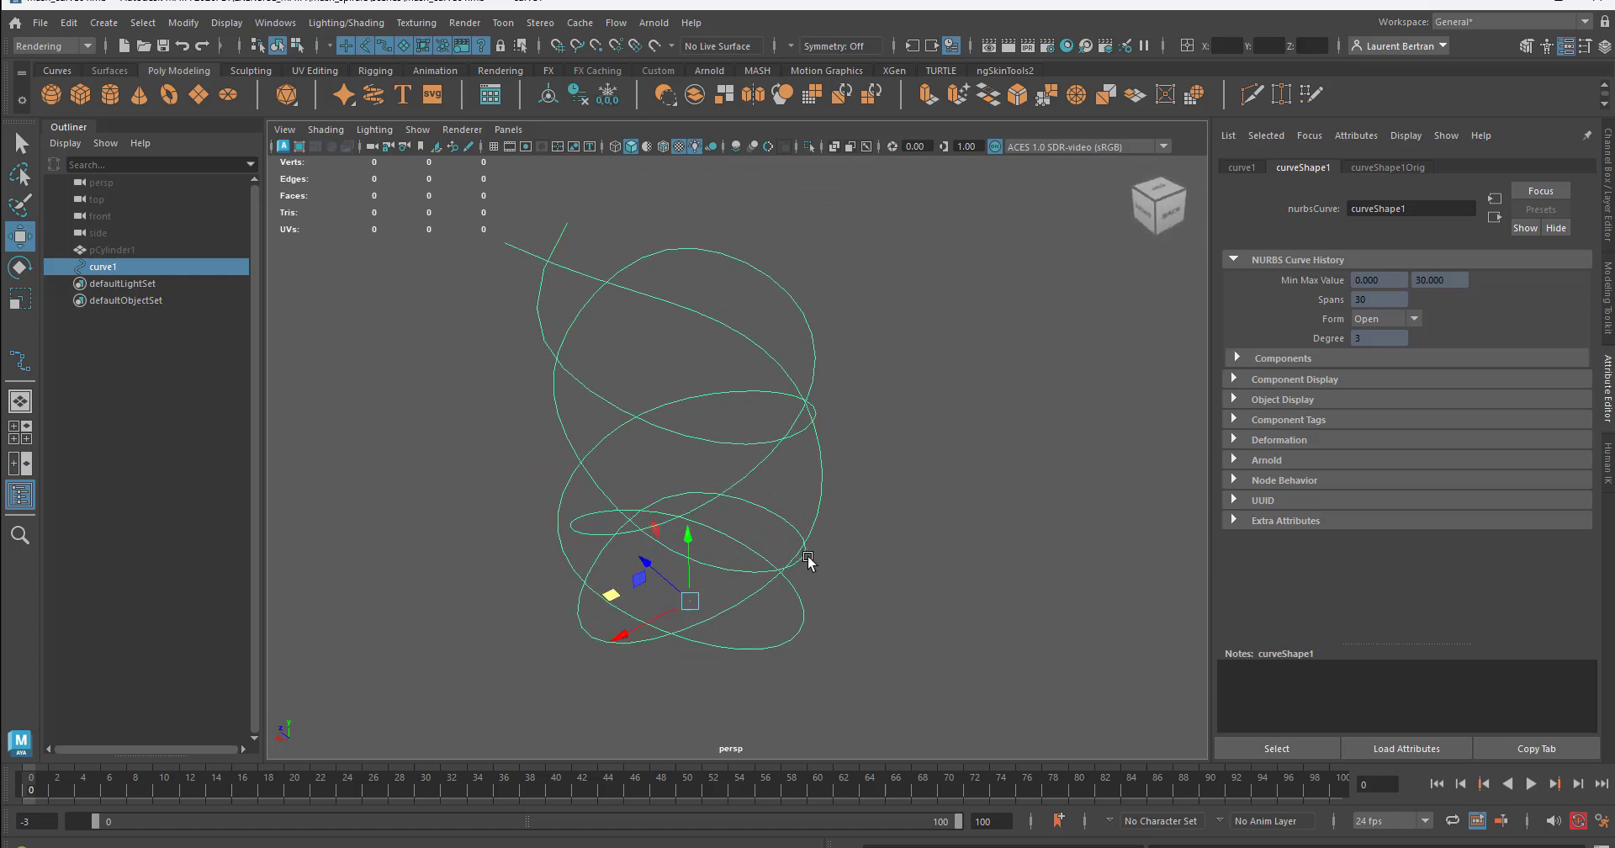
# Select three control vertices along one of the curve's middle loops, starting from the outer side
pyautogui.moveTo(568, 415); pyautogui.dragTo(456, 423, button='right')
pyautogui.moveTo(519, 423); pyautogui.dragTo(552, 462)
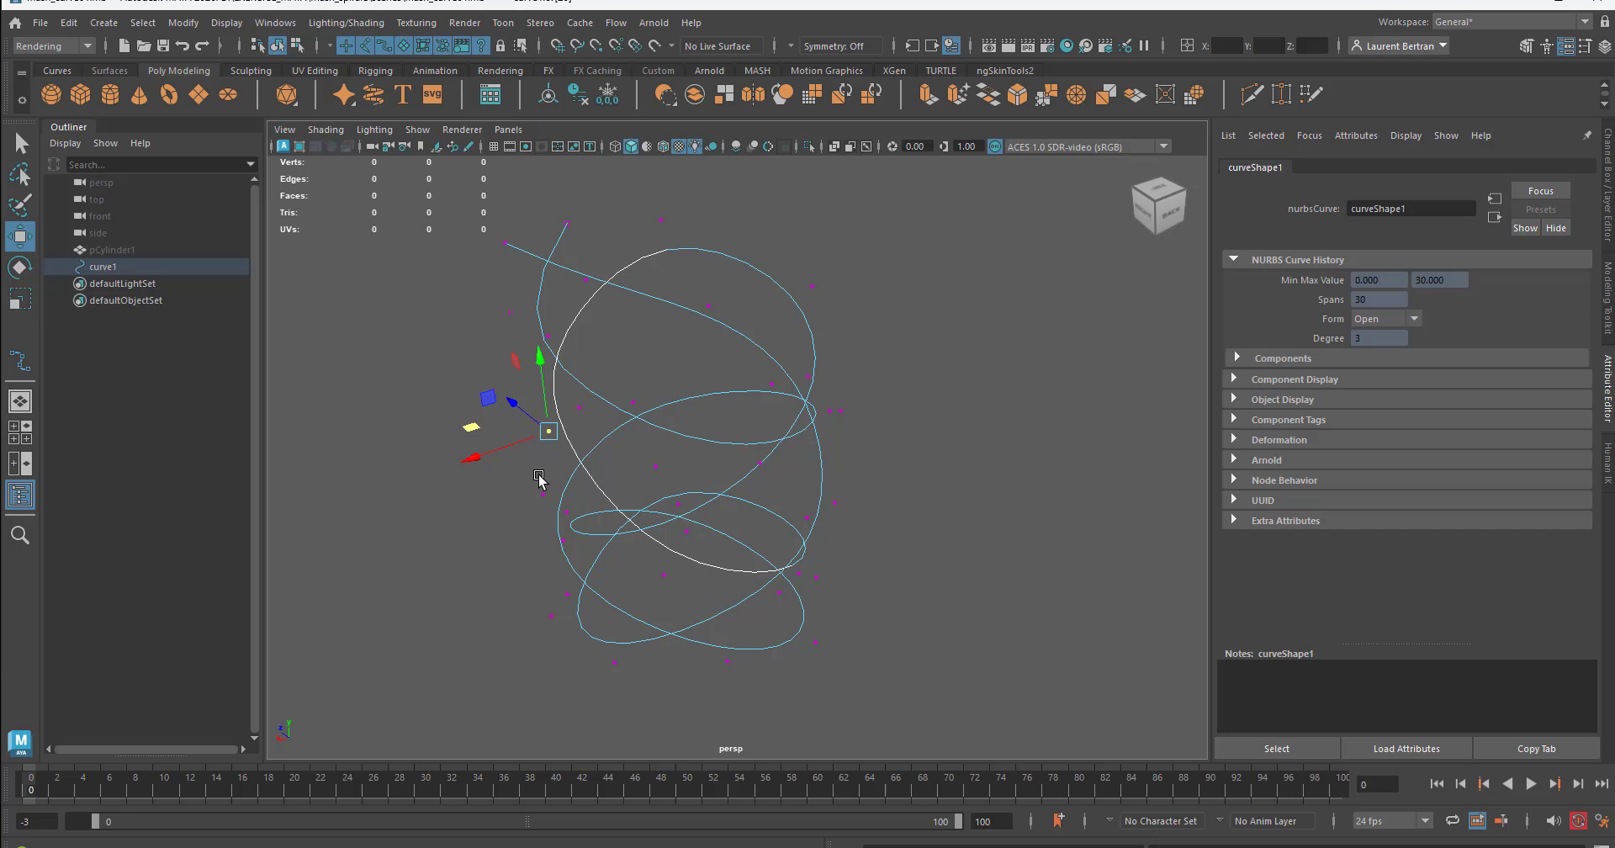
pyautogui.moveTo(558, 484)
pyautogui.keyDown('alt'); pyautogui.mouseDown()
pyautogui.moveTo(619, 498)
pyautogui.moveTo(654, 473)
pyautogui.moveTo(563, 470)
pyautogui.mouseUp(); pyautogui.keyUp('alt')
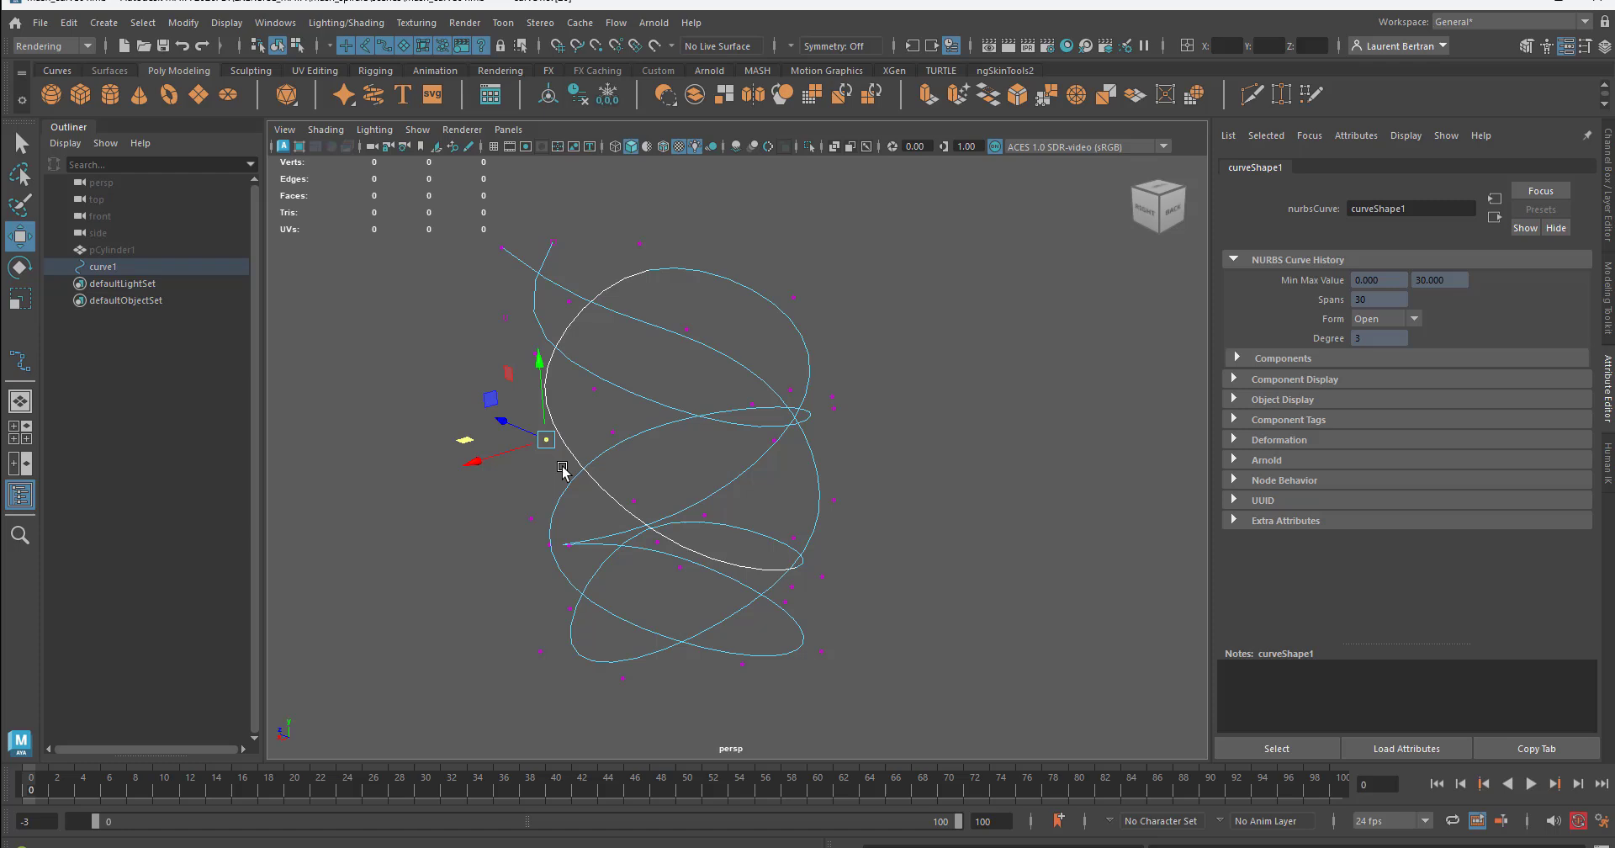
pyautogui.keyDown('alt'); pyautogui.moveTo(567, 481); pyautogui.dragTo(649, 491); pyautogui.keyUp('alt')
pyautogui.keyDown('shift'); pyautogui.click(664, 599); pyautogui.keyUp('shift')
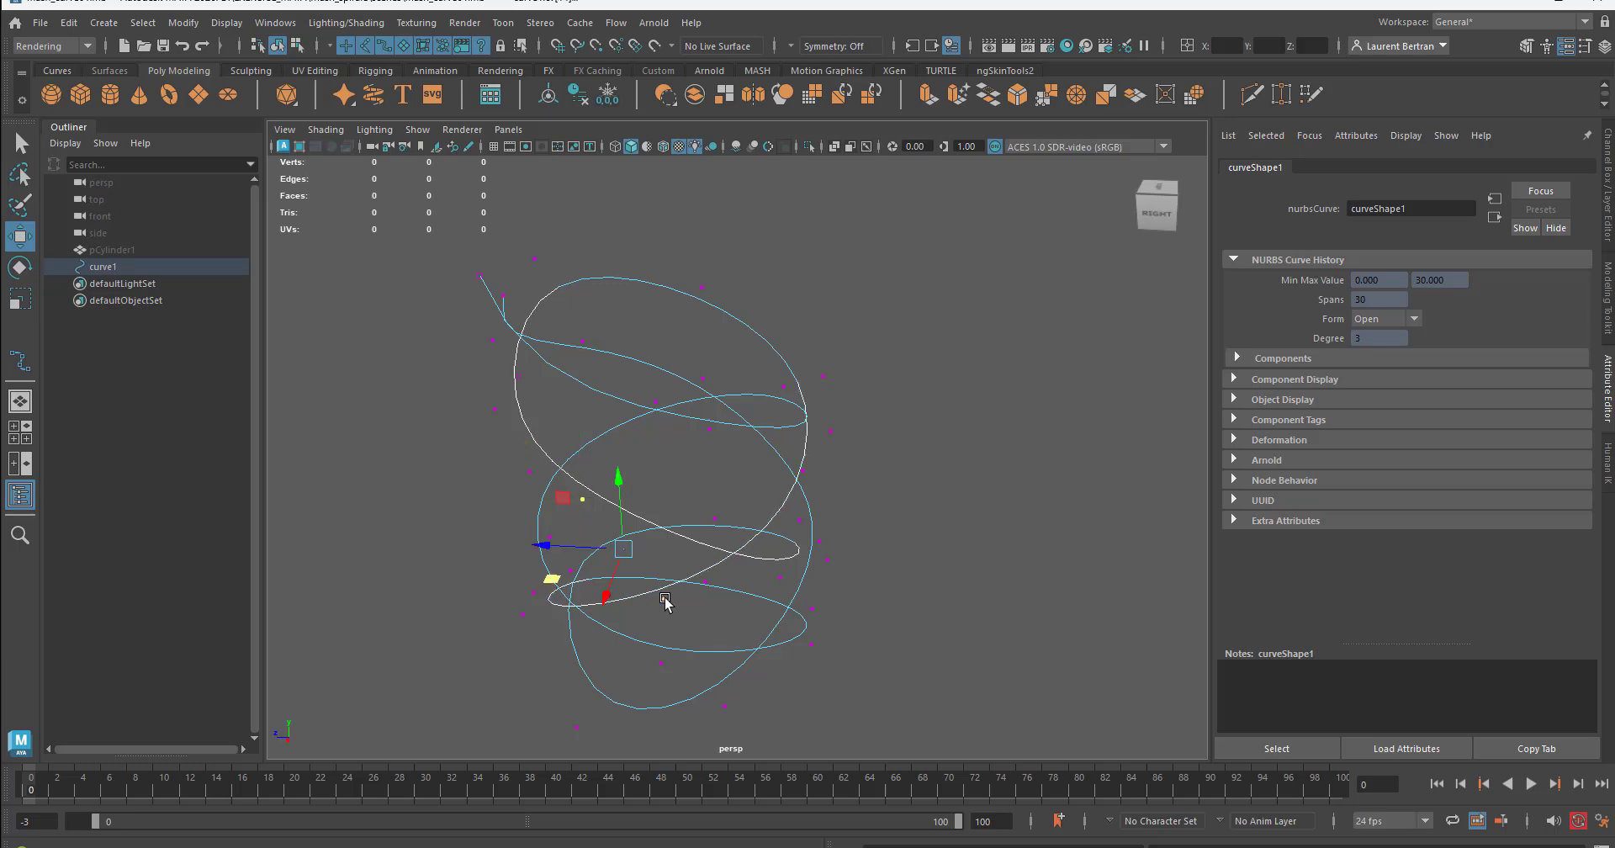
pyautogui.keyDown('shift'); pyautogui.click(524, 614); pyautogui.keyUp('shift')
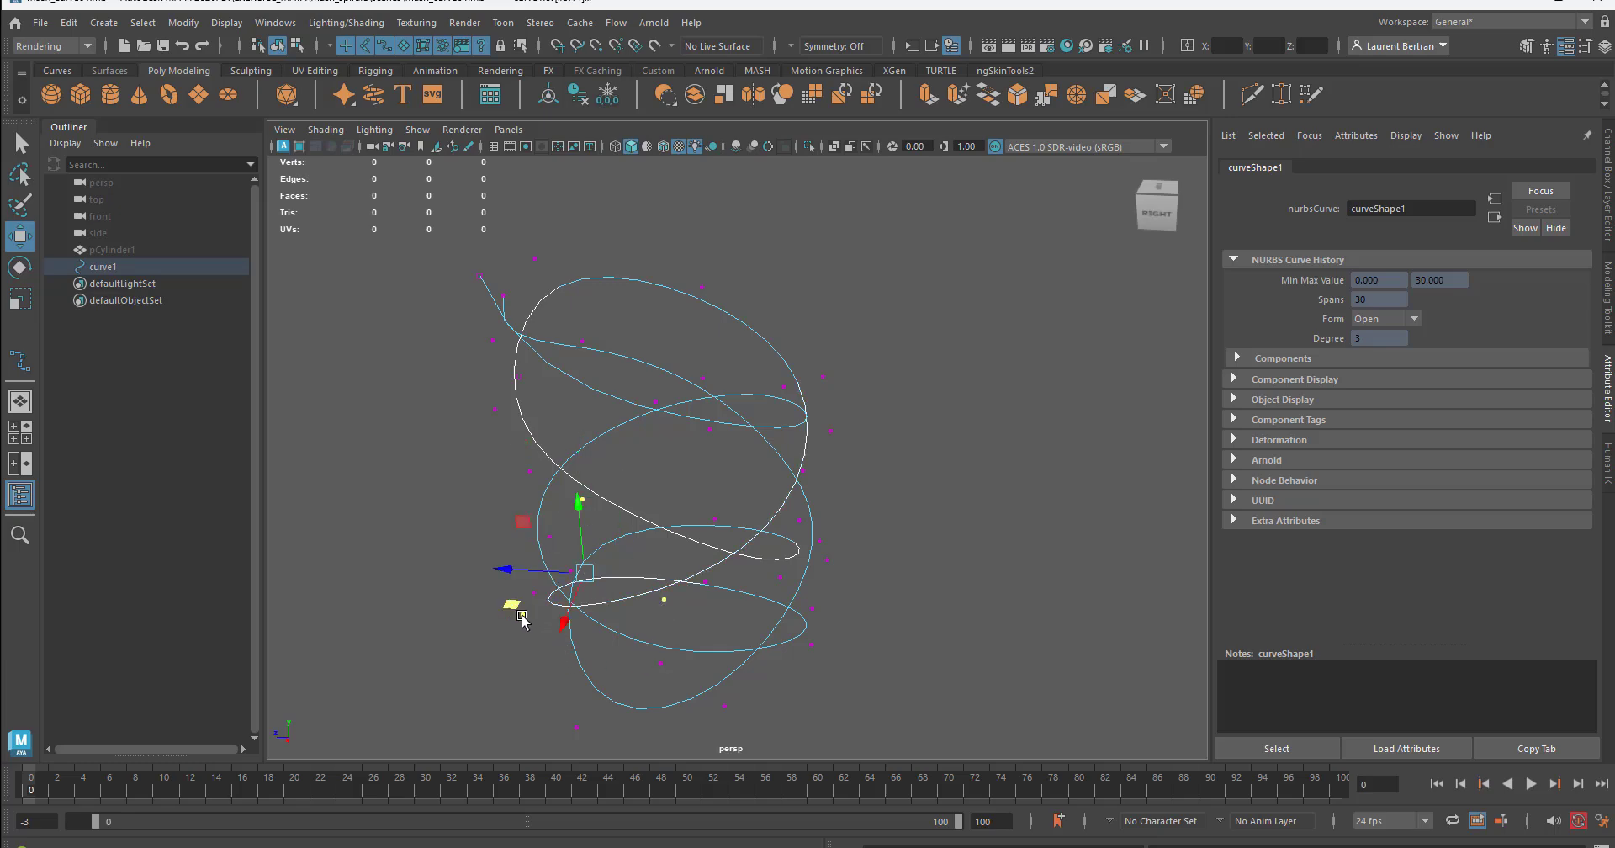
pyautogui.keyDown('alt'); pyautogui.moveTo(528, 679); pyautogui.dragTo(457, 692); pyautogui.keyUp('alt')
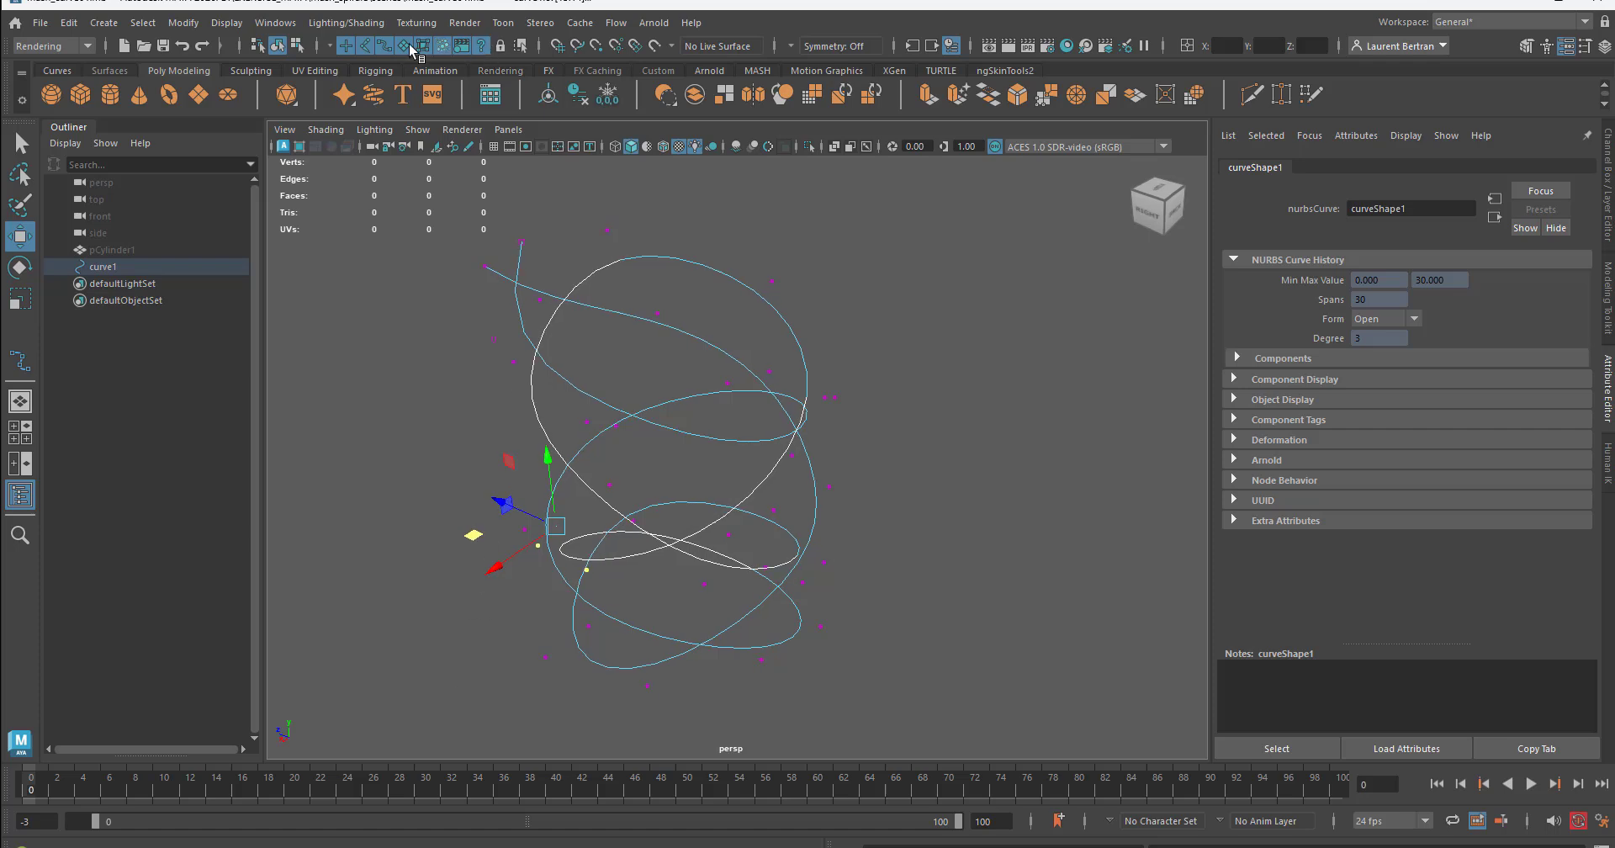
# Create a cluster deformer on the selected control vertices with Relative mode on and Envelope 1.0
pyautogui.click(89, 46)
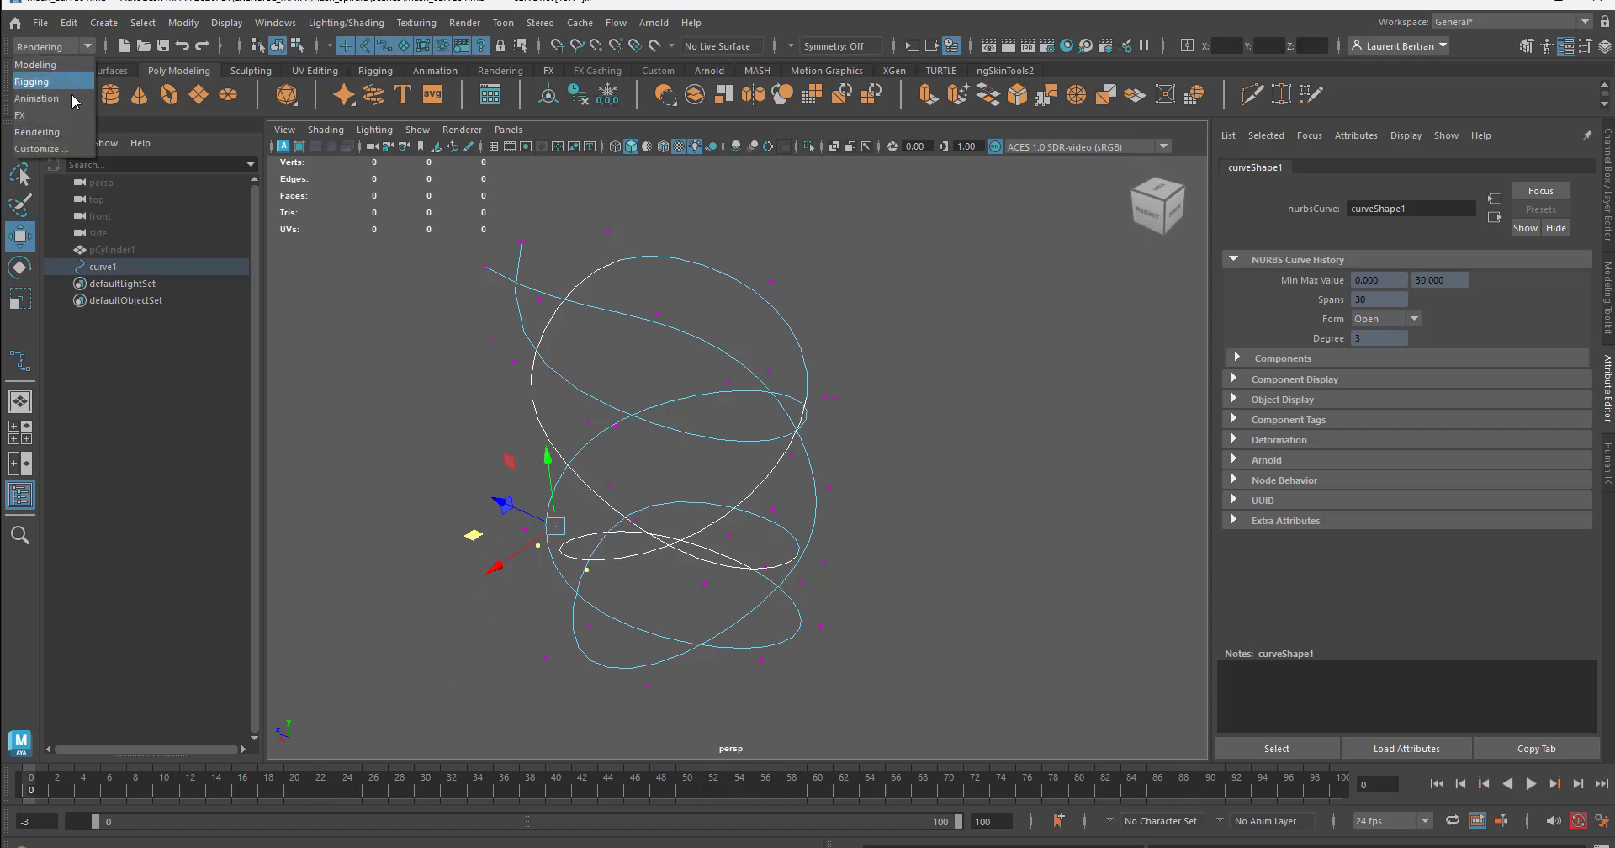
pyautogui.click(83, 99)
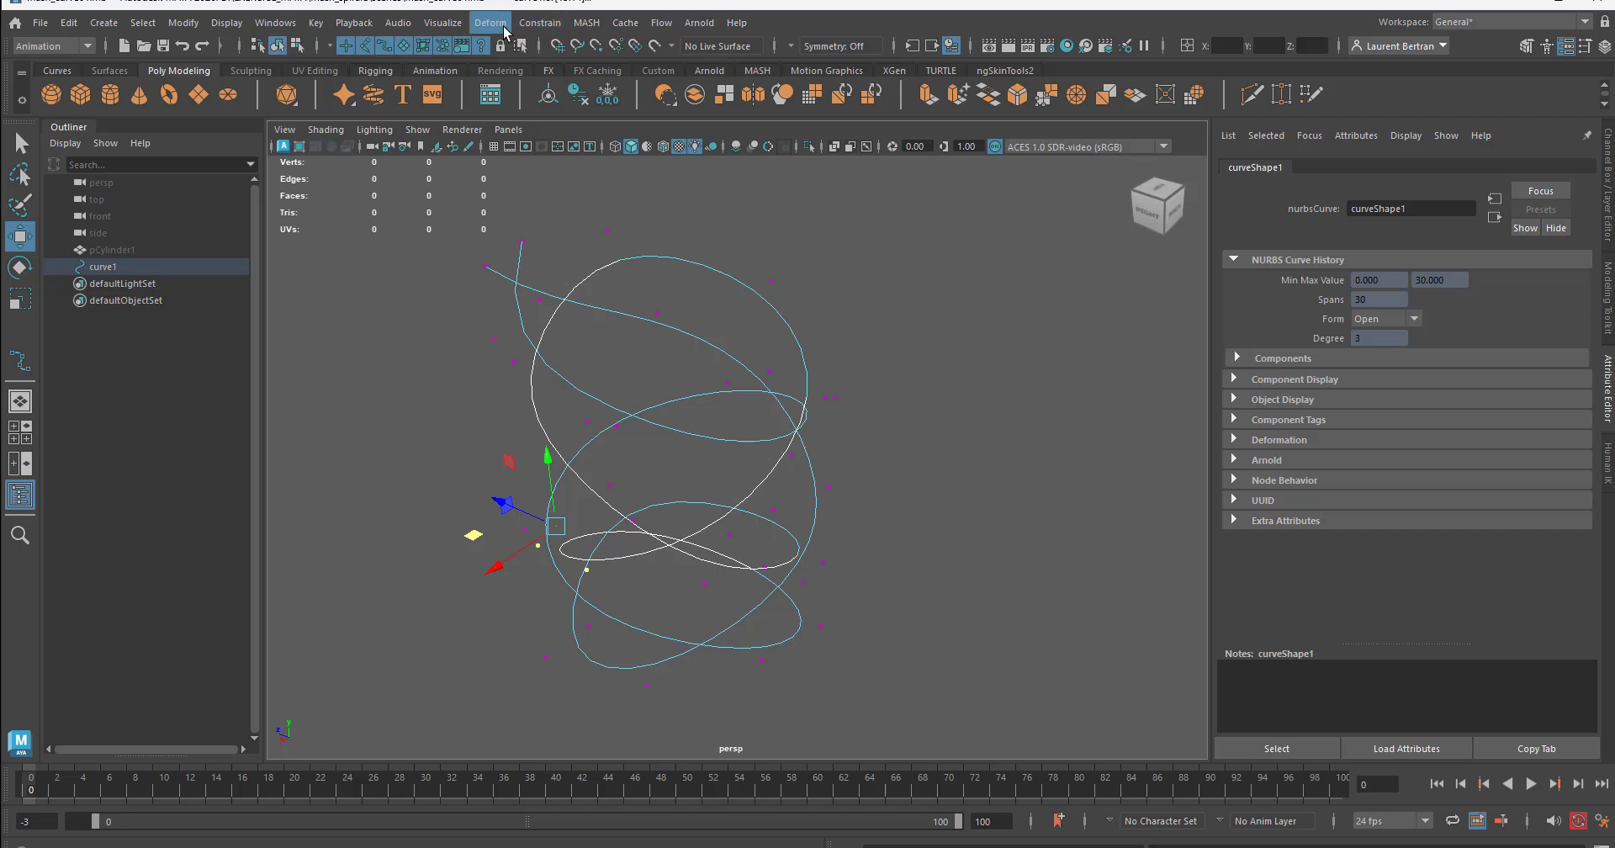
pyautogui.click(540, 26)
pyautogui.moveTo(507, 29)
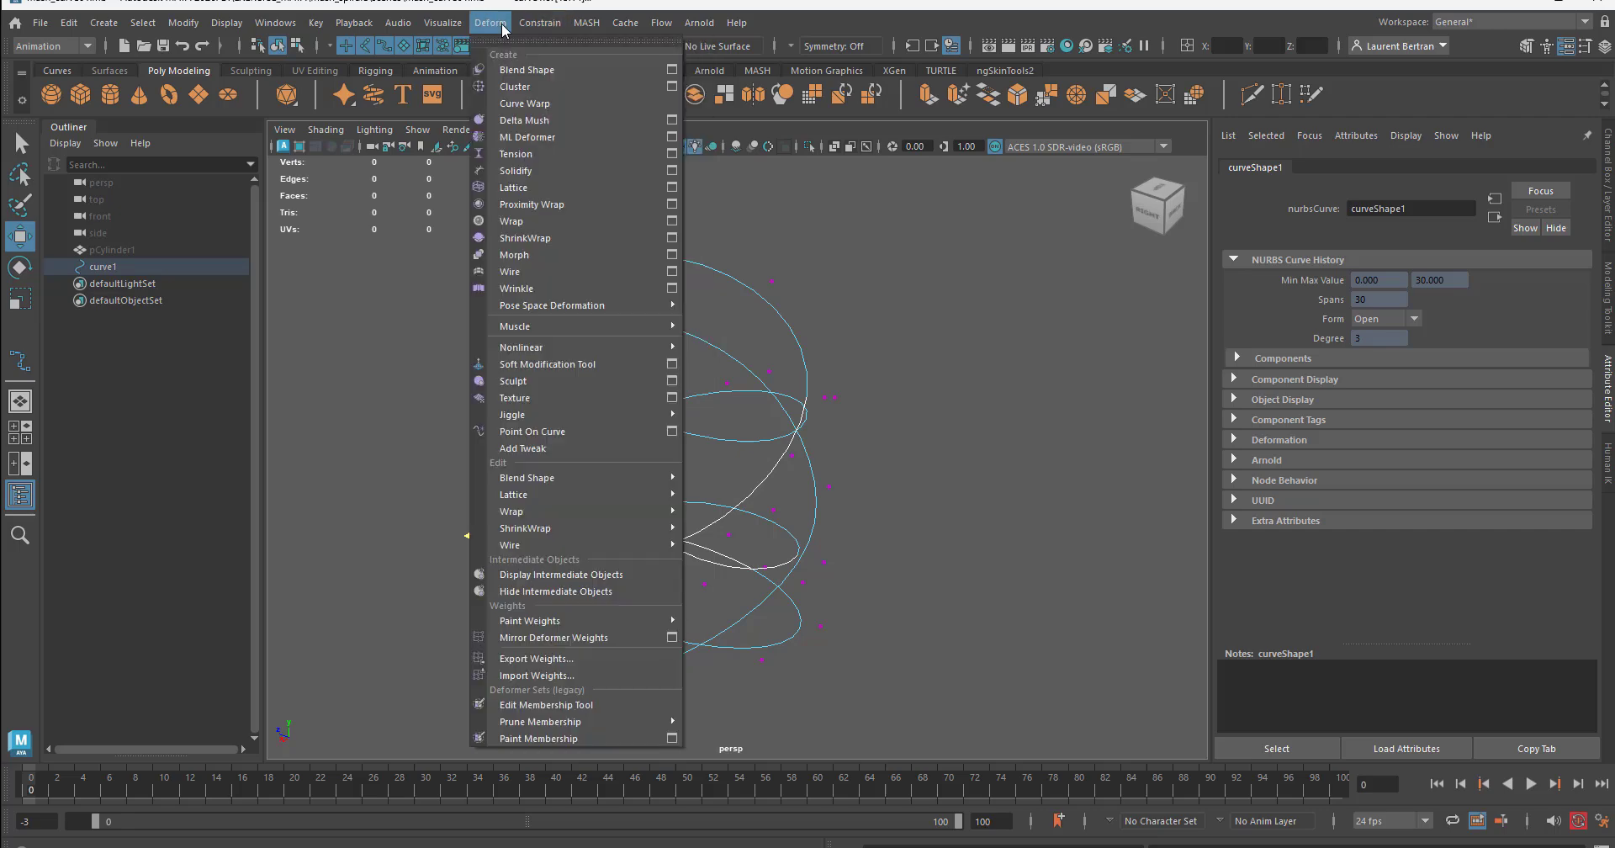
pyautogui.click(671, 86)
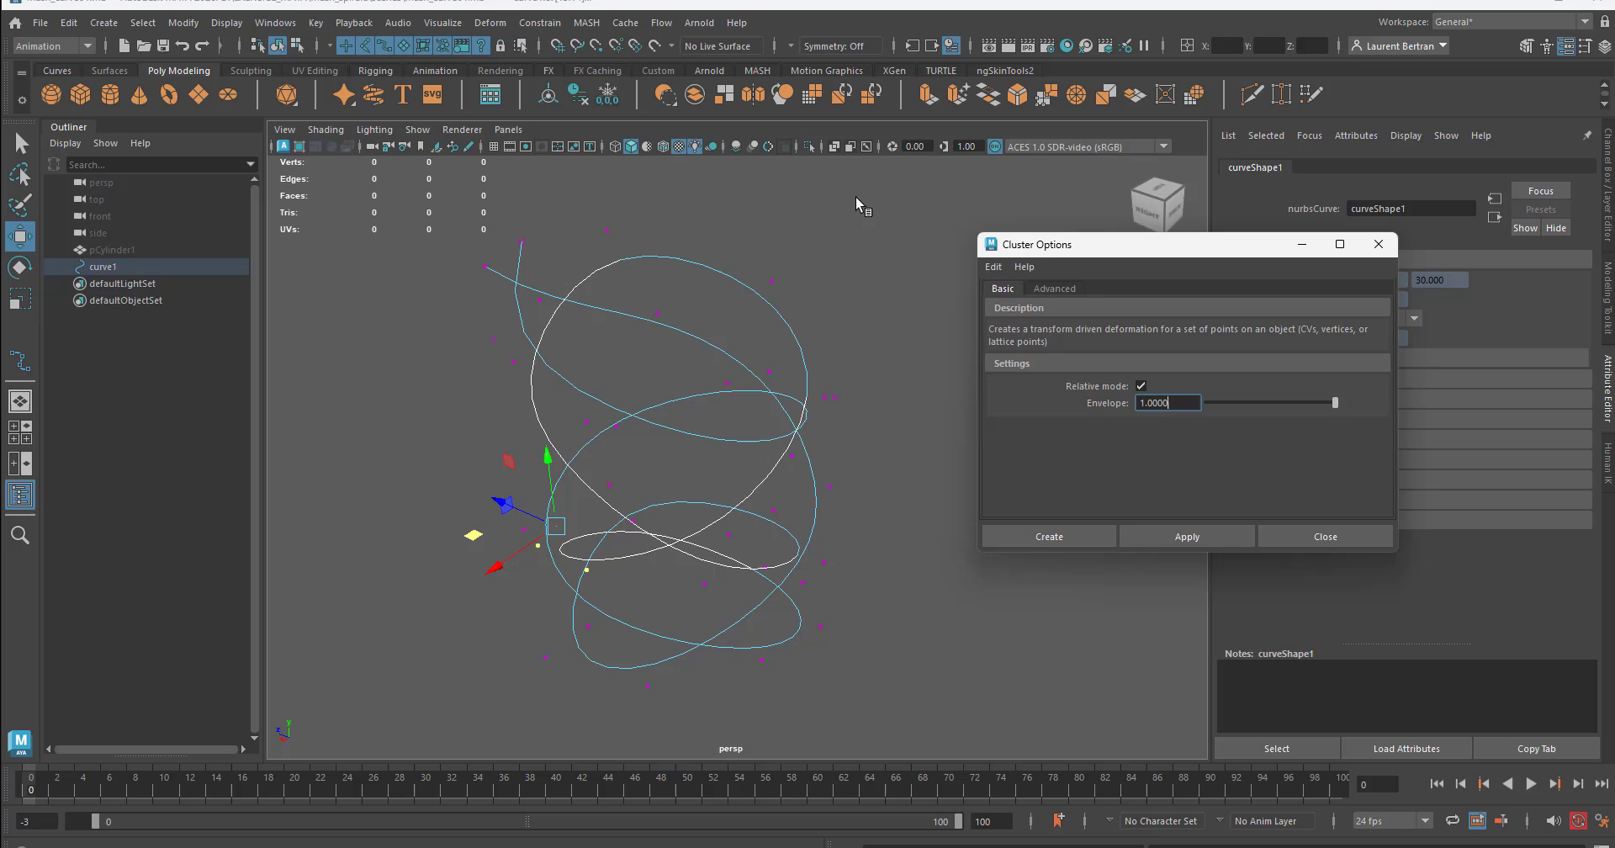
pyautogui.click(1073, 540)
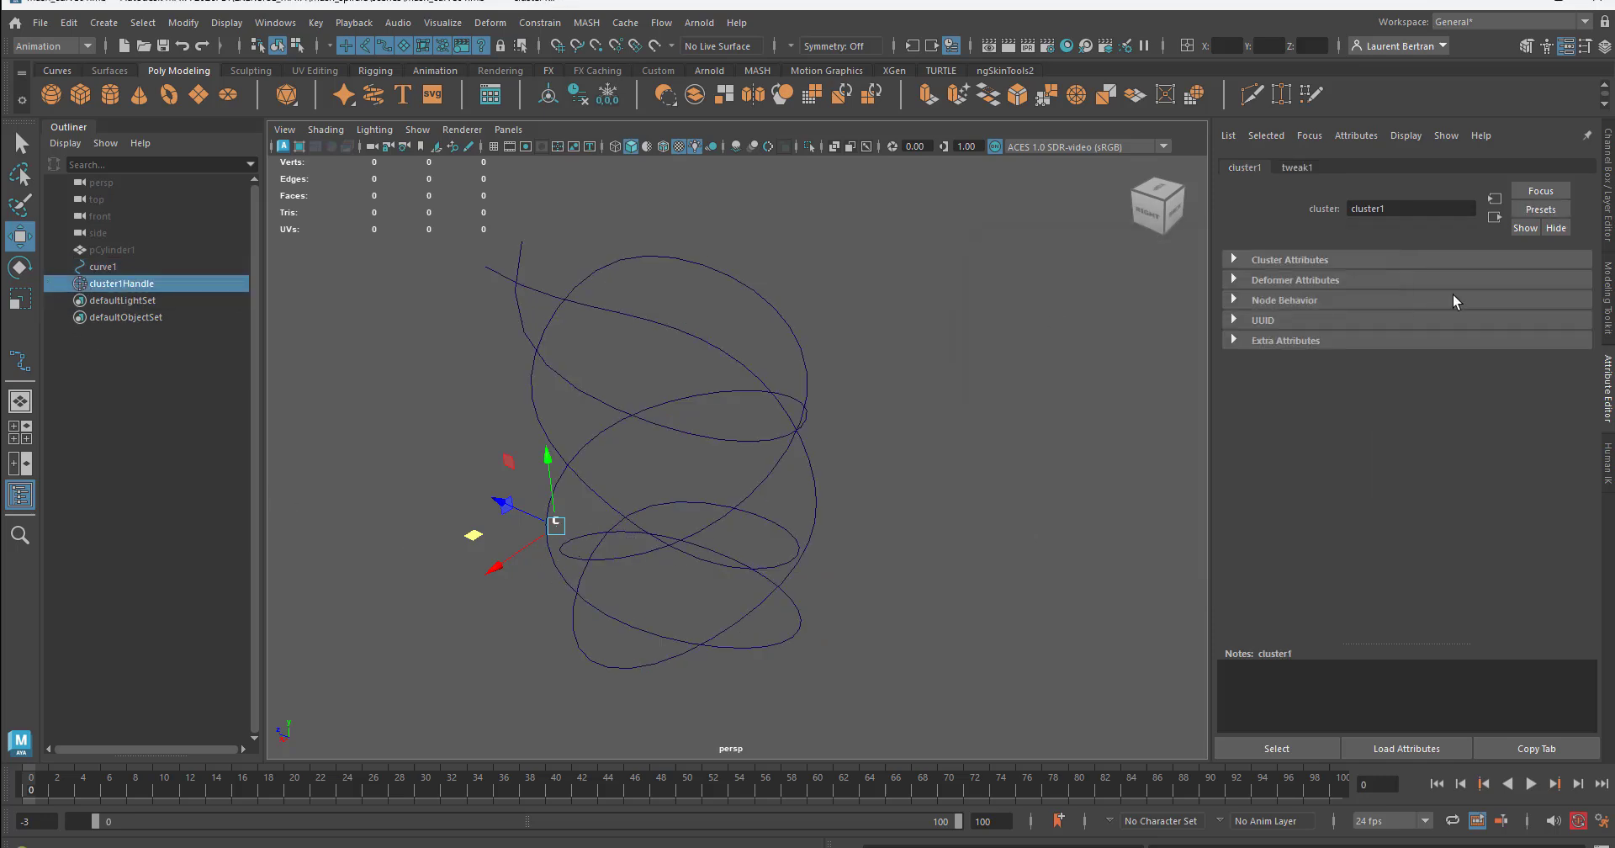
# Highlight the cluster handle's translate, rotate and scale channels, and move the handle horizontally to Translate X 0.423 and Translate Z 0.775
pyautogui.click(1606, 217)
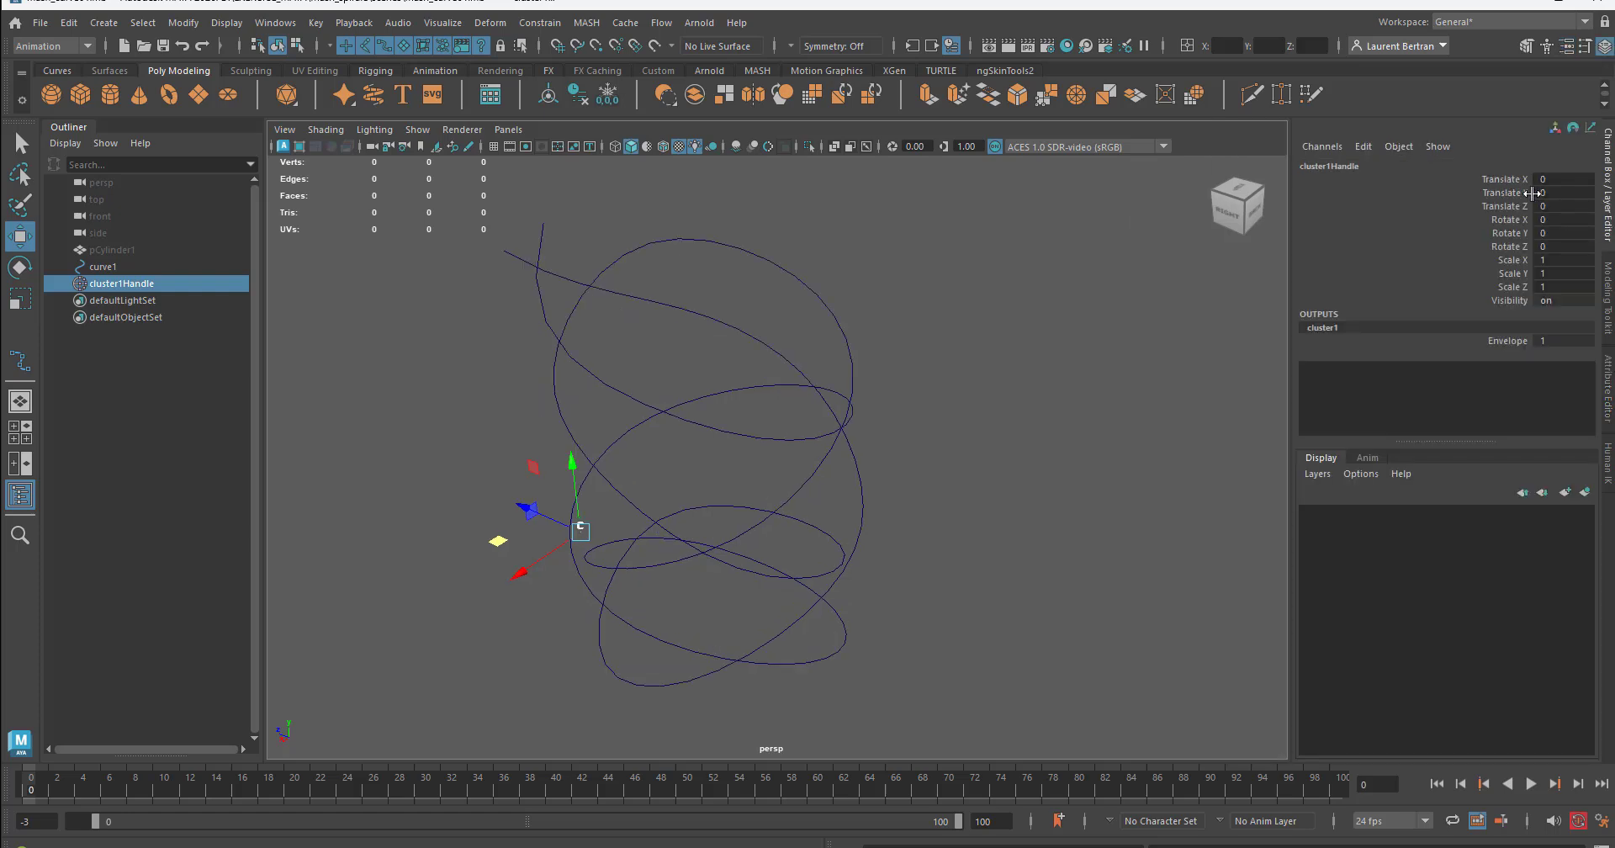
pyautogui.moveTo(1495, 177); pyautogui.dragTo(1495, 286)
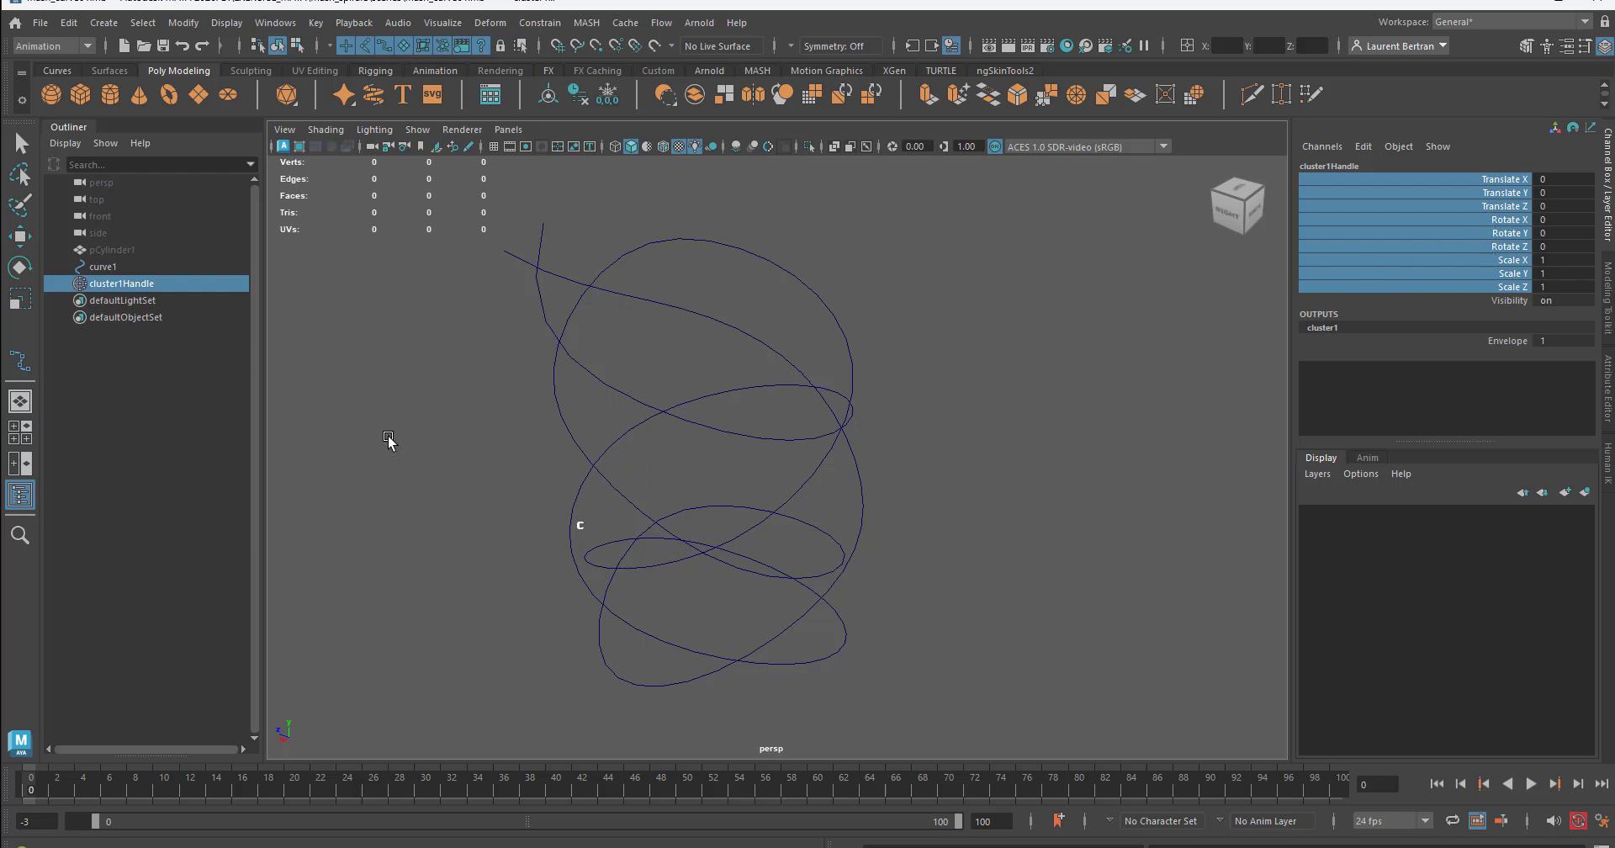
pyautogui.click(121, 284)
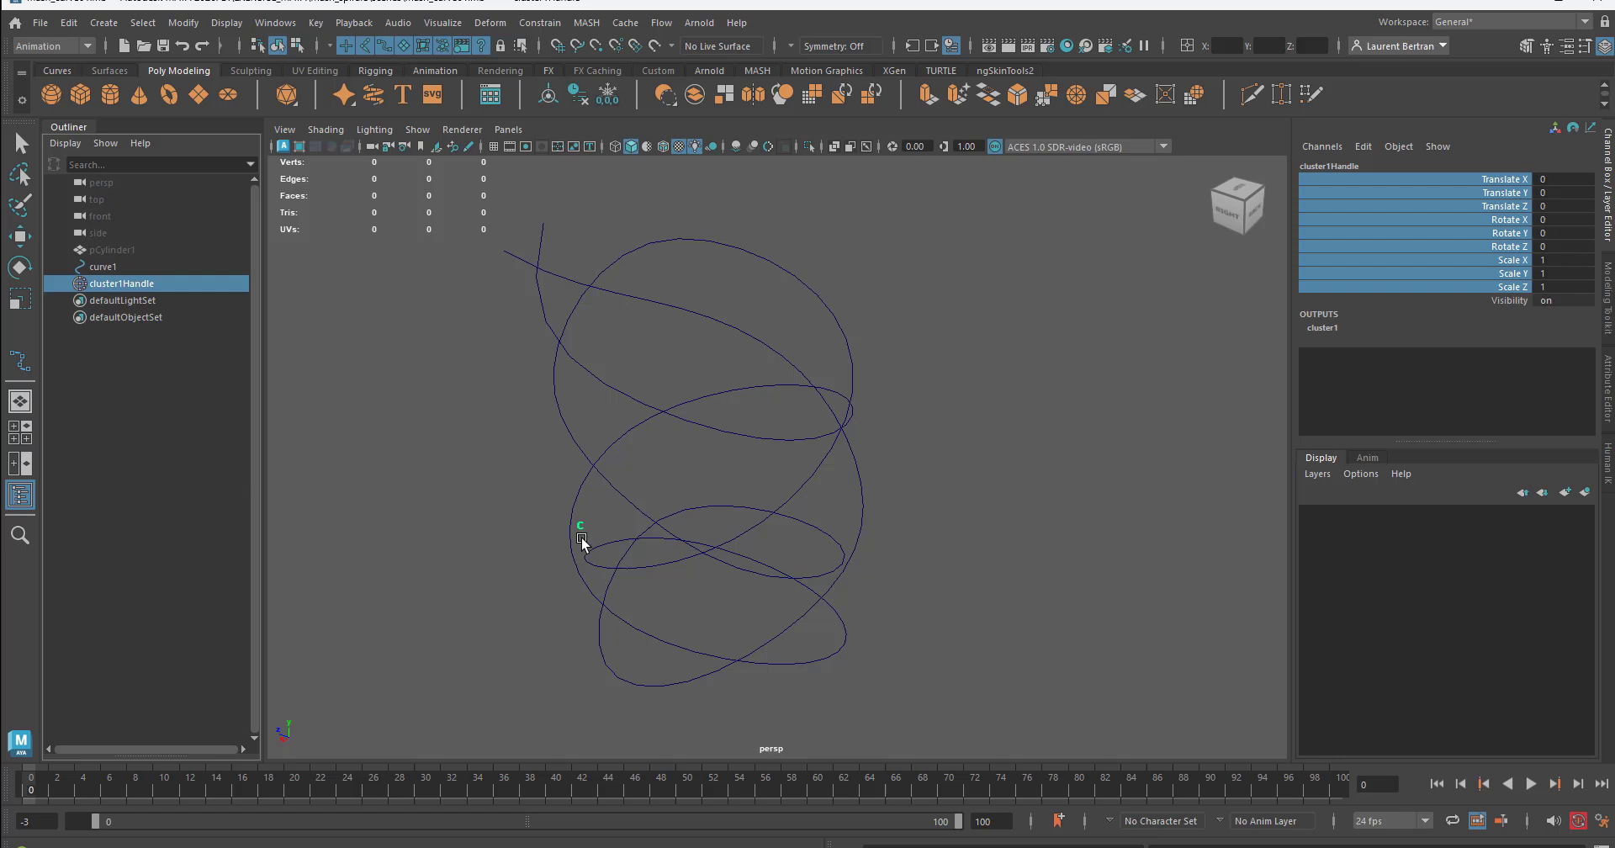
pyautogui.press('w')
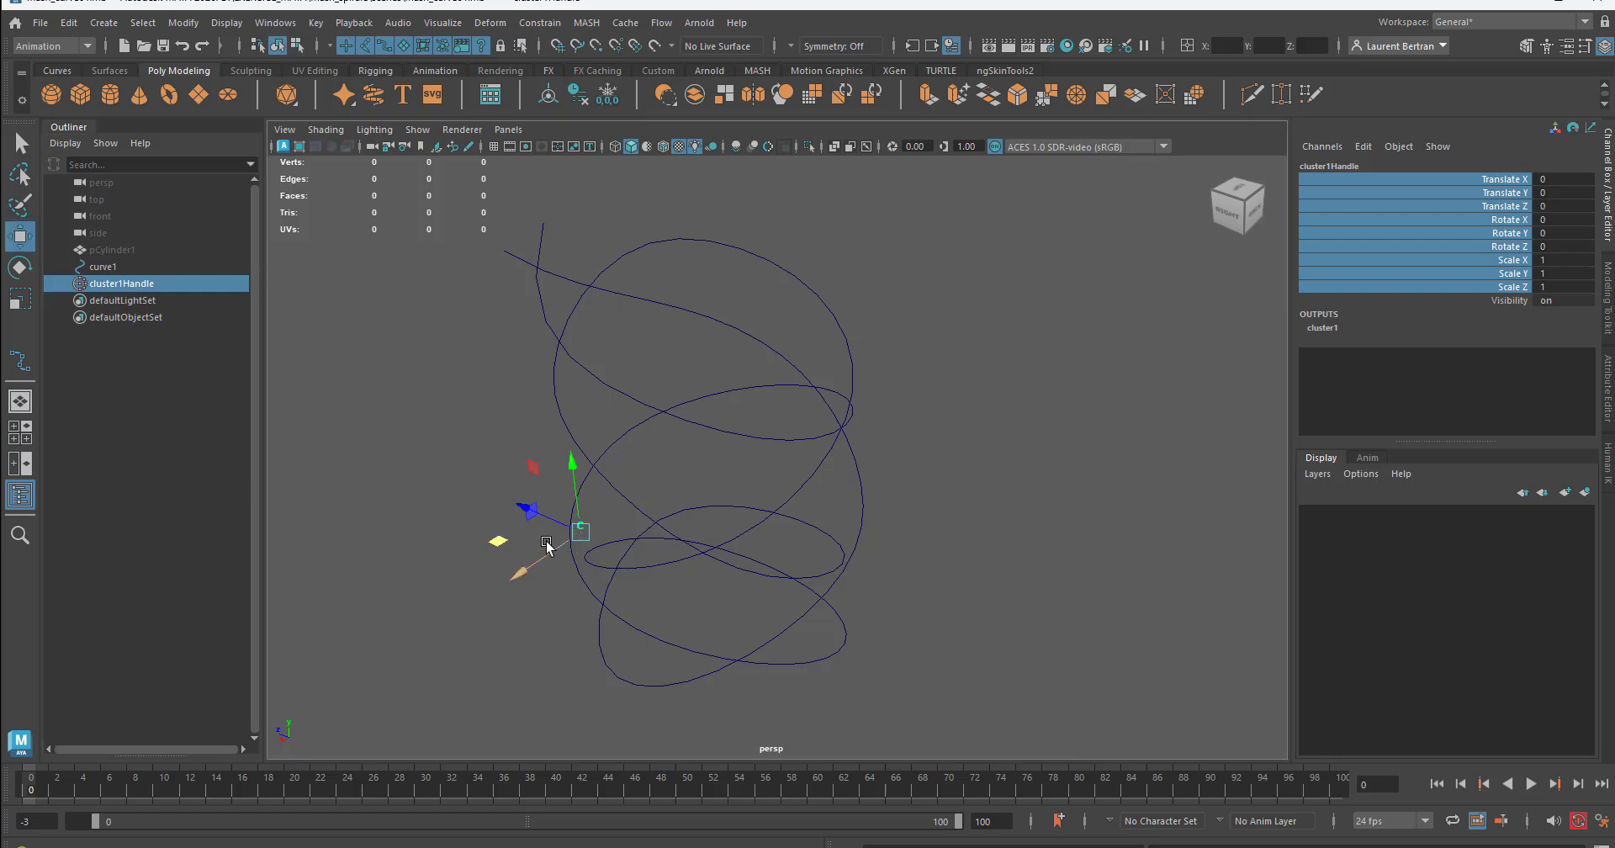
pyautogui.moveTo(501, 542); pyautogui.dragTo(469, 539)
pyautogui.keyDown('alt'); pyautogui.moveTo(780, 654); pyautogui.dragTo(721, 624); pyautogui.keyUp('alt')
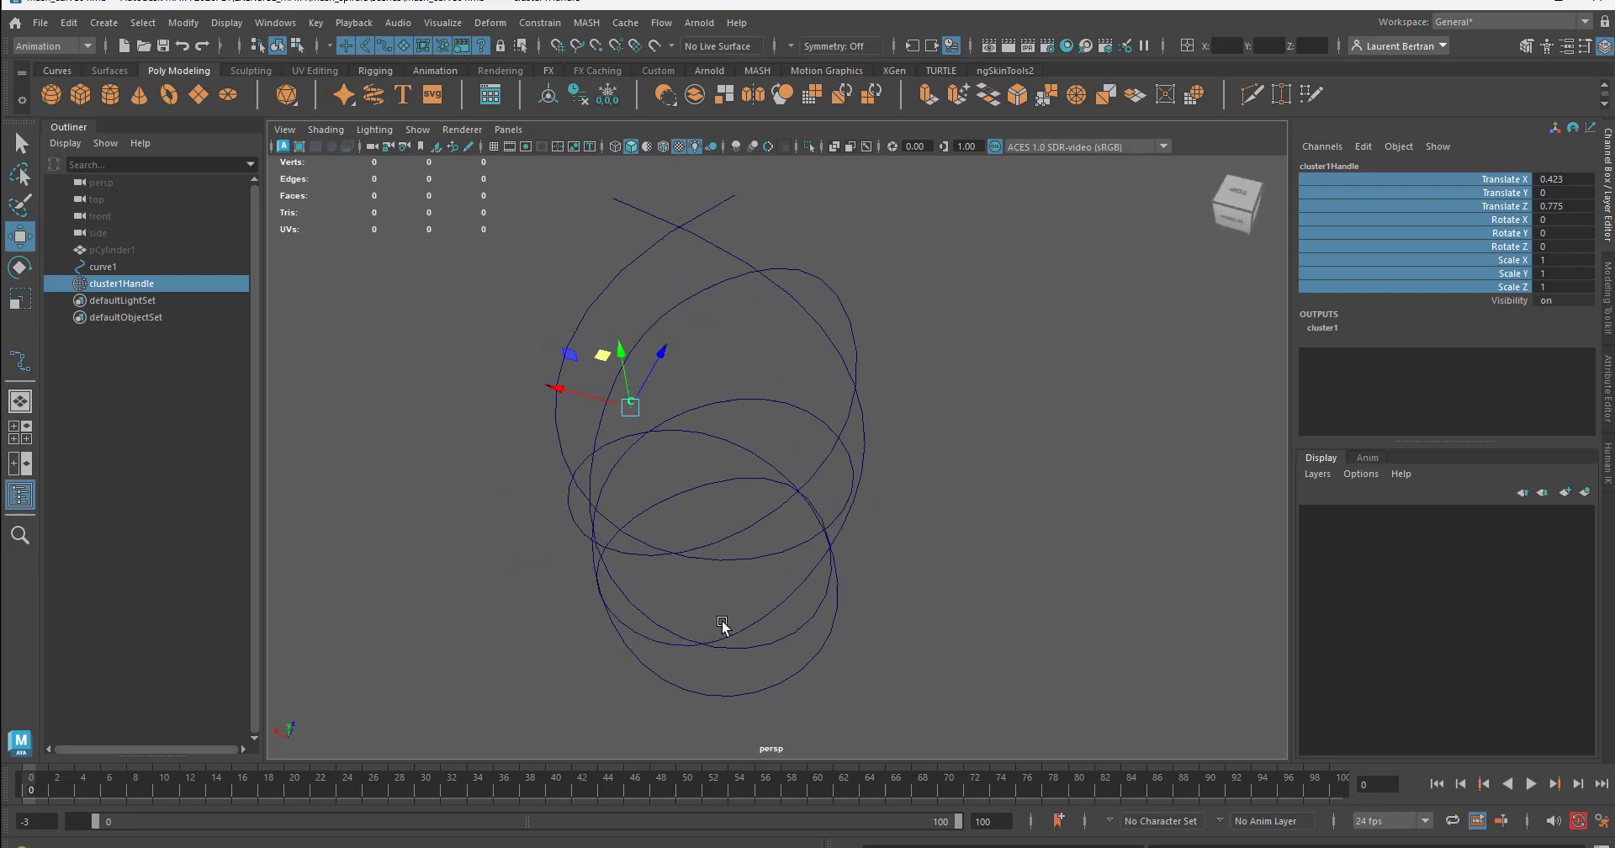
# Select three control vertices on the spiral curve's lower middle loops for a second cluster
pyautogui.moveTo(780, 603); pyautogui.dragTo(688, 461, button='right')
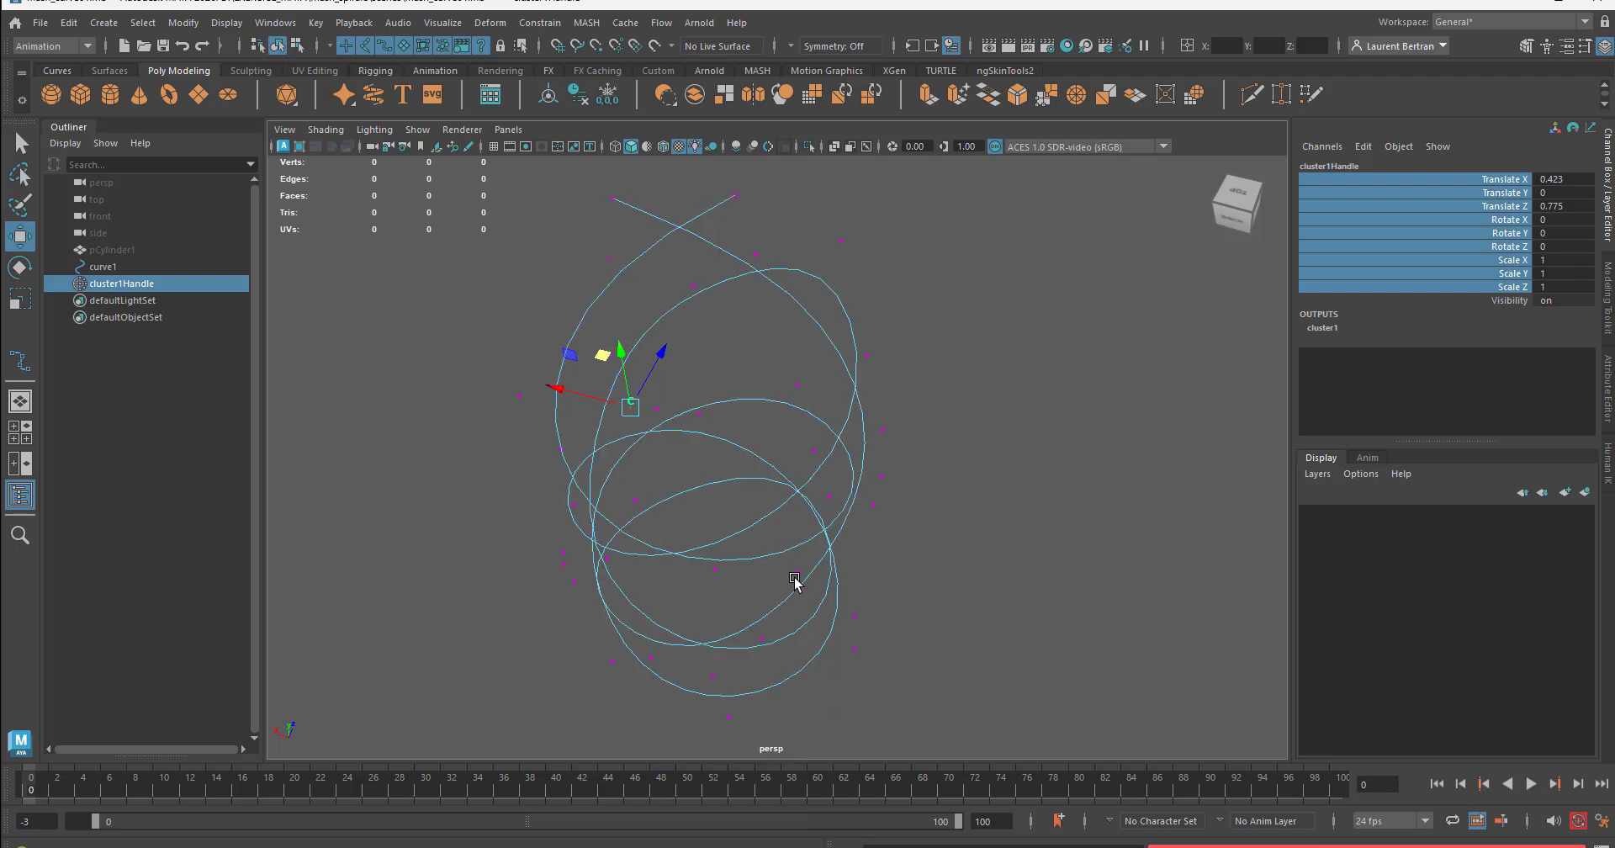
pyautogui.click(802, 627)
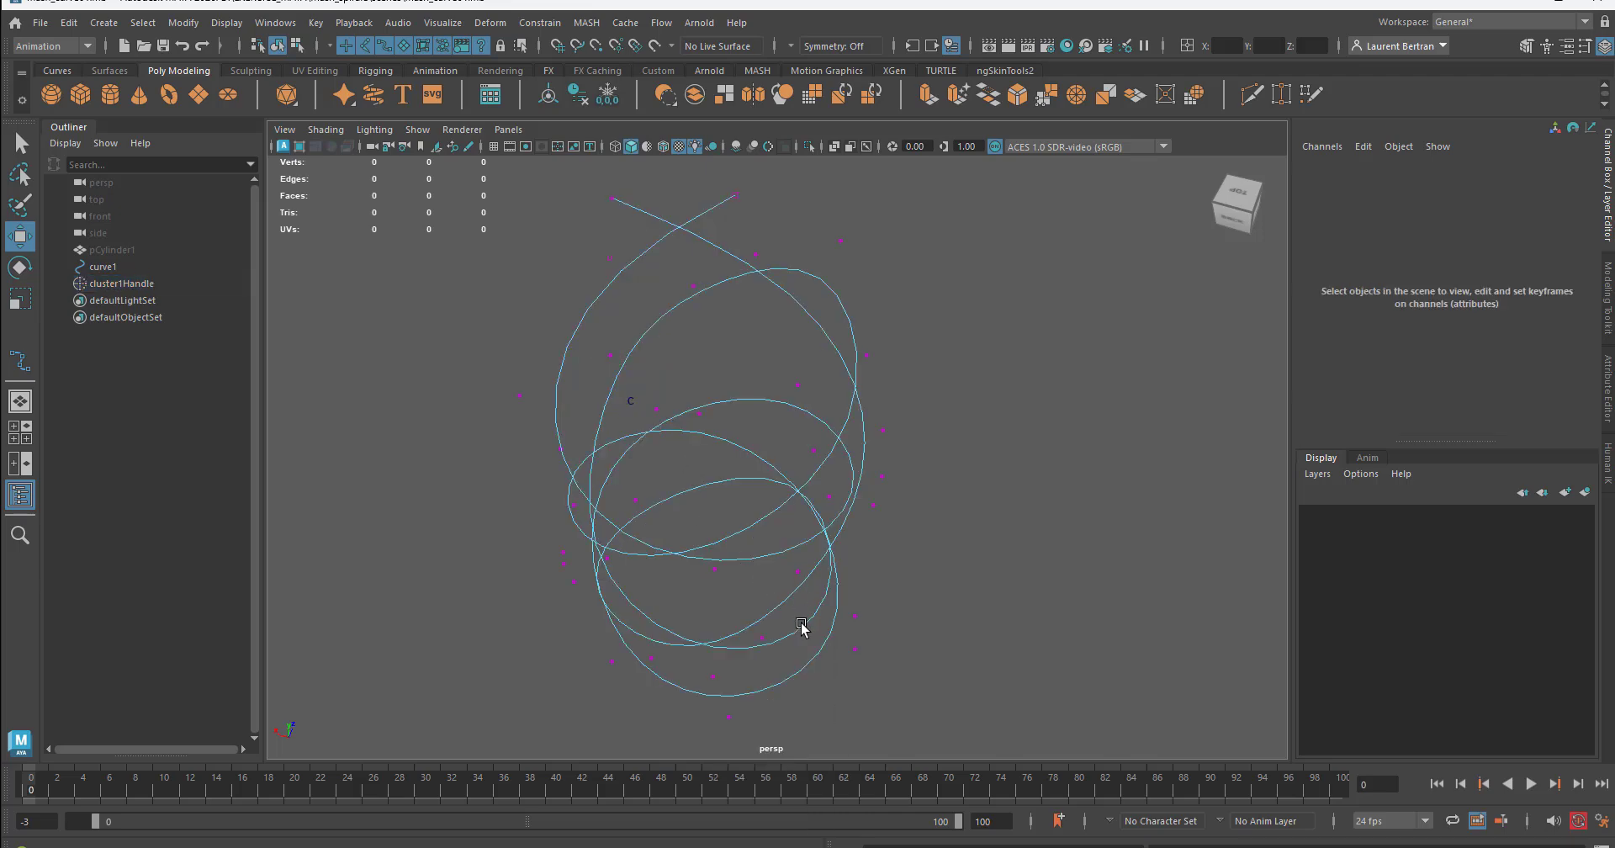
pyautogui.click(801, 576)
pyautogui.keyDown('alt'); pyautogui.moveTo(796, 659); pyautogui.dragTo(739, 633); pyautogui.keyUp('alt')
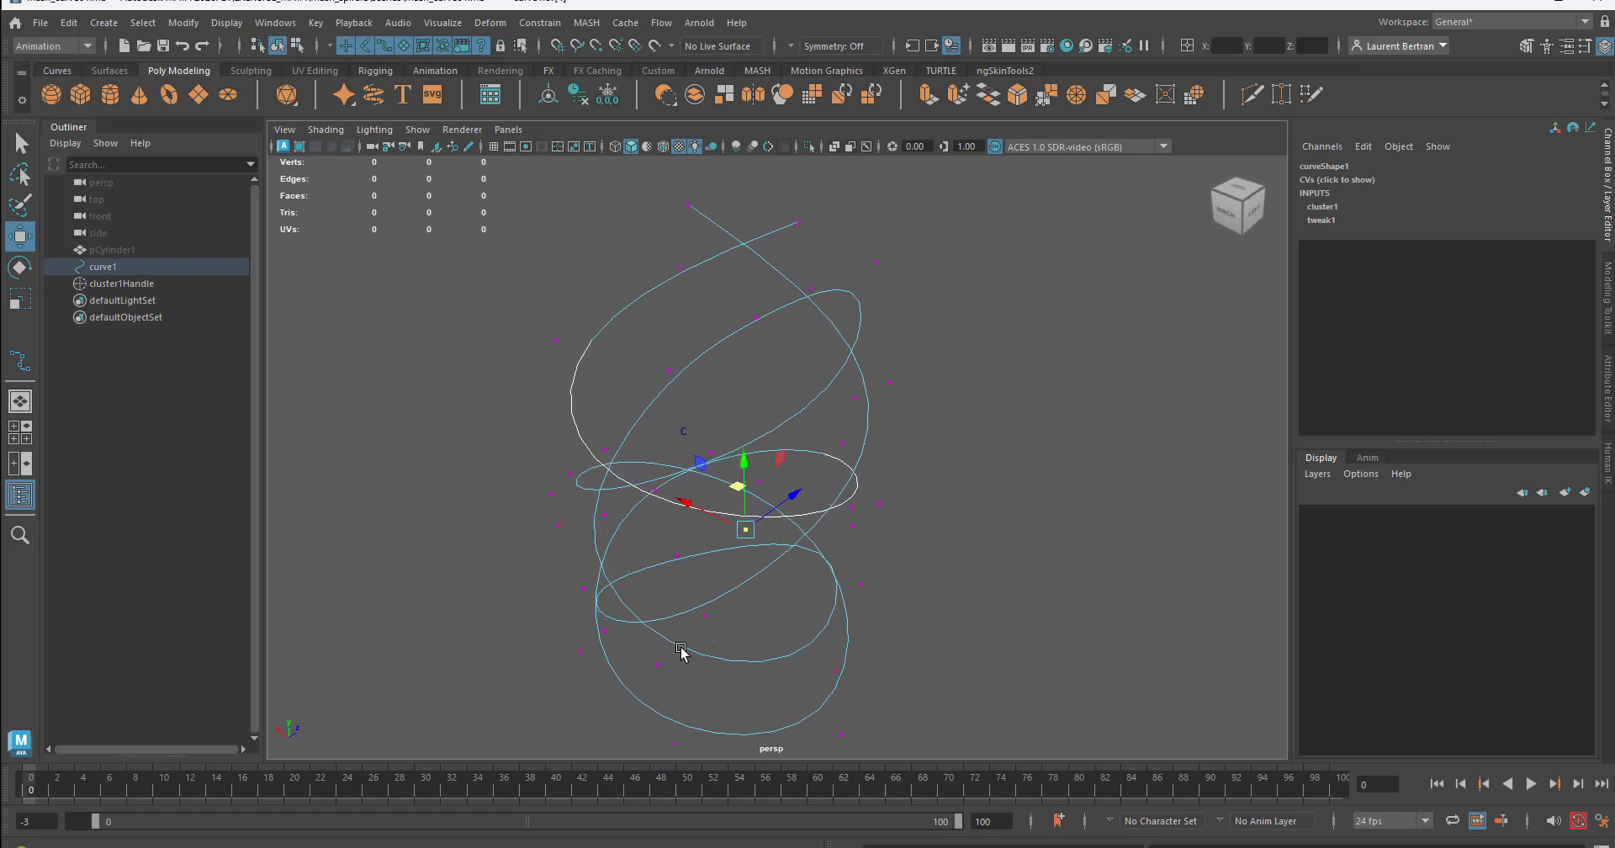
pyautogui.keyDown('shift'); pyautogui.click(660, 666); pyautogui.keyUp('shift')
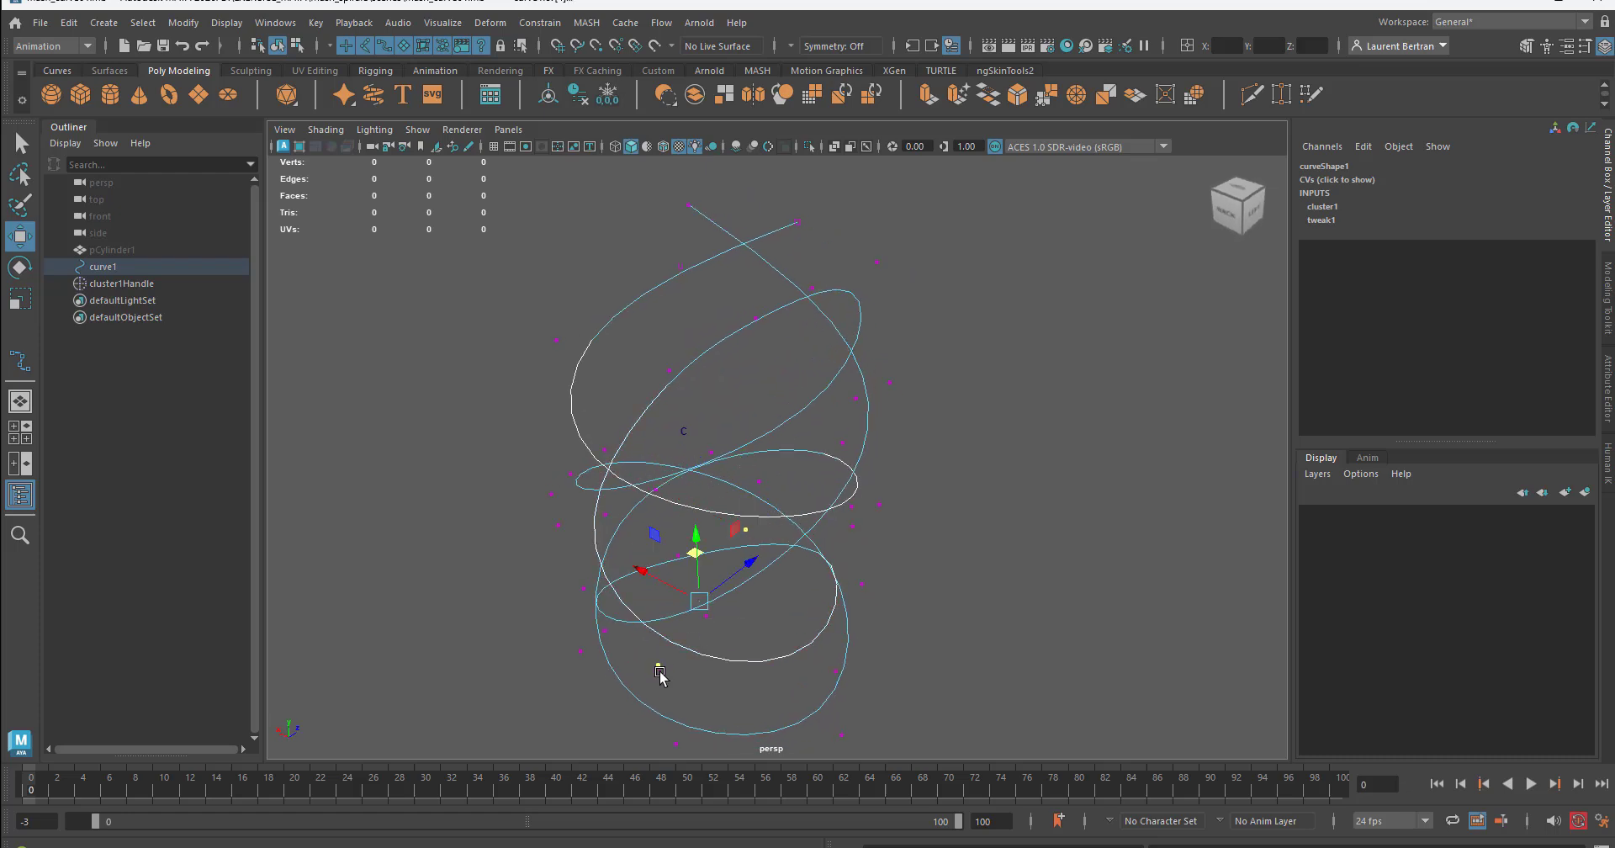
pyautogui.keyDown('alt'); pyautogui.moveTo(761, 663); pyautogui.dragTo(730, 687); pyautogui.keyUp('alt')
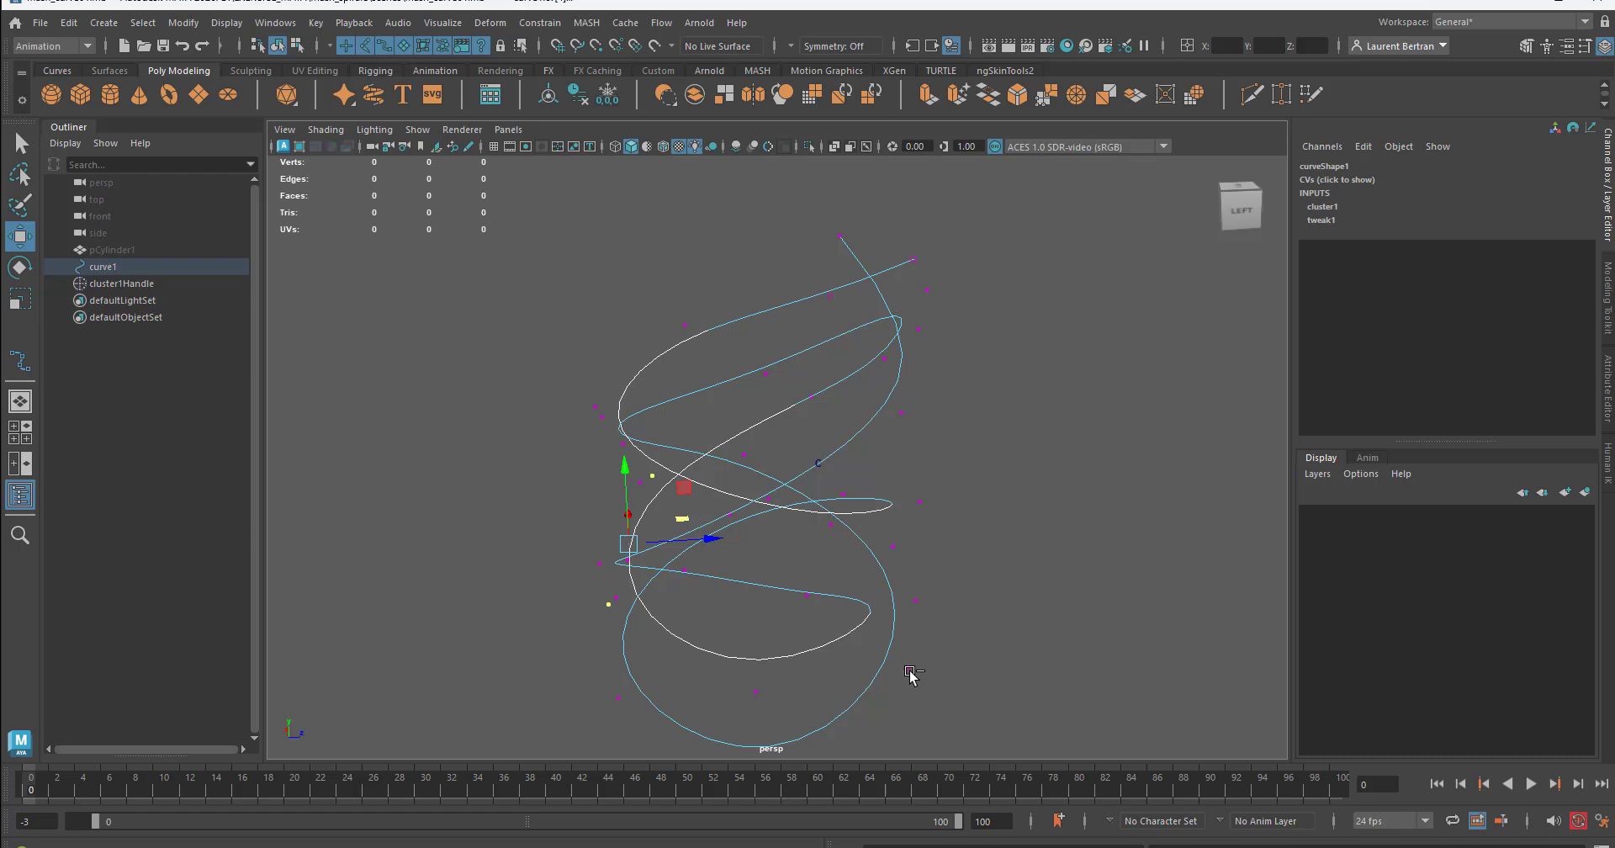
pyautogui.keyDown('alt'); pyautogui.moveTo(879, 728); pyautogui.dragTo(963, 682); pyautogui.keyUp('alt')
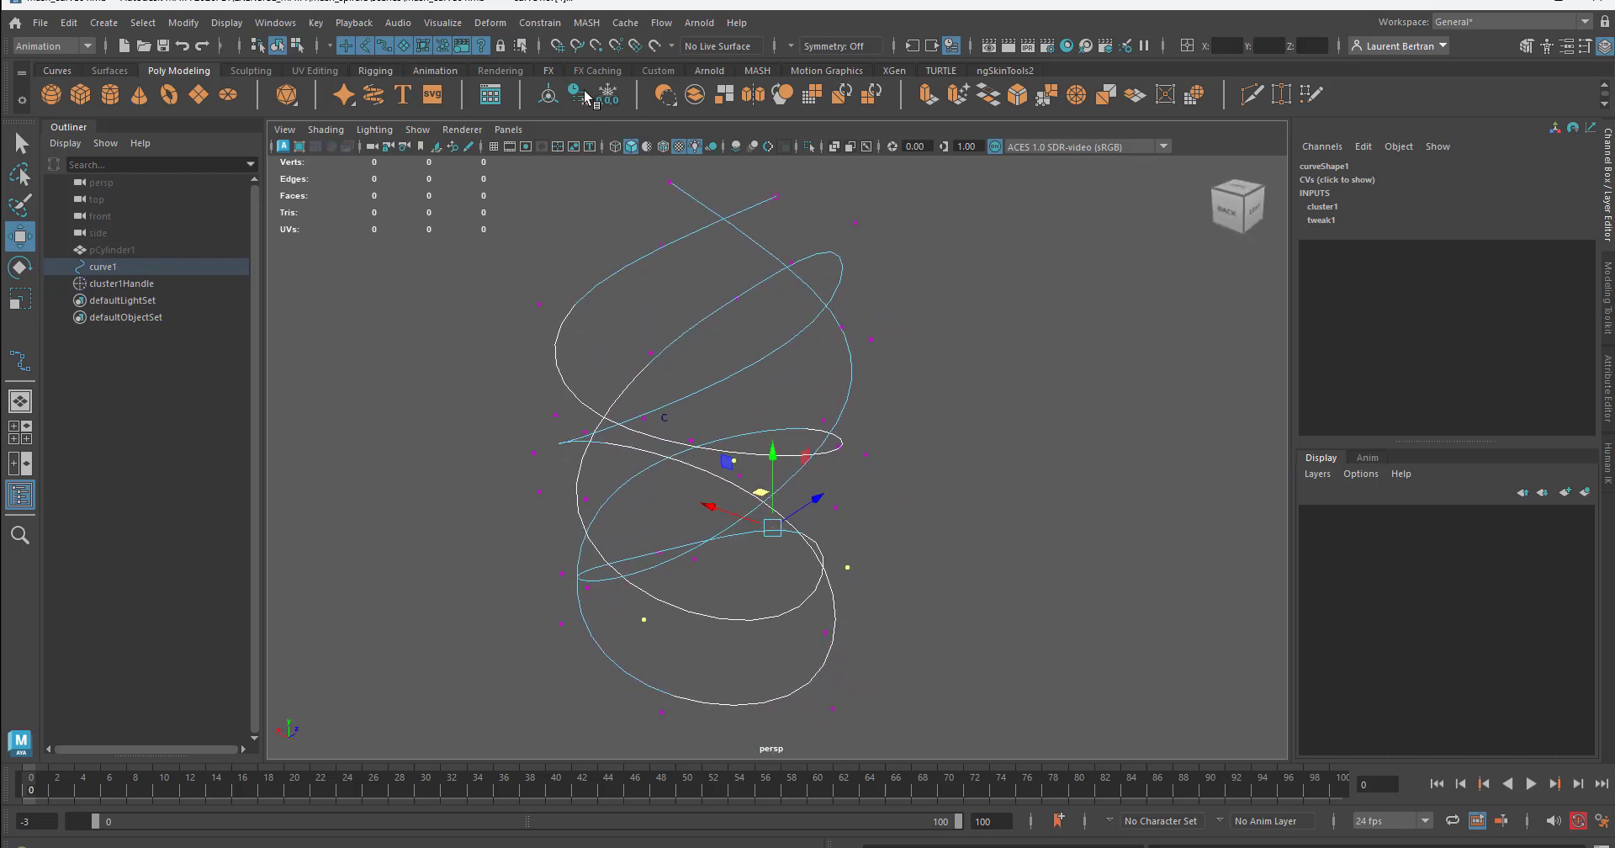
# Create a cluster deformer on the selected control vertices and move its handle horizontally to Translate X -0.248 and Translate Z -0.726
pyautogui.click(559, 25)
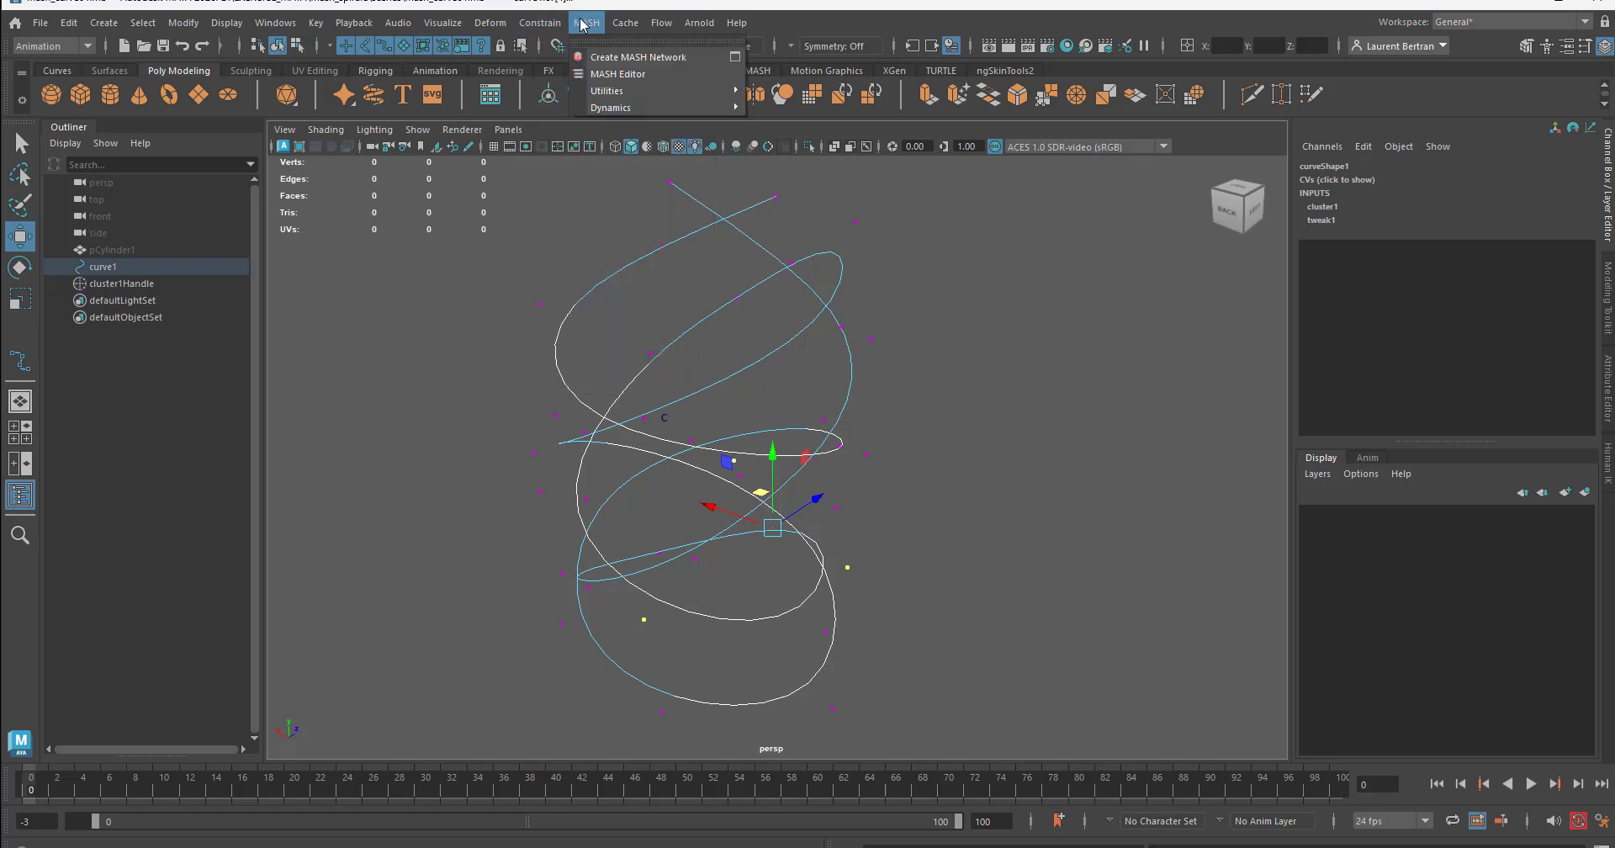
pyautogui.moveTo(507, 25)
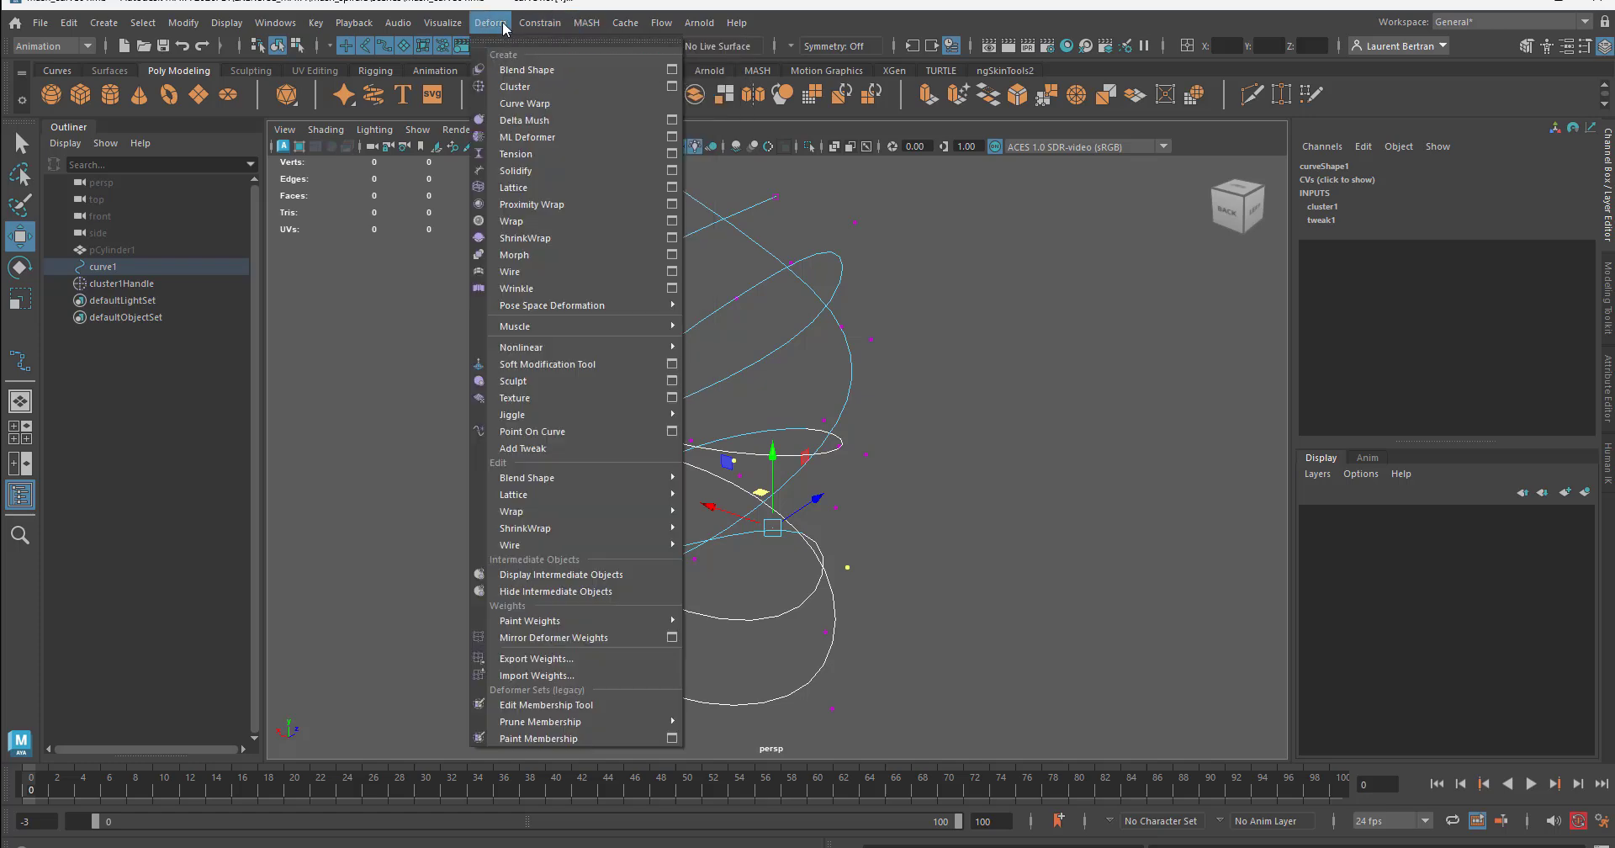
pyautogui.click(515, 87)
pyautogui.keyDown('alt'); pyautogui.moveTo(733, 664); pyautogui.dragTo(874, 686); pyautogui.keyUp('alt')
pyautogui.moveTo(707, 502)
pyautogui.mouseDown(button='middle')
pyautogui.moveTo(739, 501)
pyautogui.moveTo(731, 458)
pyautogui.moveTo(720, 552)
pyautogui.moveTo(730, 518)
pyautogui.mouseUp(button='middle')
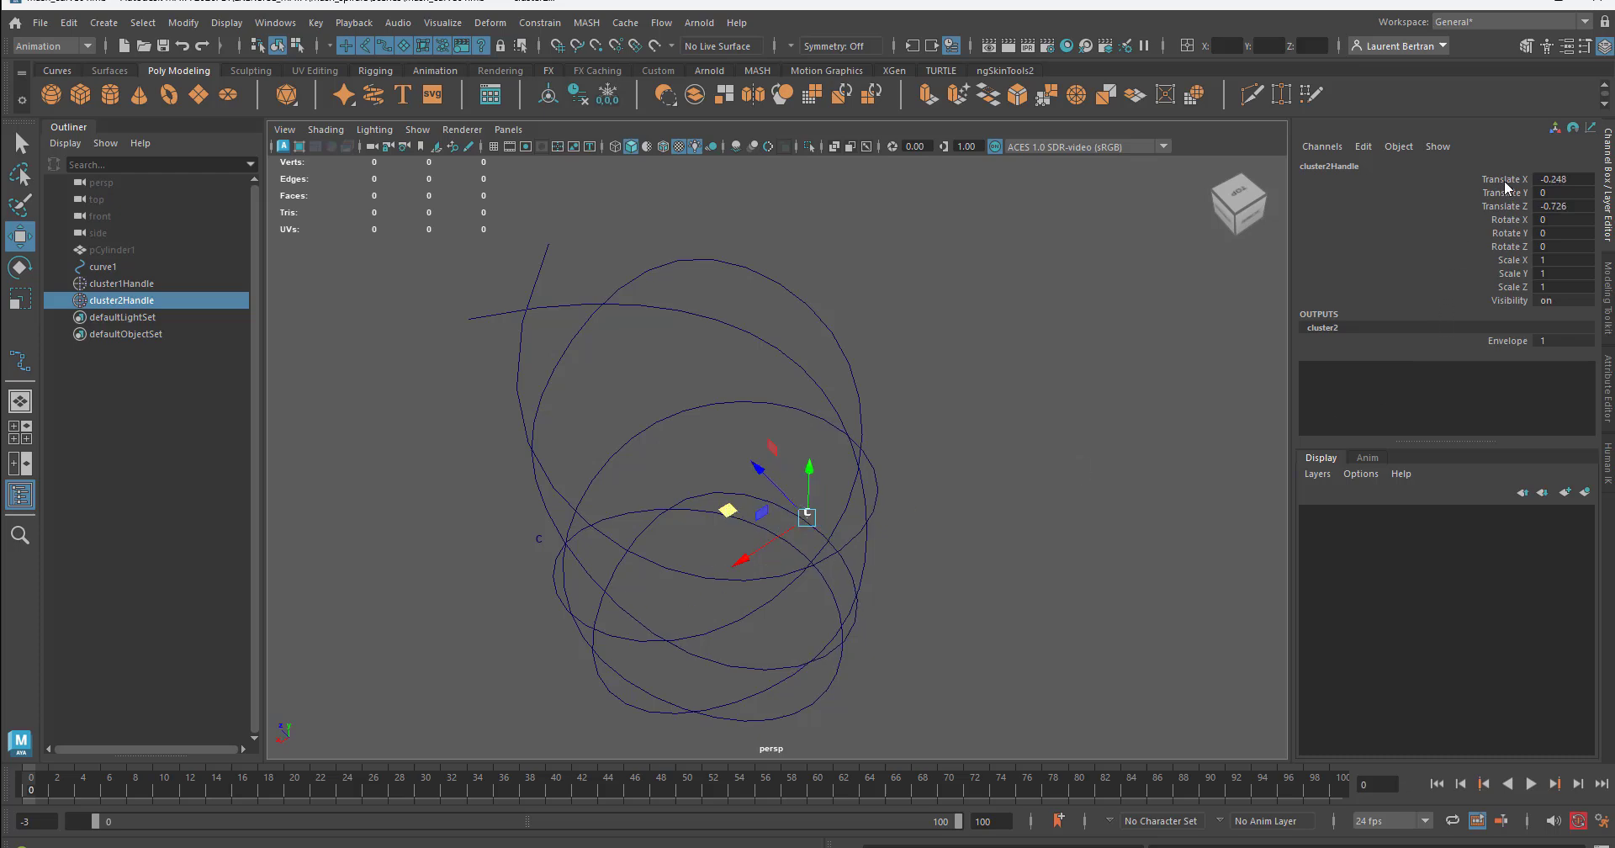
# Highlight the second cluster handle's translate channels and view the keying options available for them
pyautogui.moveTo(1505, 180); pyautogui.dragTo(1505, 210)
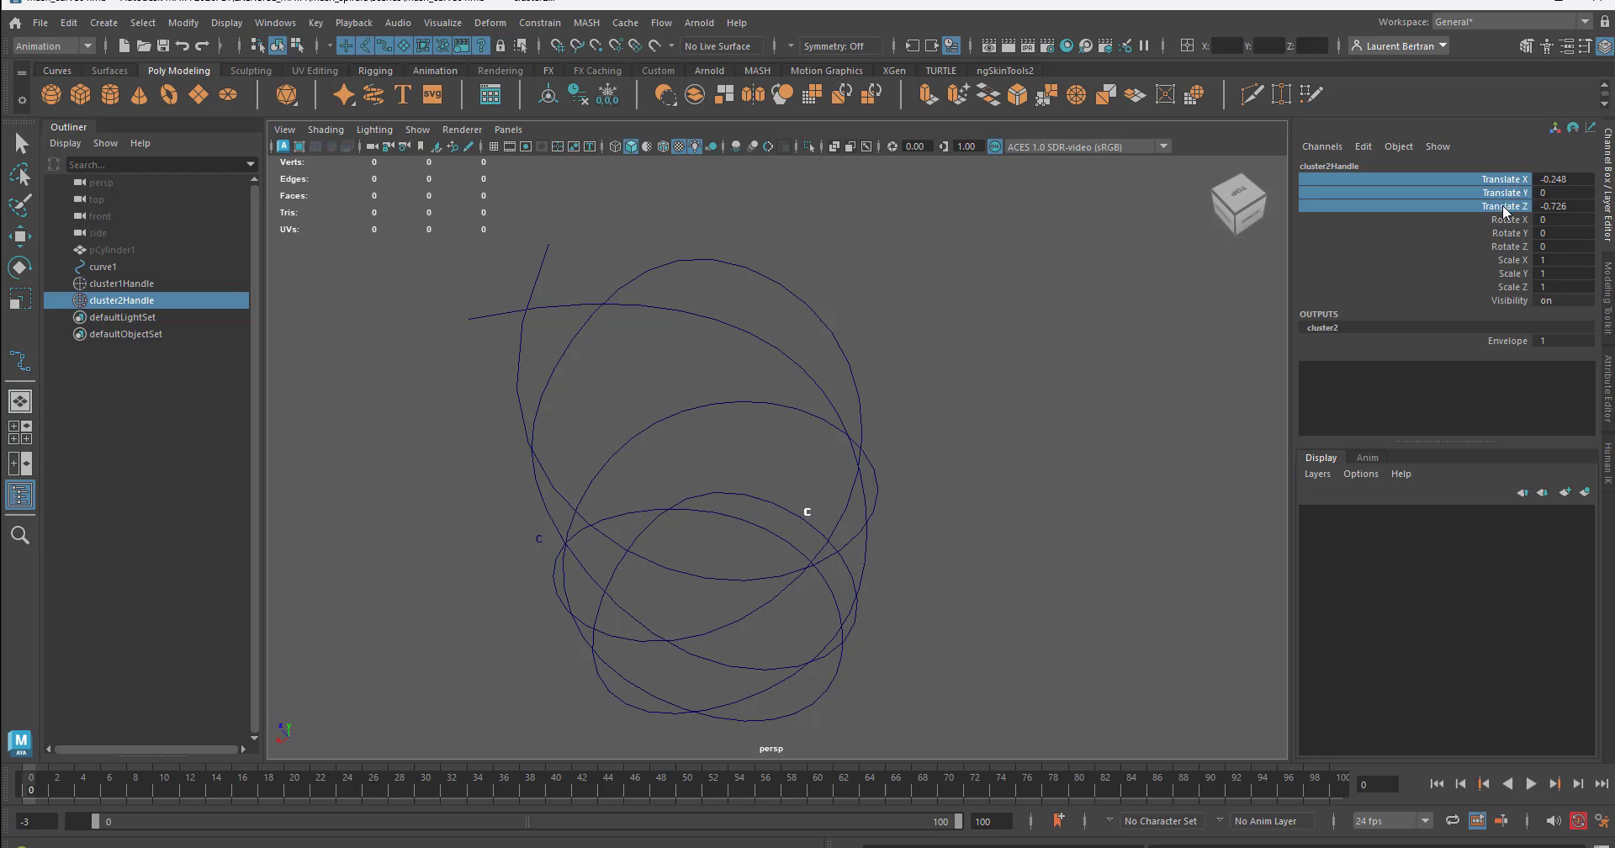
pyautogui.rightClick(1503, 212)
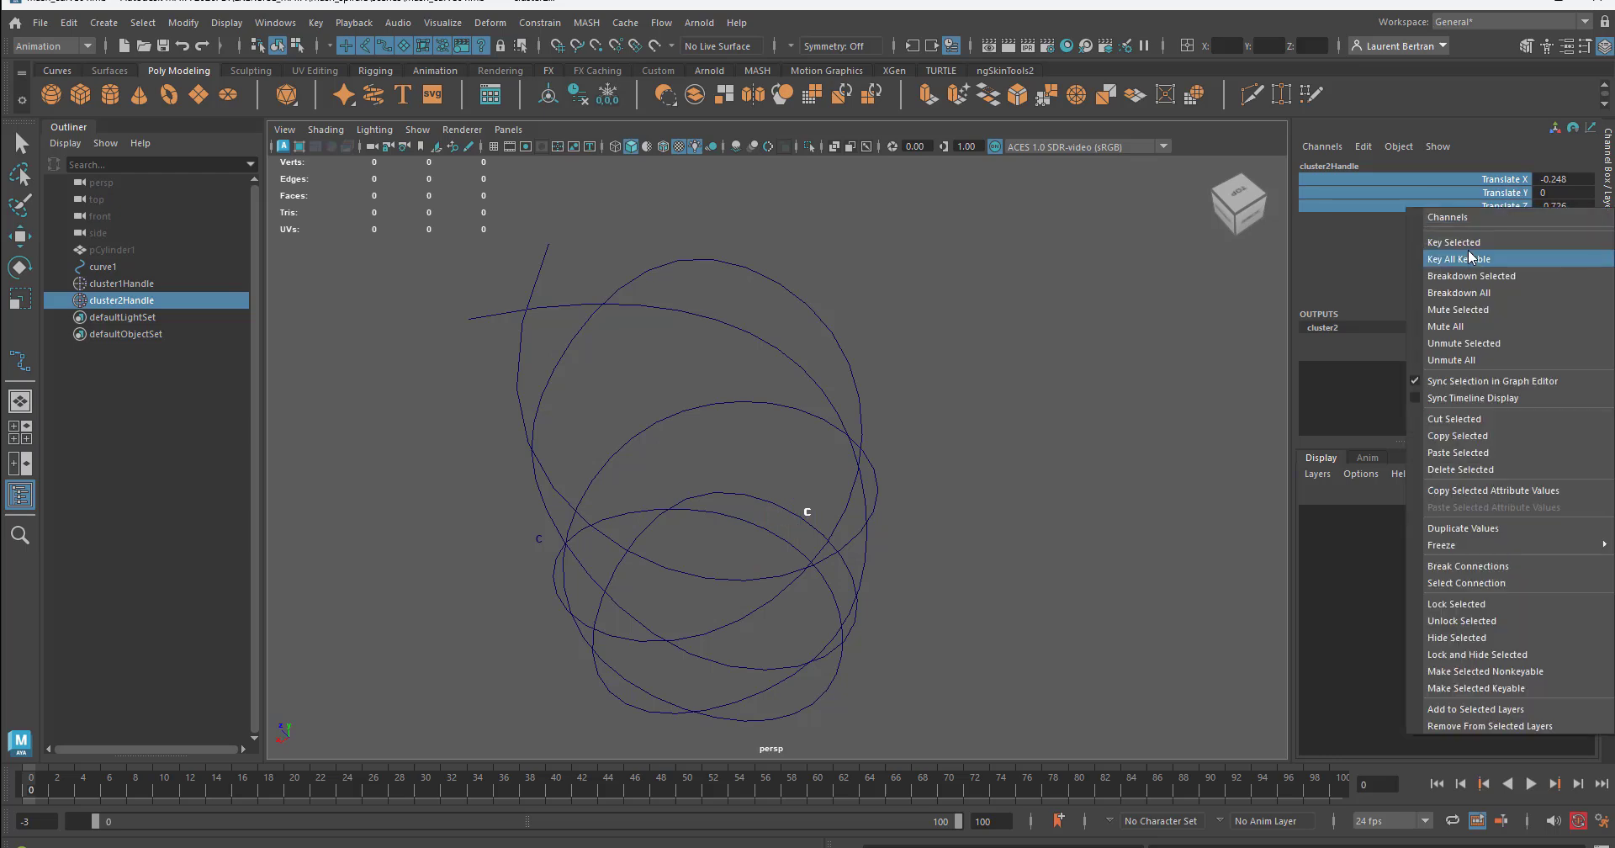
pyautogui.click(1382, 97)
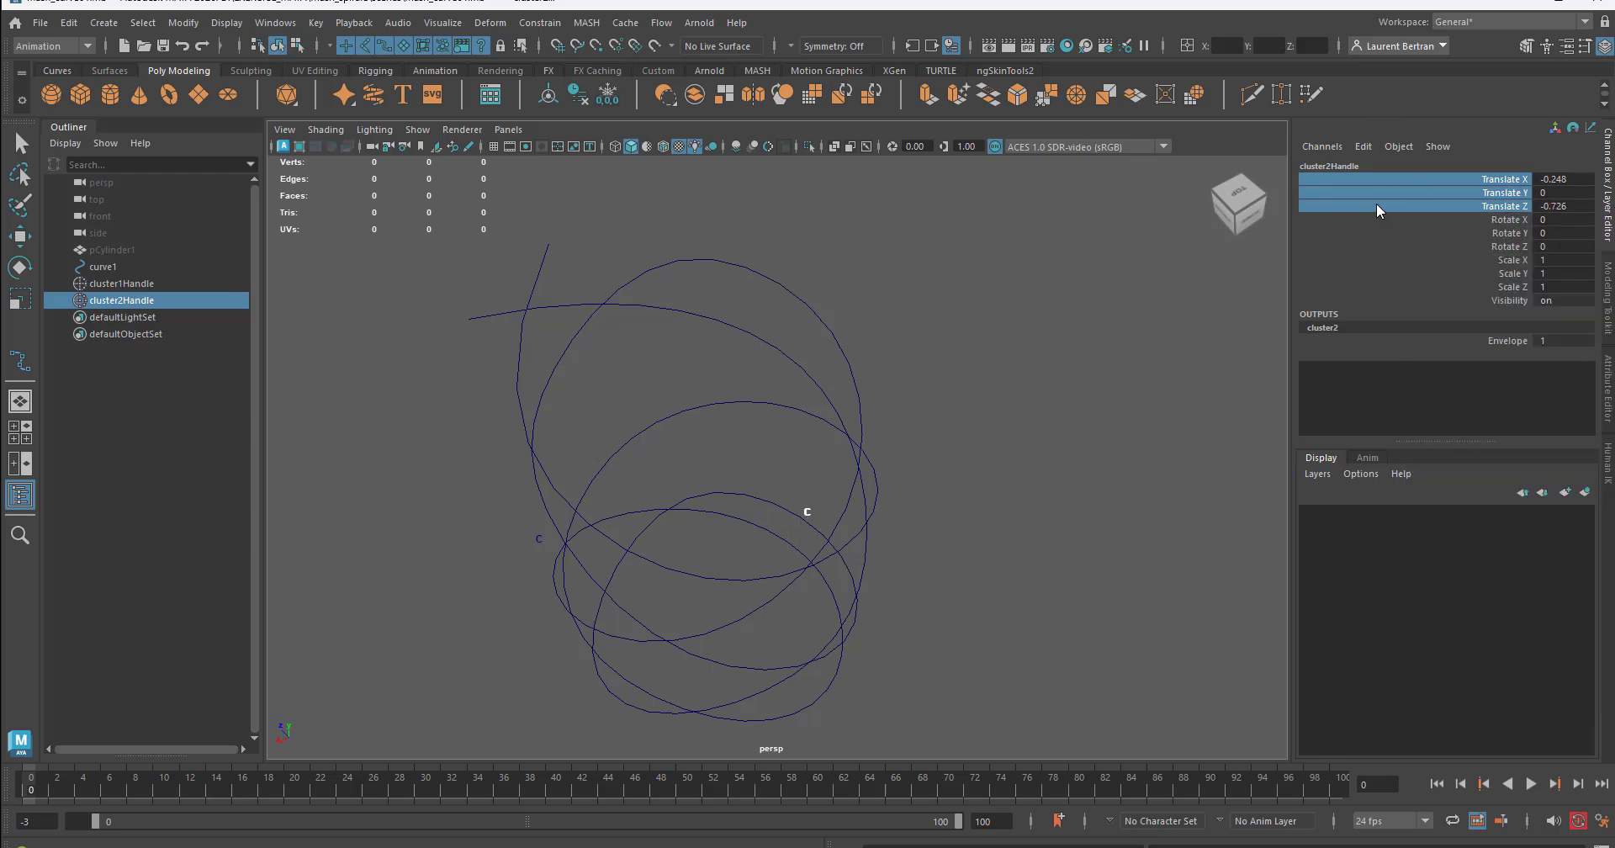
# Create a polygon cube at the origin inside the spiral and turn on shaded display with texture maps
pyautogui.keyDown('alt'); pyautogui.moveTo(843, 576); pyautogui.dragTo(854, 534); pyautogui.keyUp('alt')
pyautogui.keyDown('alt'); pyautogui.moveTo(855, 534); pyautogui.dragTo(537, 502, button='right'); pyautogui.keyUp('alt')
pyautogui.keyDown('alt'); pyautogui.moveTo(538, 501); pyautogui.dragTo(594, 478); pyautogui.keyUp('alt')
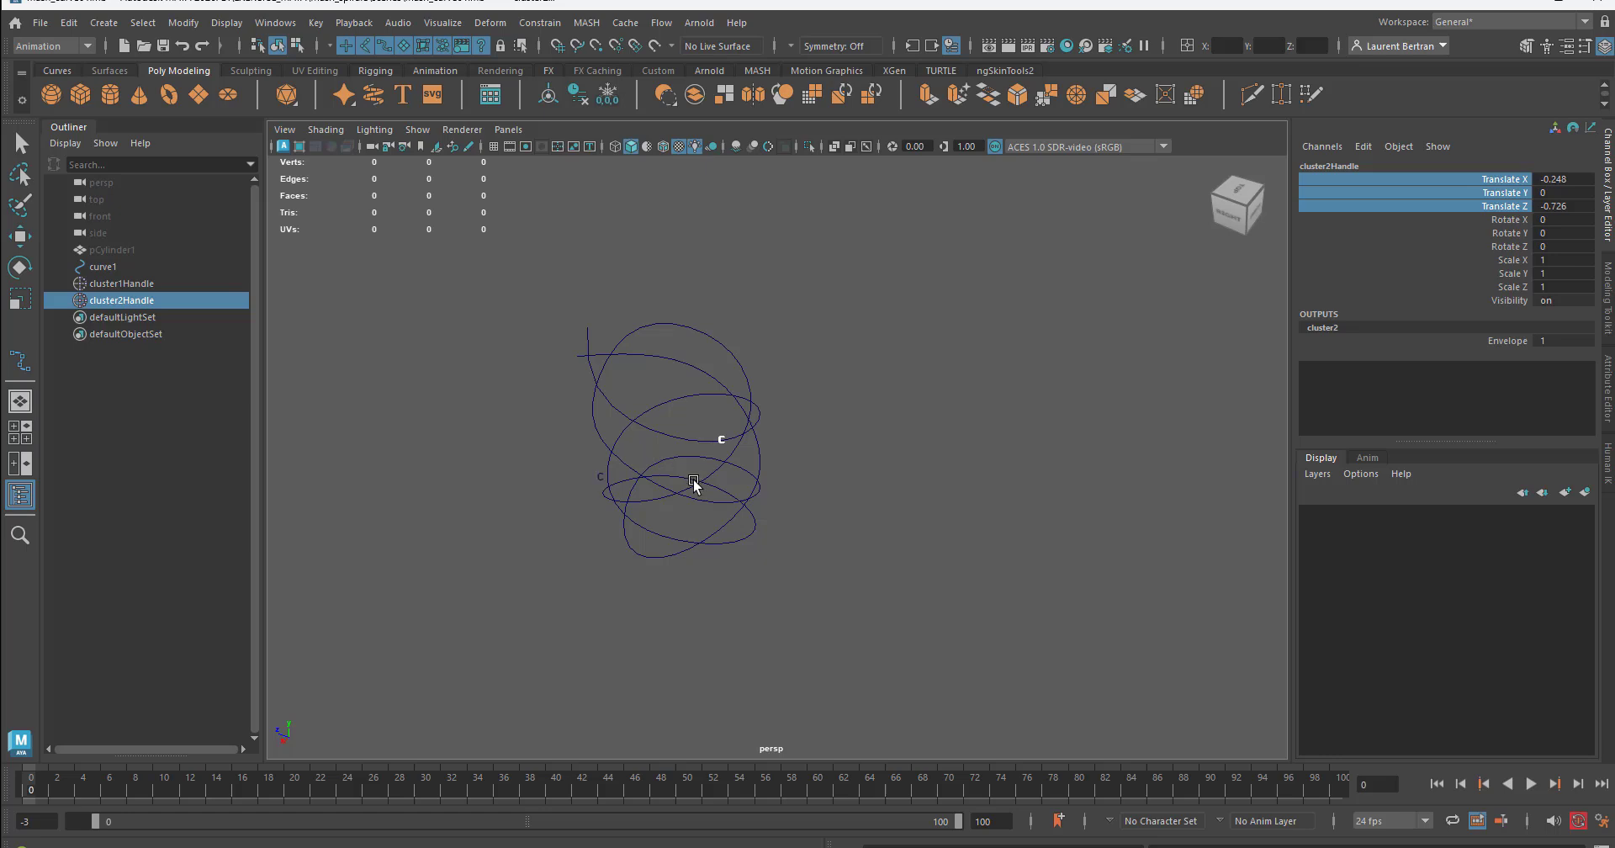
pyautogui.keyDown('alt'); pyautogui.moveTo(695, 484); pyautogui.dragTo(686, 490); pyautogui.keyUp('alt')
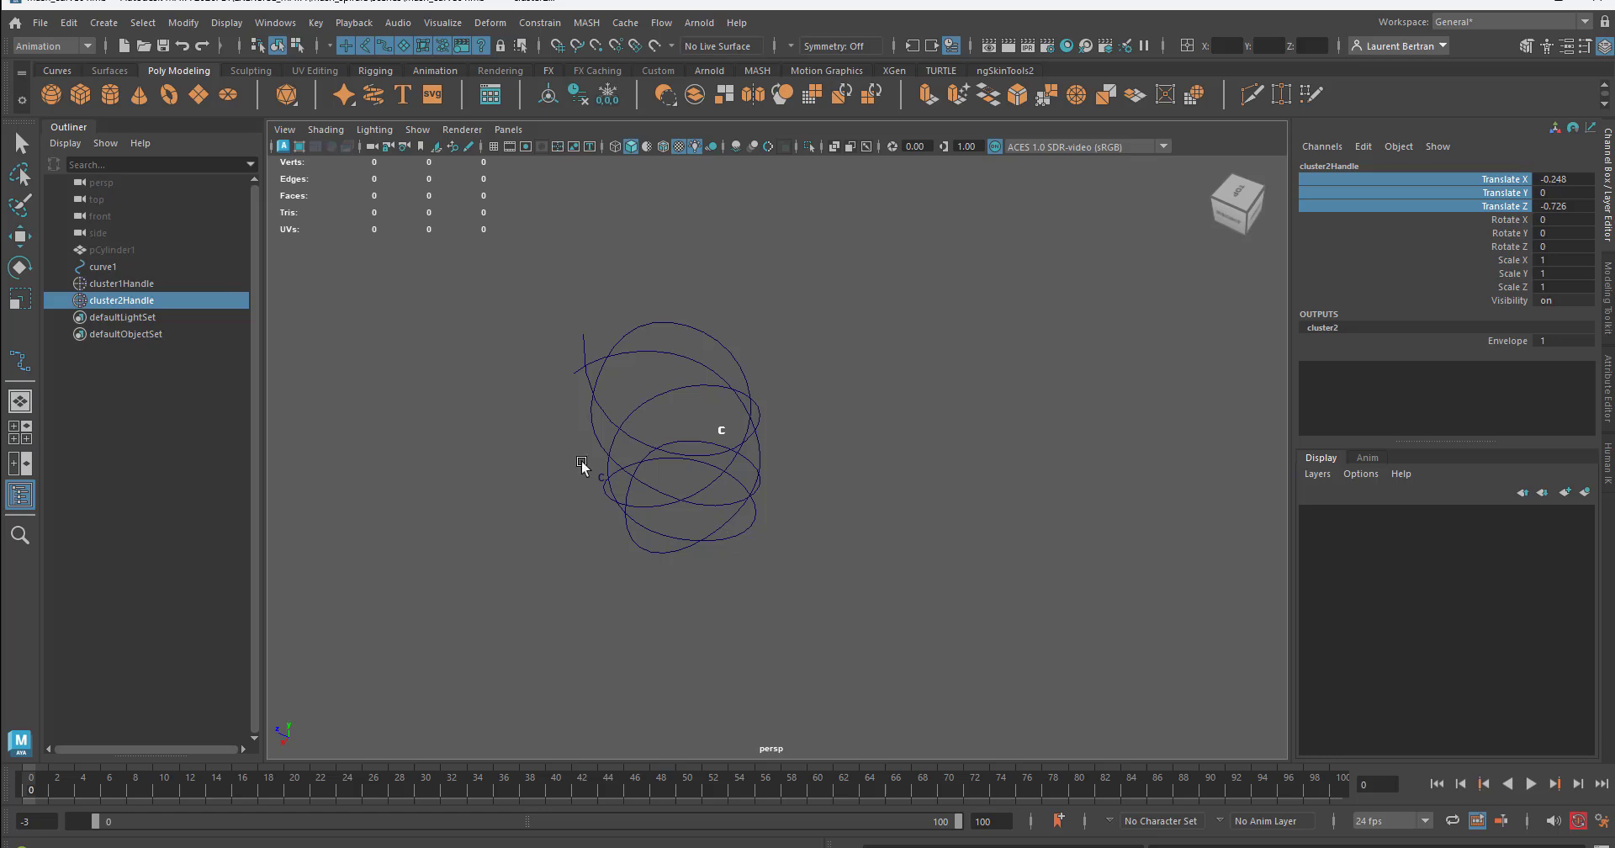
pyautogui.click(80, 95)
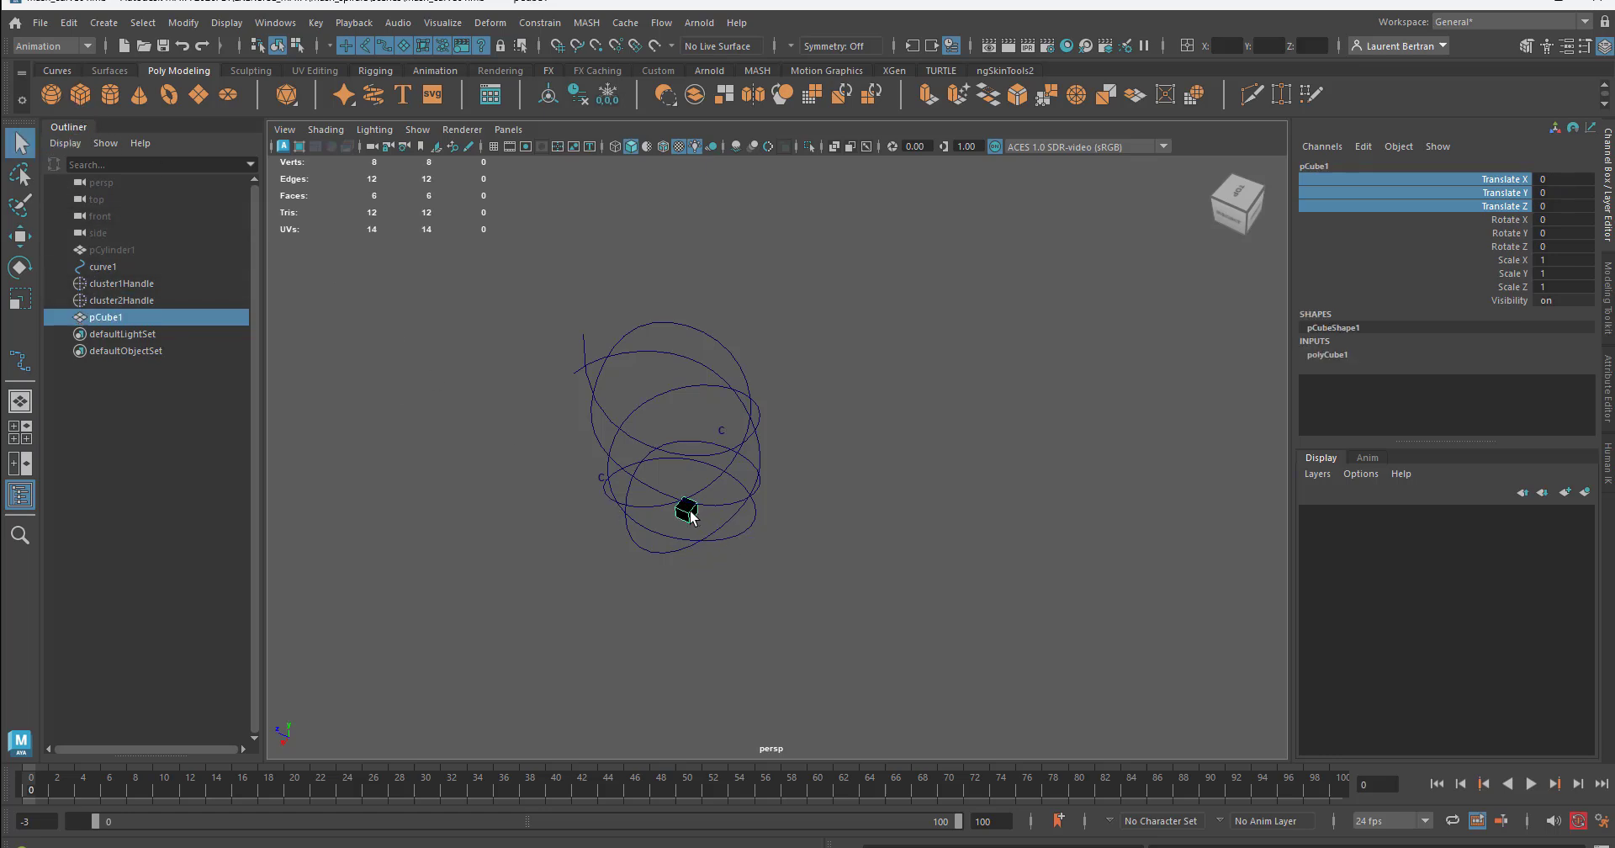
pyautogui.scroll(4, 688, 499)
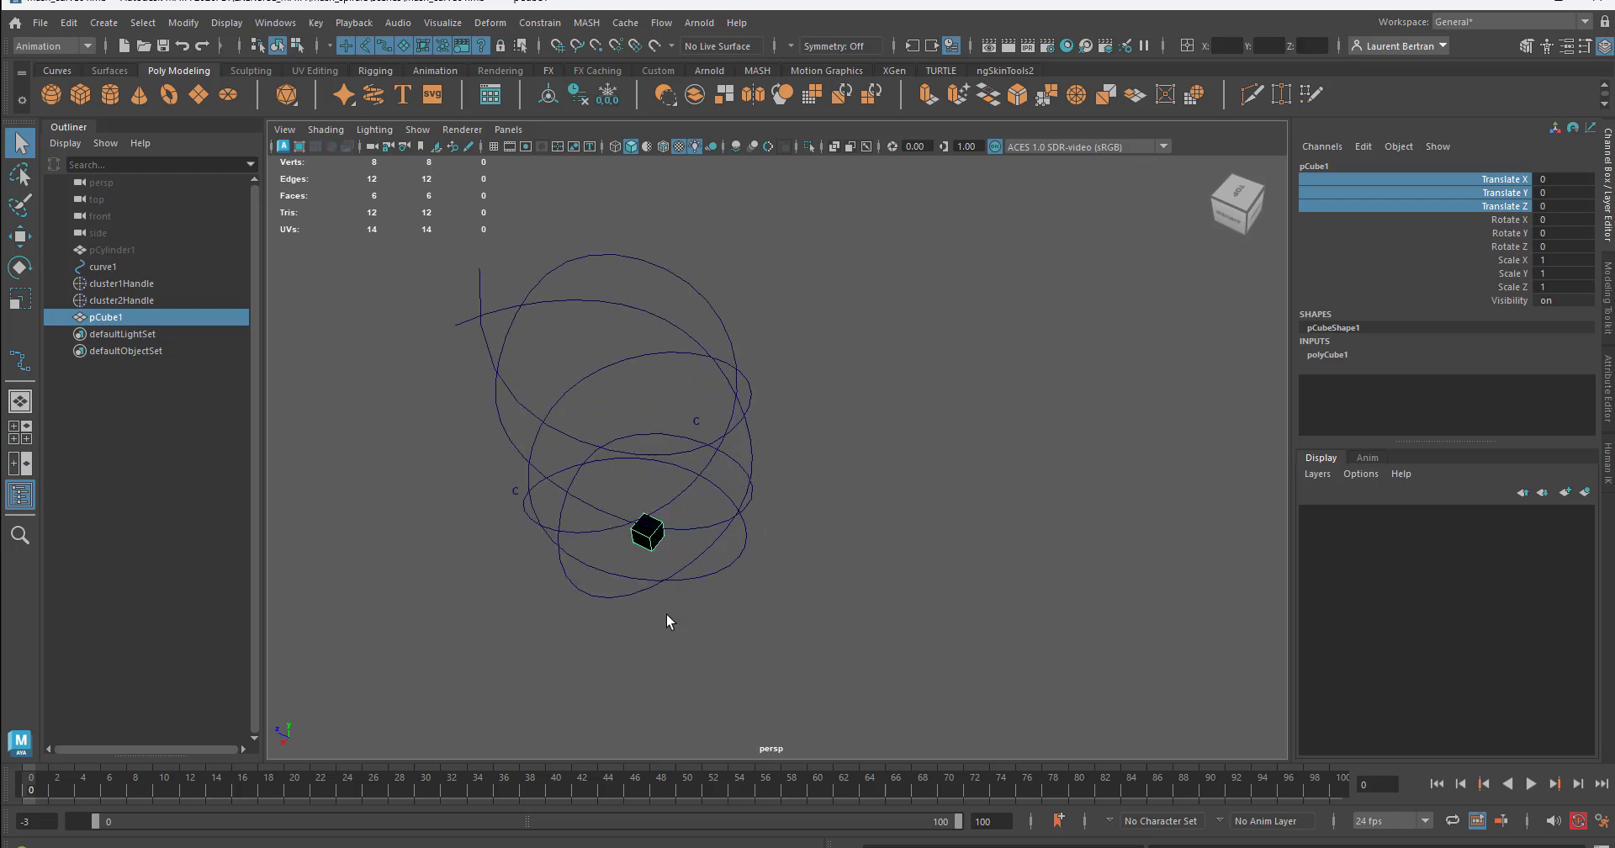
pyautogui.keyDown('alt'); pyautogui.moveTo(666, 613); pyautogui.dragTo(745, 582, button='middle'); pyautogui.keyUp('alt')
pyautogui.press('5')
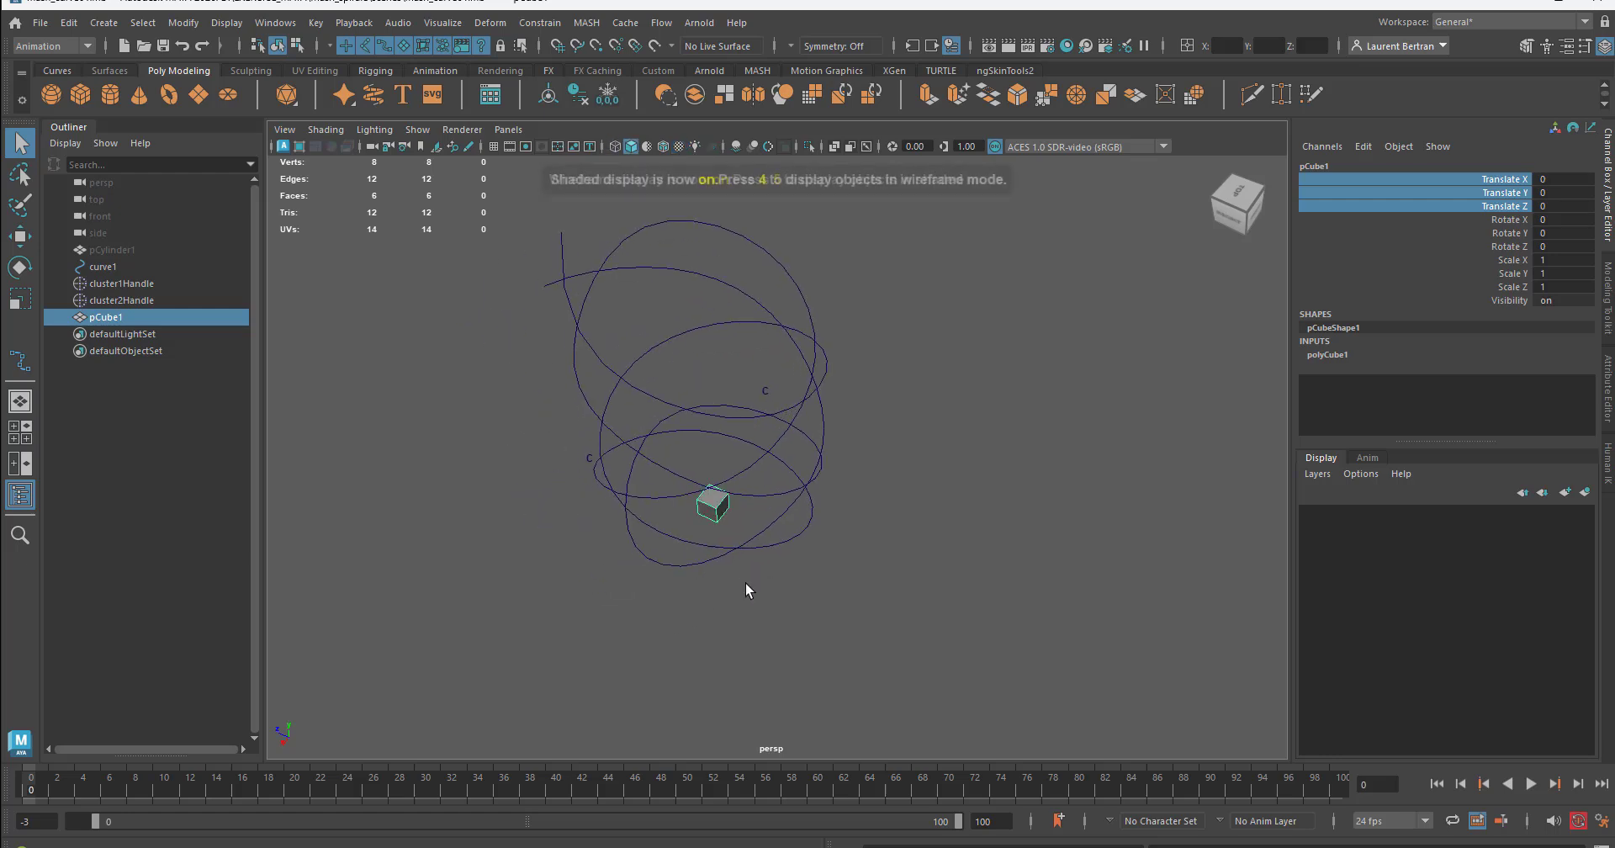
pyautogui.press('6')
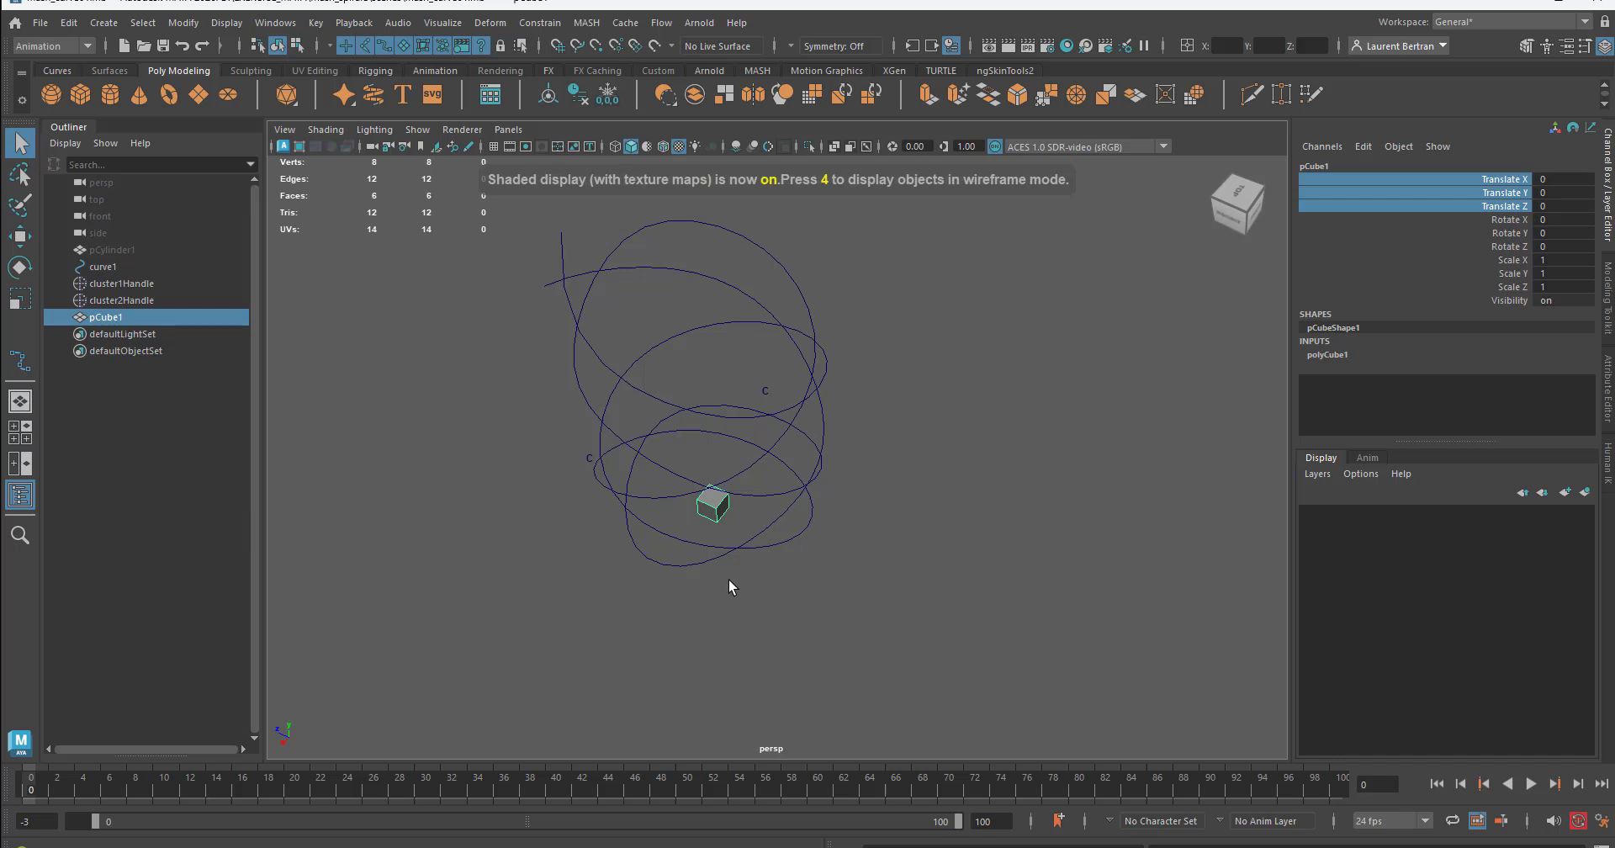
pyautogui.scroll(5, 728, 583)
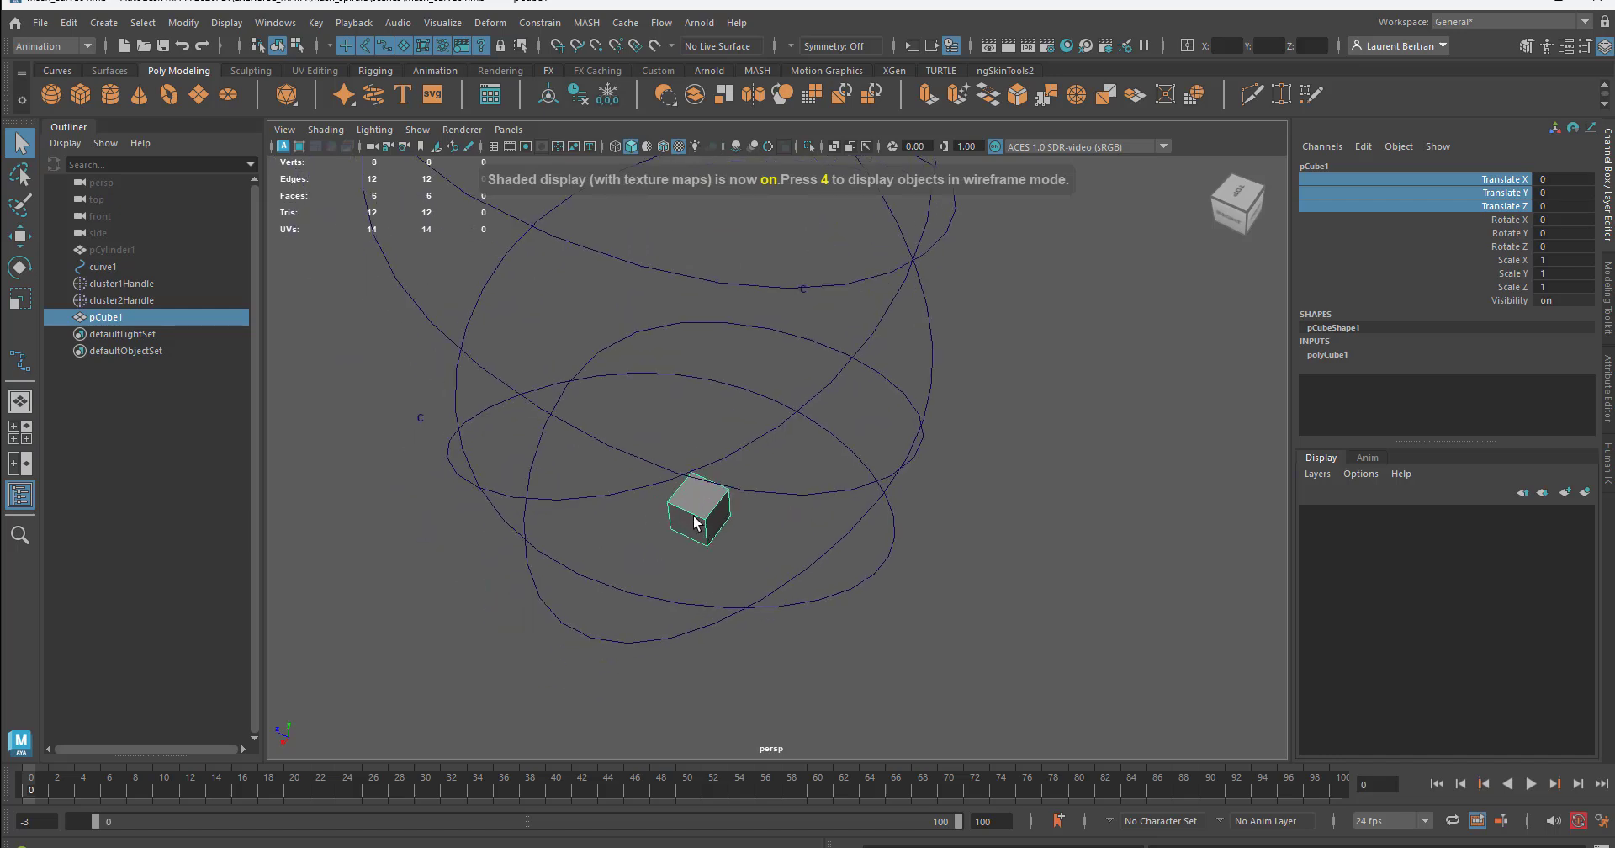
# Open the Hypershade and place it as a floating window over the viewport
pyautogui.click(1067, 45)
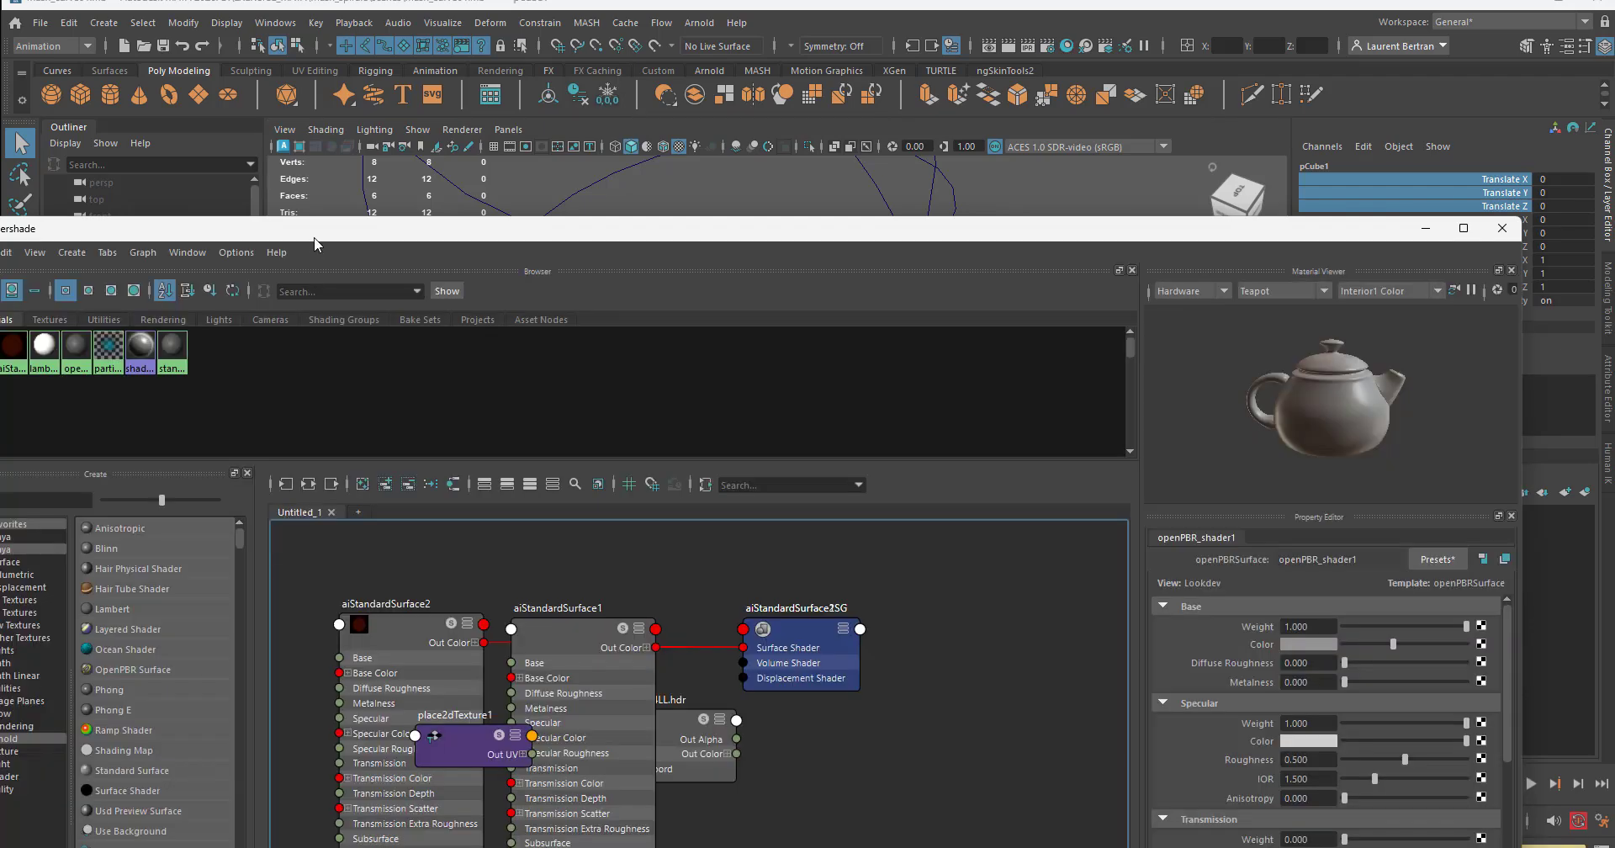
pyautogui.moveTo(314, 235); pyautogui.dragTo(563, 121)
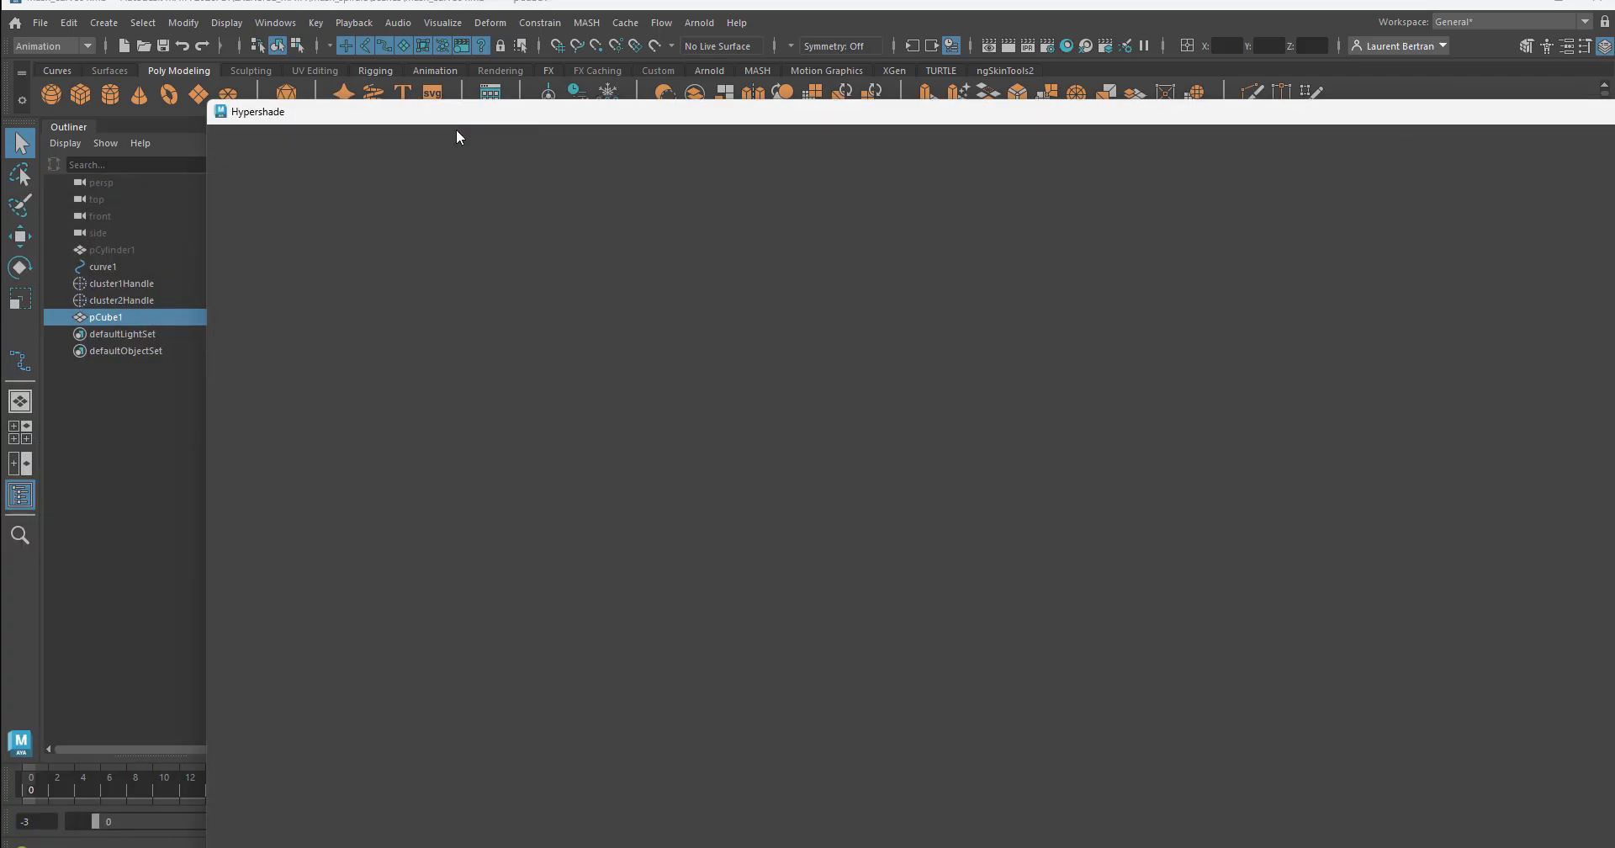
pyautogui.moveTo(457, 136); pyautogui.dragTo(339, 123)
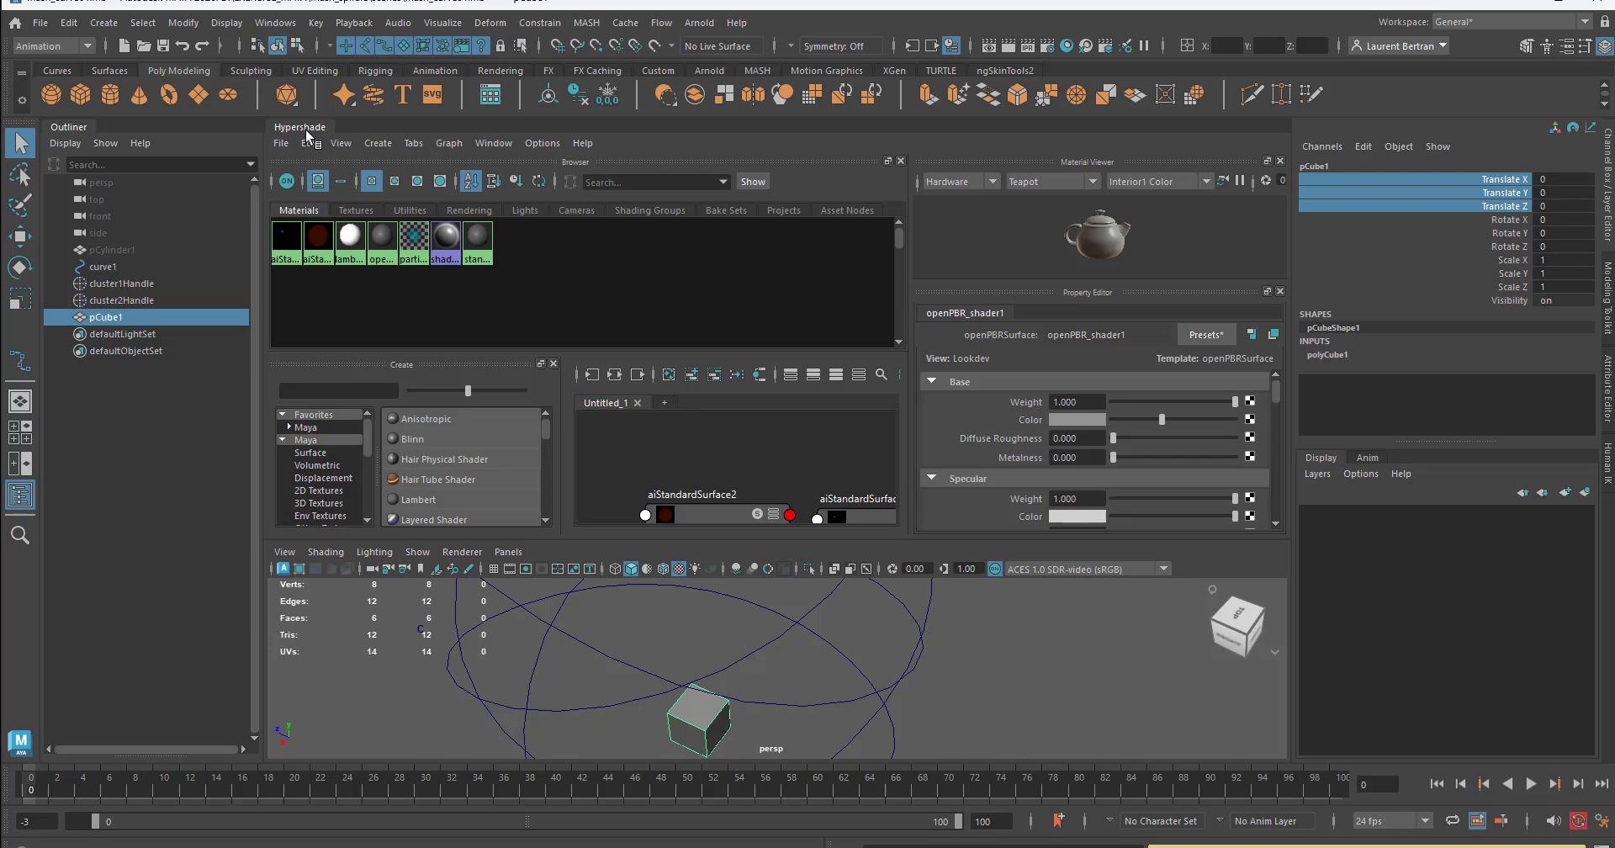
pyautogui.moveTo(307, 132); pyautogui.dragTo(360, 255)
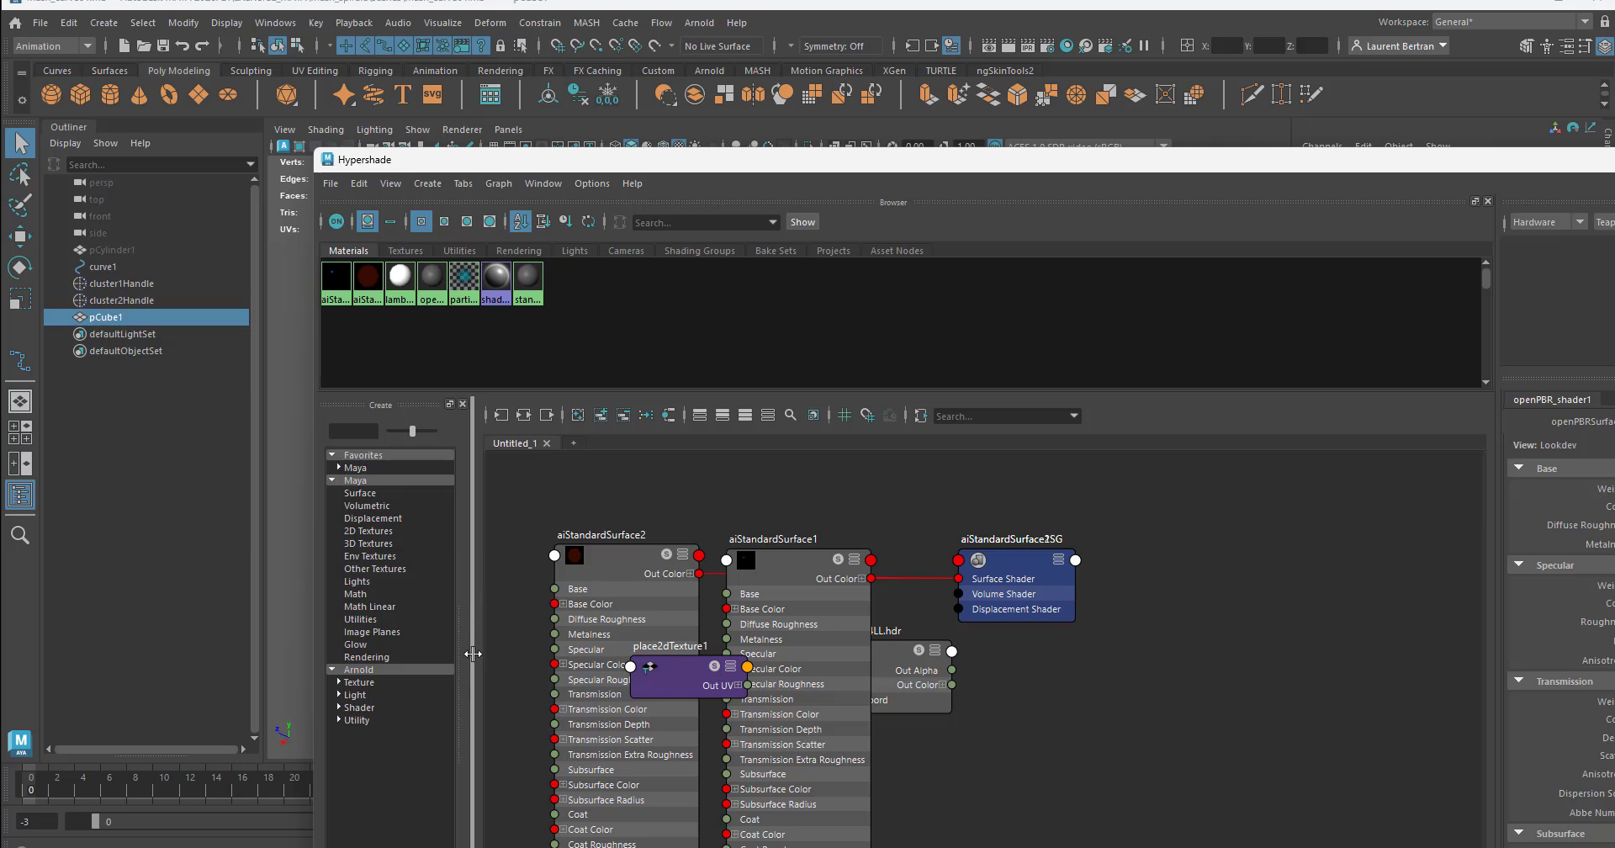
# Widen the node creation list, create an Arnold aiStandardSurface shader, and move its node clear of the existing material nodes
pyautogui.moveTo(471, 654)
pyautogui.mouseDown()
pyautogui.moveTo(661, 668)
pyautogui.moveTo(445, 665)
pyautogui.mouseUp()
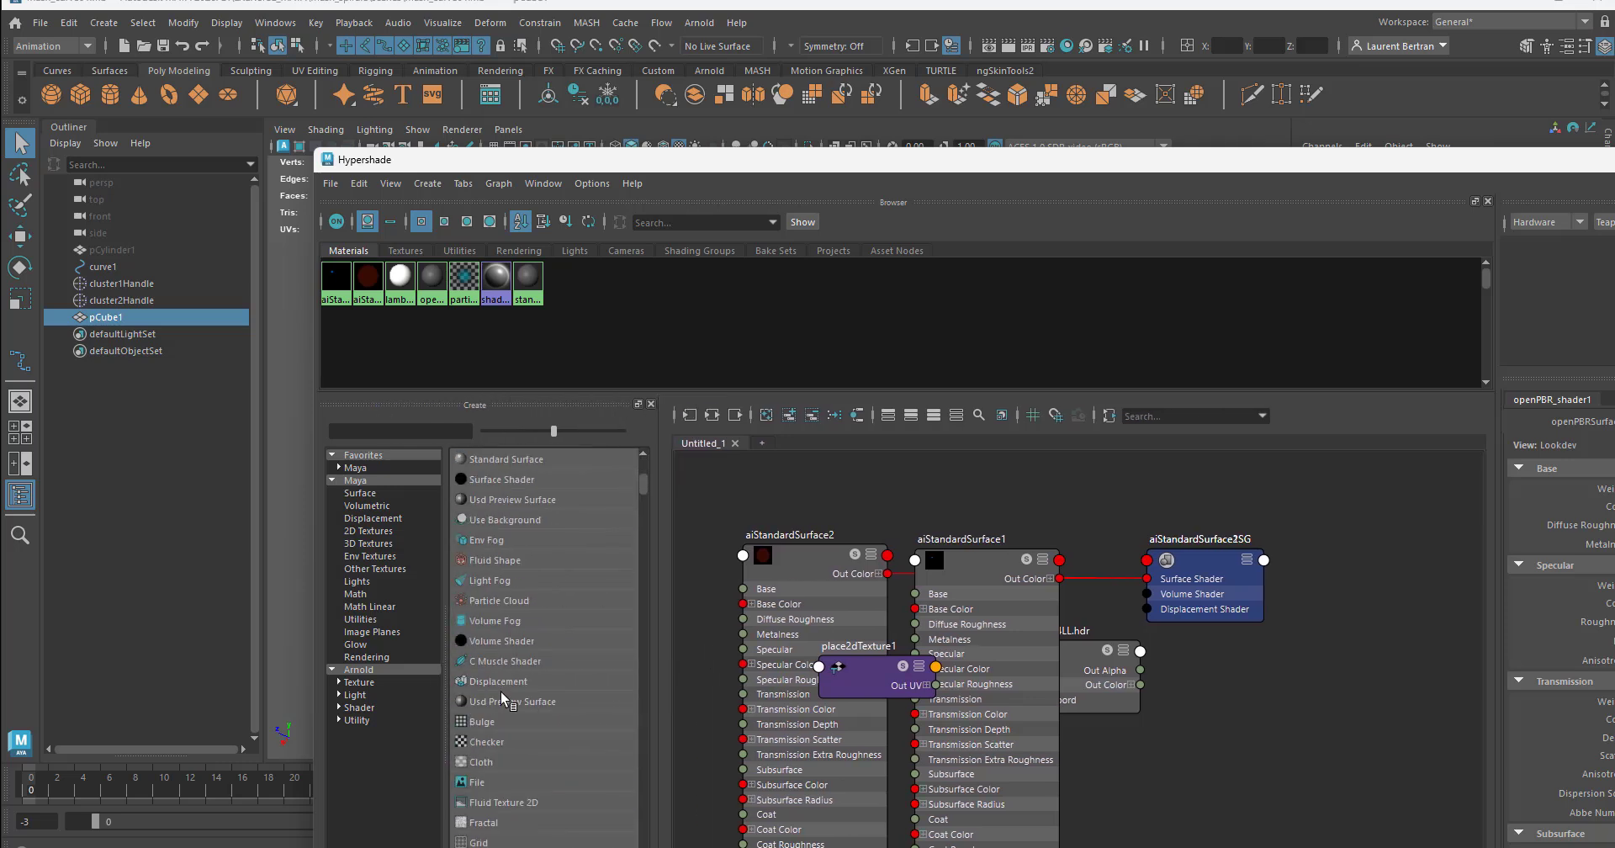
pyautogui.scroll(-2, 501, 689)
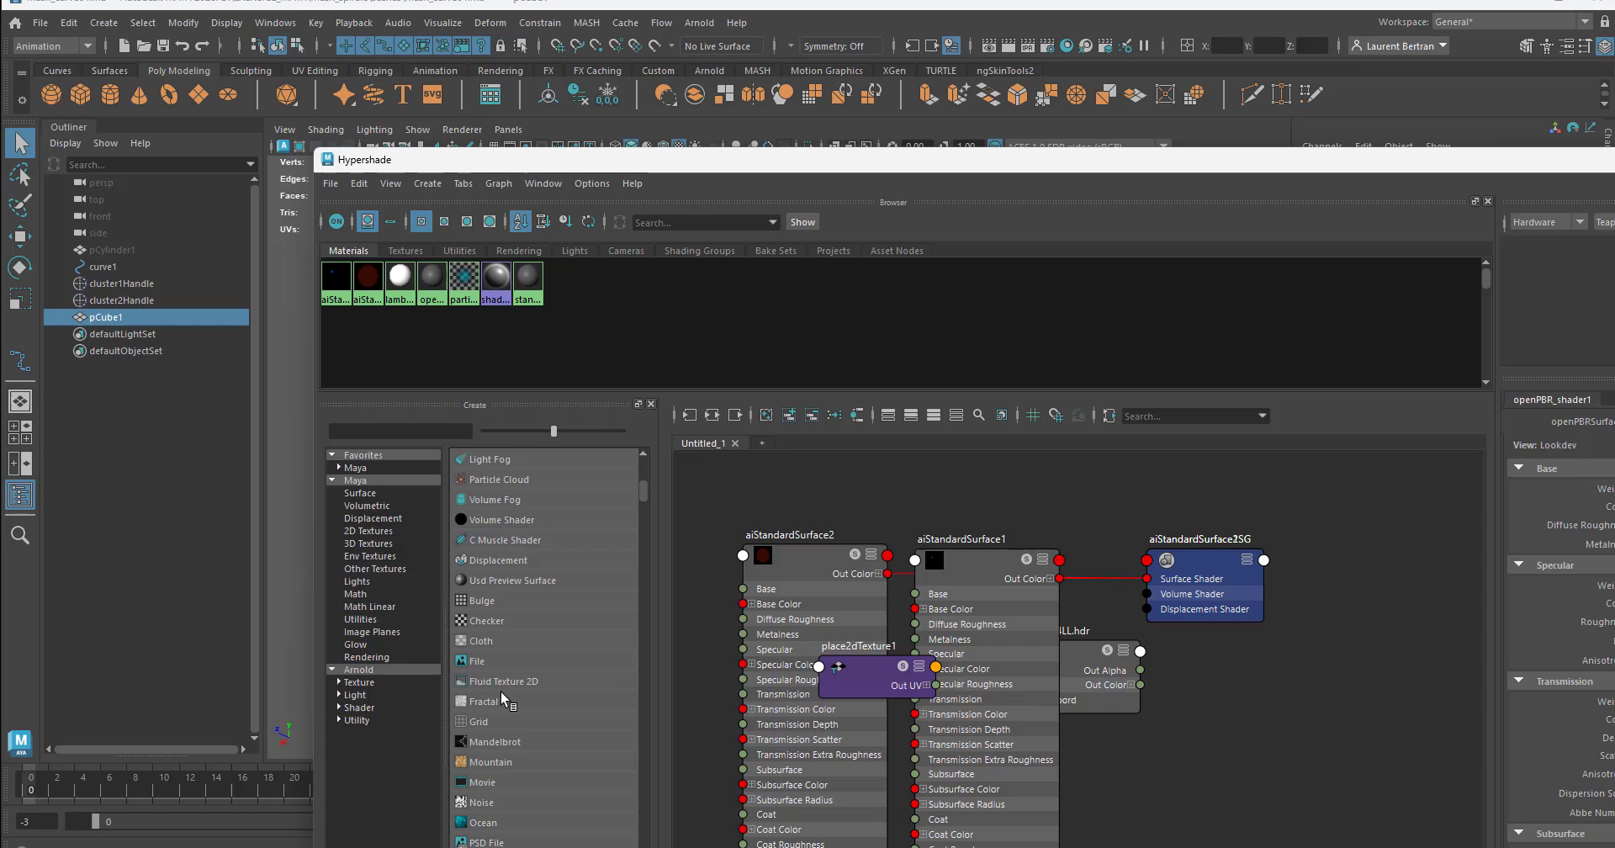
pyautogui.click(360, 707)
pyautogui.click(528, 782)
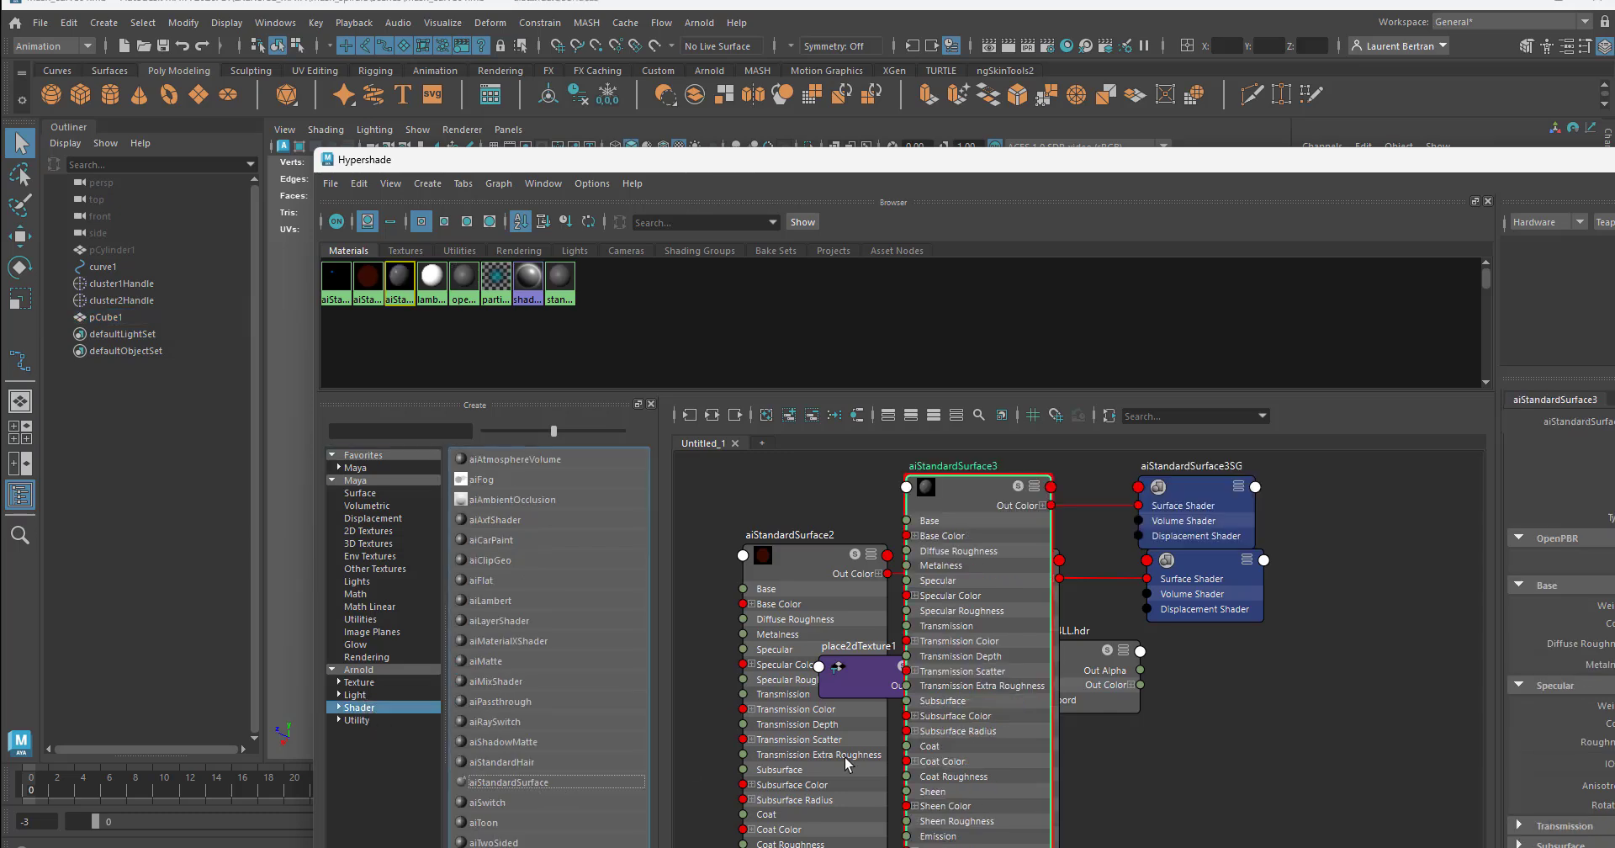
pyautogui.moveTo(946, 499); pyautogui.dragTo(1331, 537)
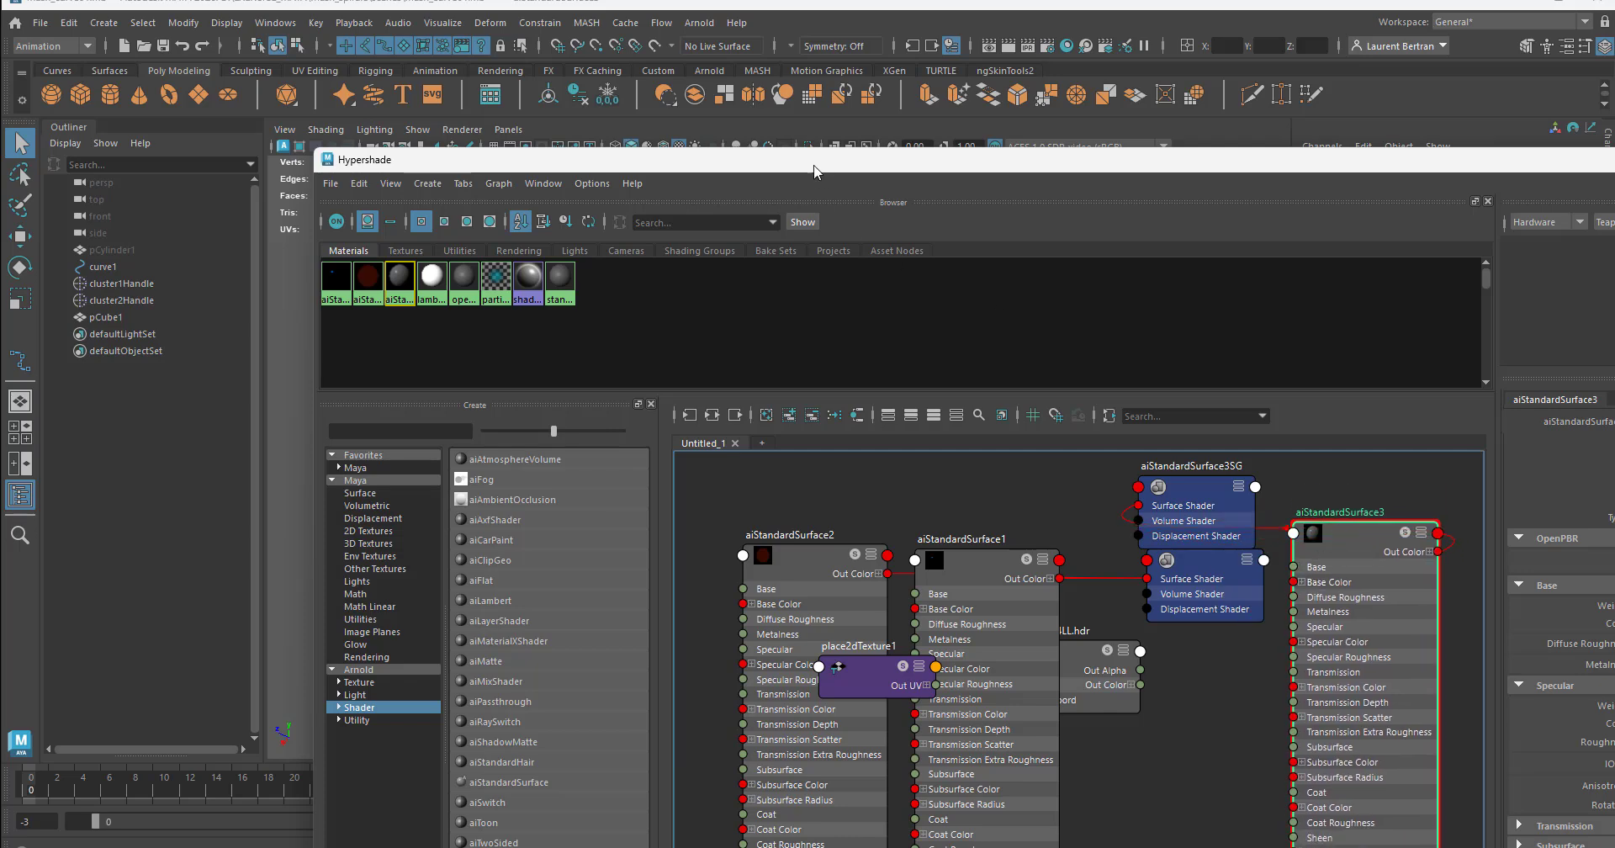
# Select the cube, assign the new aiStandardSurface3 material to it, and move the Hypershade out of the way
pyautogui.moveTo(814, 172); pyautogui.dragTo(537, 557)
pyautogui.click(688, 498)
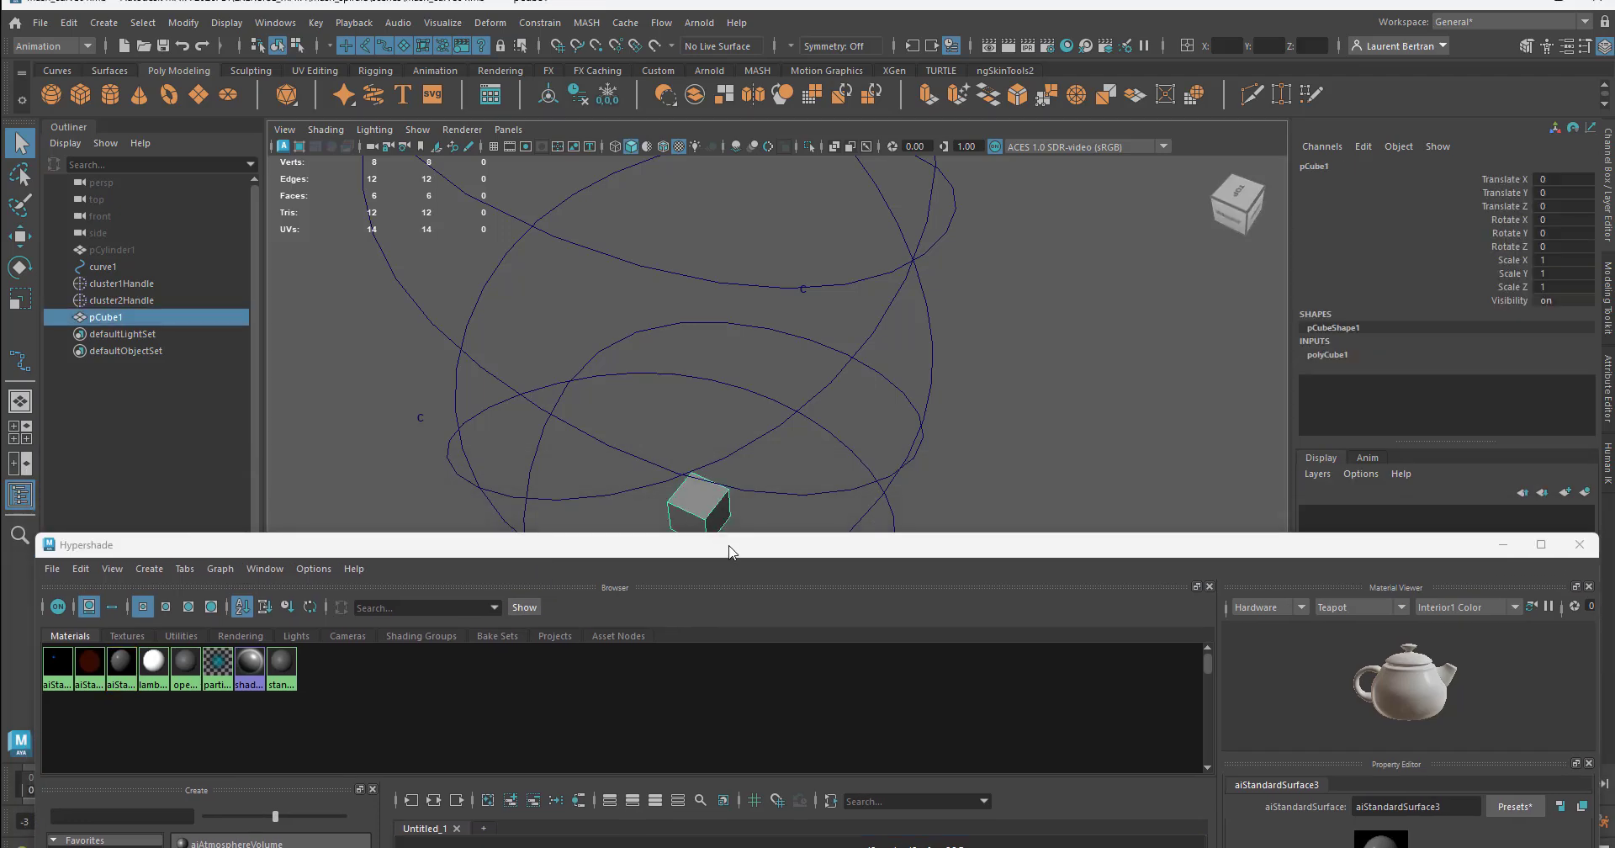
pyautogui.moveTo(730, 551); pyautogui.dragTo(718, 202)
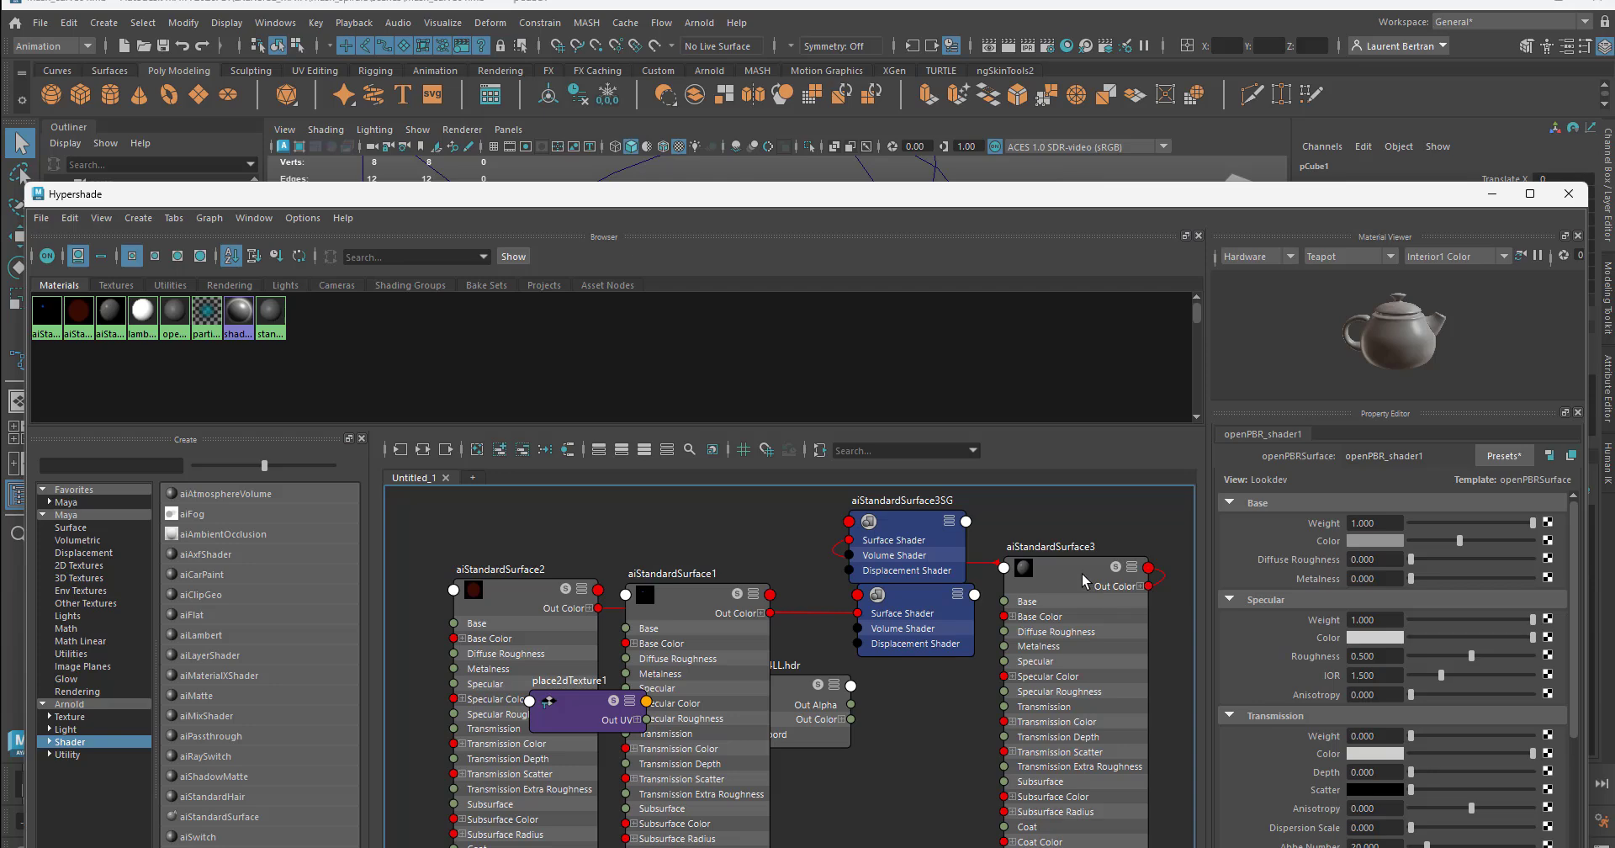
pyautogui.moveTo(1073, 568); pyautogui.dragTo(1049, 530, button='right')
pyautogui.moveTo(725, 199); pyautogui.dragTo(1614, 455)
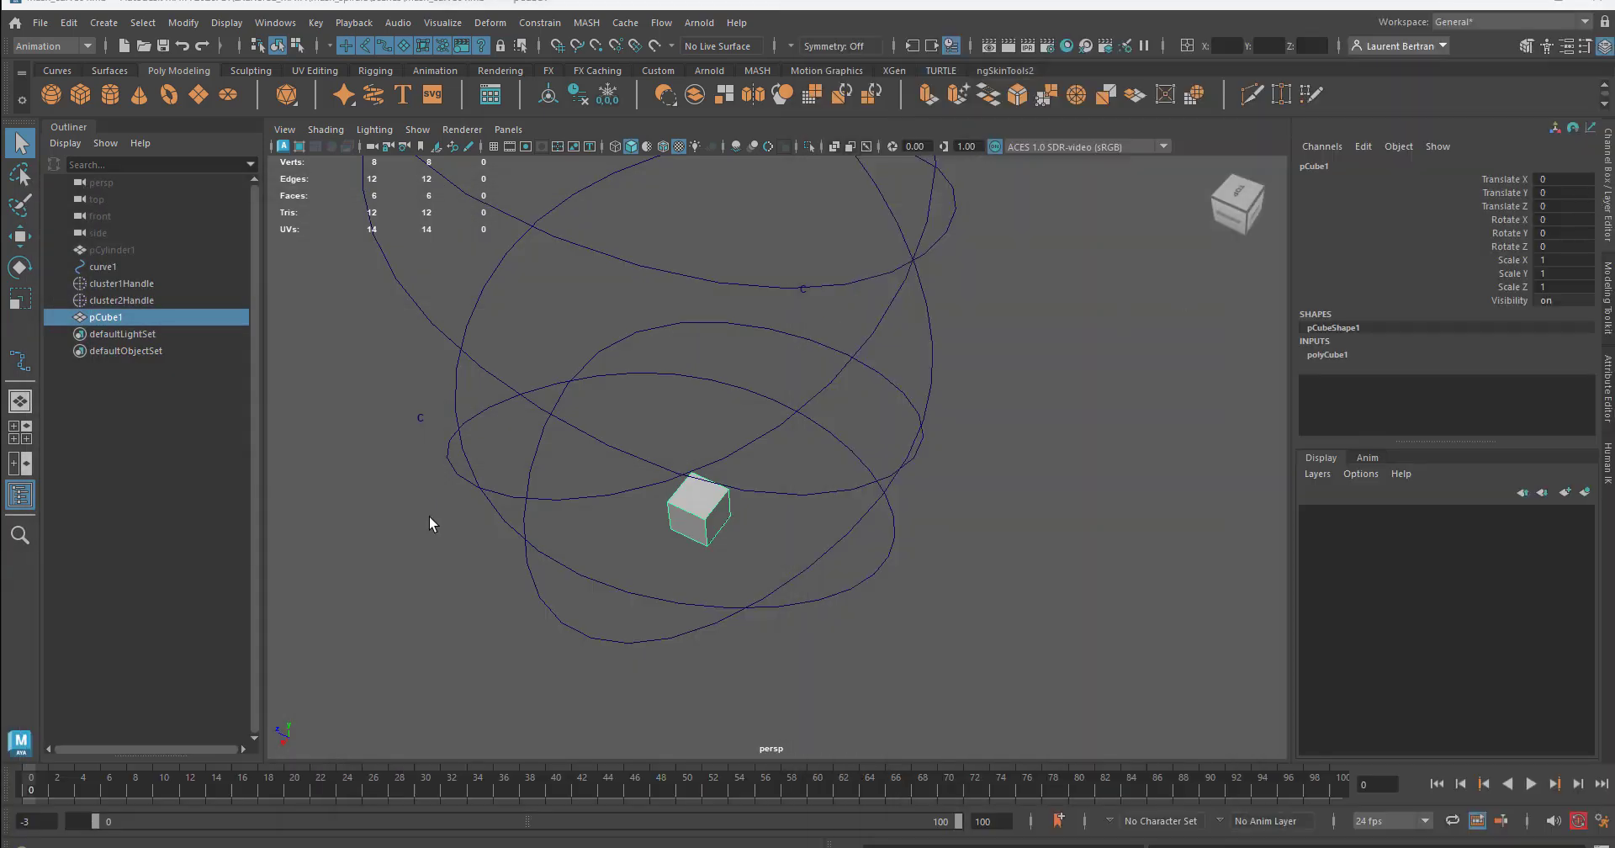
# Display the cube's aiStandardSurface3 attributes and darken the material's base color slightly to a mid grey
pyautogui.hotkey('ctrl', 'a')
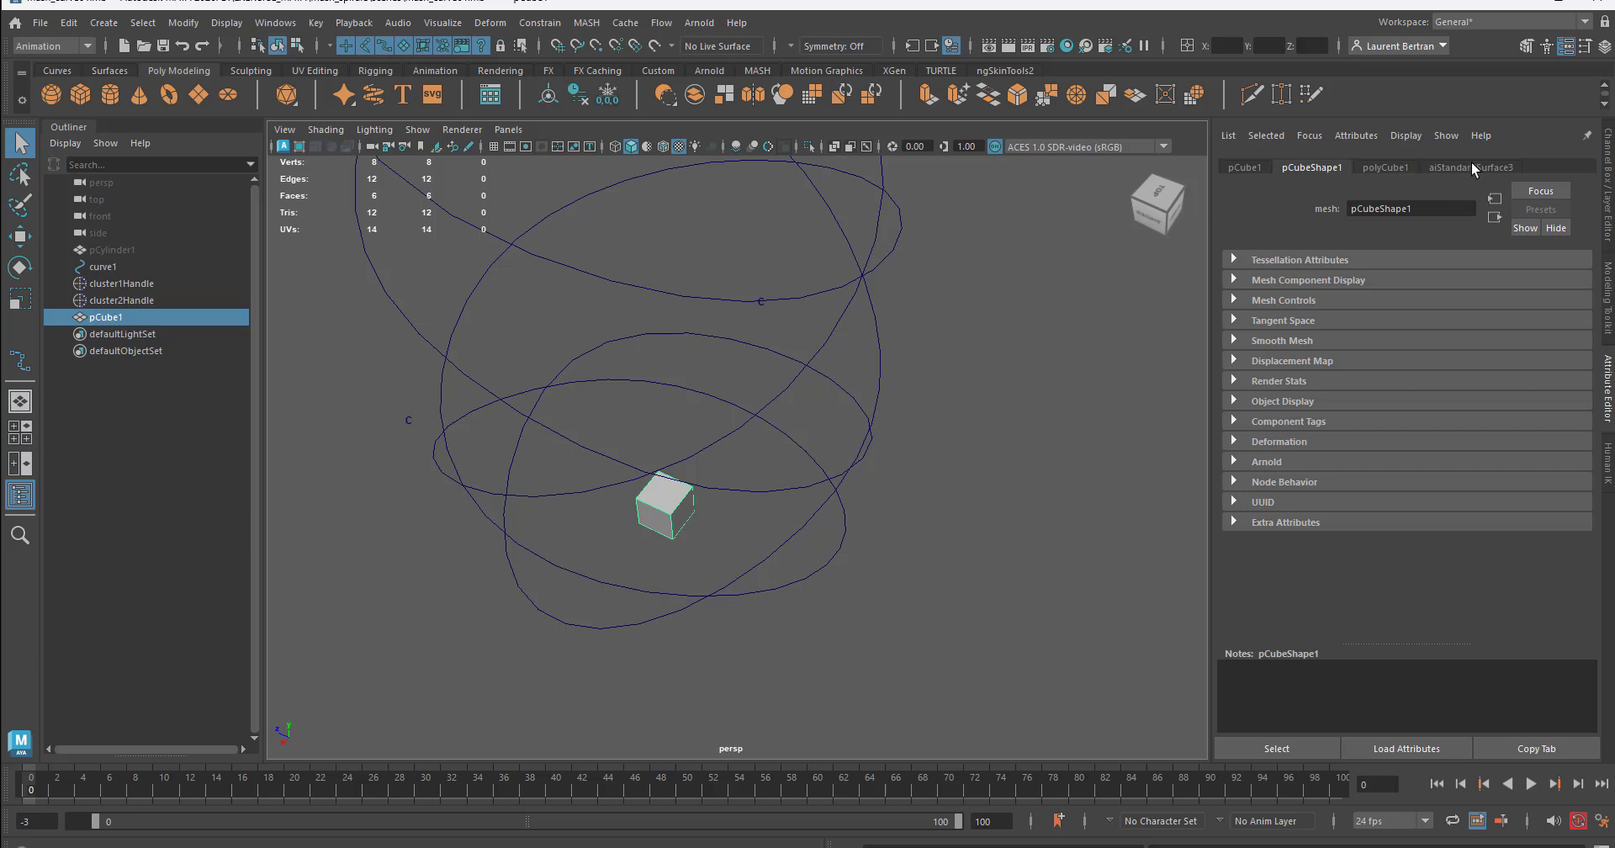
pyautogui.click(1471, 166)
pyautogui.moveTo(1480, 428)
pyautogui.mouseDown()
pyautogui.moveTo(1441, 427)
pyautogui.moveTo(1492, 431)
pyautogui.moveTo(1474, 430)
pyautogui.mouseUp()
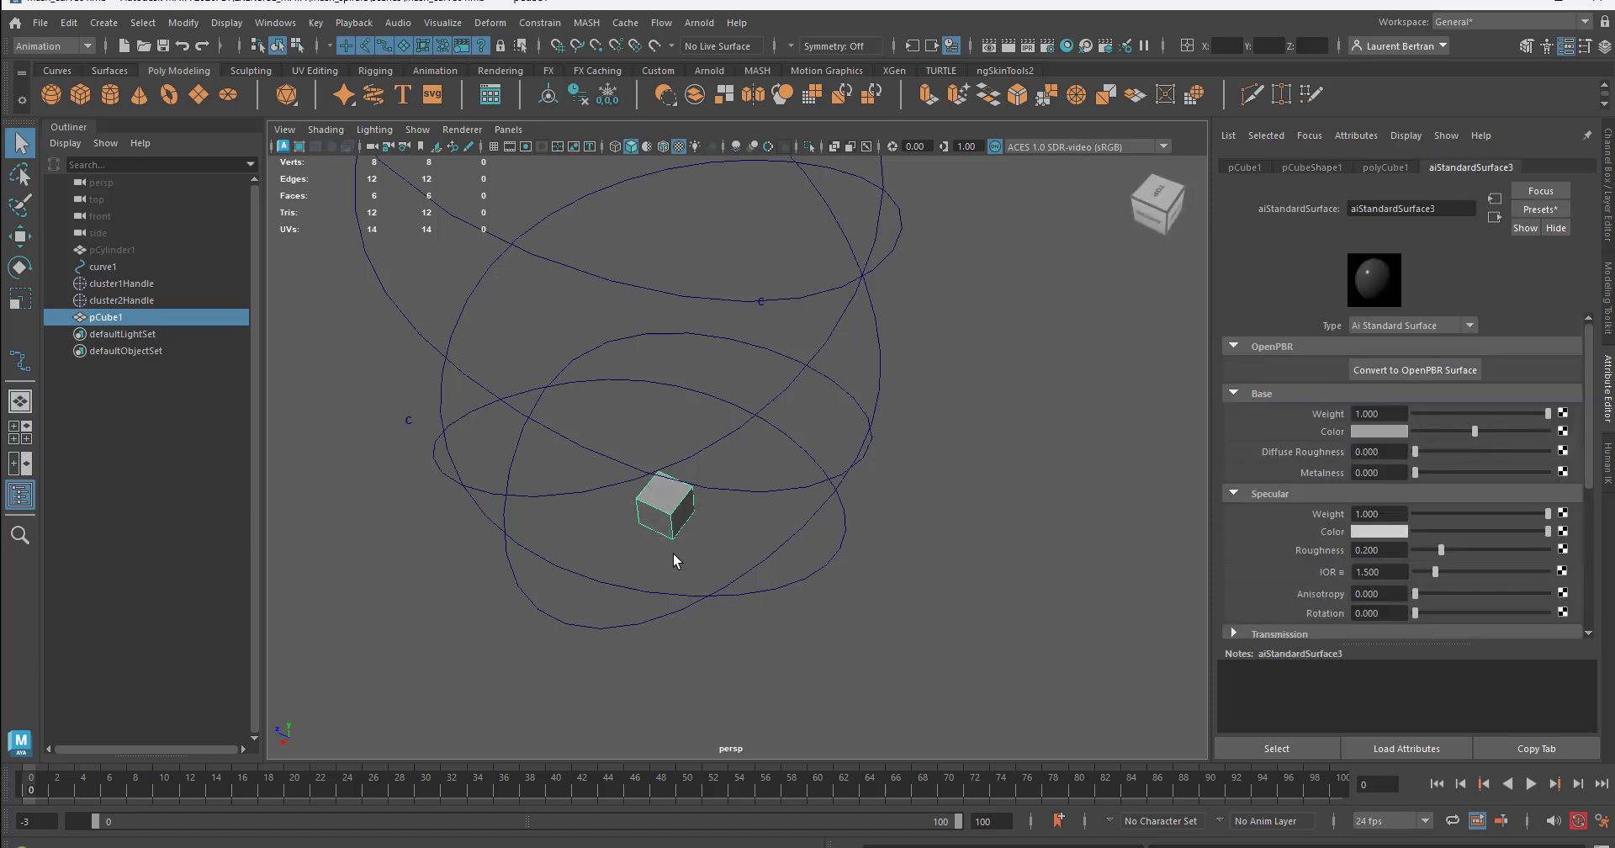
pyautogui.moveTo(673, 552)
pyautogui.keyDown('alt'); pyautogui.mouseDown()
pyautogui.moveTo(714, 560)
pyautogui.moveTo(669, 569)
pyautogui.mouseUp(); pyautogui.keyUp('alt')
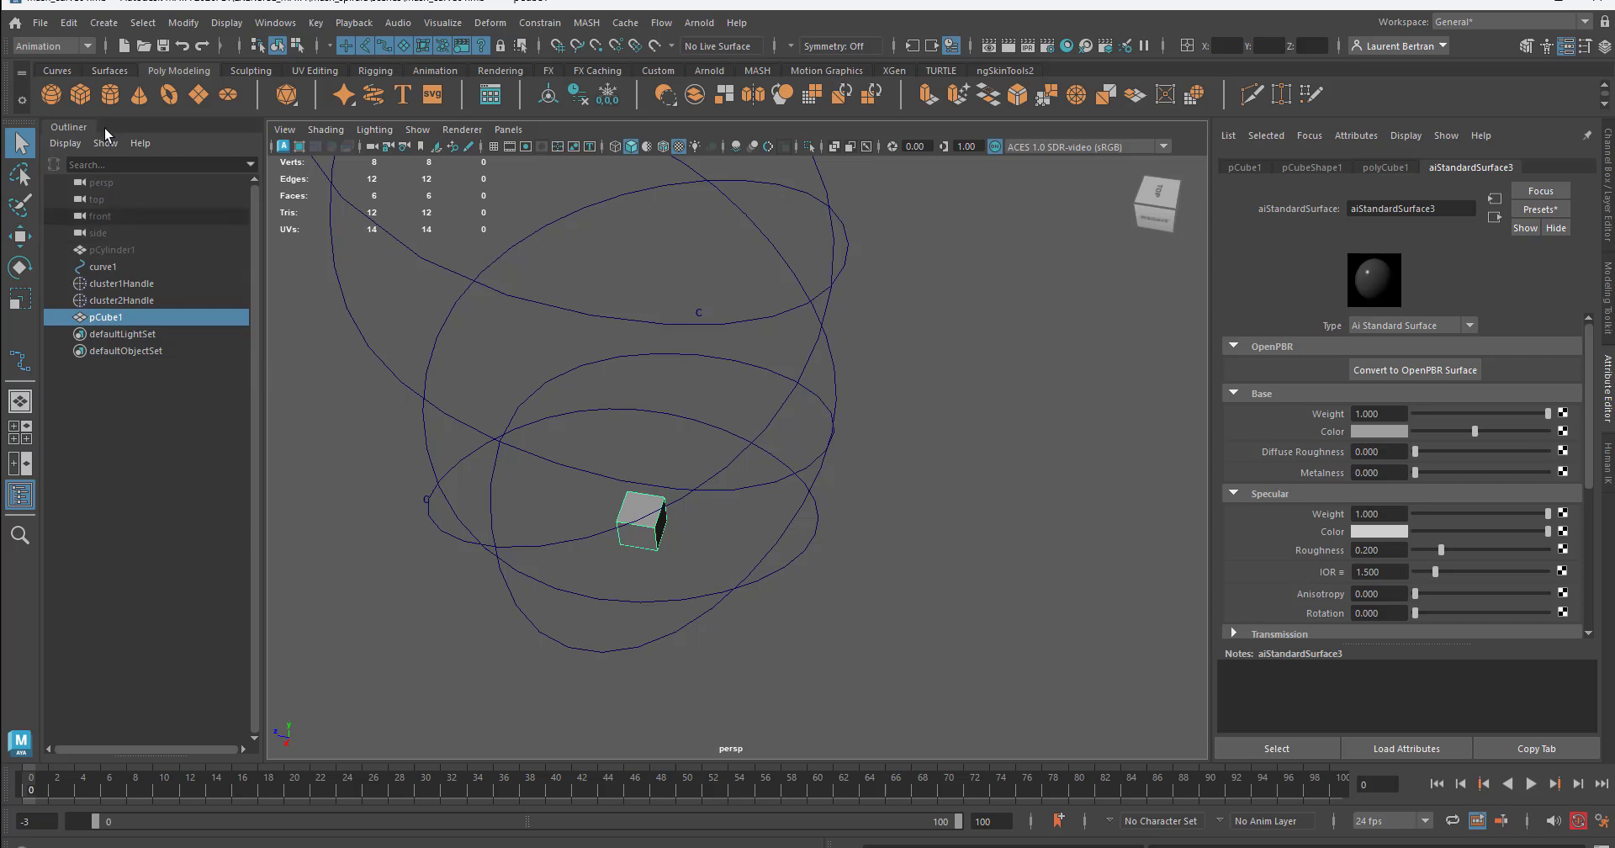
pyautogui.keyDown('alt'); pyautogui.moveTo(659, 546); pyautogui.dragTo(900, 534); pyautogui.keyUp('alt')
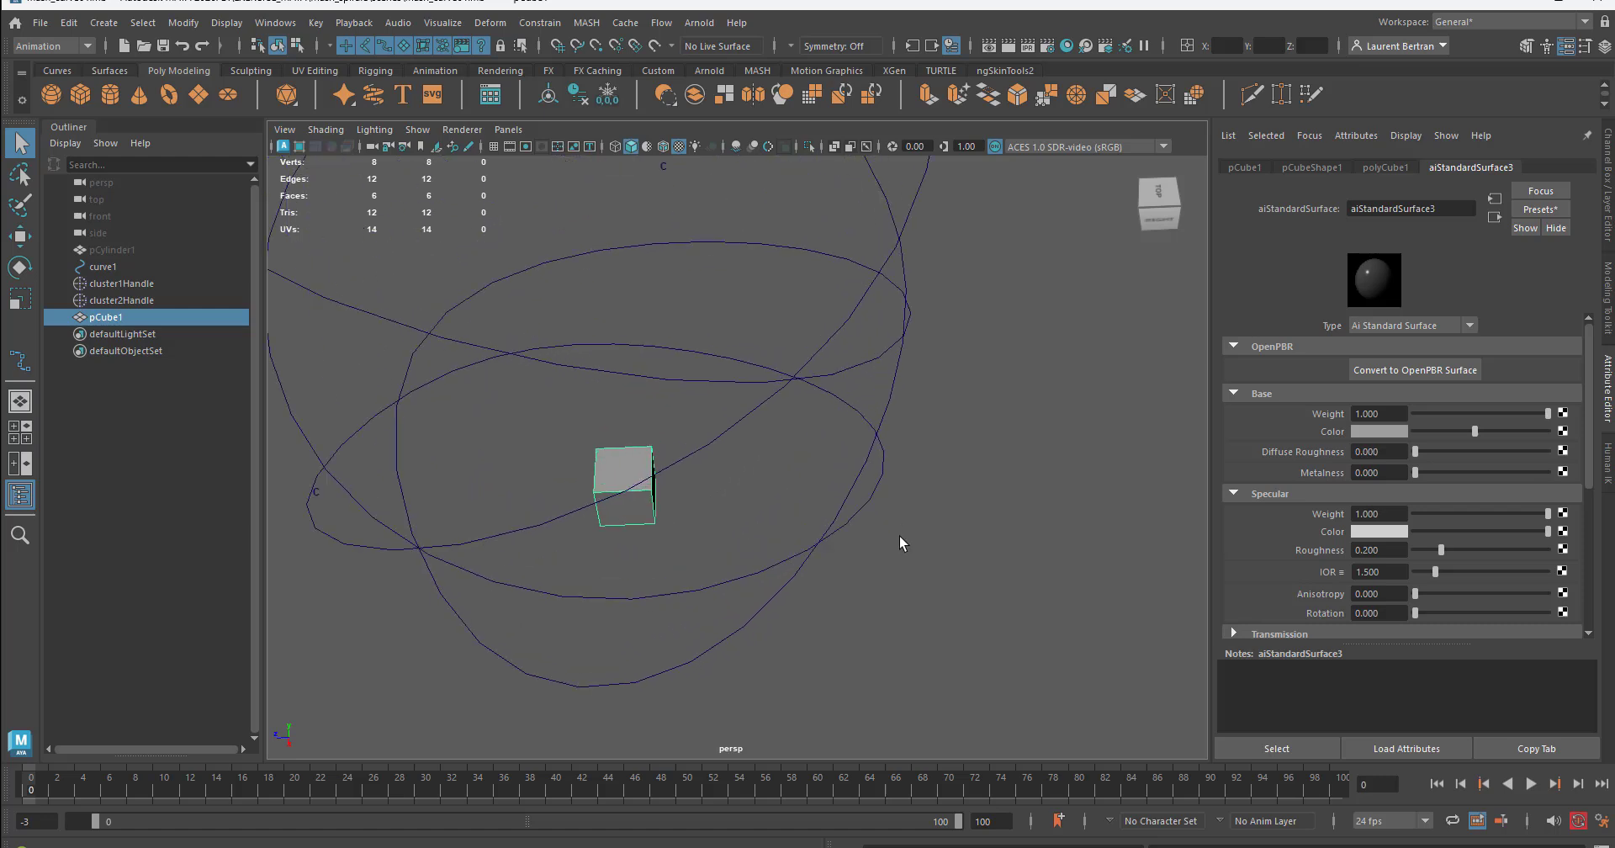
pyautogui.keyDown('alt'); pyautogui.moveTo(719, 548); pyautogui.dragTo(574, 531); pyautogui.keyUp('alt')
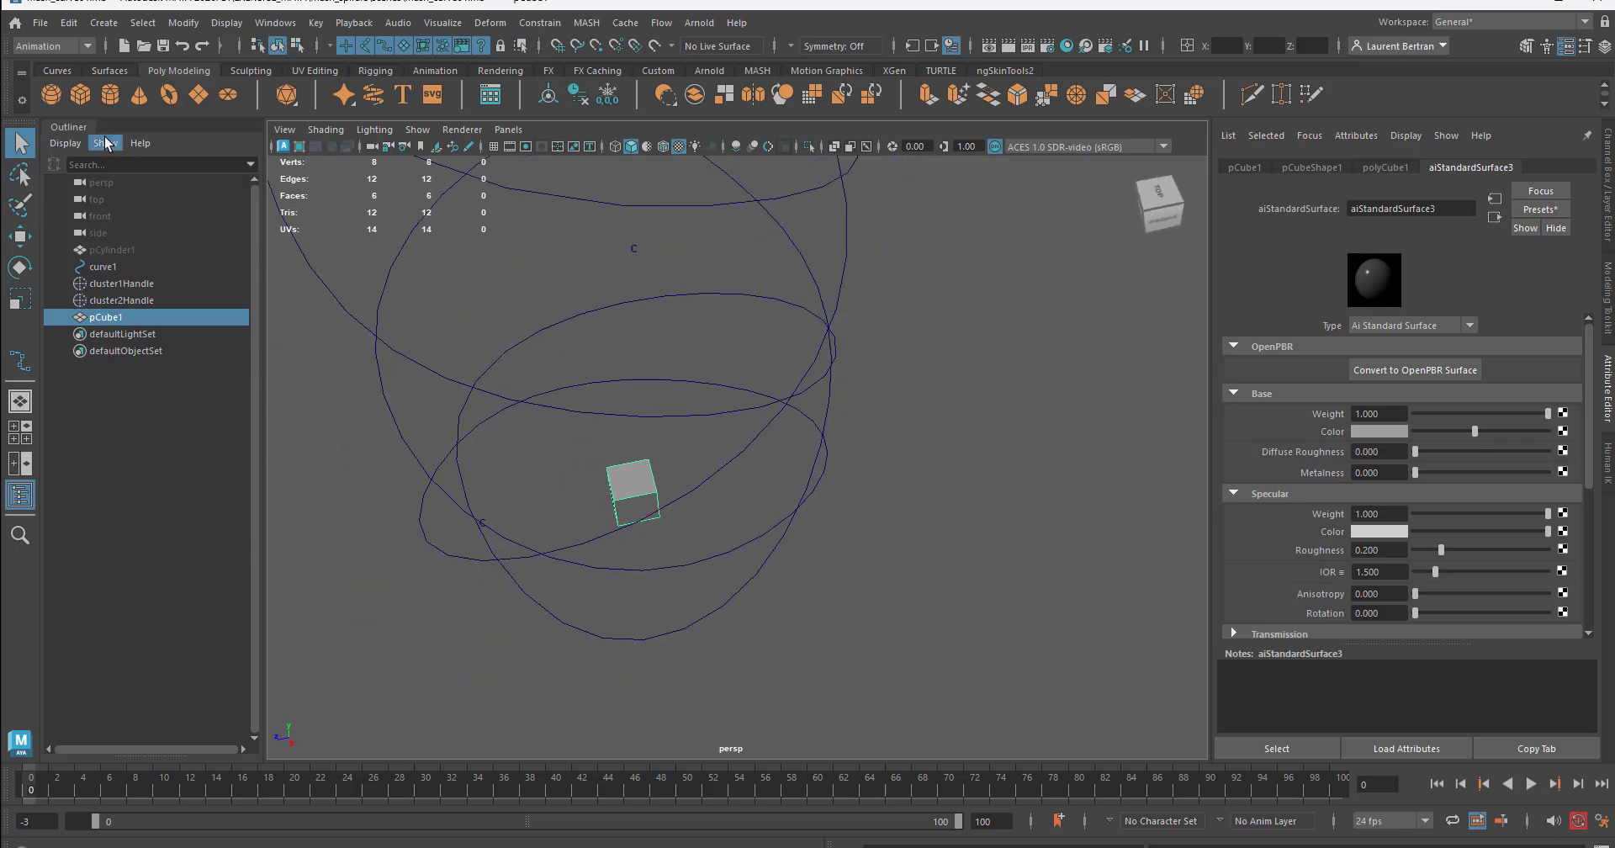
# Create a polygon sphere, move it beside the cube and scale it down to a similar size
pyautogui.click(50, 94)
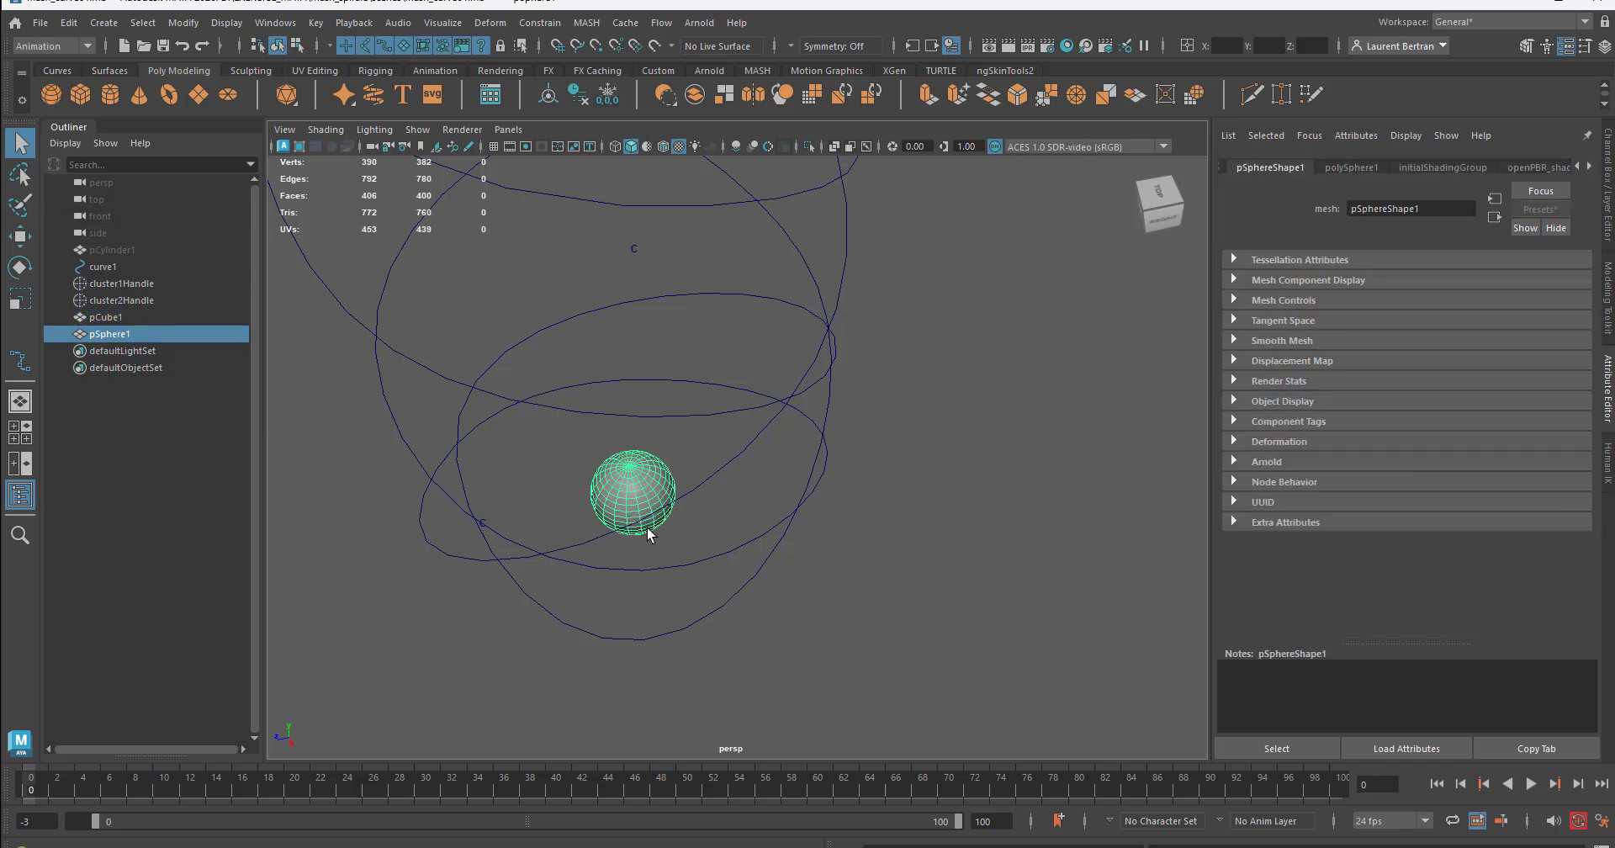
pyautogui.press('w')
pyautogui.moveTo(586, 507); pyautogui.dragTo(506, 555)
pyautogui.press('r')
pyautogui.press('w')
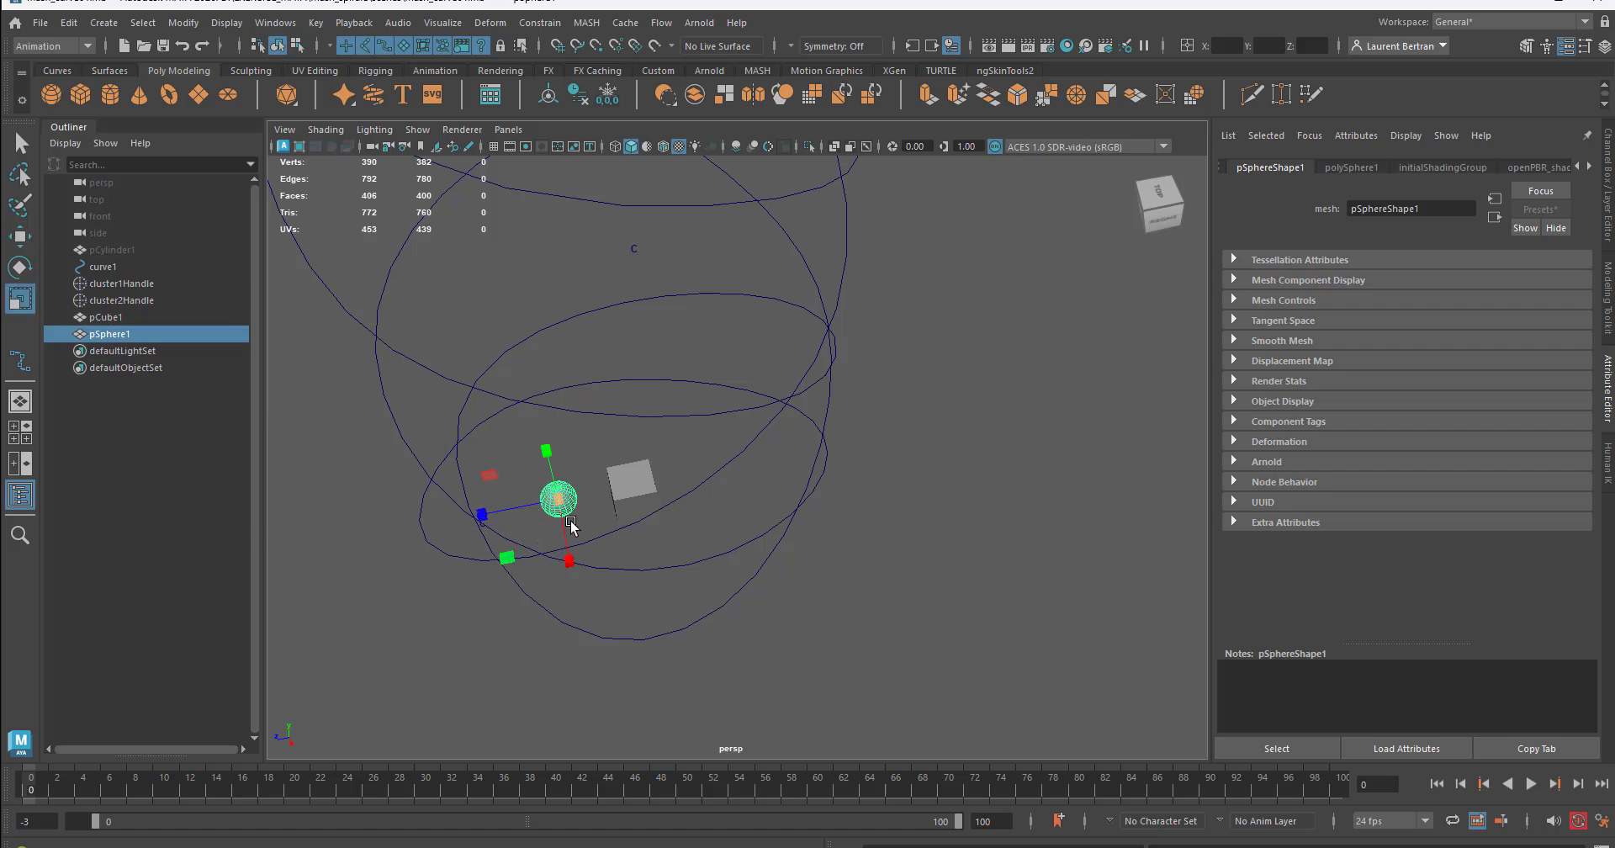
pyautogui.press('r')
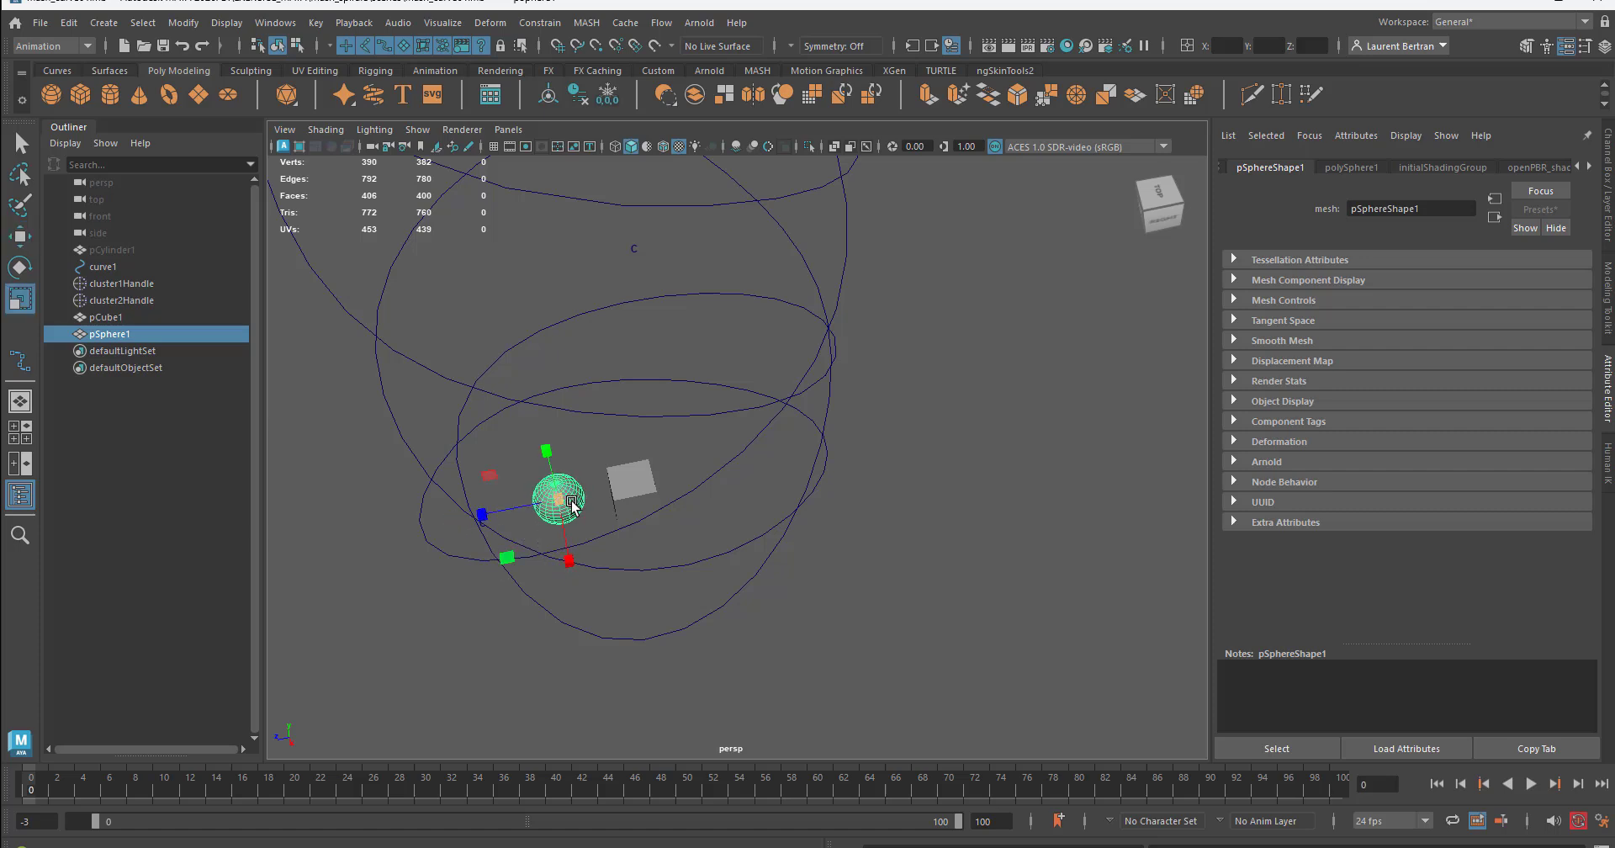
# Create a MASH network named MASH1 from the cube, using Instancer geometry and a linear distribution
pyautogui.click(644, 484)
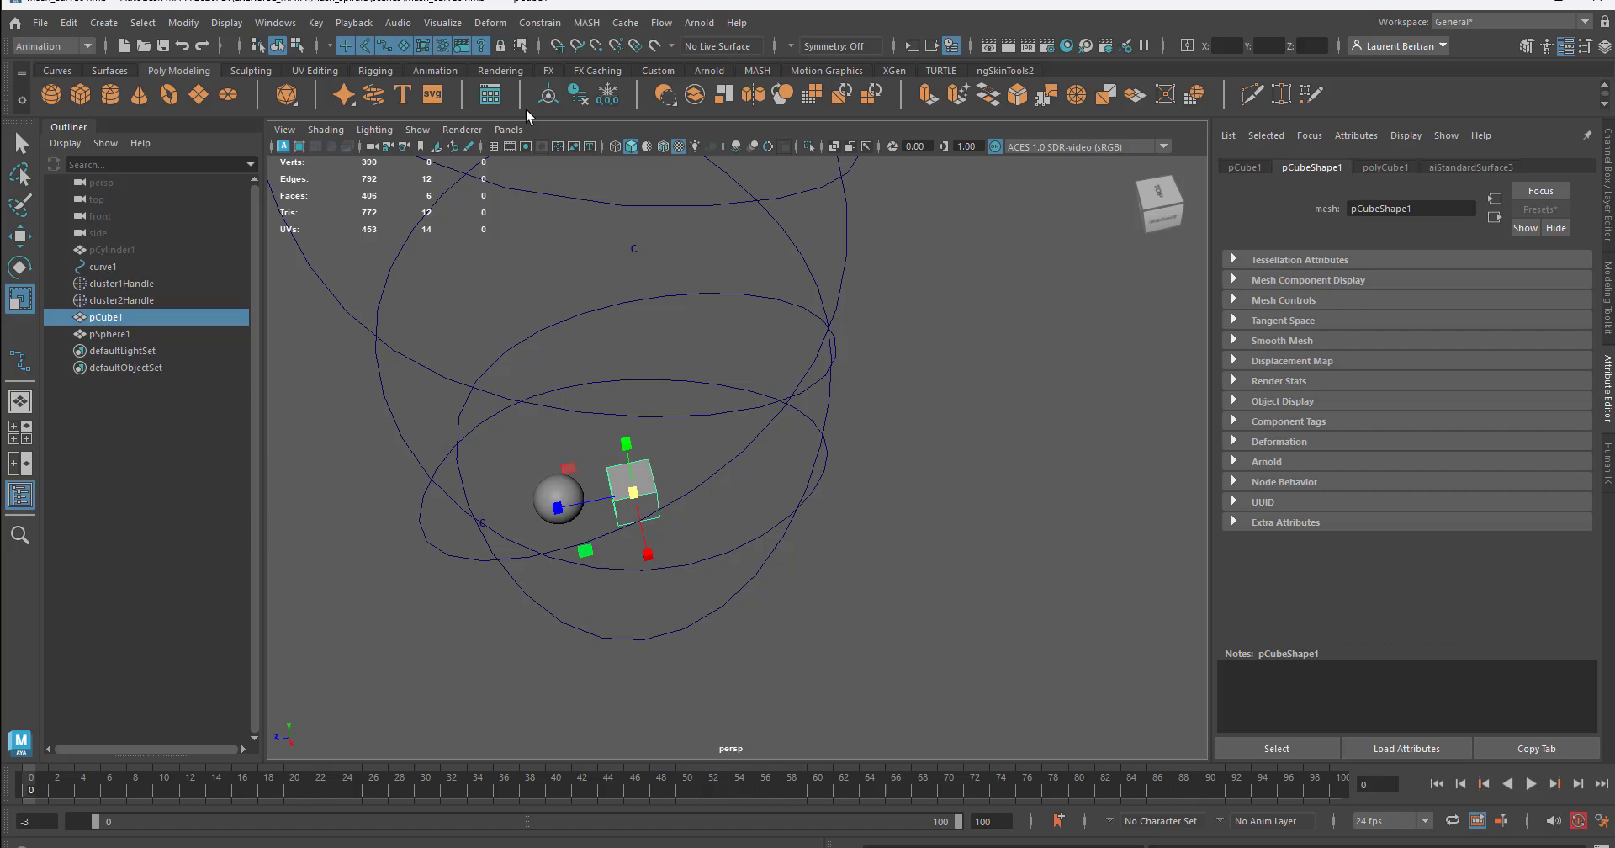
pyautogui.click(596, 28)
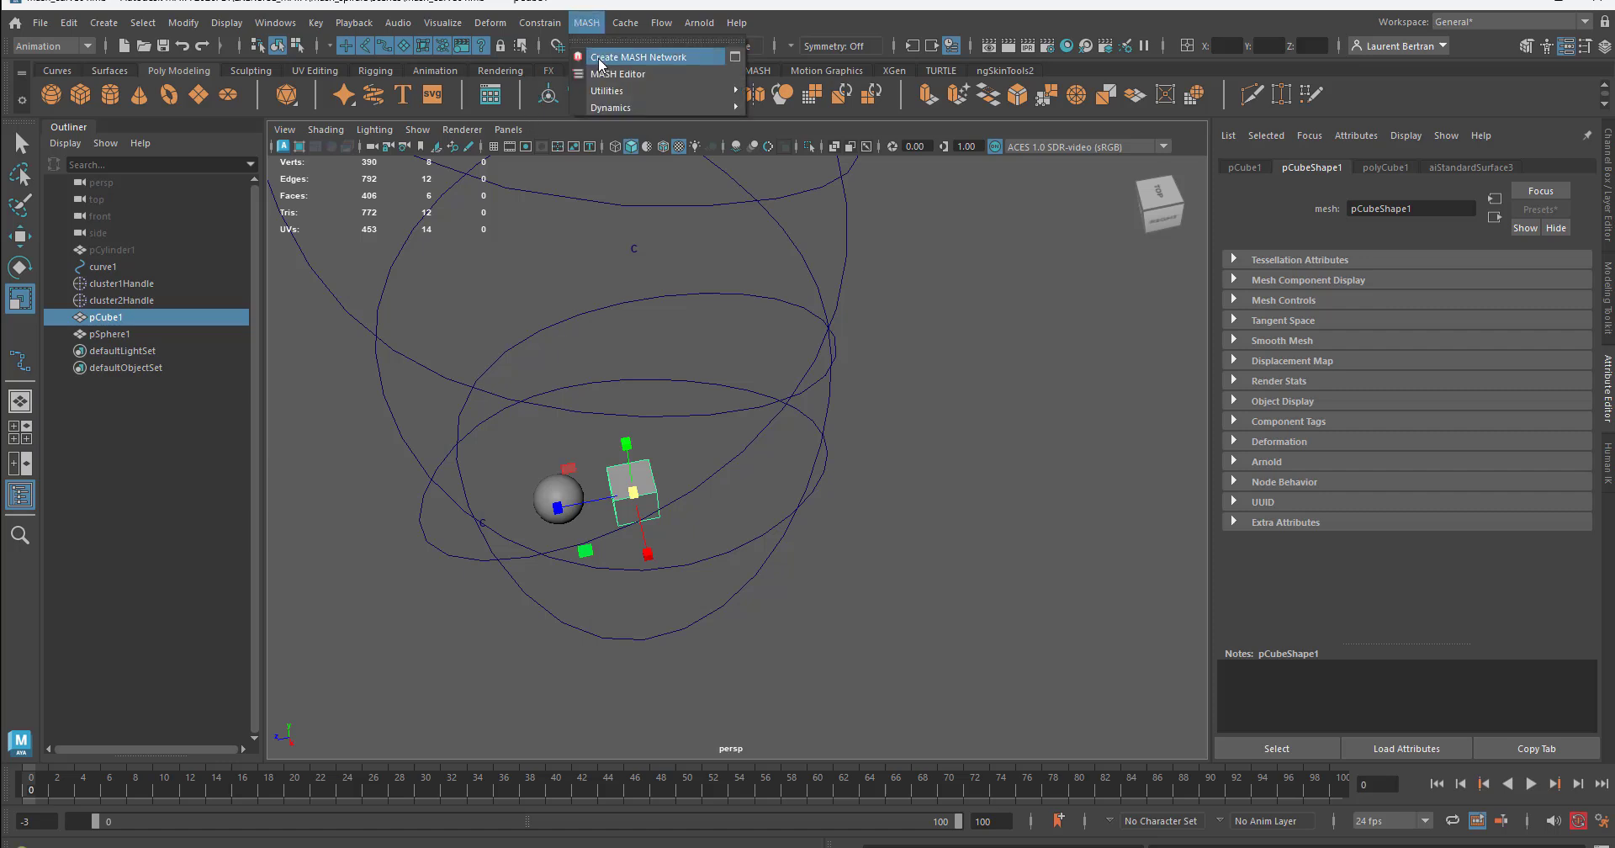
pyautogui.click(735, 59)
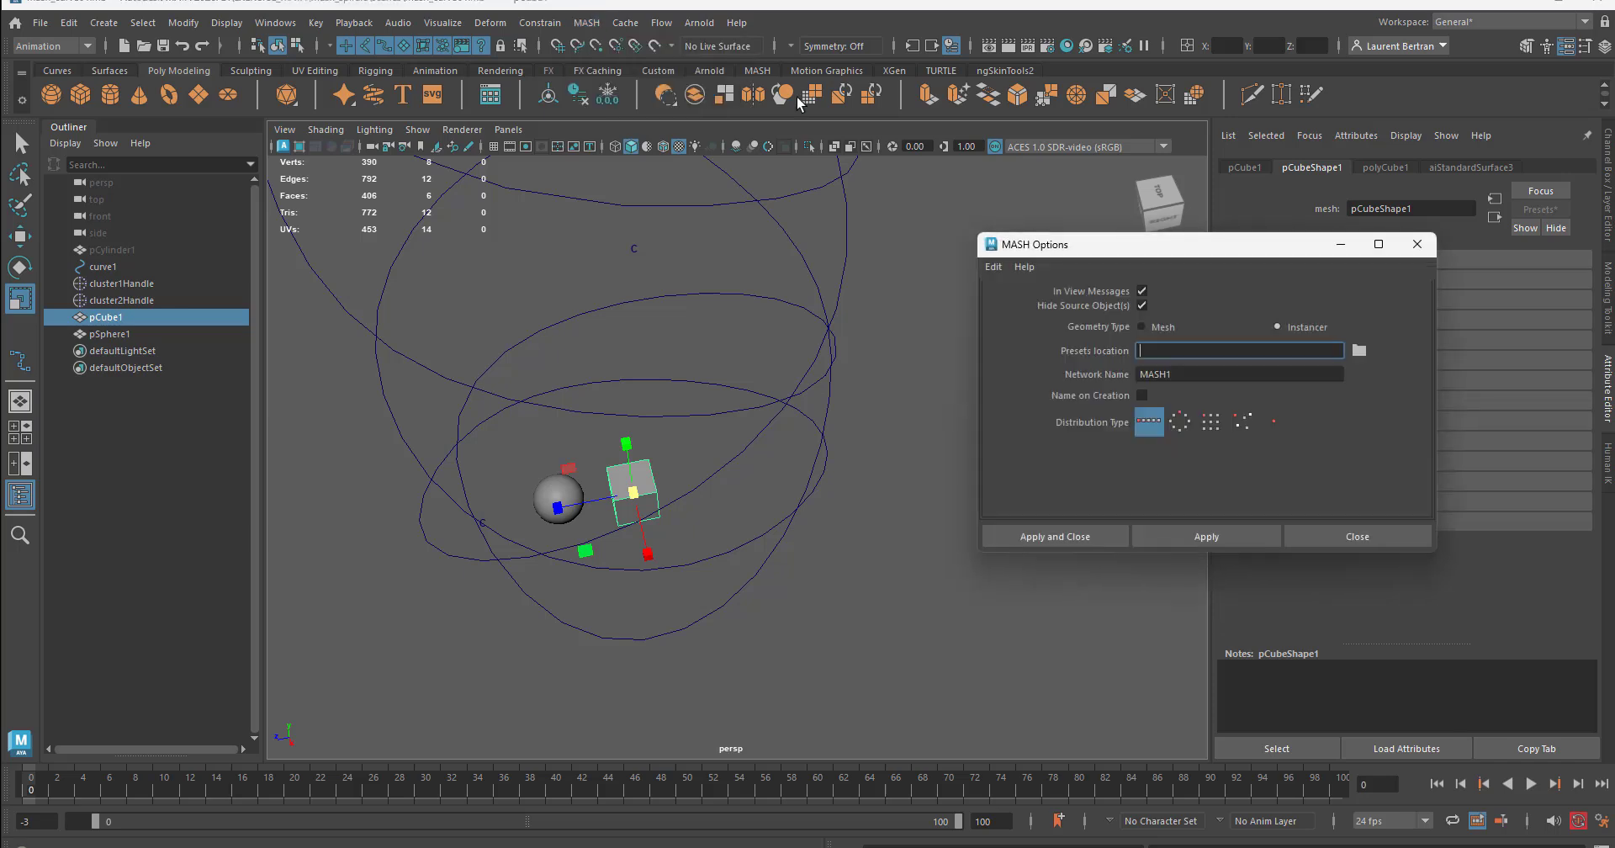
pyautogui.moveTo(1034, 244); pyautogui.dragTo(846, 189)
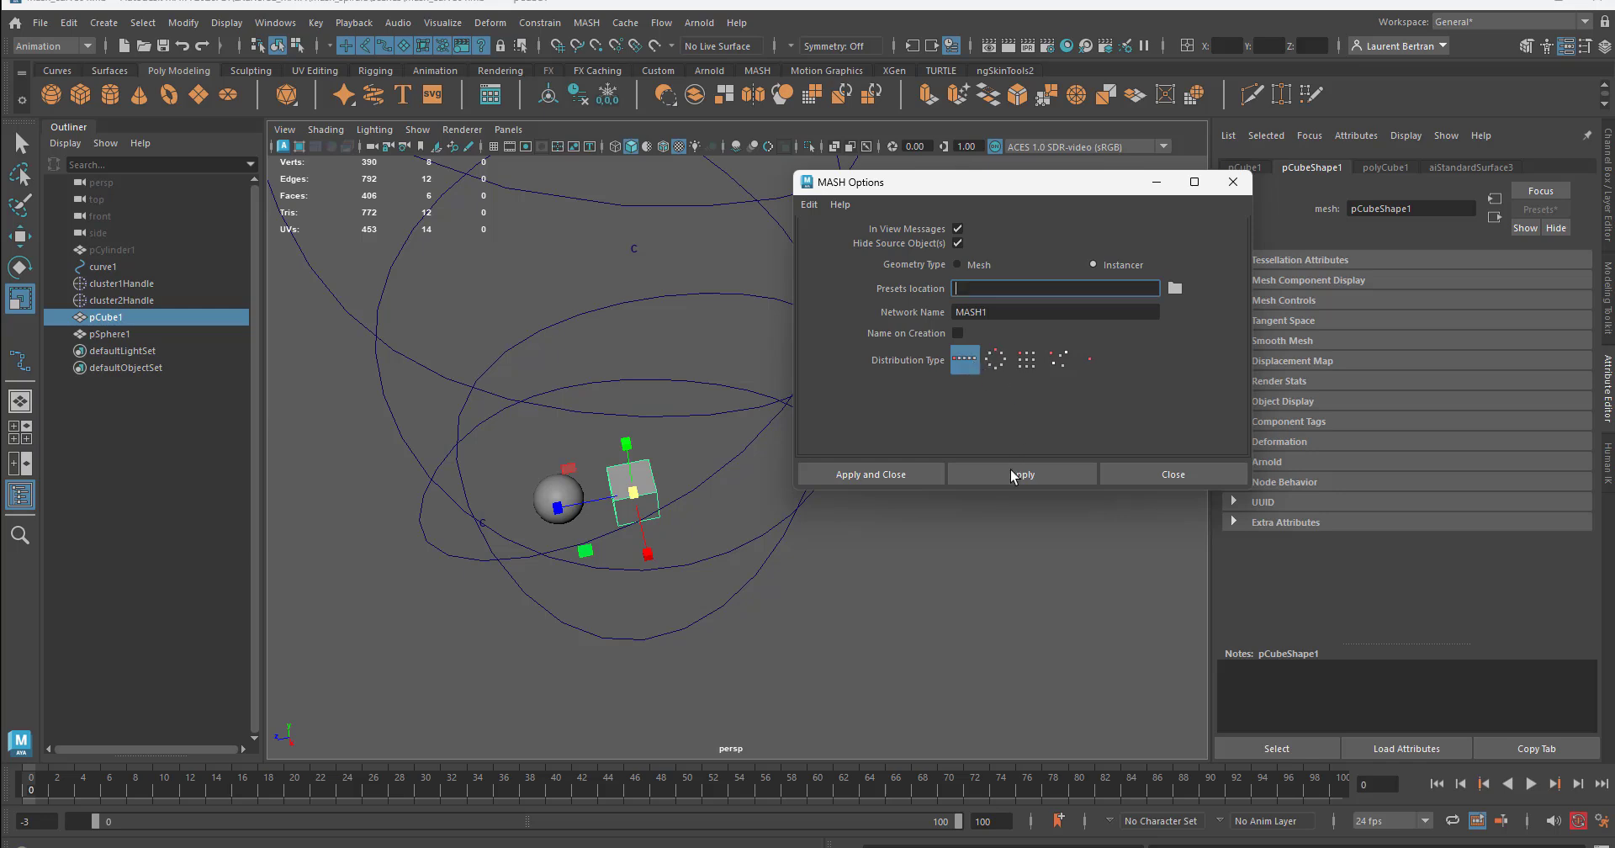
pyautogui.click(983, 477)
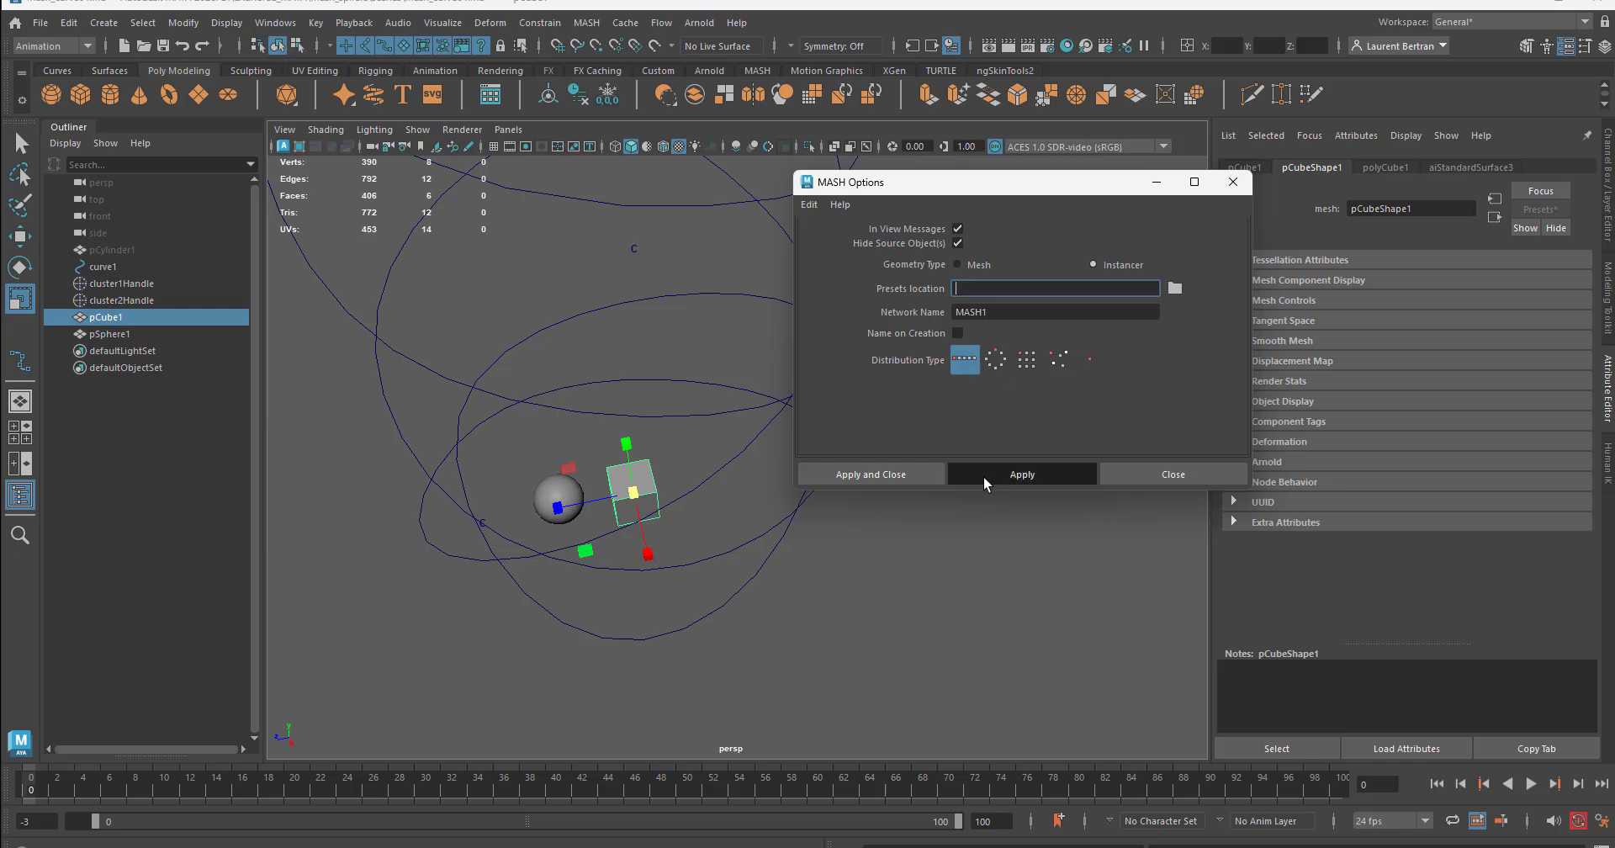
pyautogui.click(1131, 475)
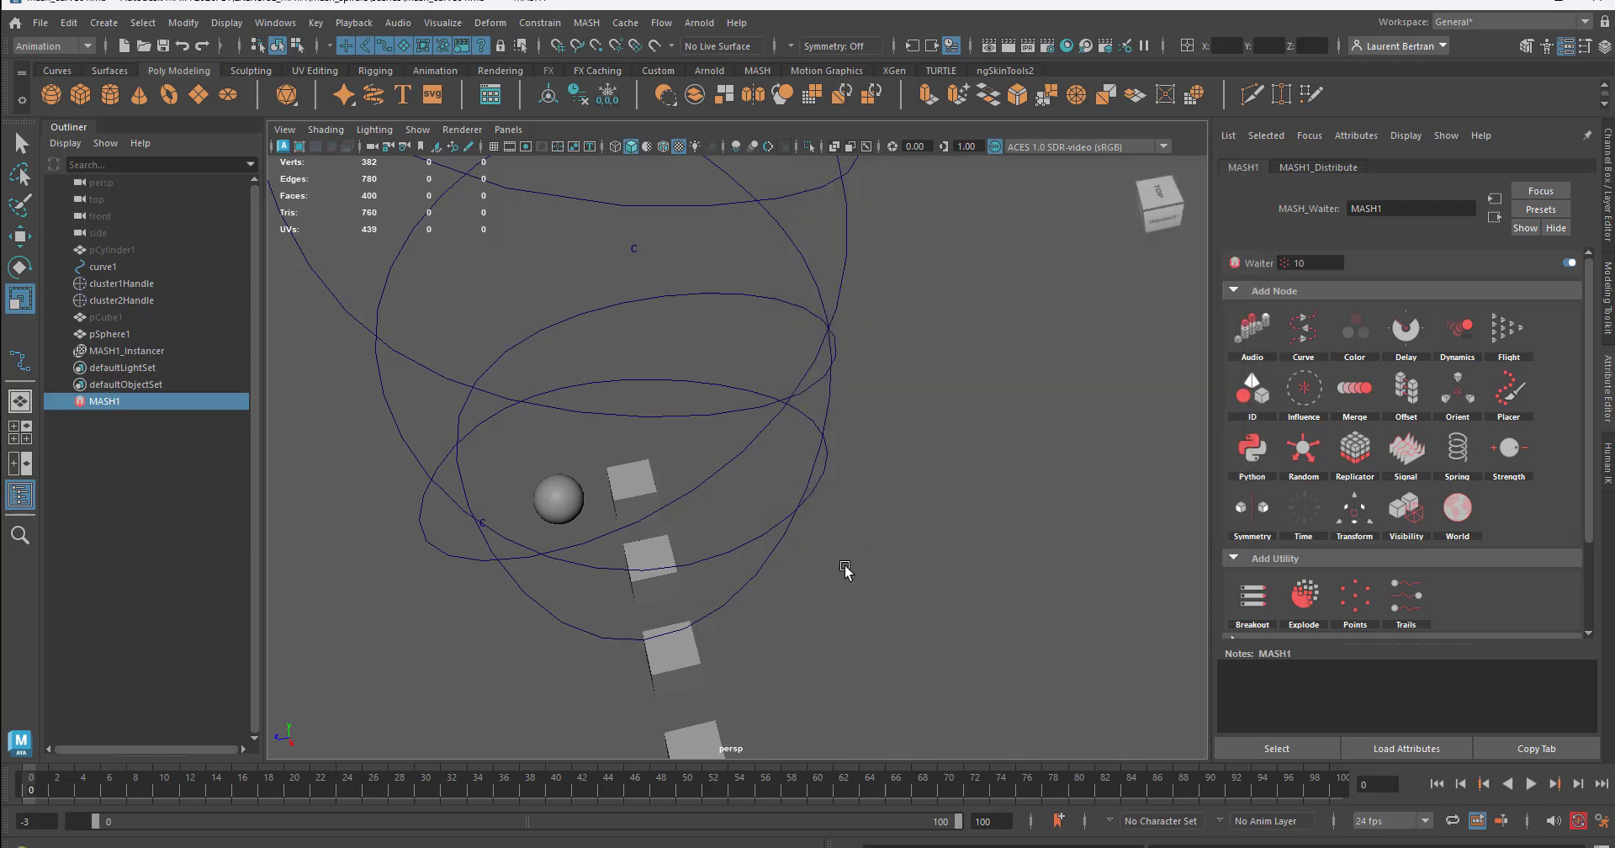
# Set the MASH distribution's Number of Points to 20 and lengthen the row of cubes by increasing Distance X
pyautogui.keyDown('alt'); pyautogui.moveTo(866, 566); pyautogui.dragTo(961, 539); pyautogui.keyUp('alt')
pyautogui.keyDown('alt'); pyautogui.moveTo(961, 539); pyautogui.dragTo(552, 475, button='right'); pyautogui.keyUp('alt')
pyautogui.keyDown('alt'); pyautogui.moveTo(740, 527); pyautogui.dragTo(616, 476, button='middle'); pyautogui.keyUp('alt')
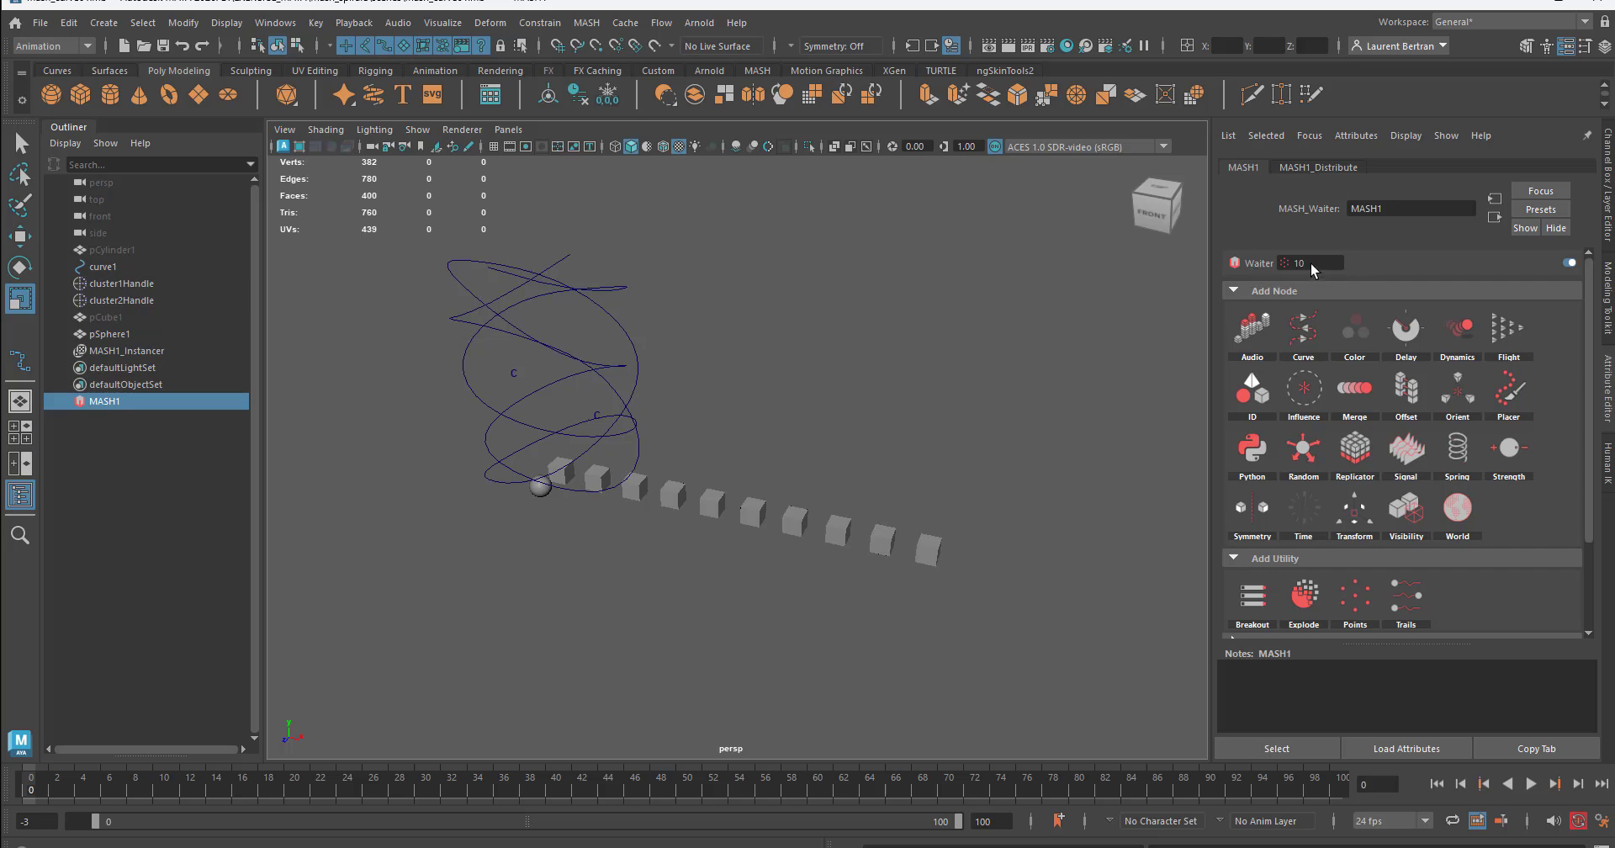
pyautogui.click(1303, 167)
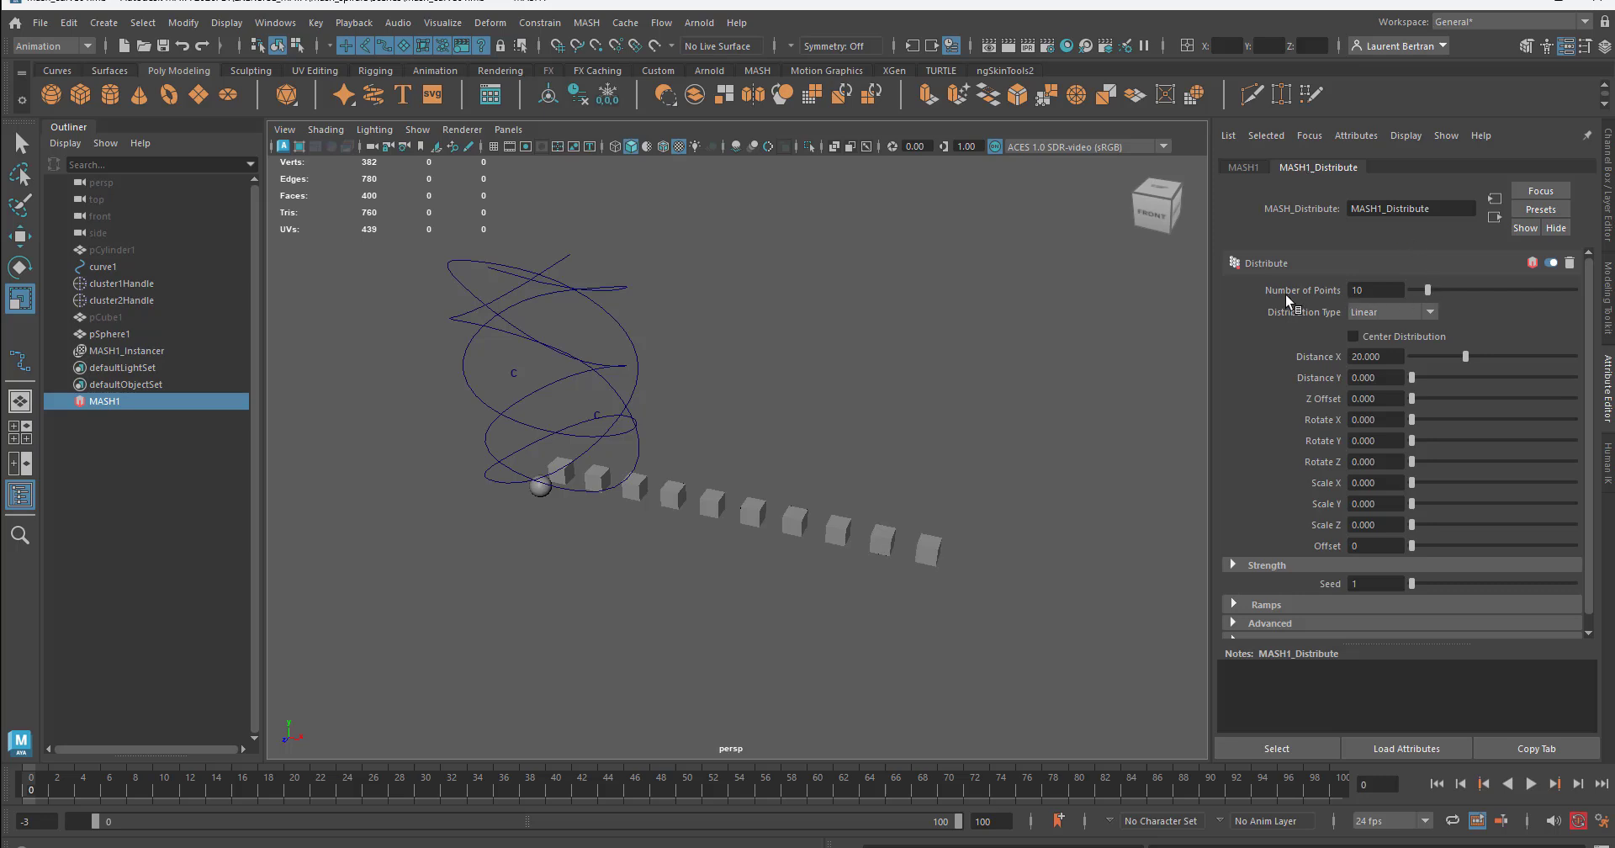
pyautogui.moveTo(1379, 290); pyautogui.dragTo(1325, 290)
pyautogui.write('20')
pyautogui.press('Return')
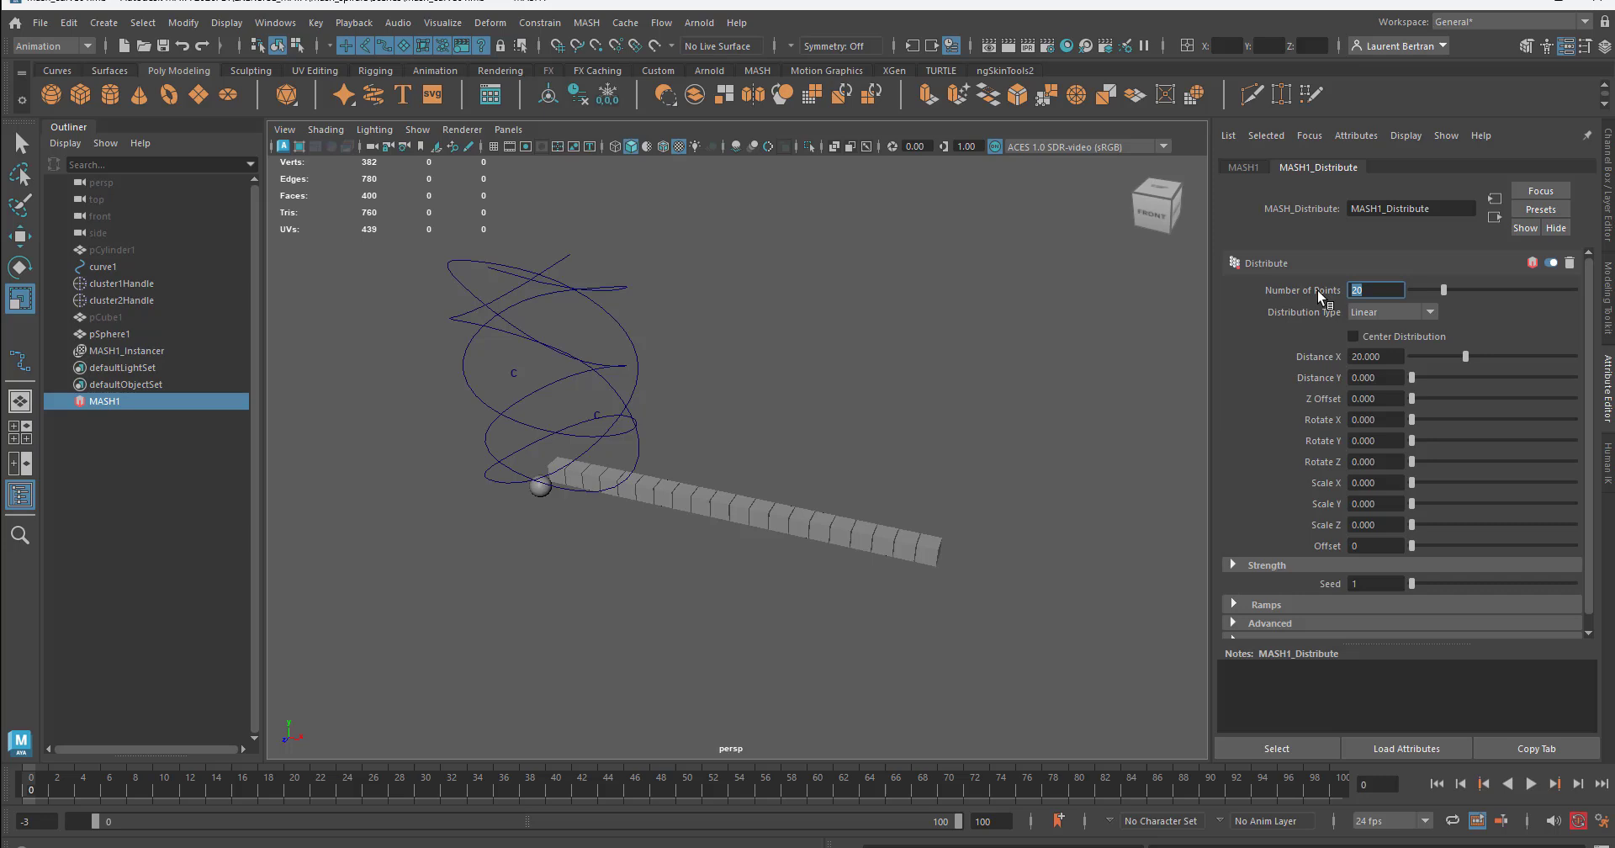
pyautogui.moveTo(1466, 354)
pyautogui.mouseDown()
pyautogui.moveTo(1485, 357)
pyautogui.moveTo(1410, 402)
pyautogui.moveTo(1399, 378)
pyautogui.moveTo(1482, 361)
pyautogui.moveTo(1462, 355)
pyautogui.mouseUp()
# Switch the MASH distribution type to Radial and reduce the radius to about 8.5
pyautogui.click(1390, 310)
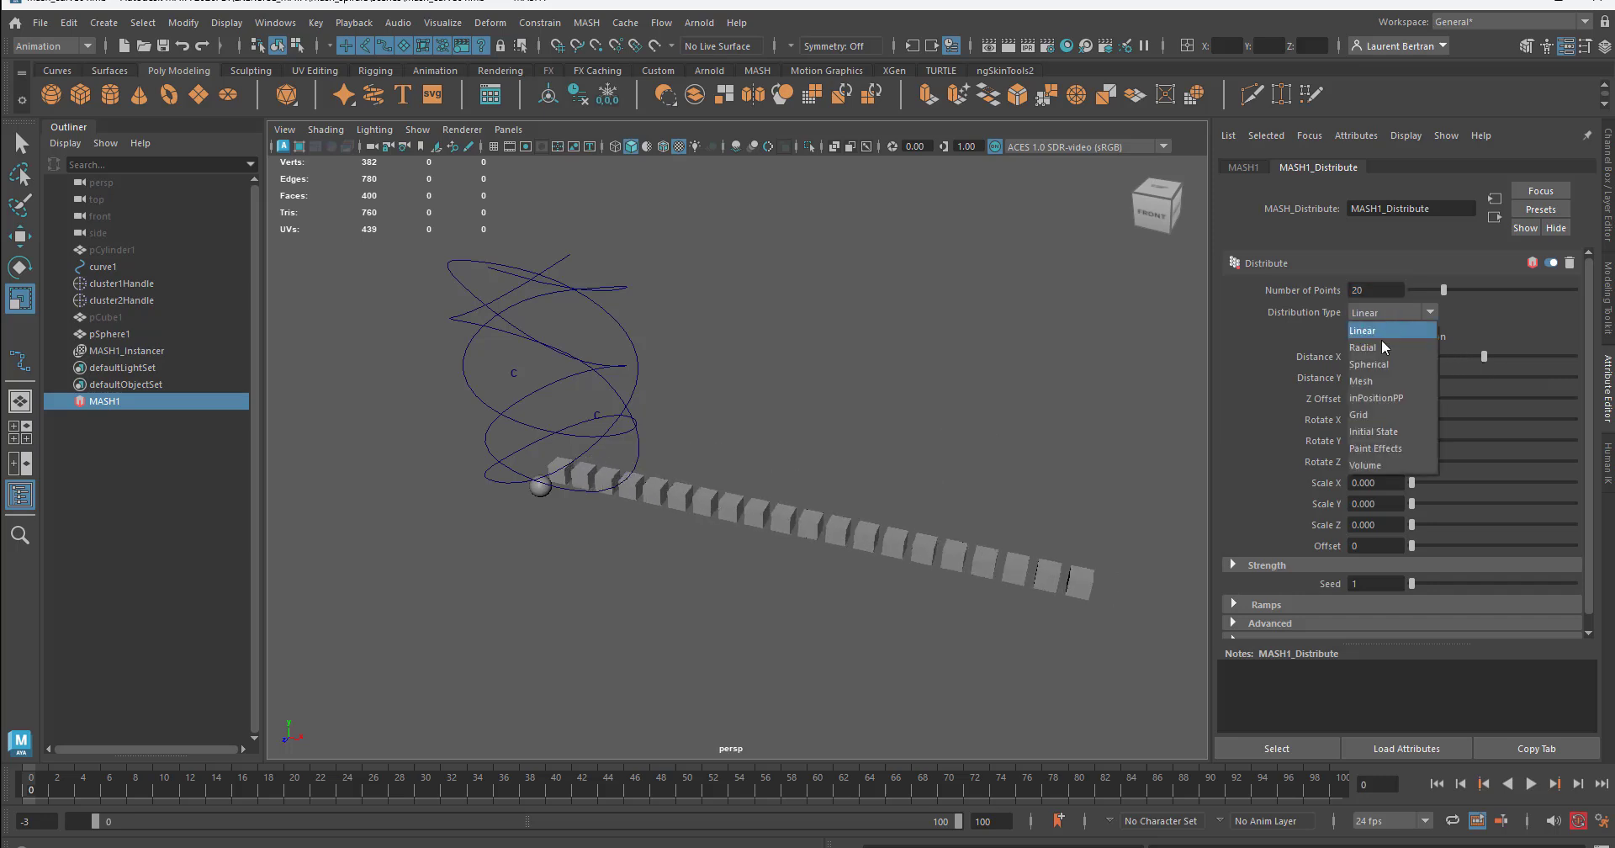
pyautogui.click(1380, 341)
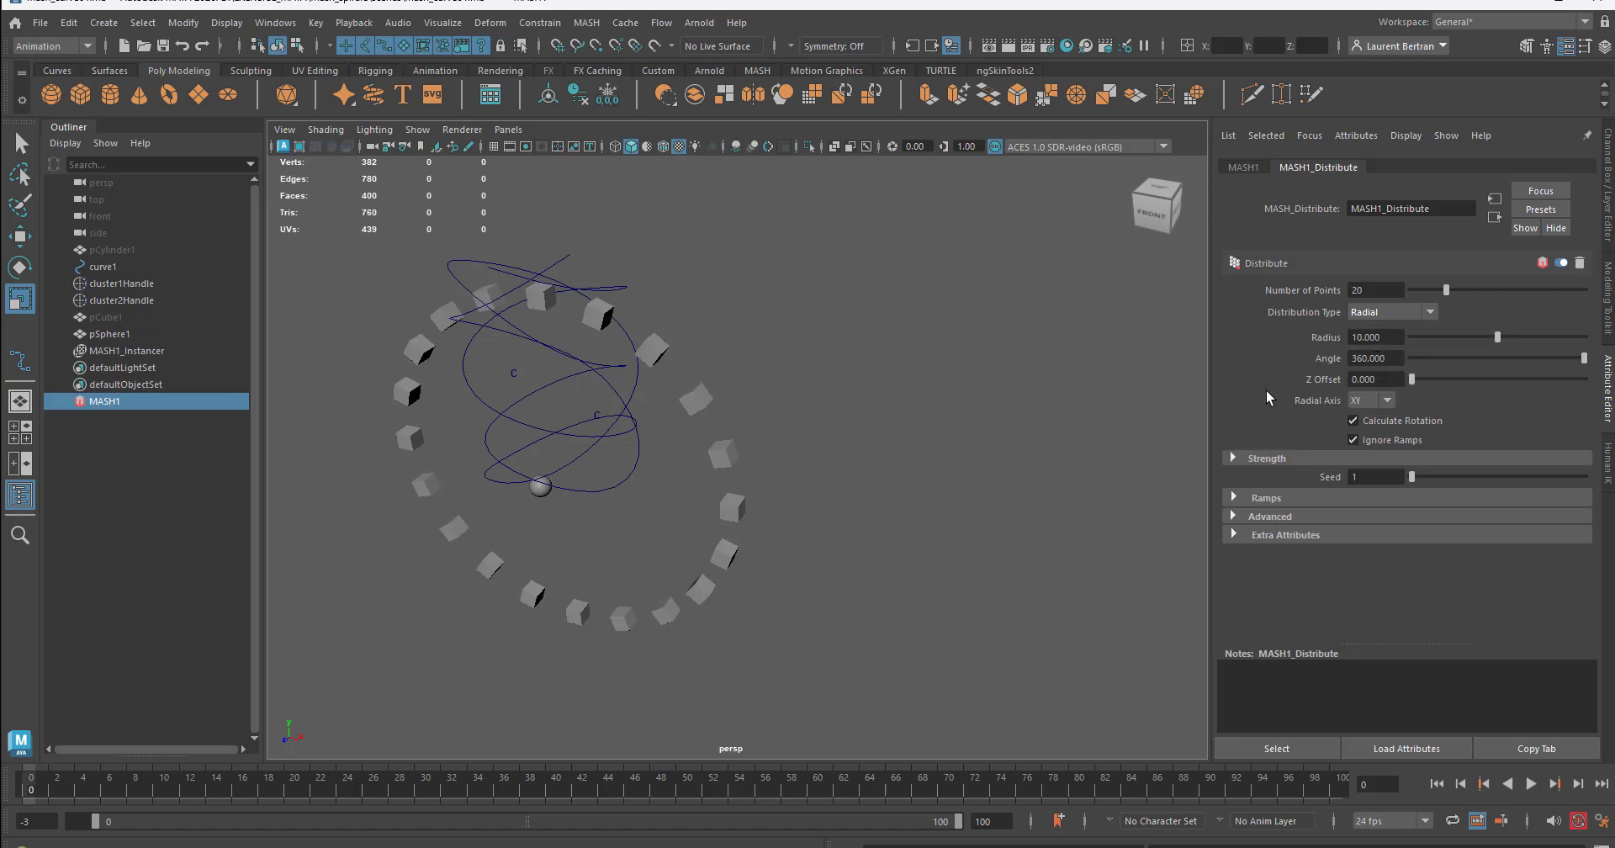
pyautogui.moveTo(1489, 336); pyautogui.dragTo(1484, 343)
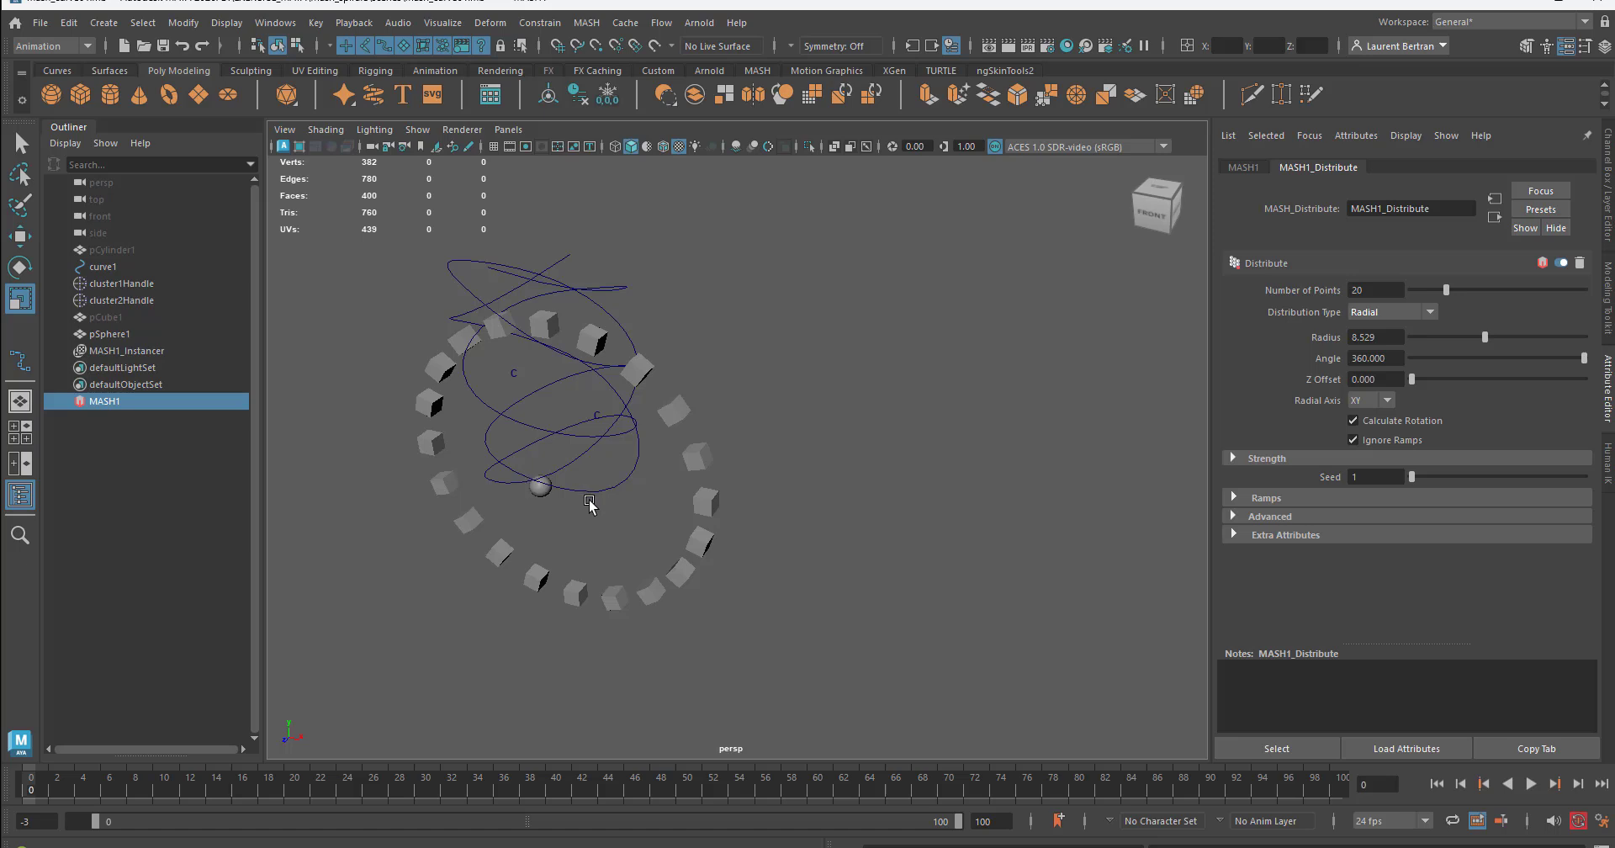
pyautogui.keyDown('alt'); pyautogui.moveTo(588, 501); pyautogui.dragTo(675, 496); pyautogui.keyUp('alt')
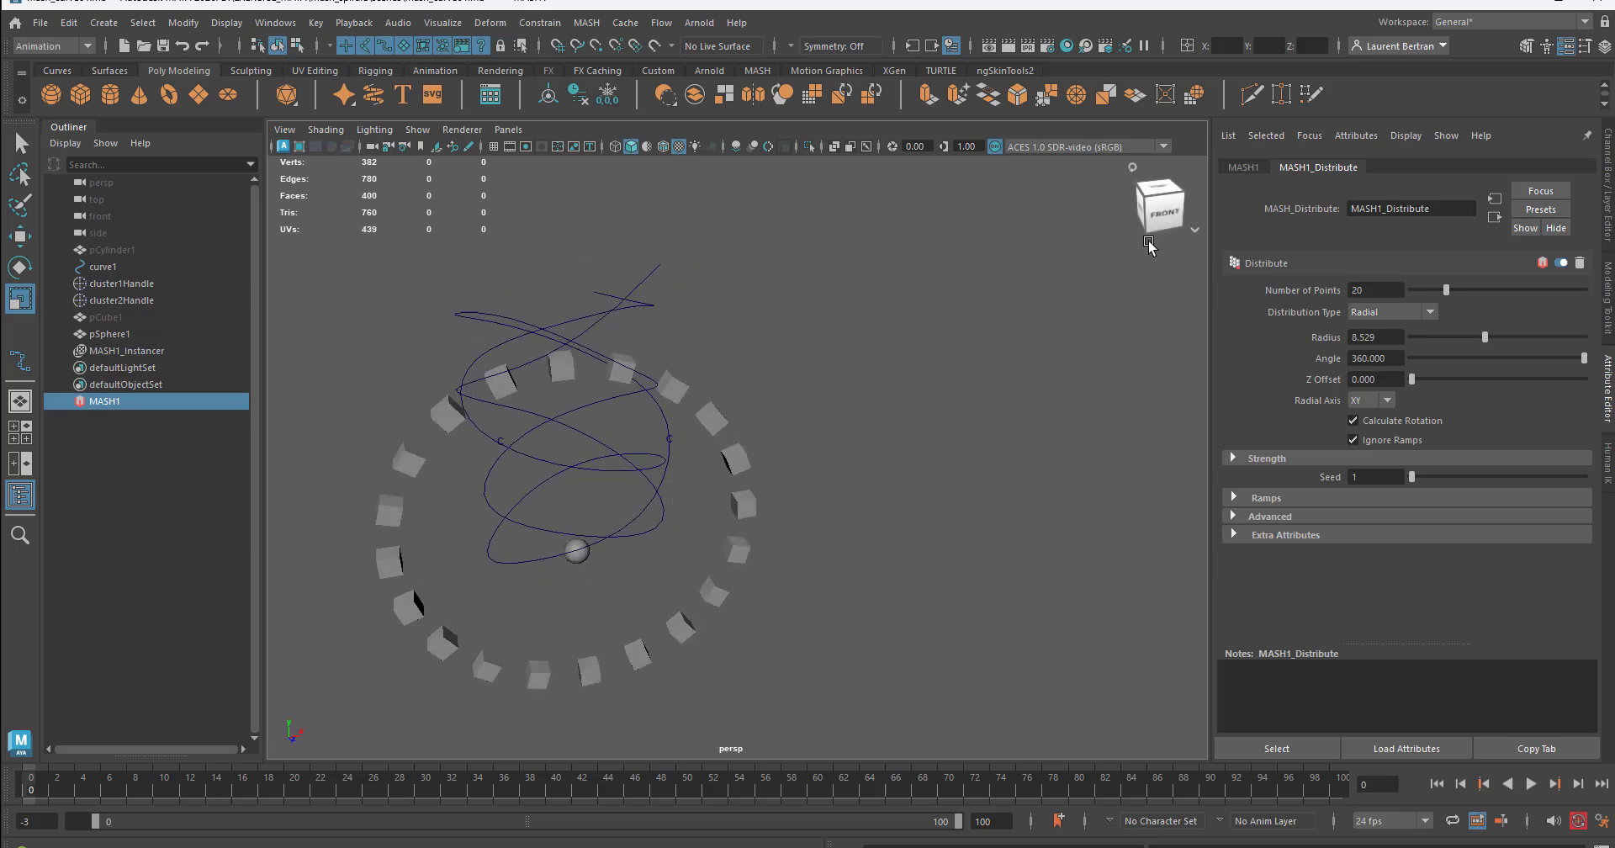
# Add a Curve node to the MASH1 network and connect curve1 as its input curve
pyautogui.click(1245, 169)
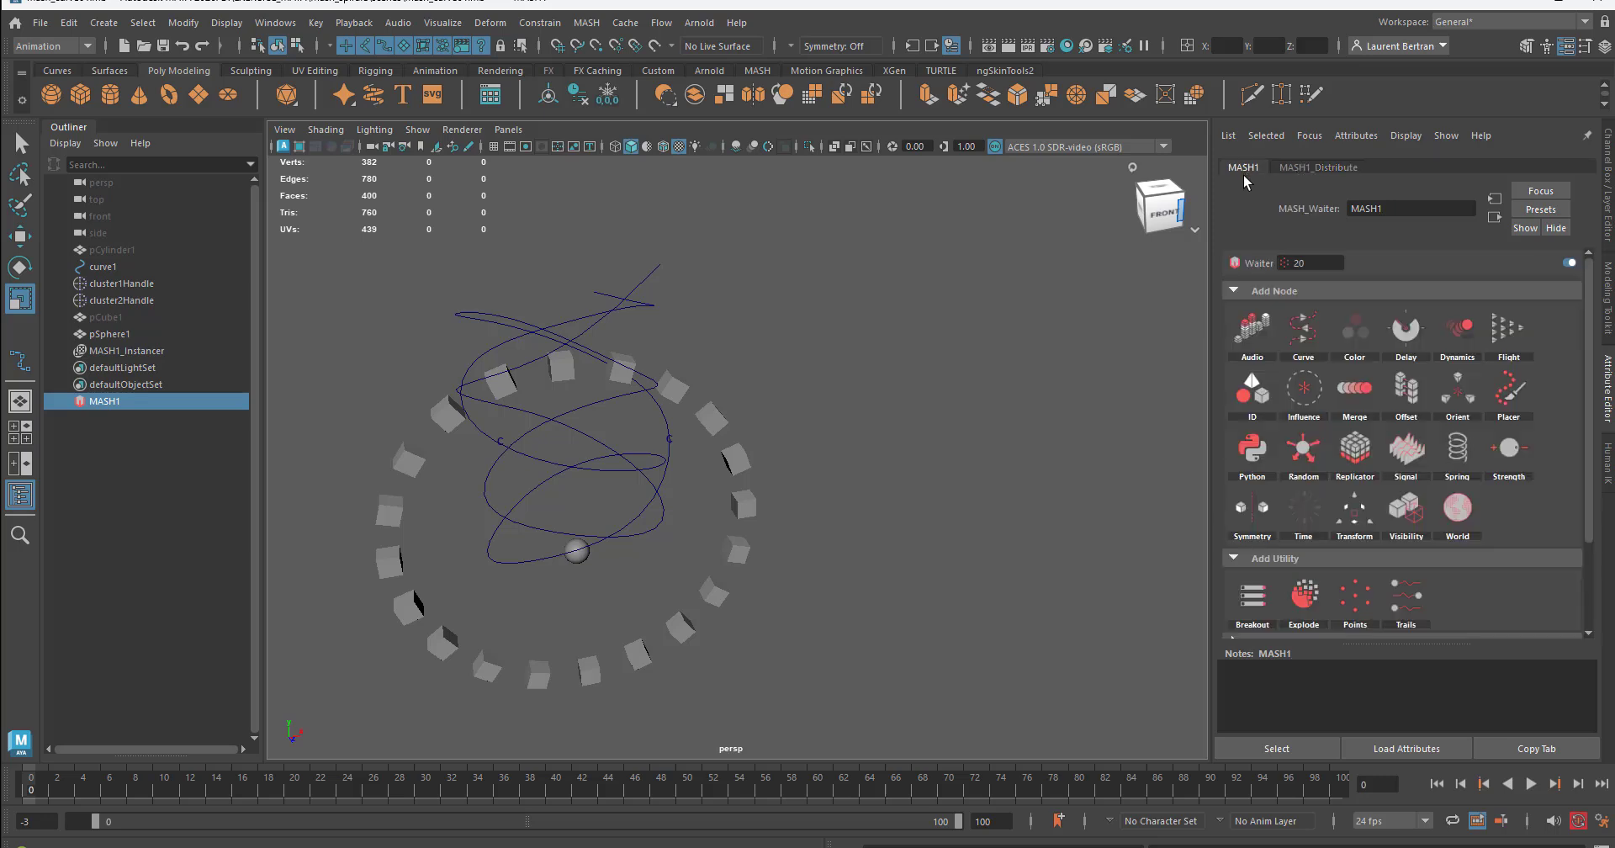
pyautogui.click(1303, 330)
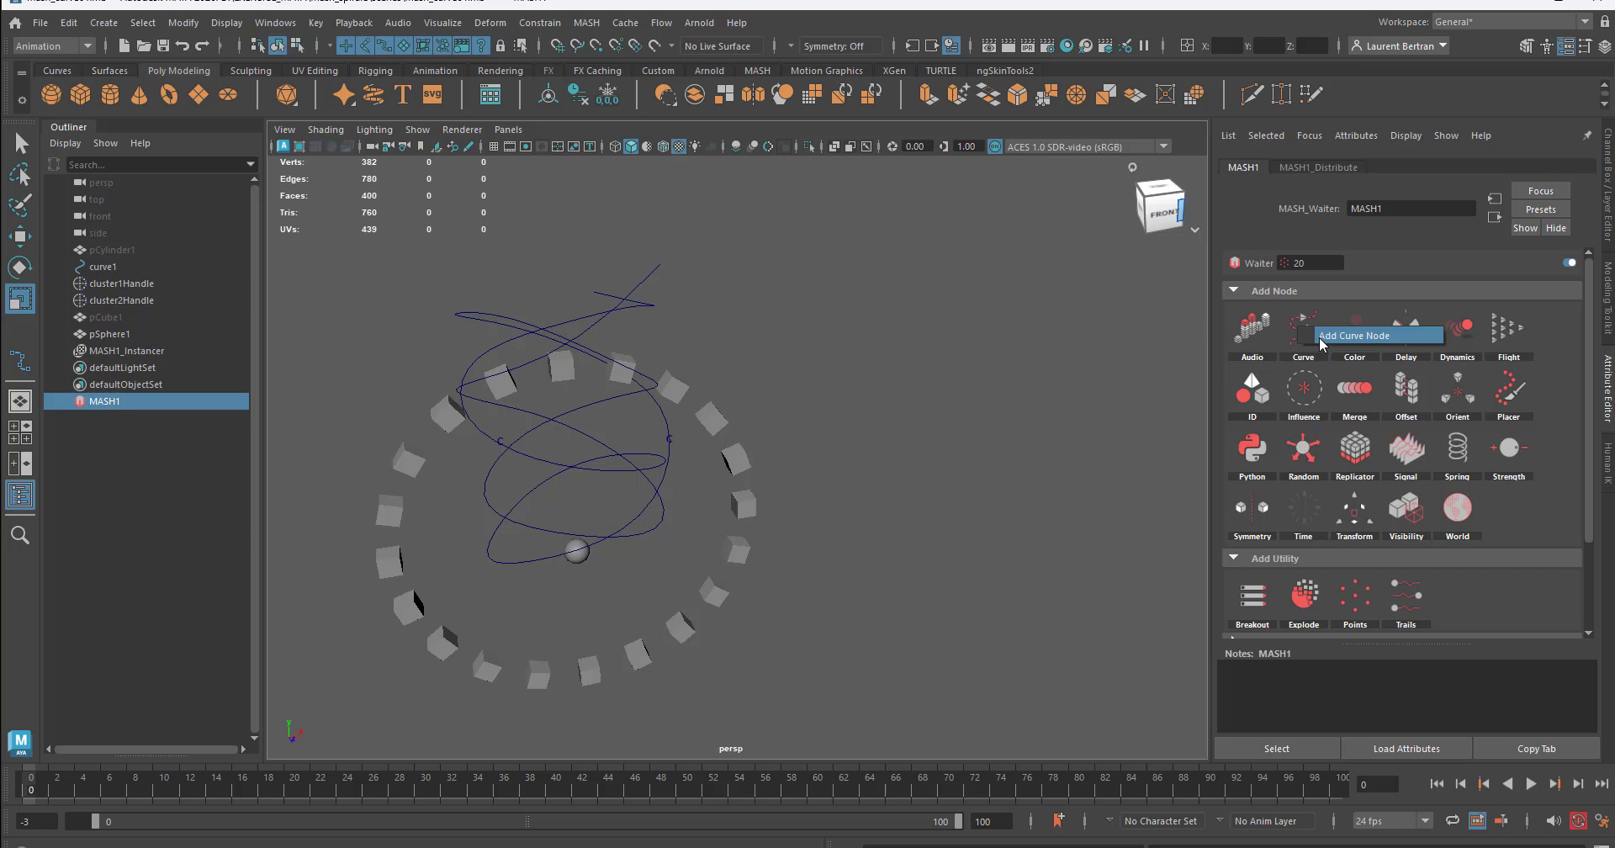
pyautogui.click(1320, 335)
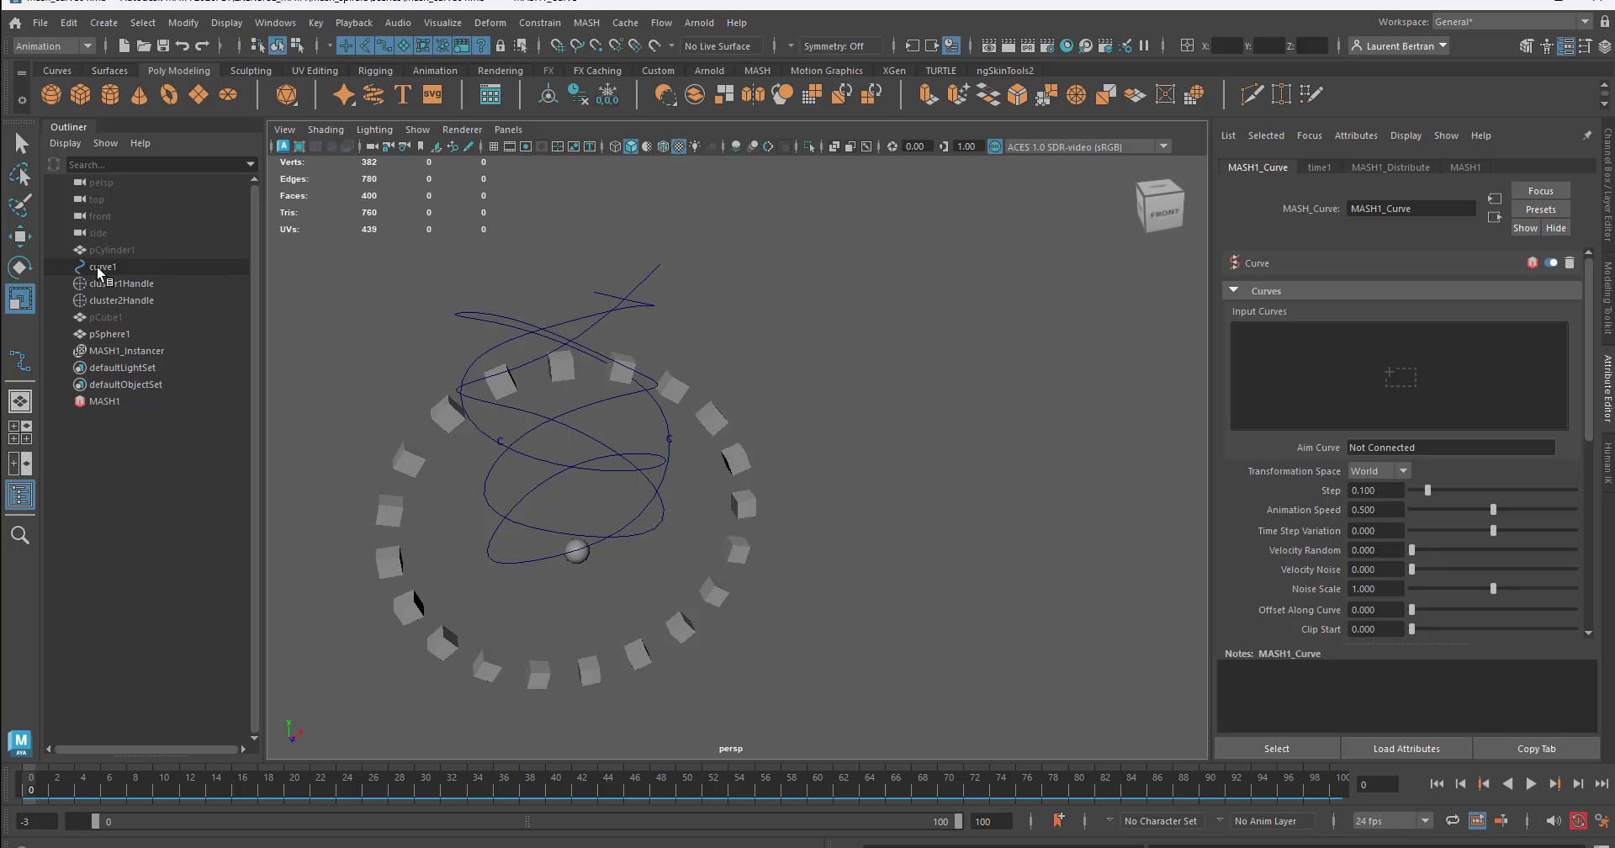
pyautogui.moveTo(99, 271); pyautogui.dragTo(1226, 405, button='middle')
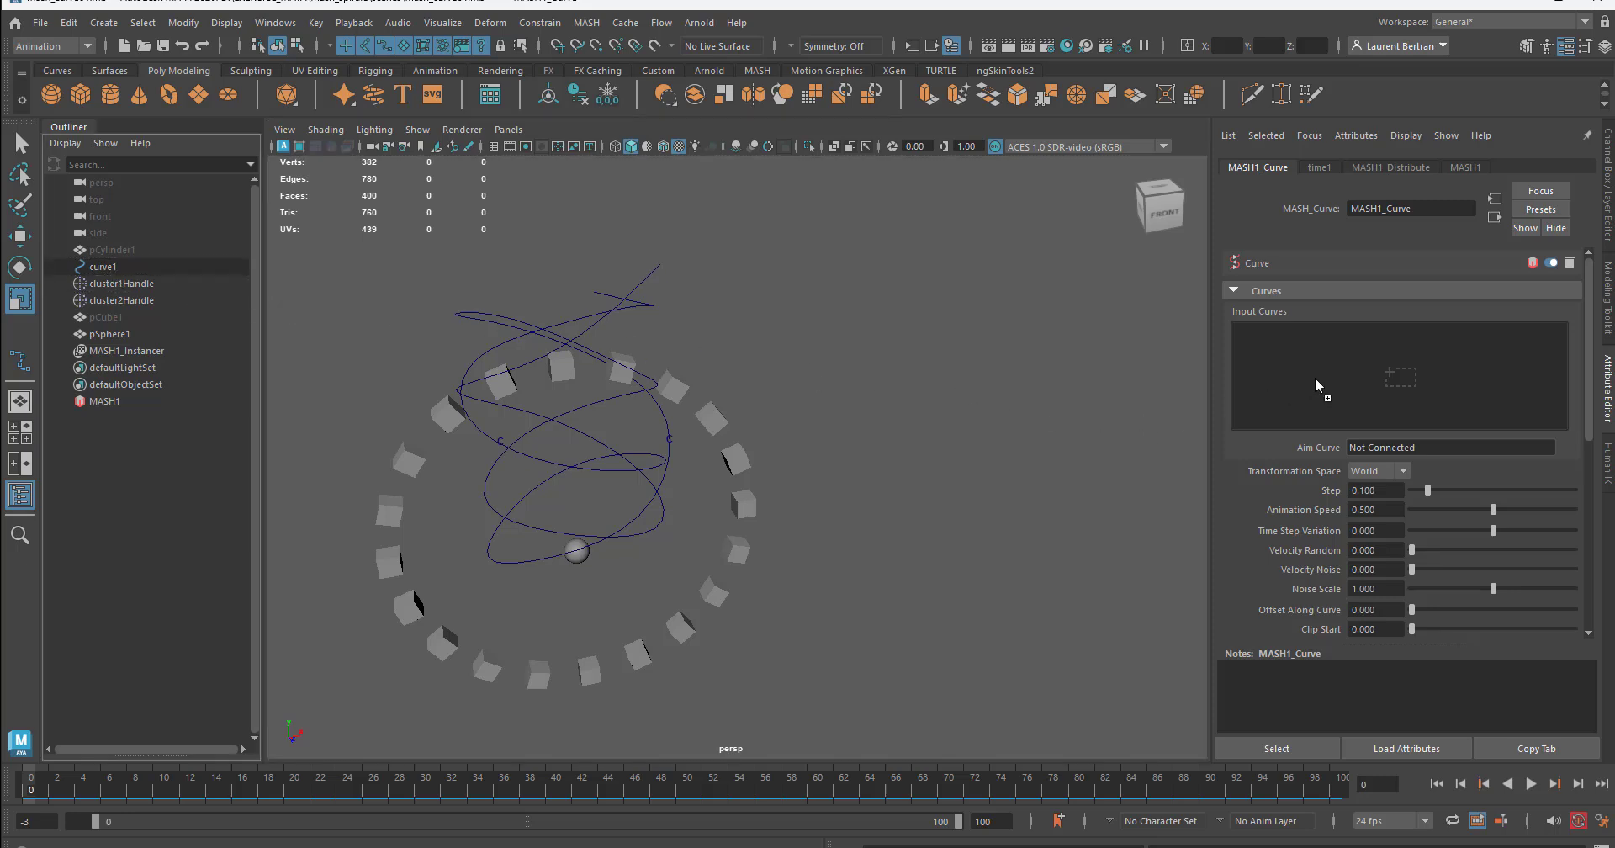
pyautogui.moveTo(1313, 376); pyautogui.dragTo(1314, 376, button='middle')
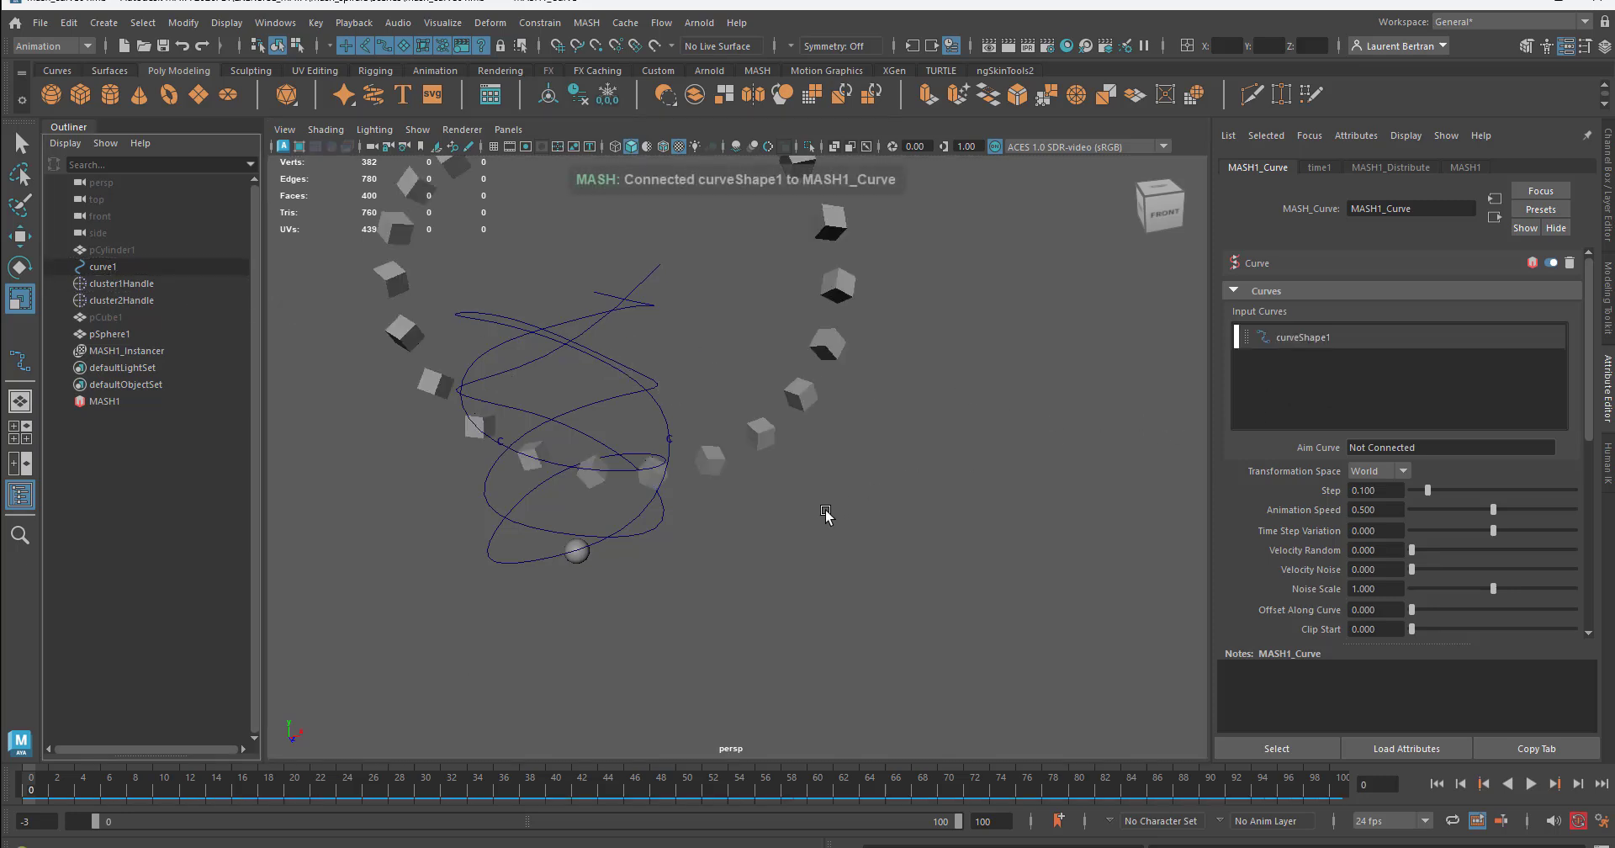
pyautogui.scroll(-5, 822, 516)
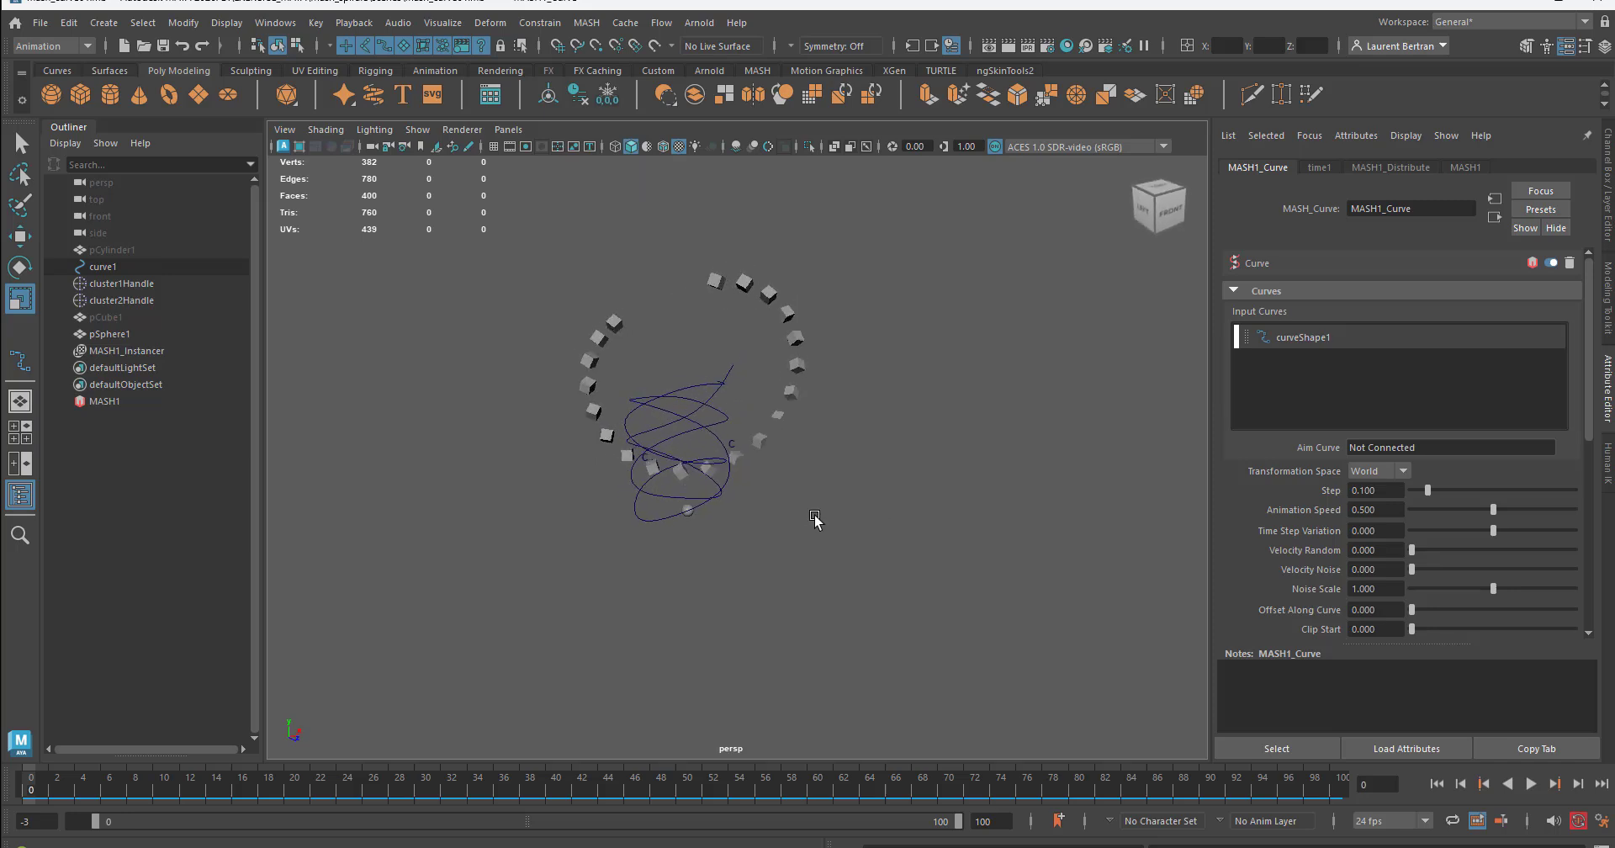
pyautogui.keyDown('alt'); pyautogui.moveTo(811, 526); pyautogui.dragTo(943, 521); pyautogui.keyUp('alt')
pyautogui.keyDown('alt'); pyautogui.moveTo(942, 526); pyautogui.dragTo(945, 560, button='middle'); pyautogui.keyUp('alt')
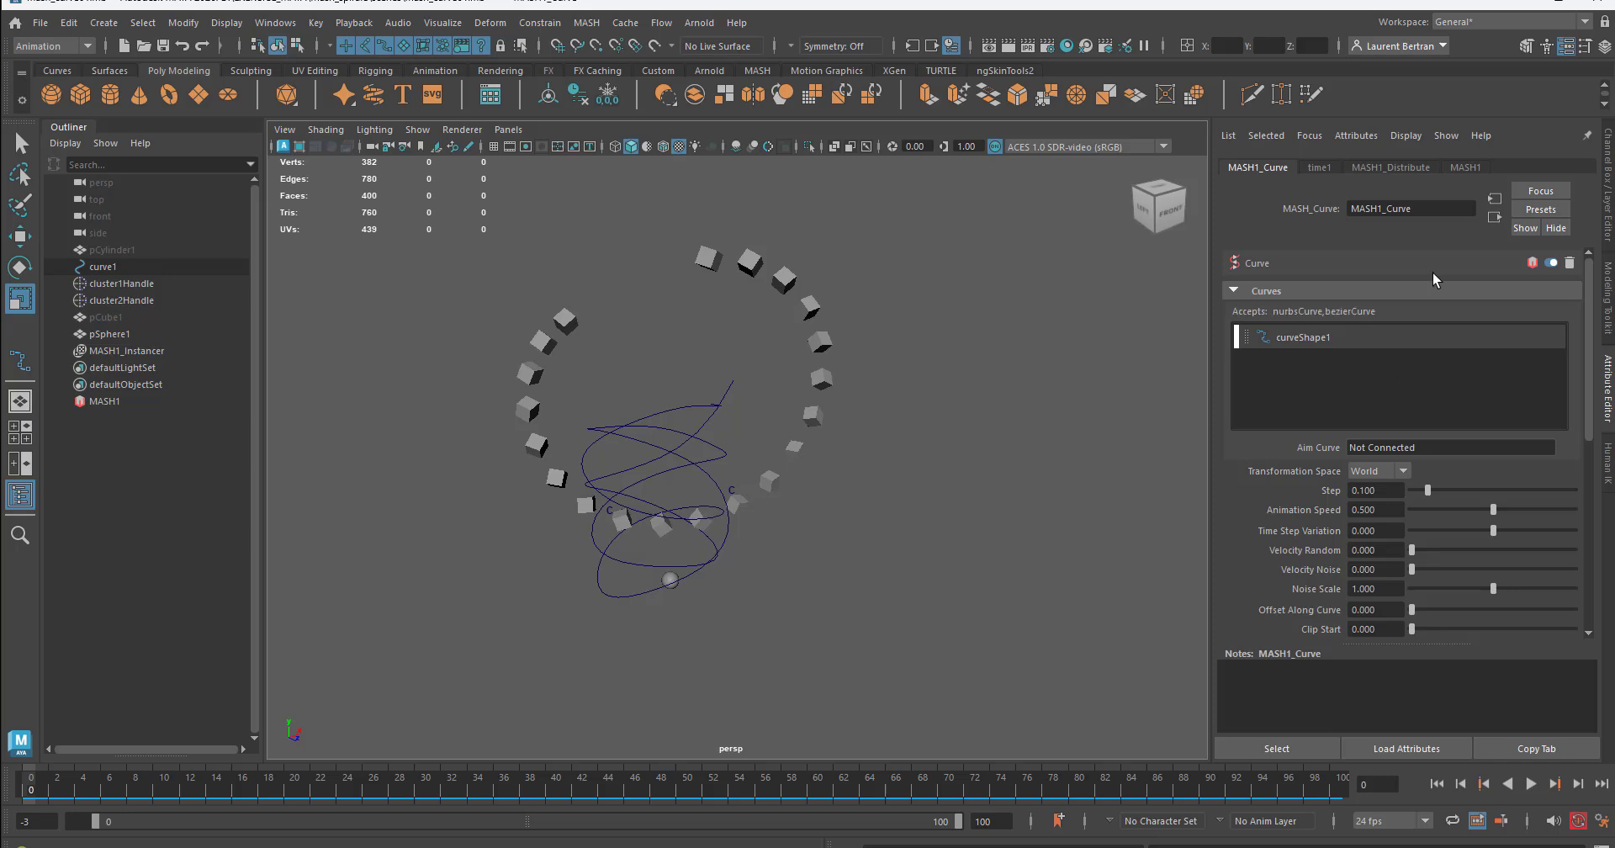
# Set the MASH distribution type to Linear with Distance X at 0
pyautogui.click(1390, 168)
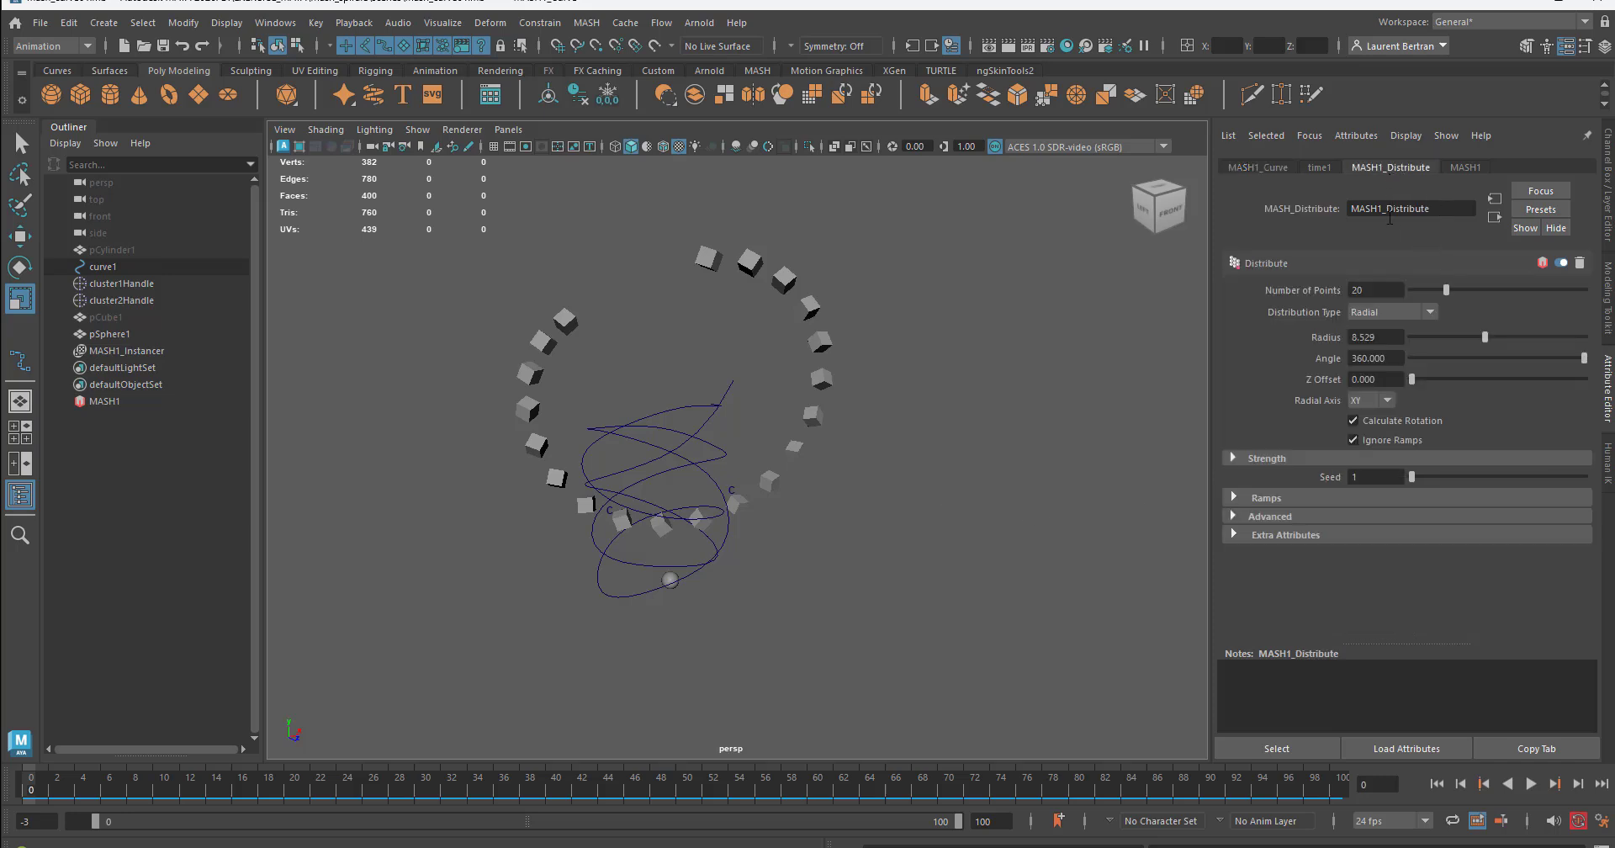
pyautogui.click(1379, 312)
pyautogui.click(1379, 328)
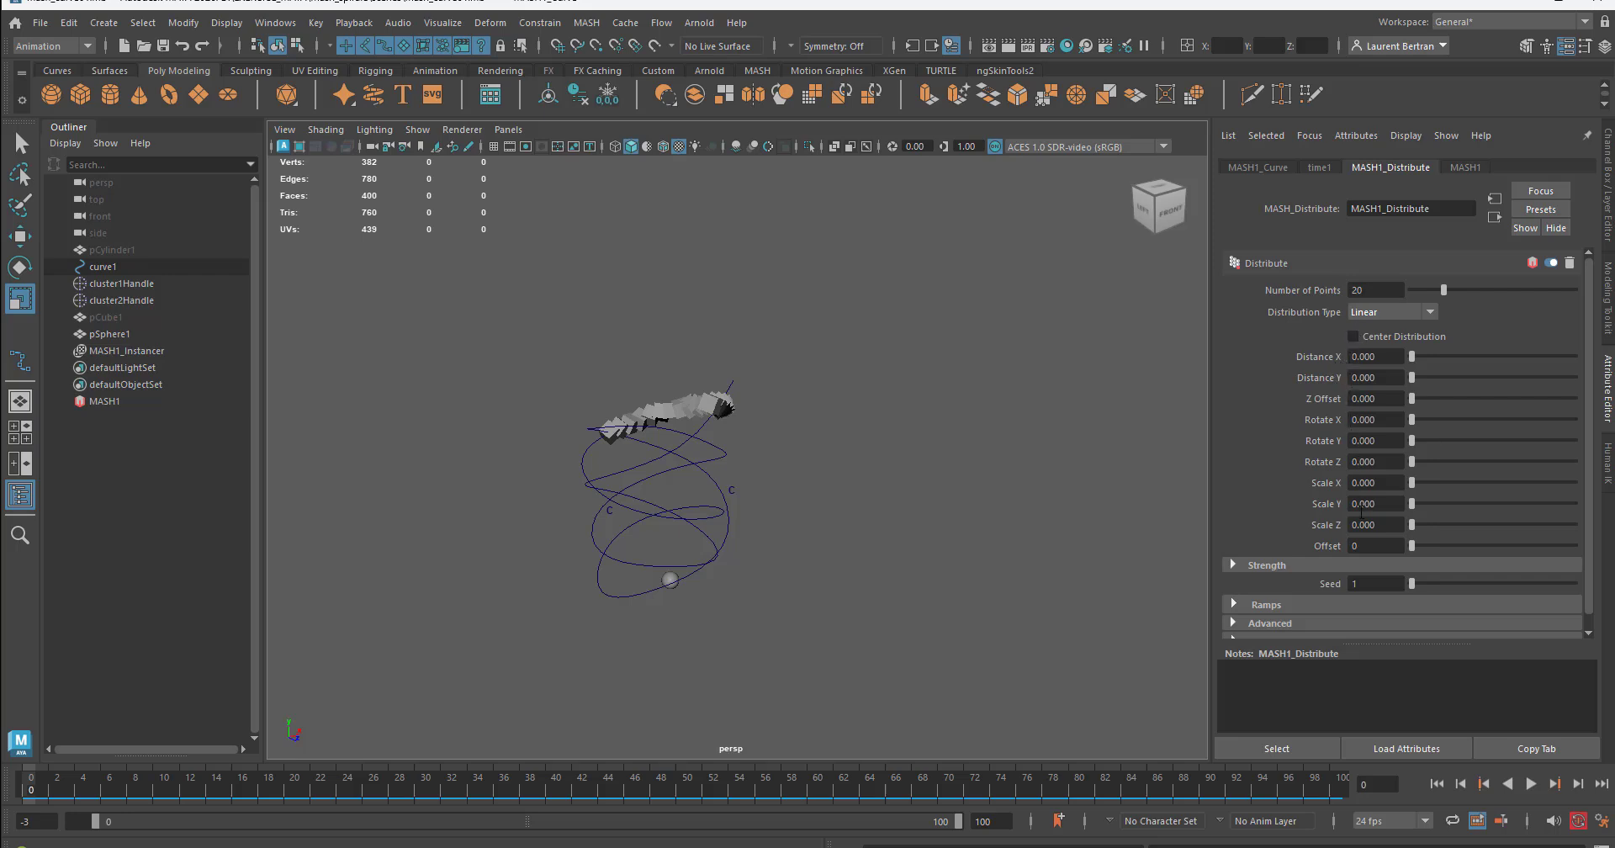
pyautogui.keyDown('alt'); pyautogui.moveTo(805, 459); pyautogui.dragTo(930, 491); pyautogui.keyUp('alt')
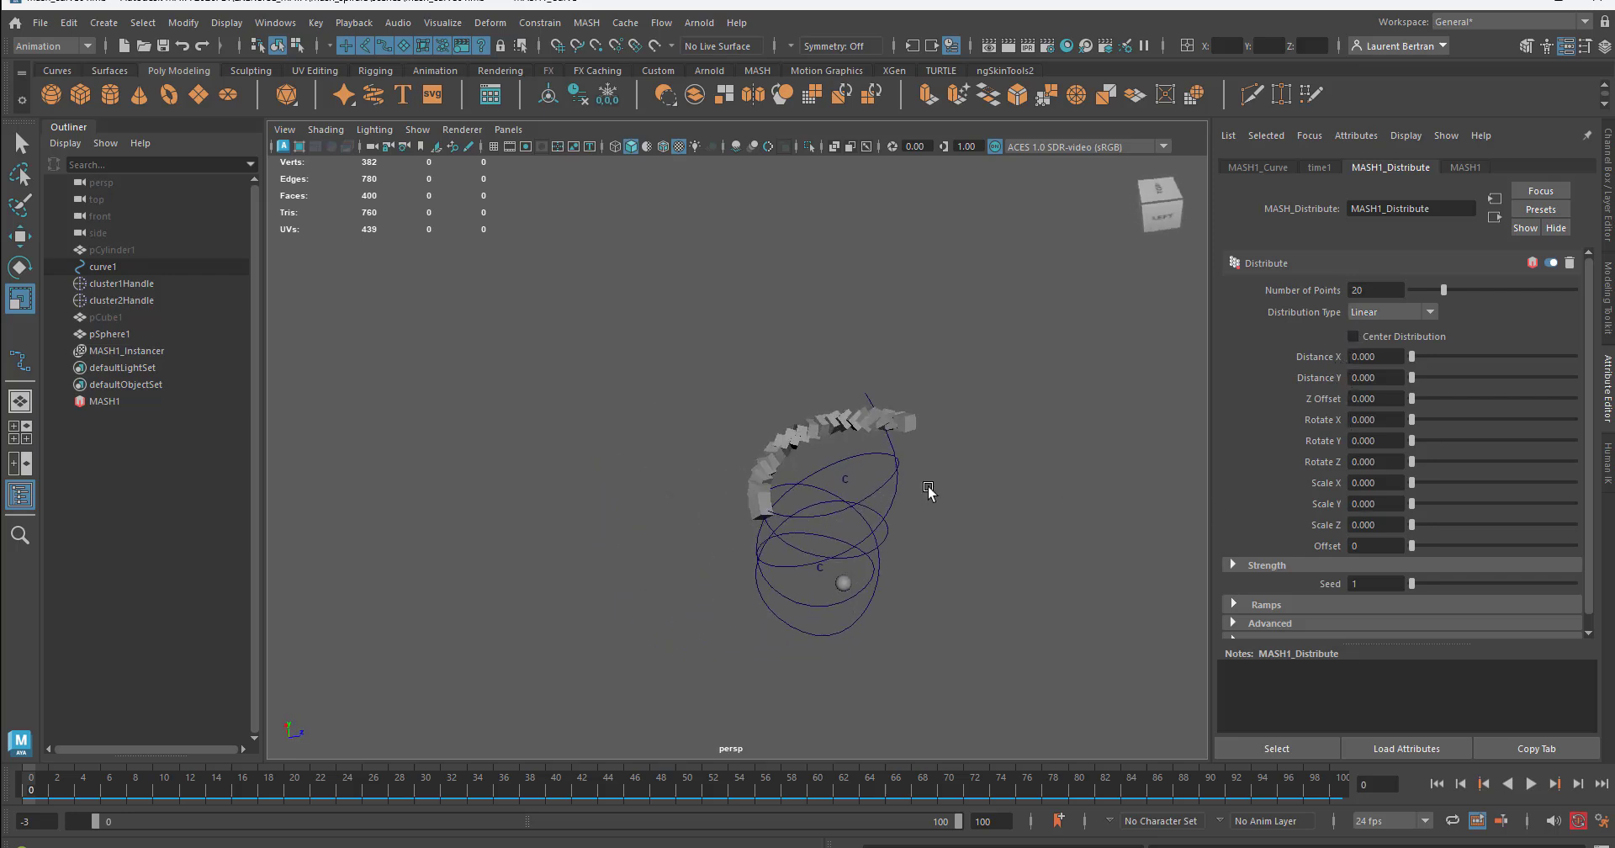
pyautogui.keyDown('alt'); pyautogui.moveTo(930, 490); pyautogui.dragTo(1165, 504, button='right'); pyautogui.keyUp('alt')
pyautogui.keyDown('alt'); pyautogui.moveTo(1165, 504); pyautogui.dragTo(943, 404, button='middle'); pyautogui.keyUp('alt')
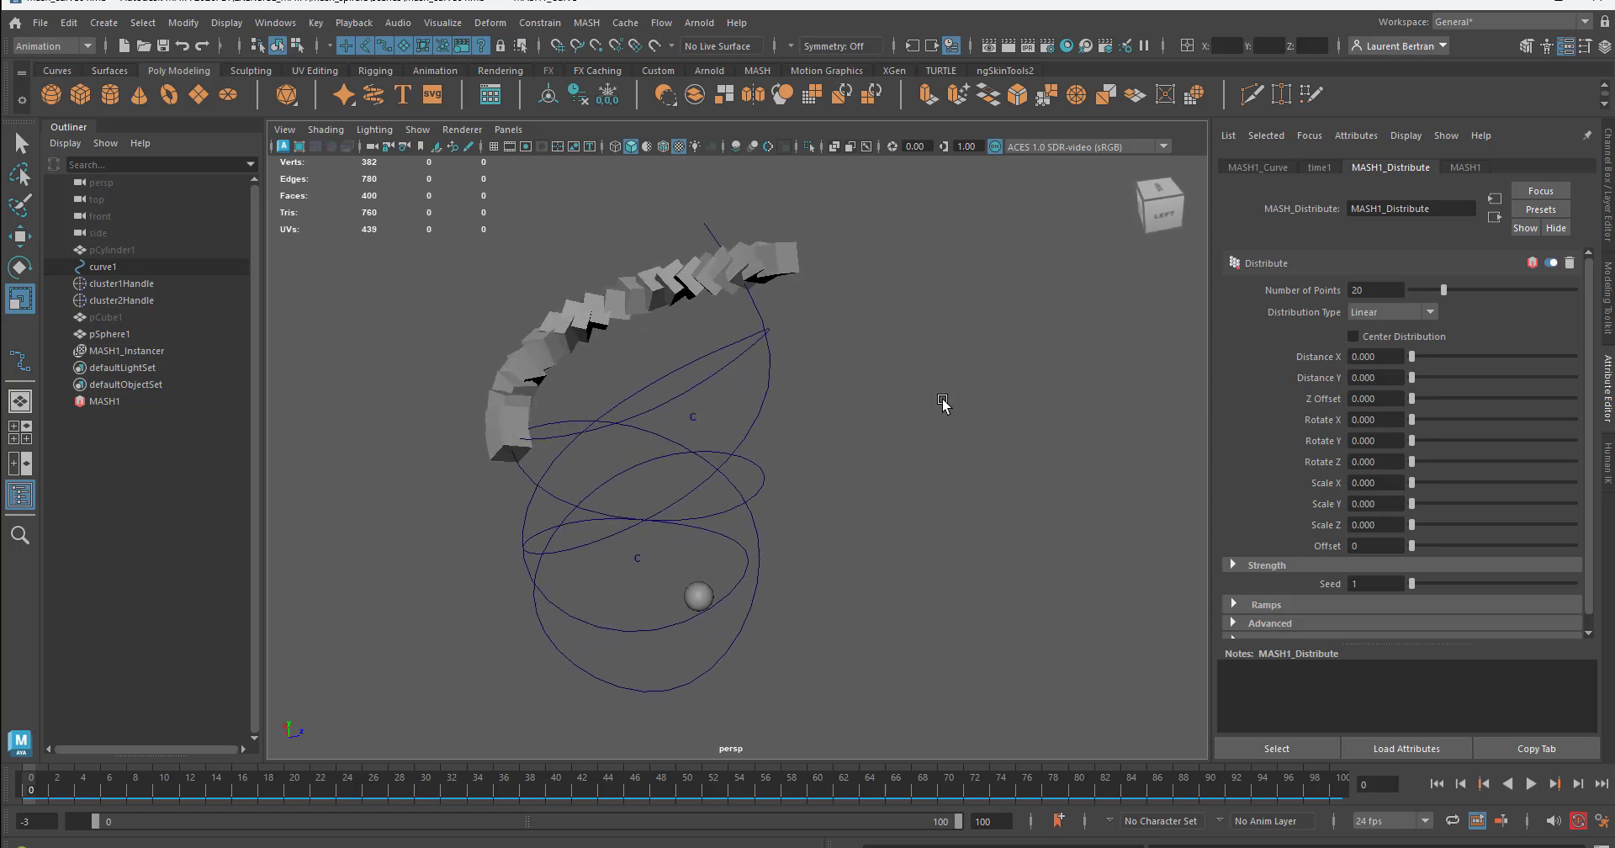
pyautogui.moveTo(943, 404)
pyautogui.keyDown('alt'); pyautogui.mouseDown()
pyautogui.moveTo(944, 384)
pyautogui.moveTo(912, 412)
pyautogui.mouseUp(); pyautogui.keyUp('alt')
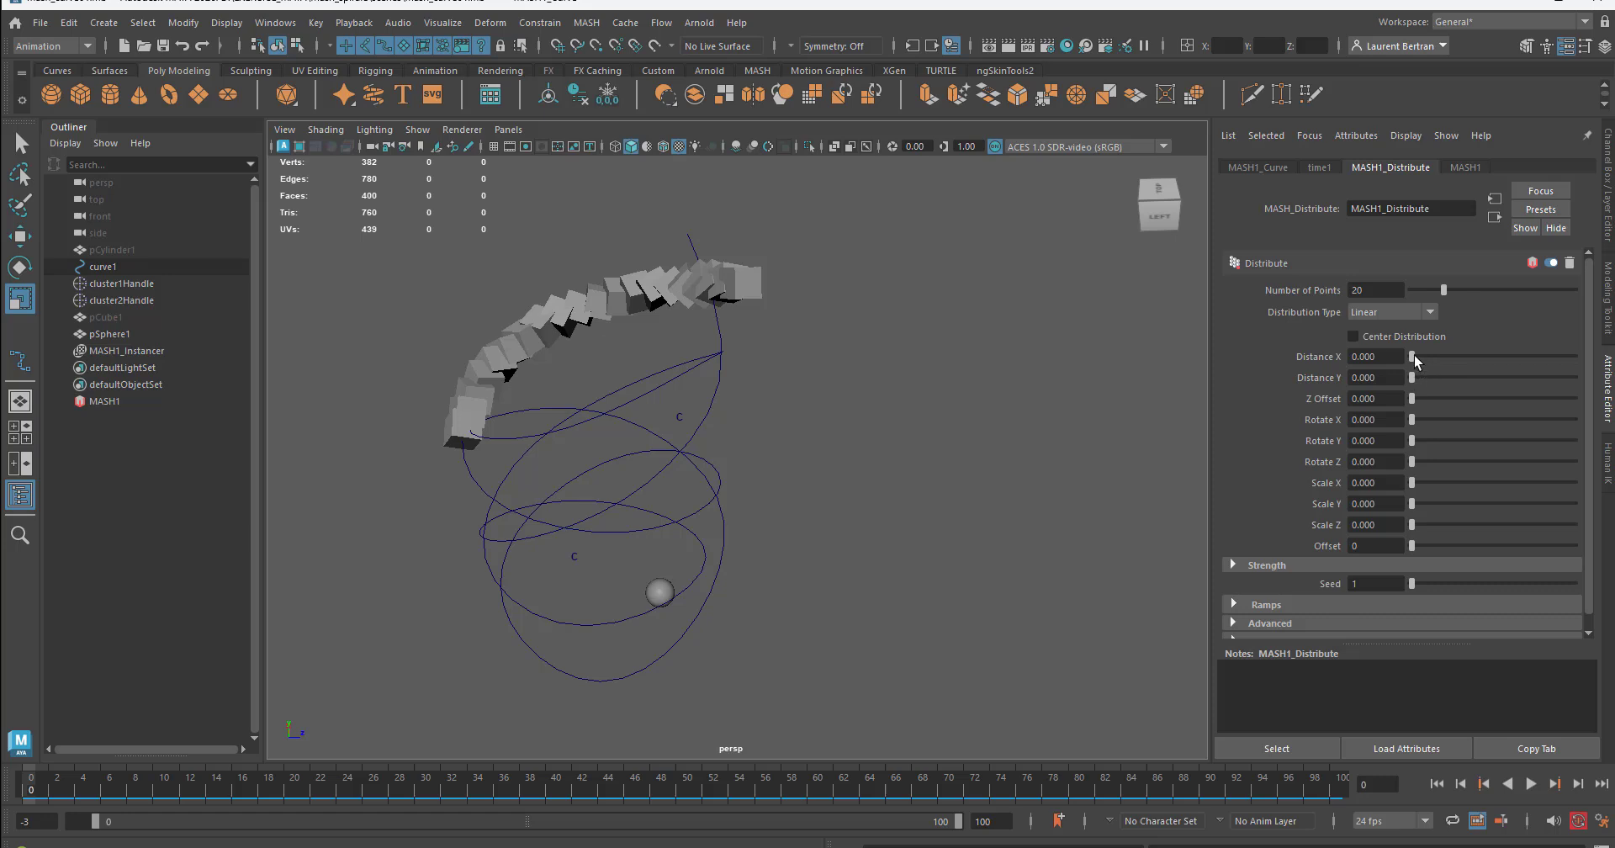
pyautogui.moveTo(1412, 356)
pyautogui.mouseDown()
pyautogui.moveTo(1466, 362)
pyautogui.moveTo(1386, 362)
pyautogui.mouseUp()
pyautogui.keyDown('alt'); pyautogui.moveTo(651, 496); pyautogui.dragTo(738, 508); pyautogui.keyUp('alt')
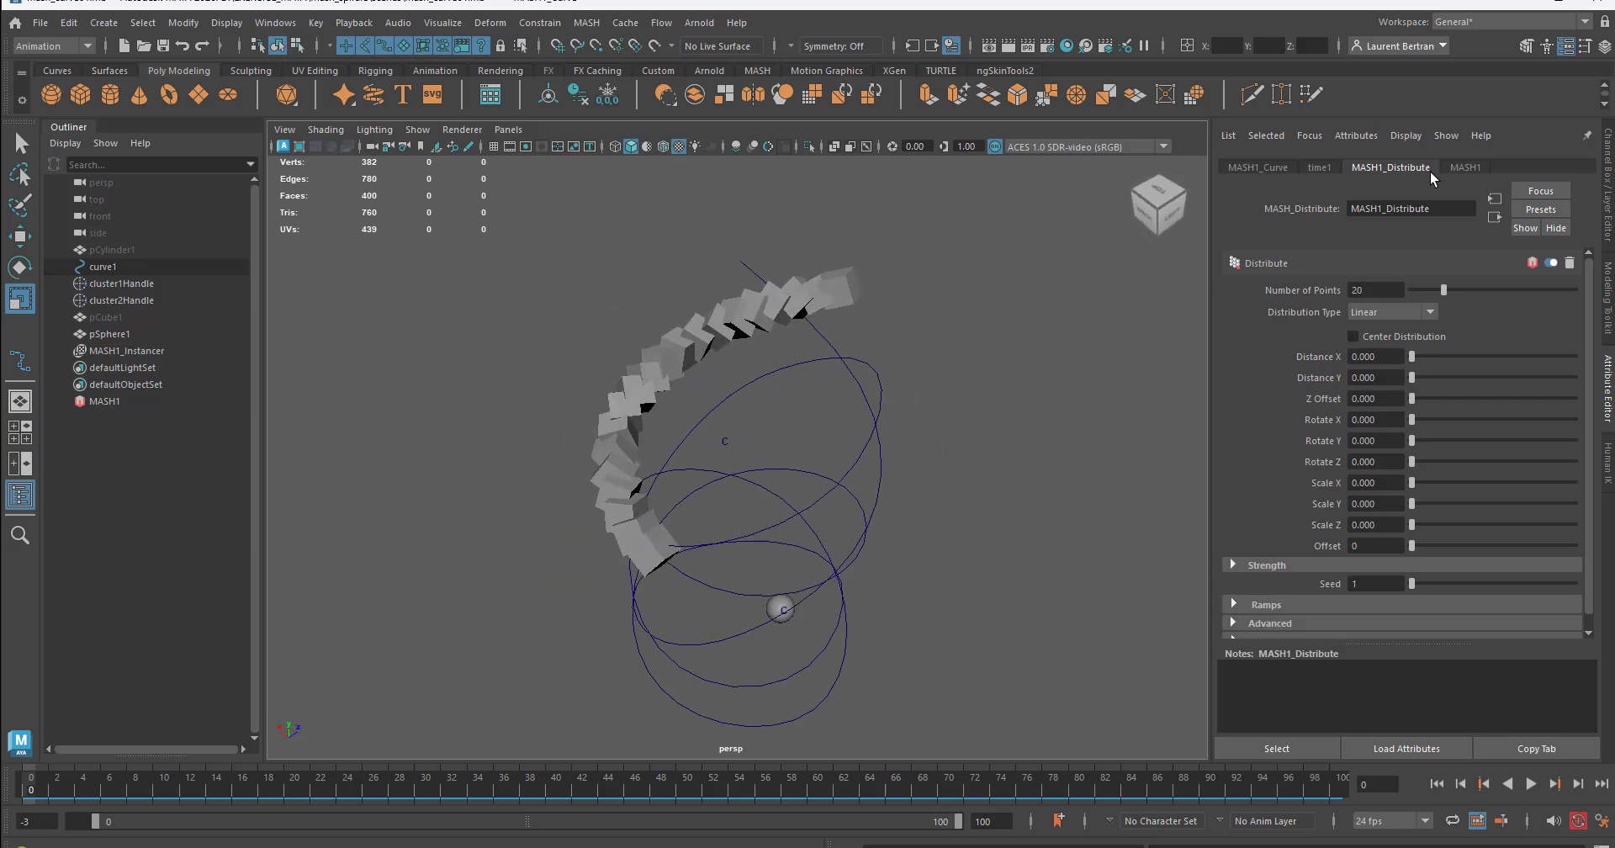
# Reduce the MASH Curve node's Step to 0 so the cubes gather at the start of the spiral
pyautogui.click(1259, 168)
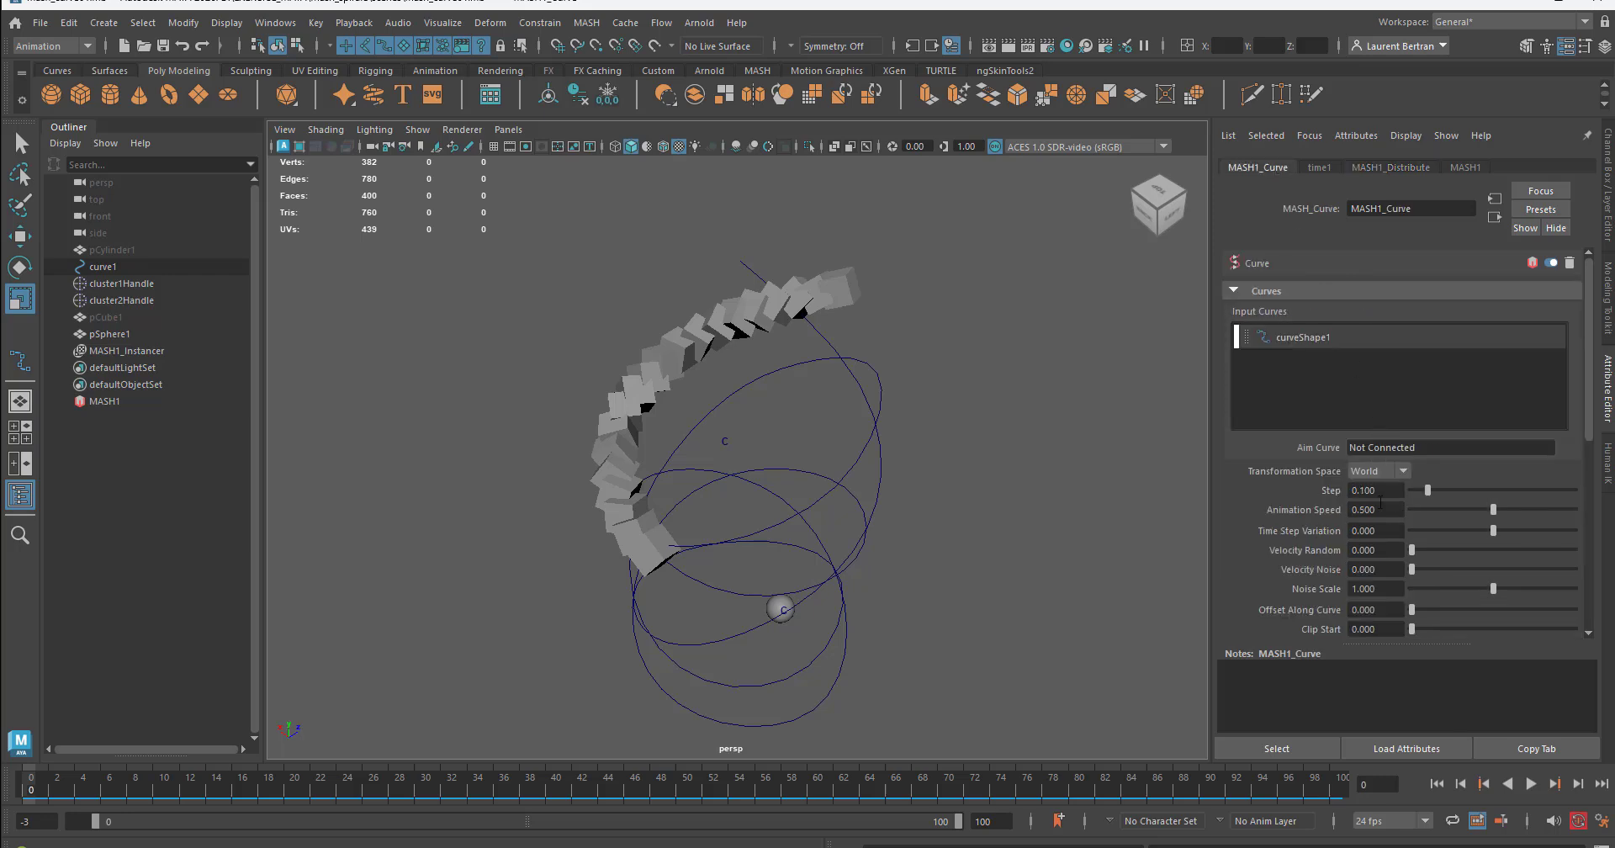
pyautogui.moveTo(1427, 489)
pyautogui.mouseDown()
pyautogui.moveTo(1514, 497)
pyautogui.moveTo(1403, 505)
pyautogui.mouseUp()
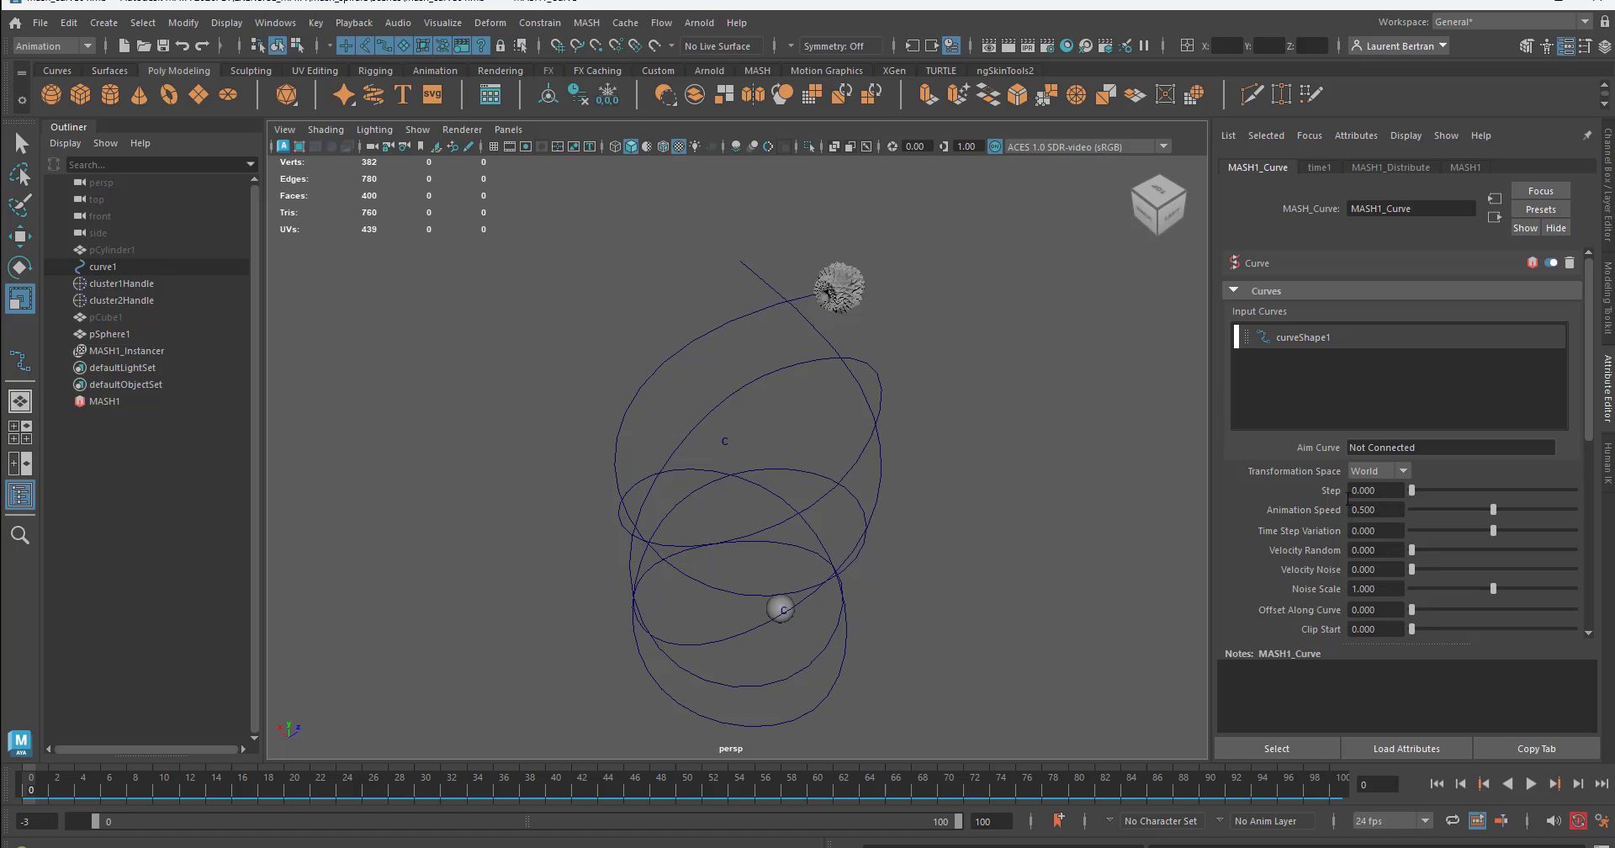
pyautogui.moveTo(892, 523)
pyautogui.keyDown('alt'); pyautogui.mouseDown()
pyautogui.moveTo(930, 522)
pyautogui.moveTo(906, 521)
pyautogui.mouseUp(); pyautogui.keyUp('alt')
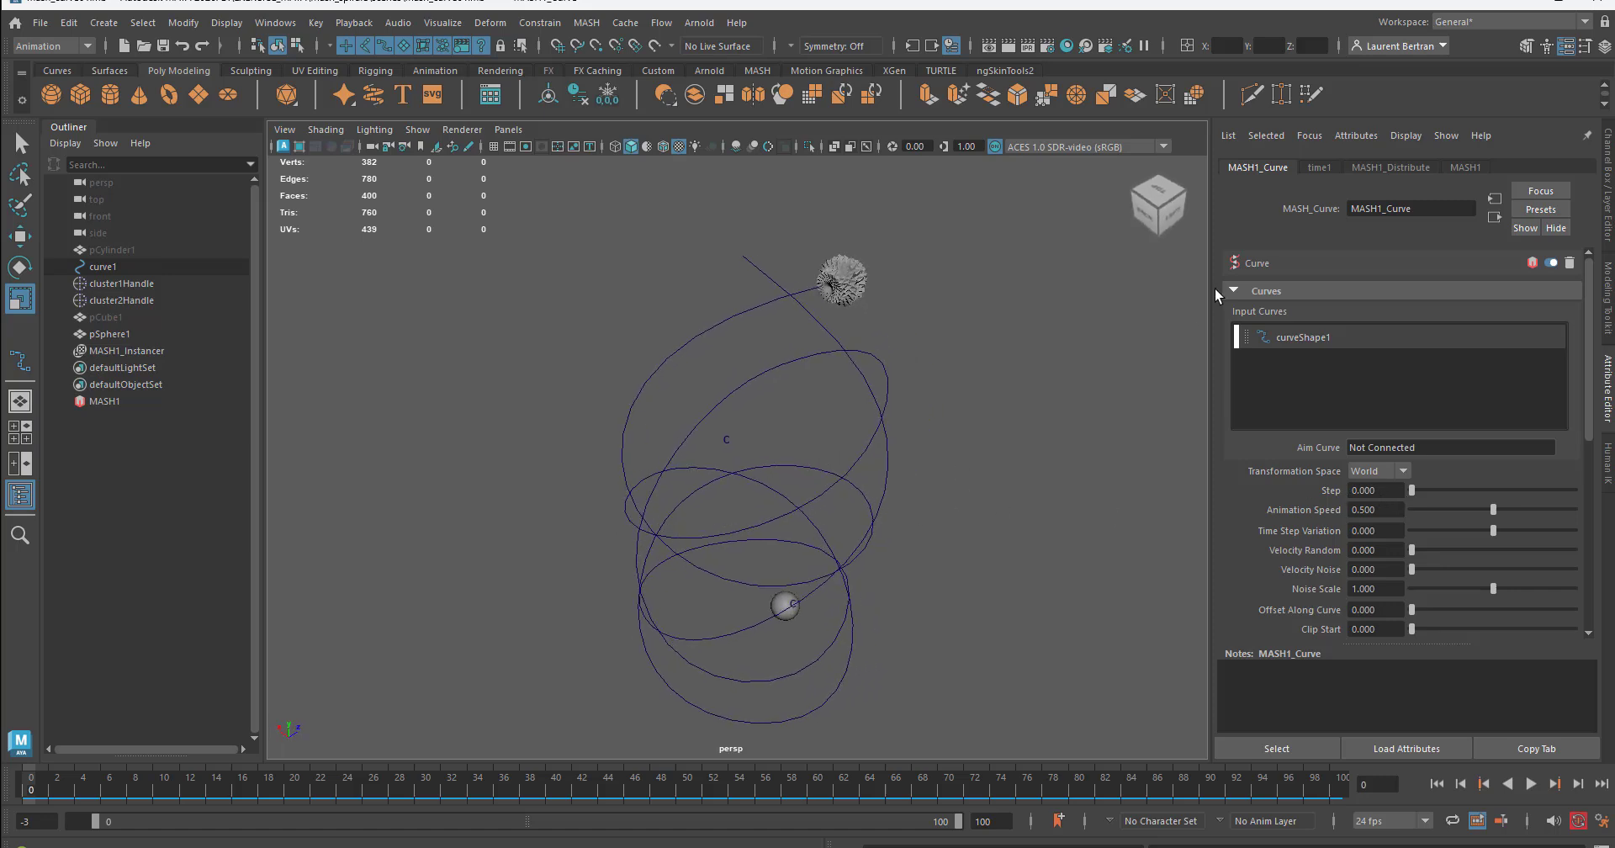
# Set the MASH distribution's Number of Points to 30
pyautogui.click(1421, 171)
pyautogui.moveTo(1375, 296); pyautogui.dragTo(1301, 287)
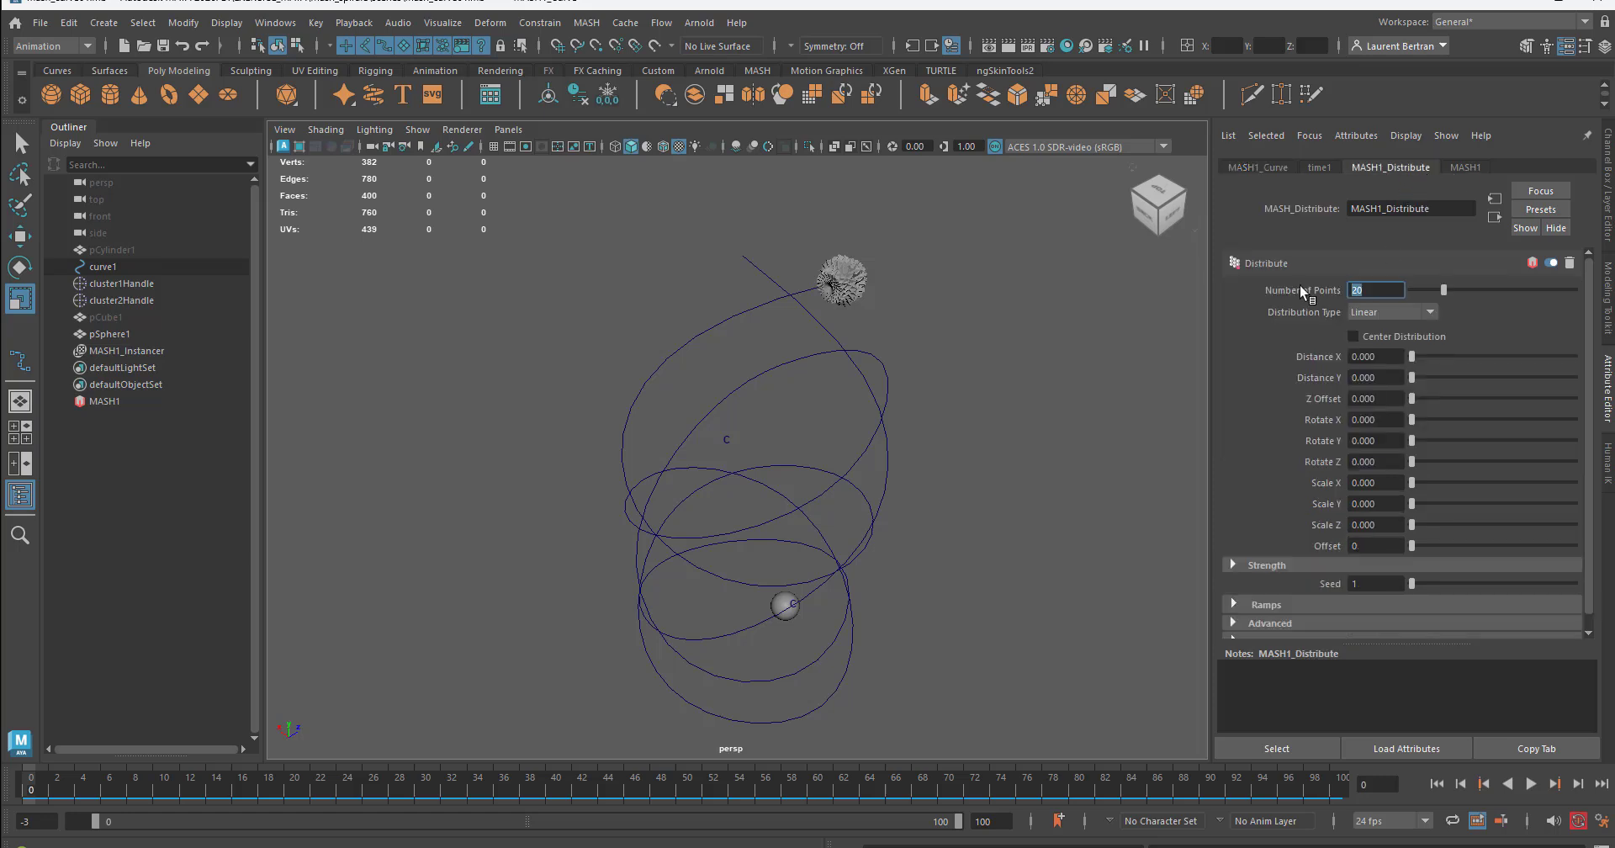
pyautogui.write('30')
pyautogui.press('Return')
# Raise the MASH1_Curve node's Step to 1 so the cubes spread along the whole spiral
pyautogui.click(1270, 168)
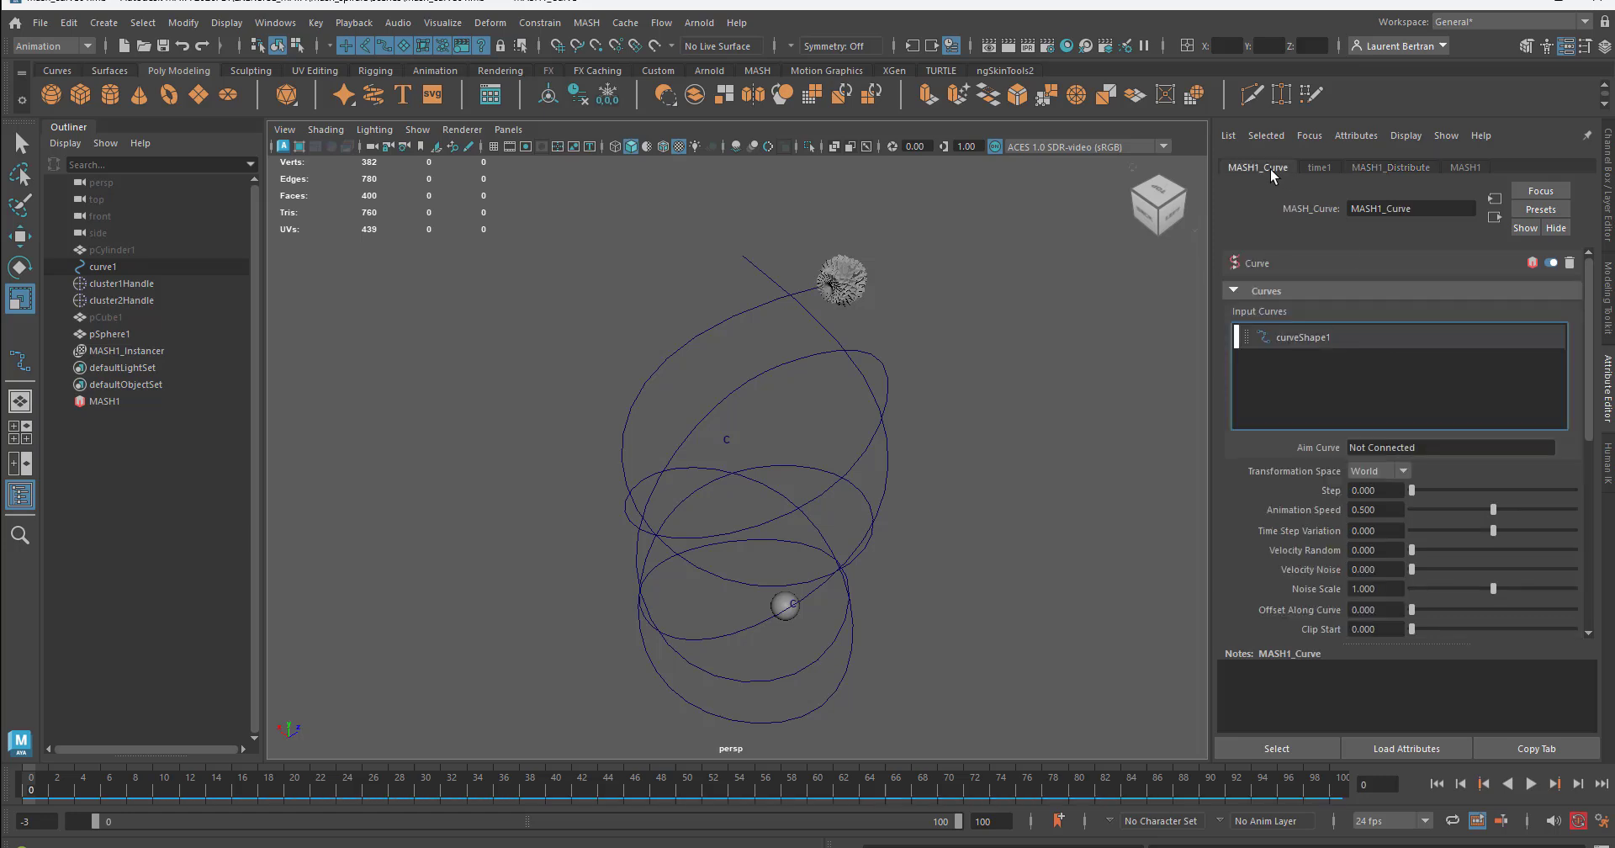
pyautogui.rightClick(1391, 488)
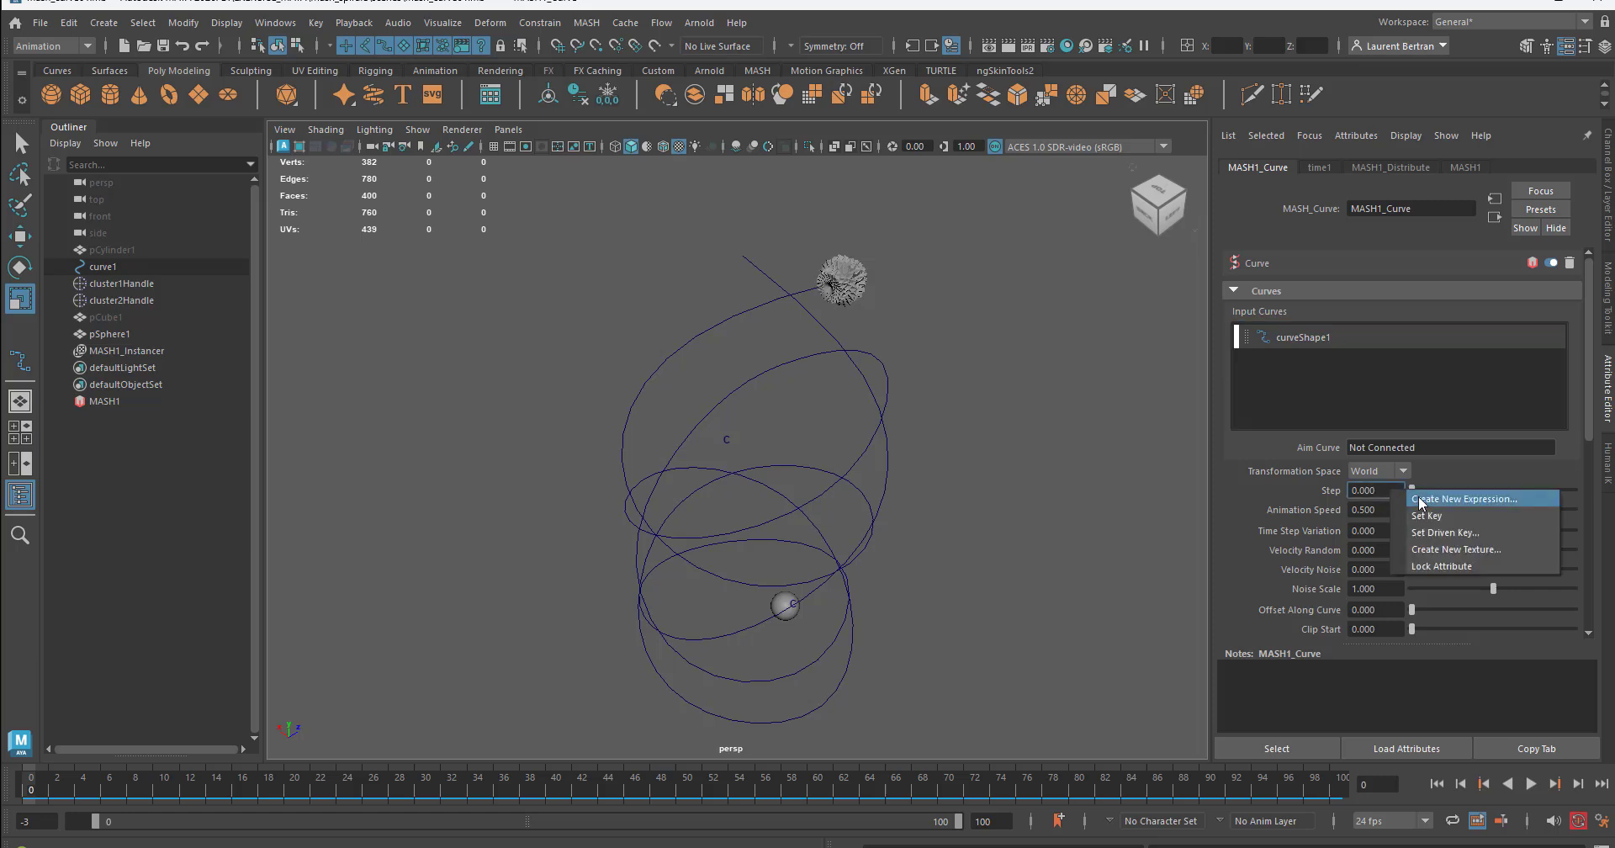
pyautogui.click(1289, 495)
pyautogui.moveTo(1412, 491); pyautogui.dragTo(1581, 515)
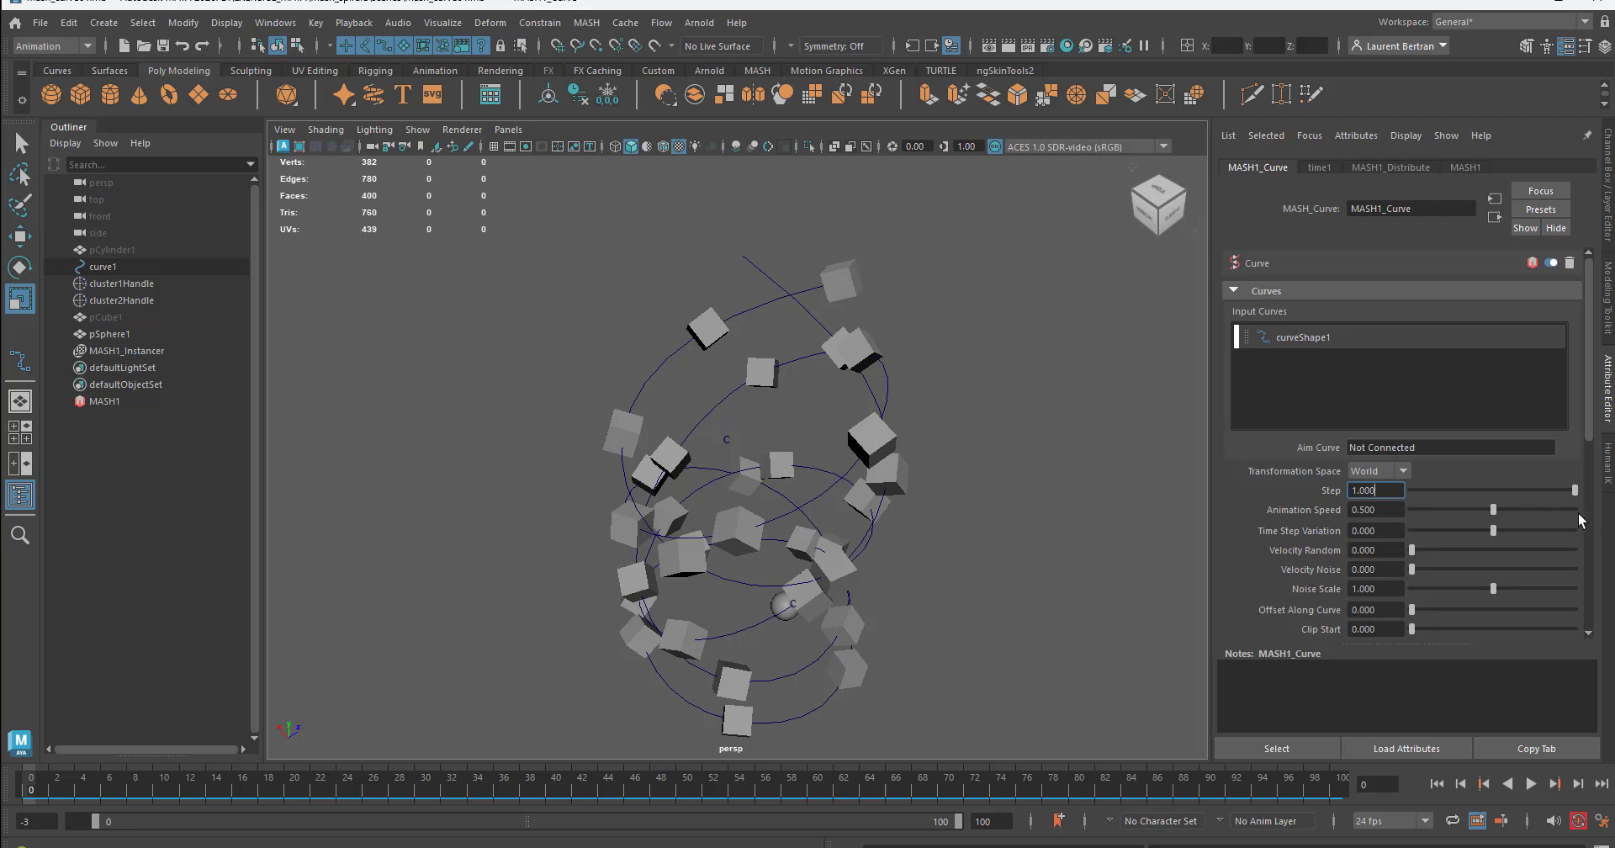
# Move cluster1Handle with the Move tool to reshape the spiral and shift the cubes along it
pyautogui.keyDown('alt'); pyautogui.moveTo(724, 517); pyautogui.dragTo(805, 536); pyautogui.keyUp('alt')
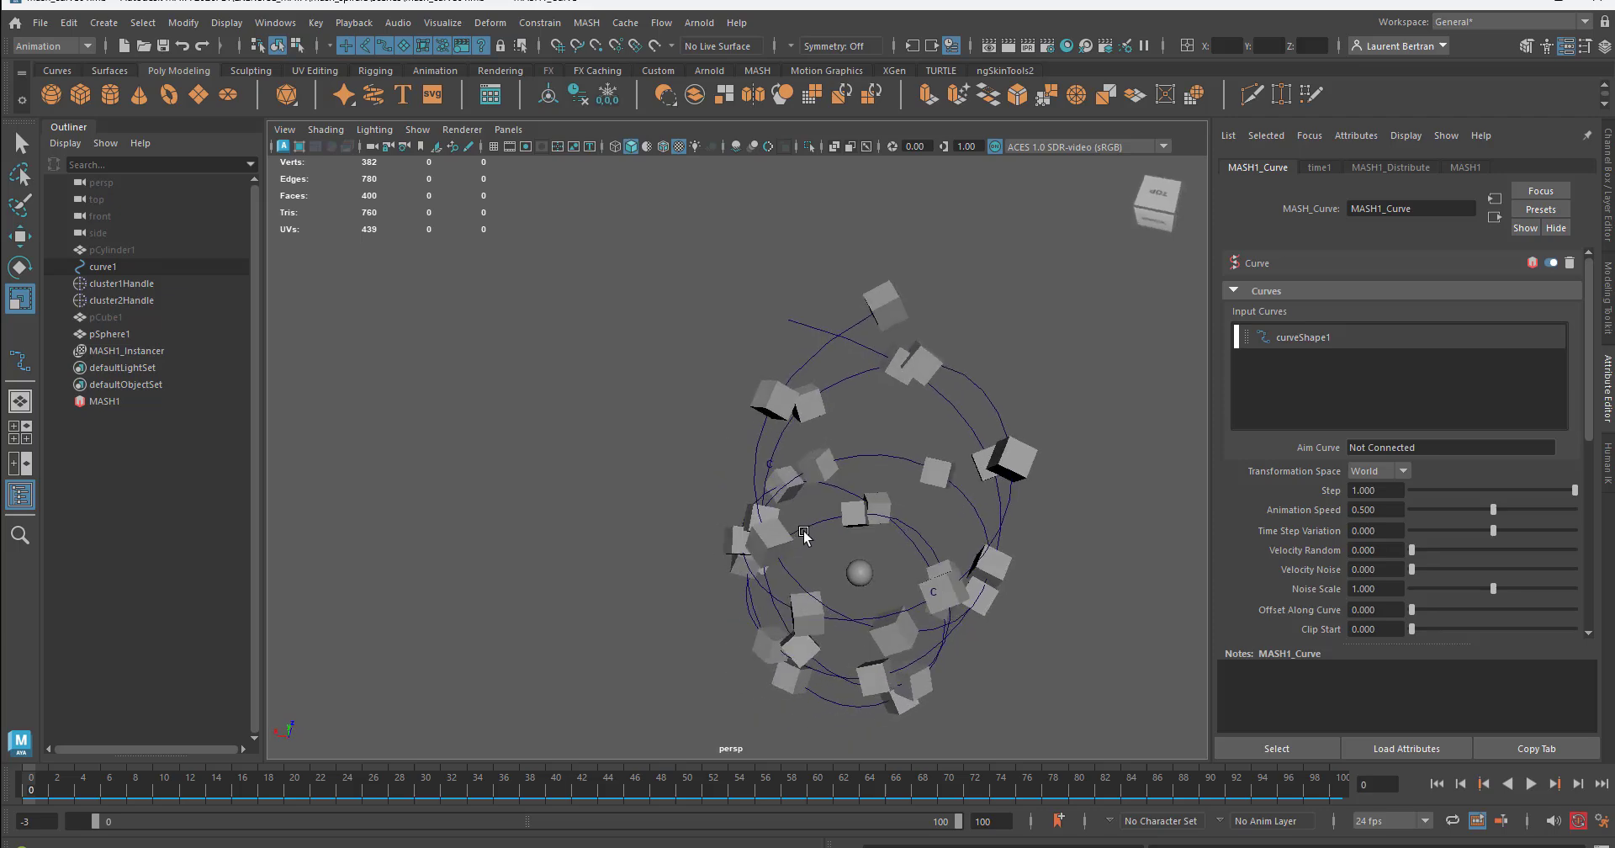
pyautogui.keyDown('alt'); pyautogui.moveTo(816, 529); pyautogui.dragTo(713, 502, button='middle'); pyautogui.keyUp('alt')
pyautogui.moveTo(643, 419)
pyautogui.keyDown('alt'); pyautogui.mouseDown()
pyautogui.moveTo(593, 392)
pyautogui.moveTo(642, 412)
pyautogui.mouseUp(); pyautogui.keyUp('alt')
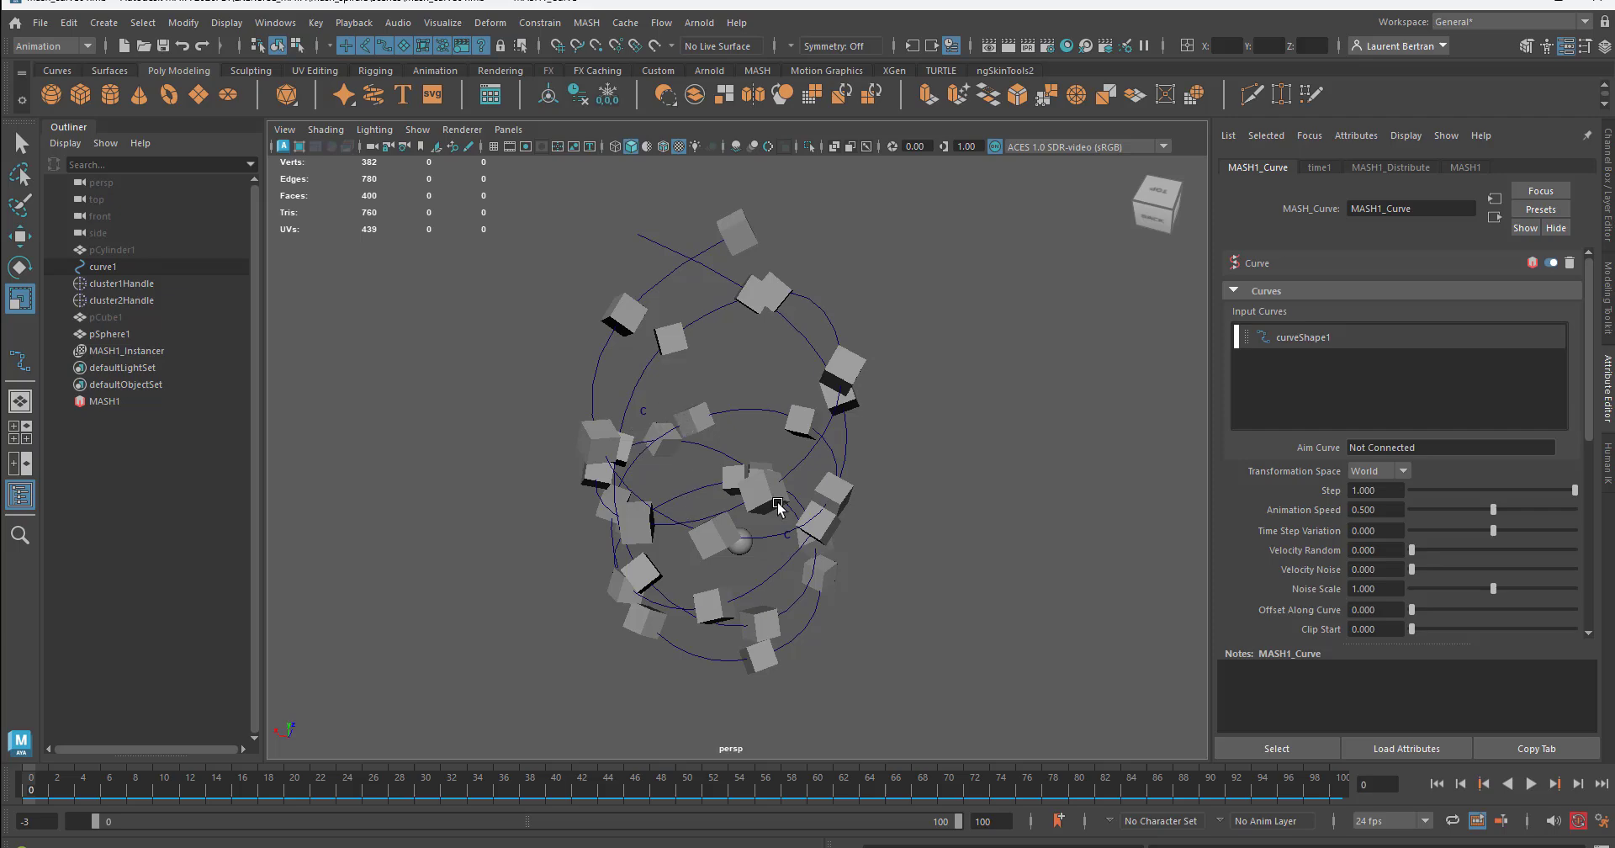
pyautogui.keyDown('alt'); pyautogui.moveTo(777, 502); pyautogui.dragTo(873, 519); pyautogui.keyUp('alt')
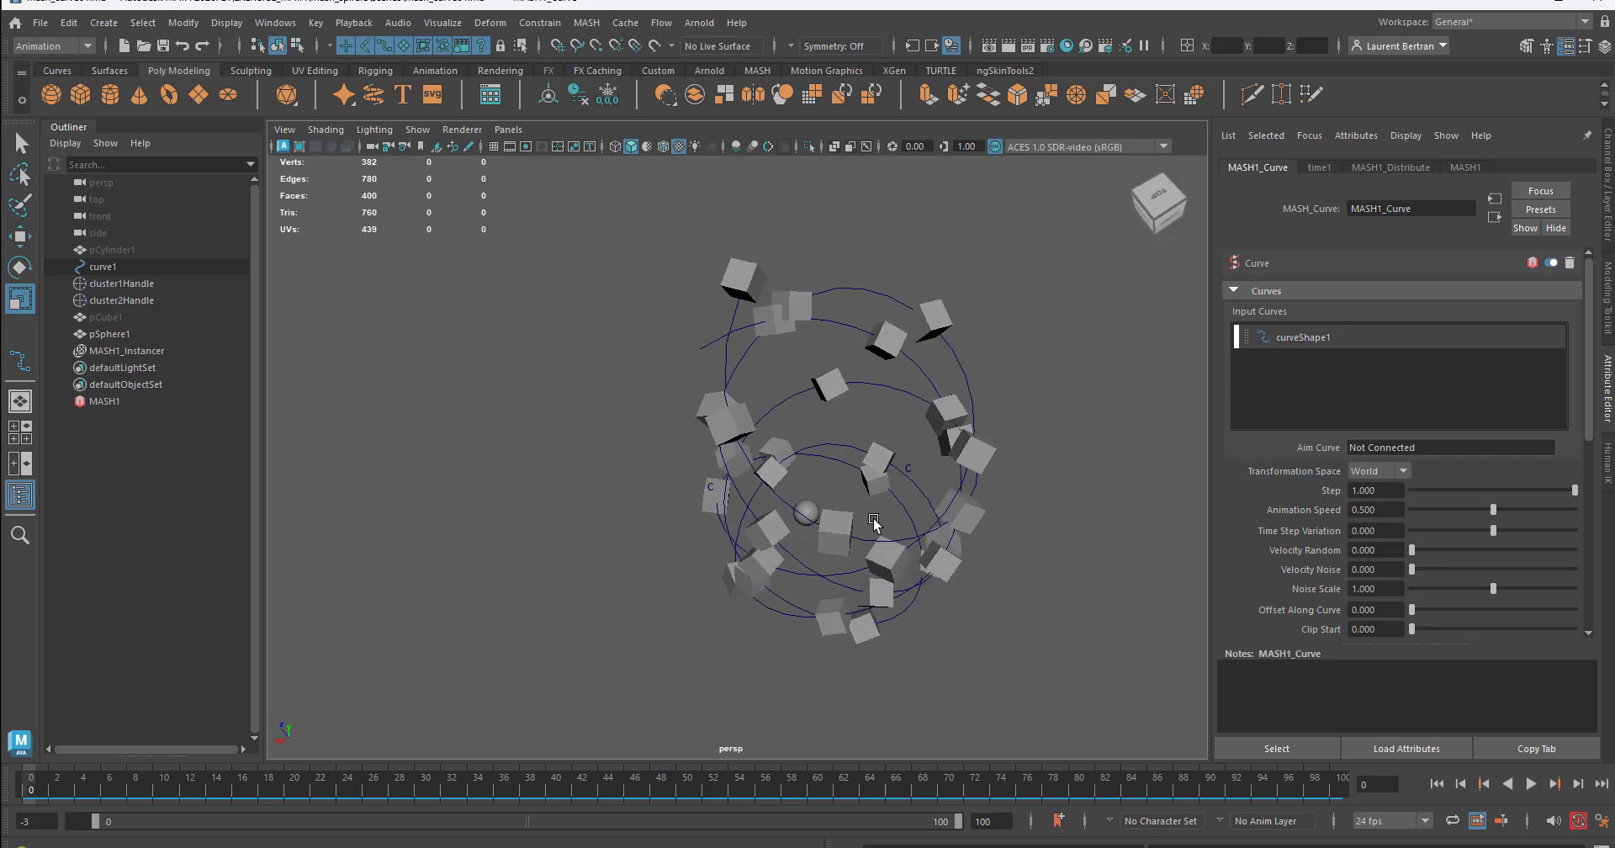
pyautogui.click(709, 489)
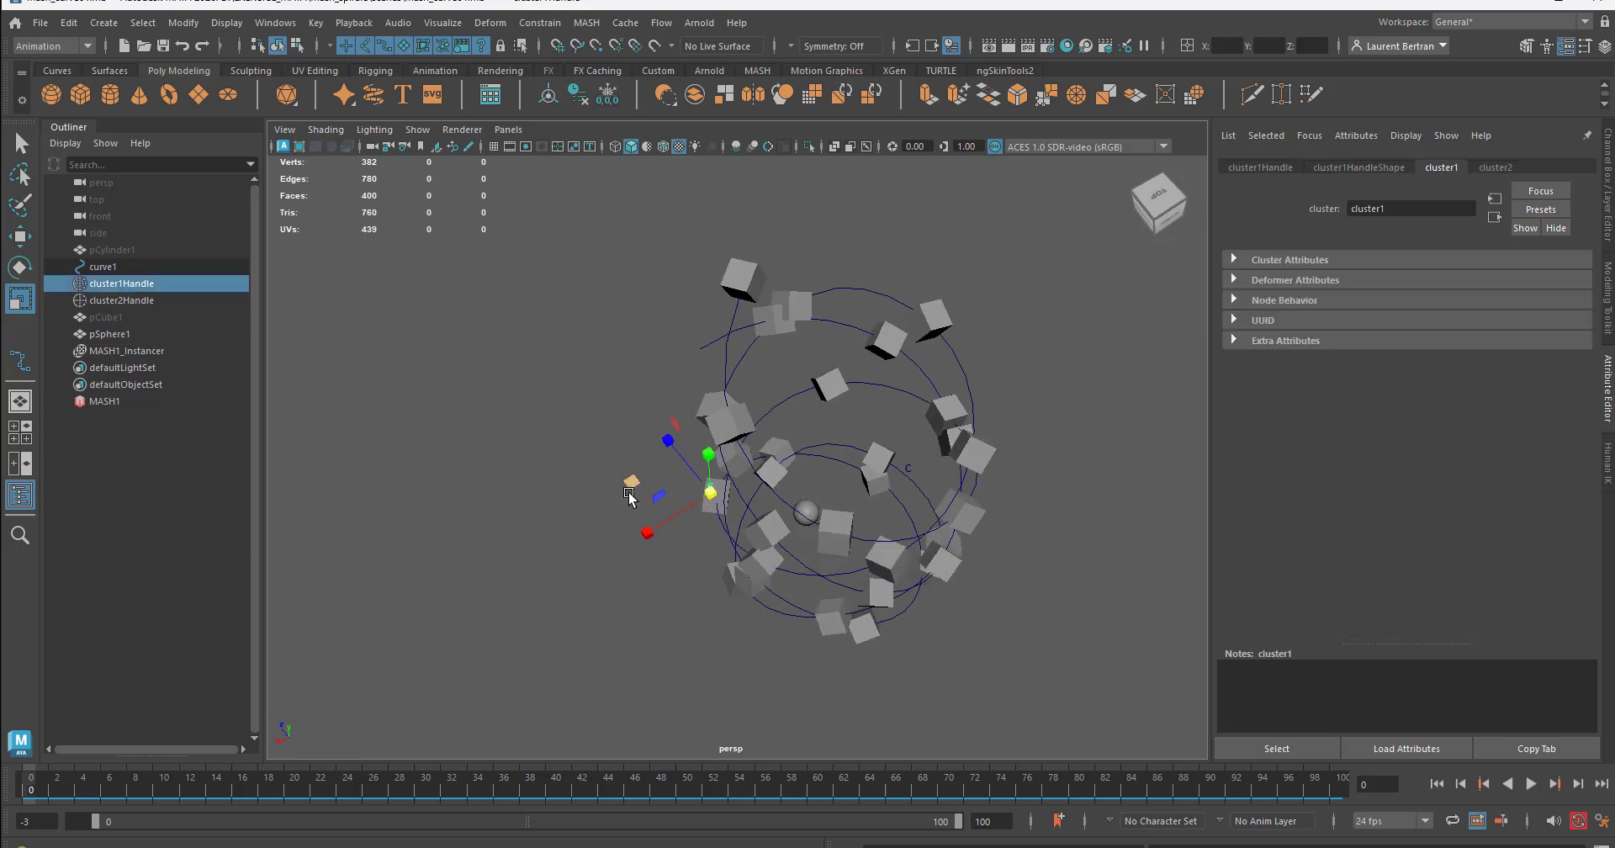
pyautogui.press('w')
pyautogui.moveTo(634, 484); pyautogui.dragTo(867, 560)
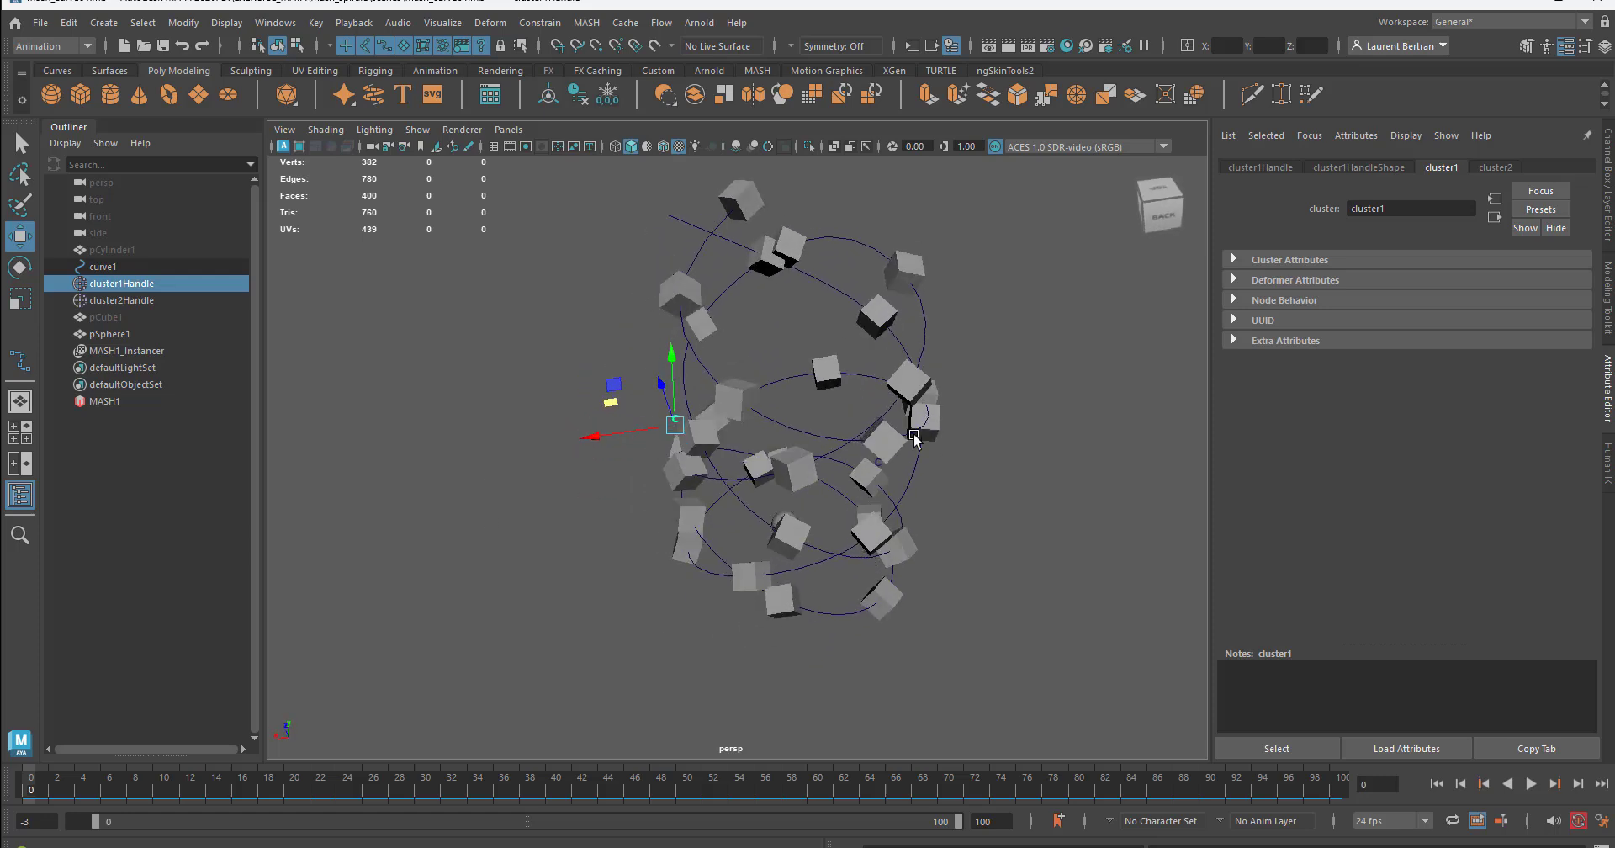
# Open the MASH Editor for the MASH1 network and place its window clear of the Outliner
pyautogui.click(102, 402)
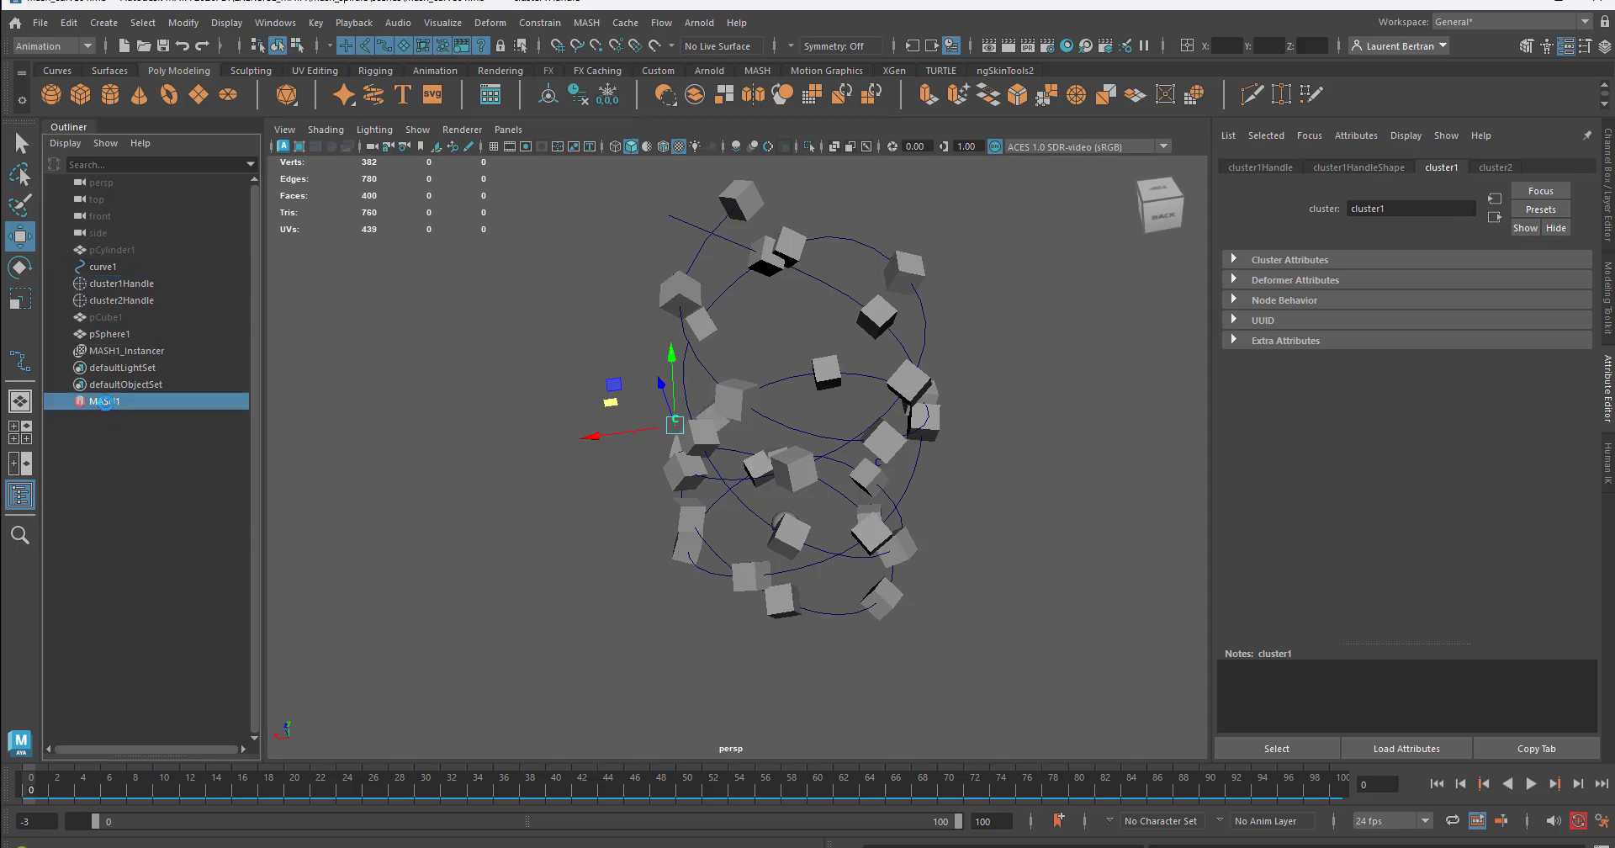
pyautogui.click(586, 23)
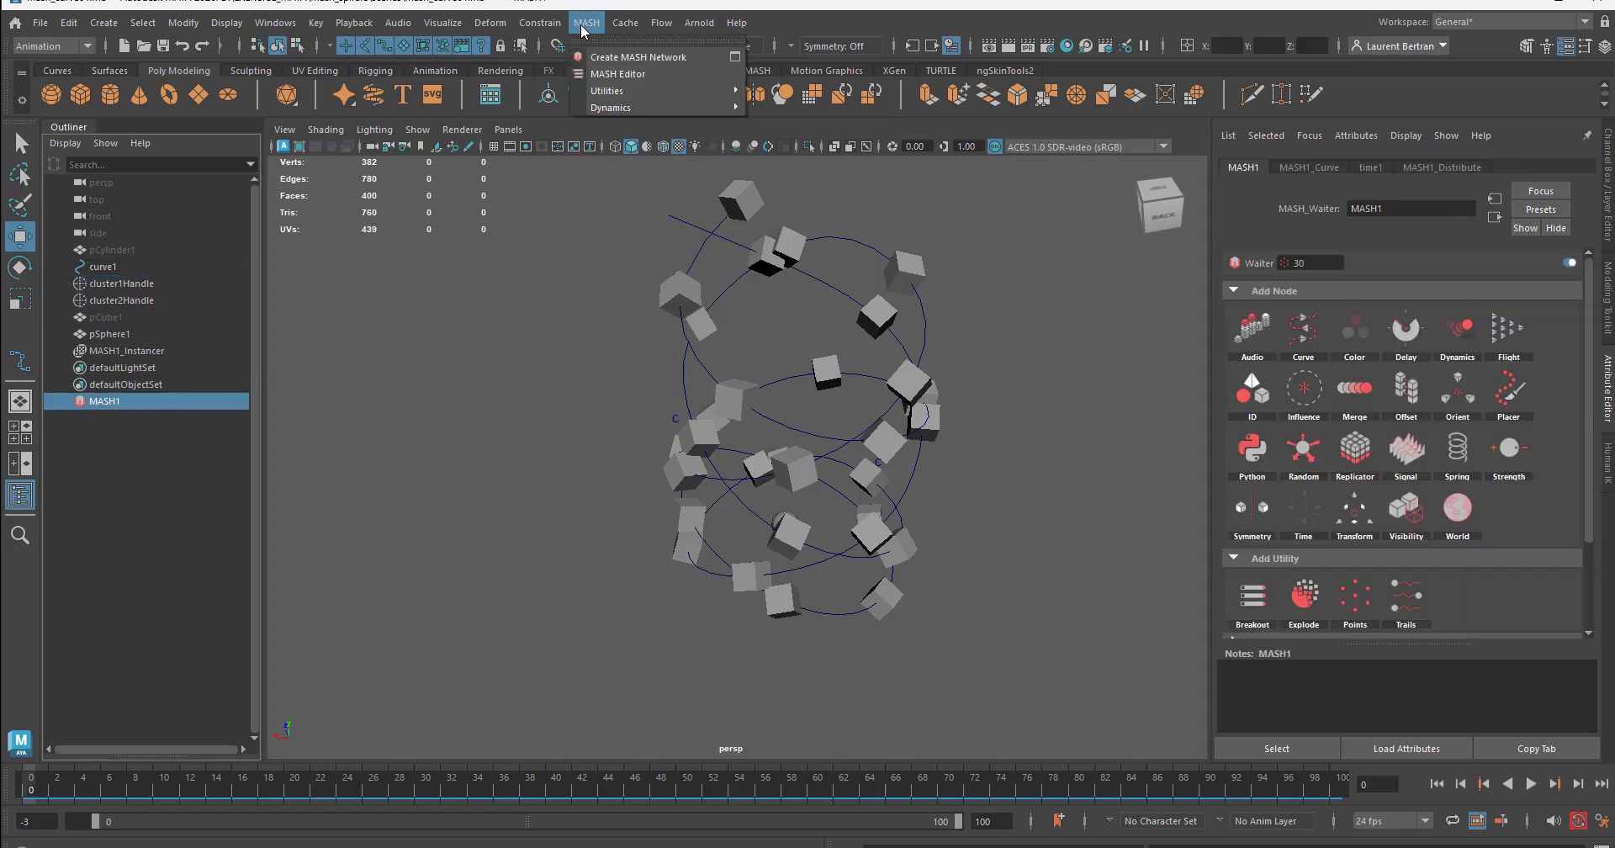
pyautogui.click(605, 74)
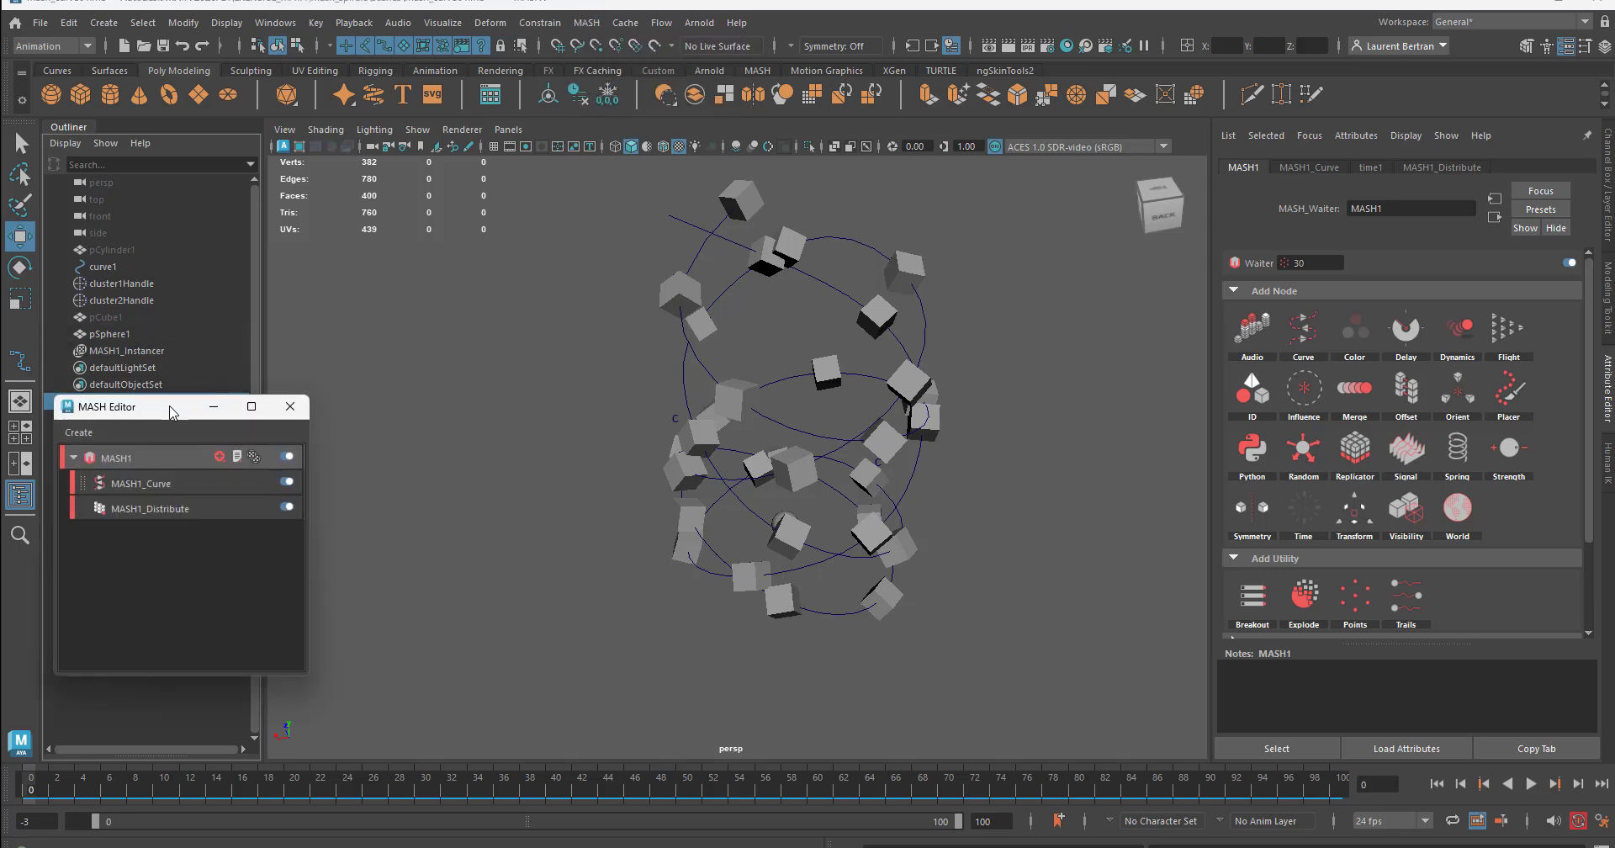
pyautogui.moveTo(177, 409); pyautogui.dragTo(404, 209)
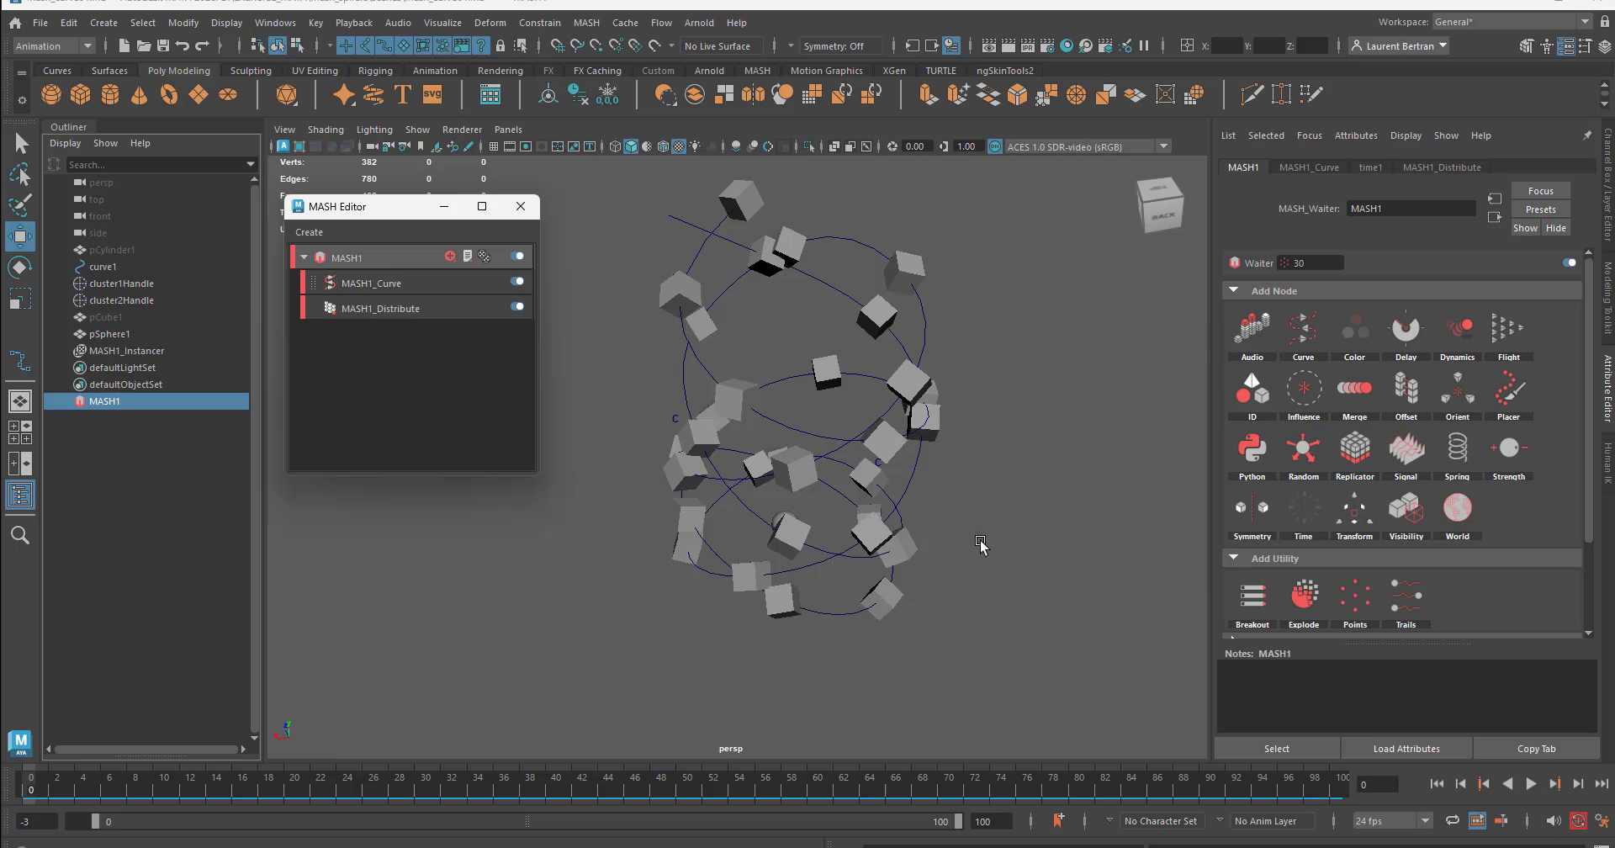
pyautogui.keyDown('alt'); pyautogui.moveTo(979, 545); pyautogui.dragTo(980, 580); pyautogui.keyUp('alt')
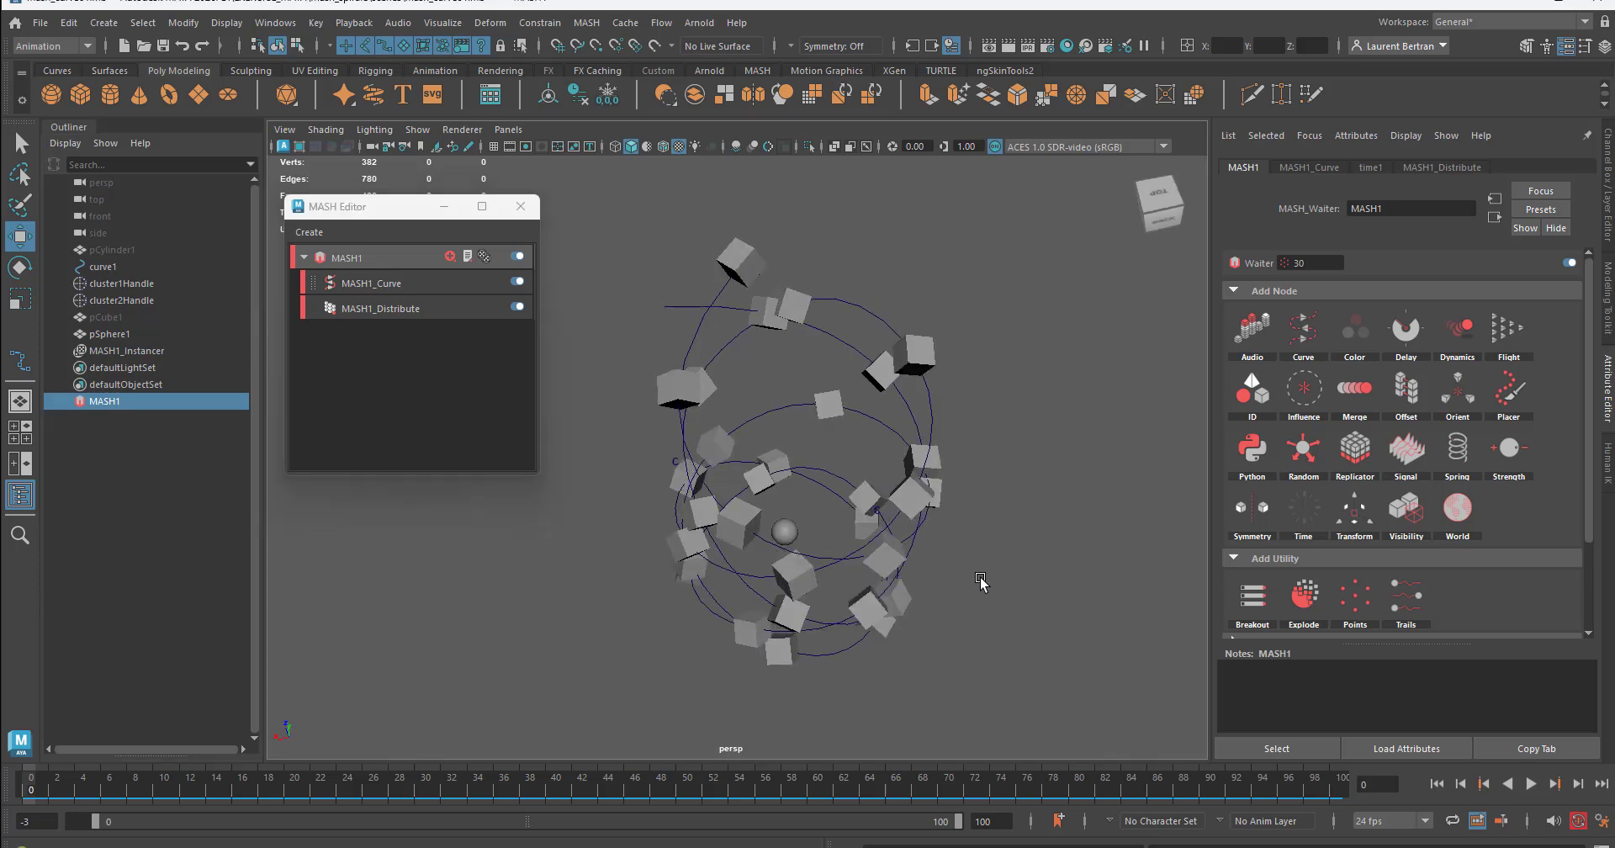
# Add a Random node to MASH1 with Position X 1.789, Position Y 2.526 and Position Z 2.316
pyautogui.click(1332, 464)
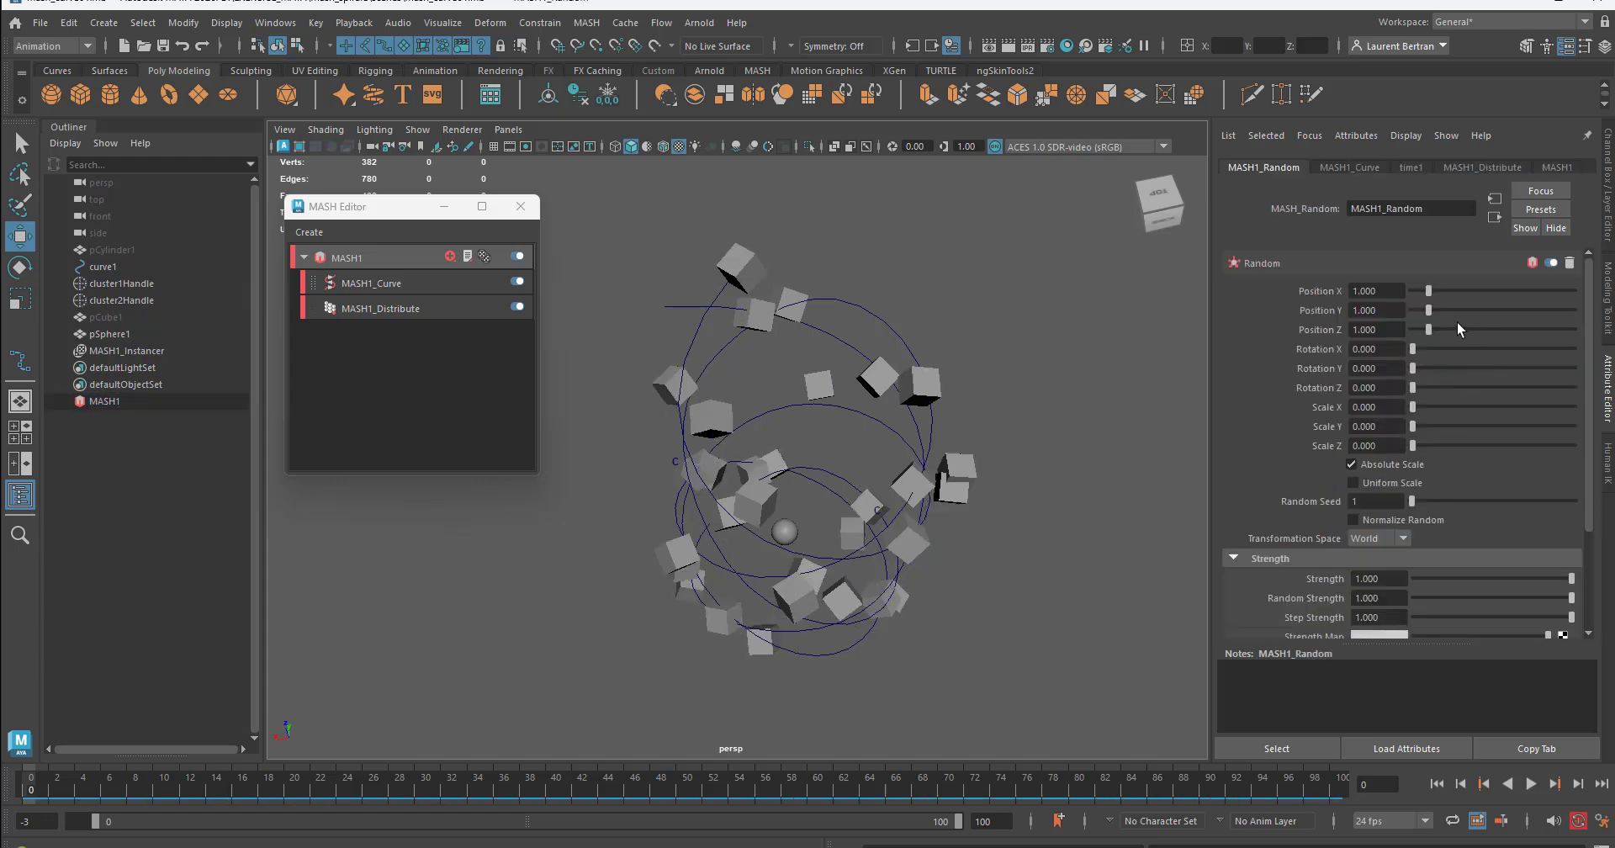
pyautogui.moveTo(1427, 291); pyautogui.dragTo(1448, 336)
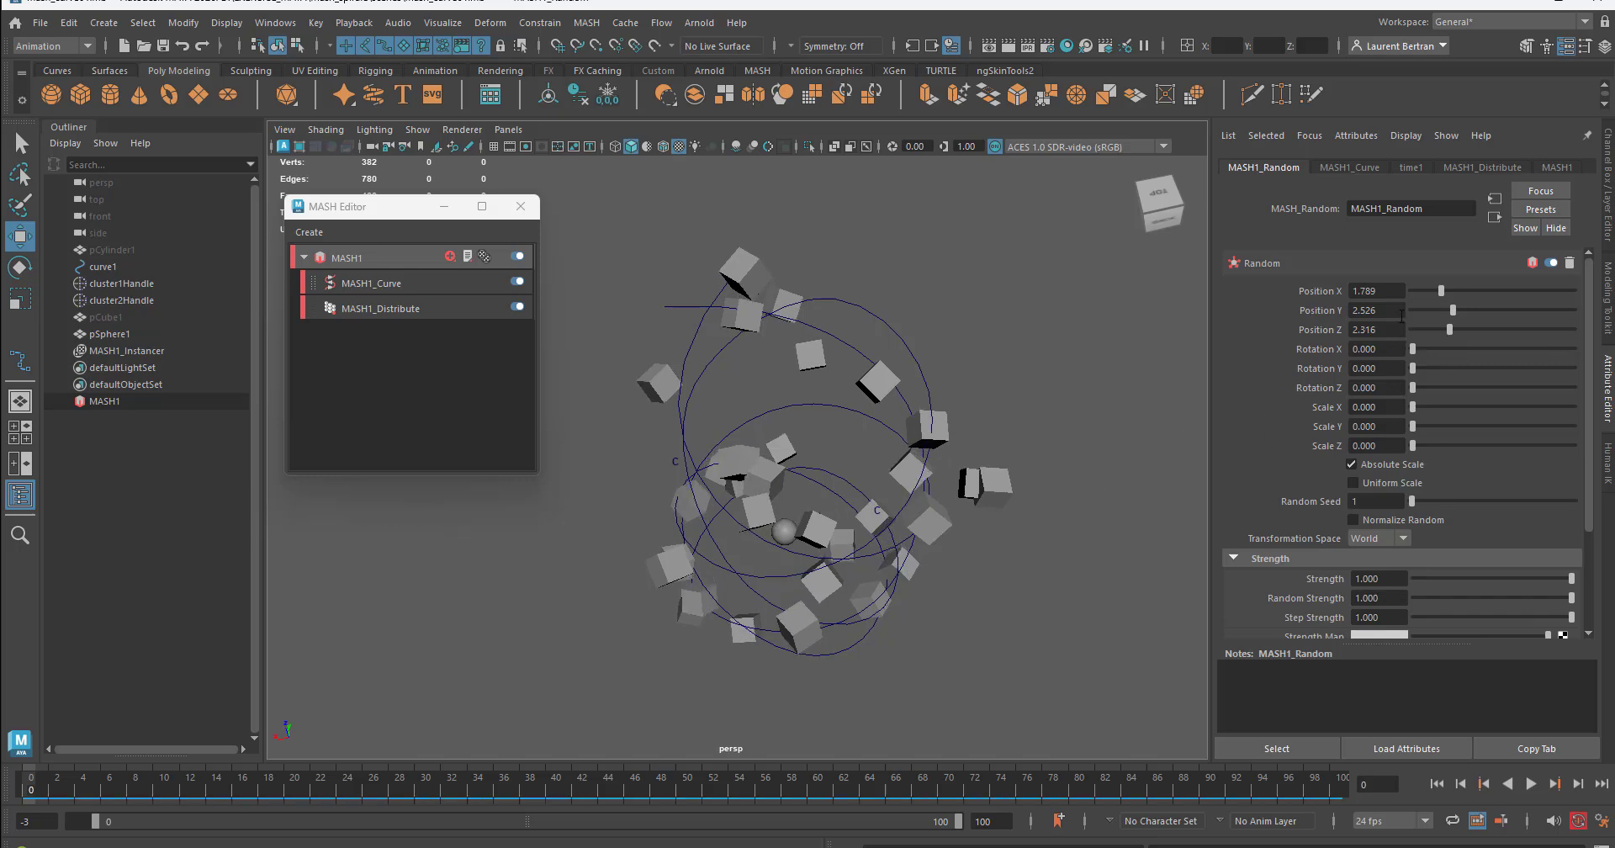
pyautogui.rightClick(1386, 293)
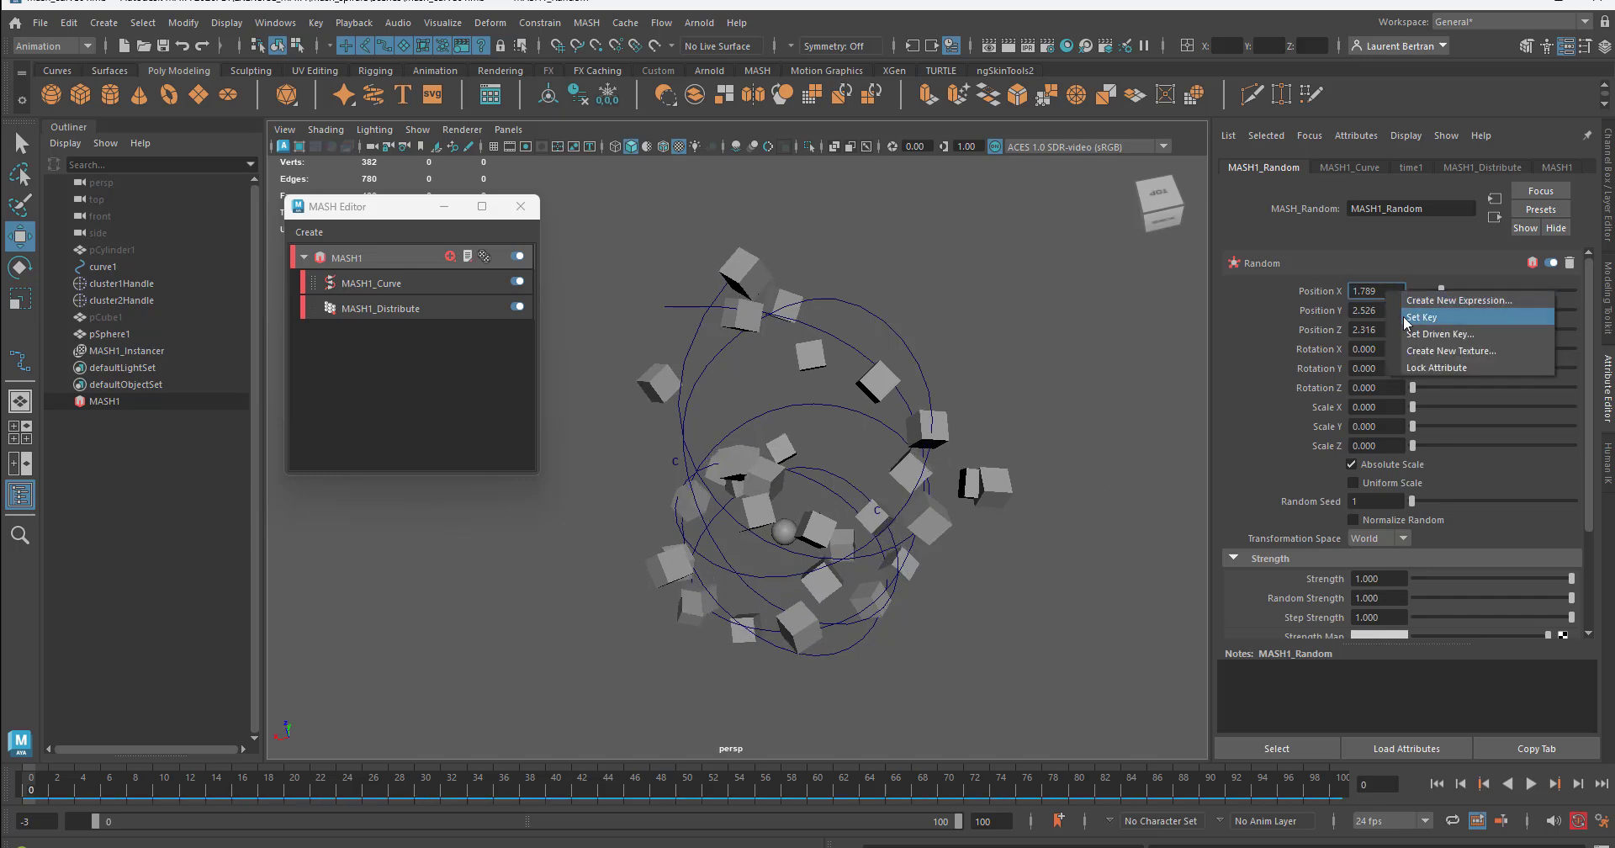
pyautogui.click(1285, 233)
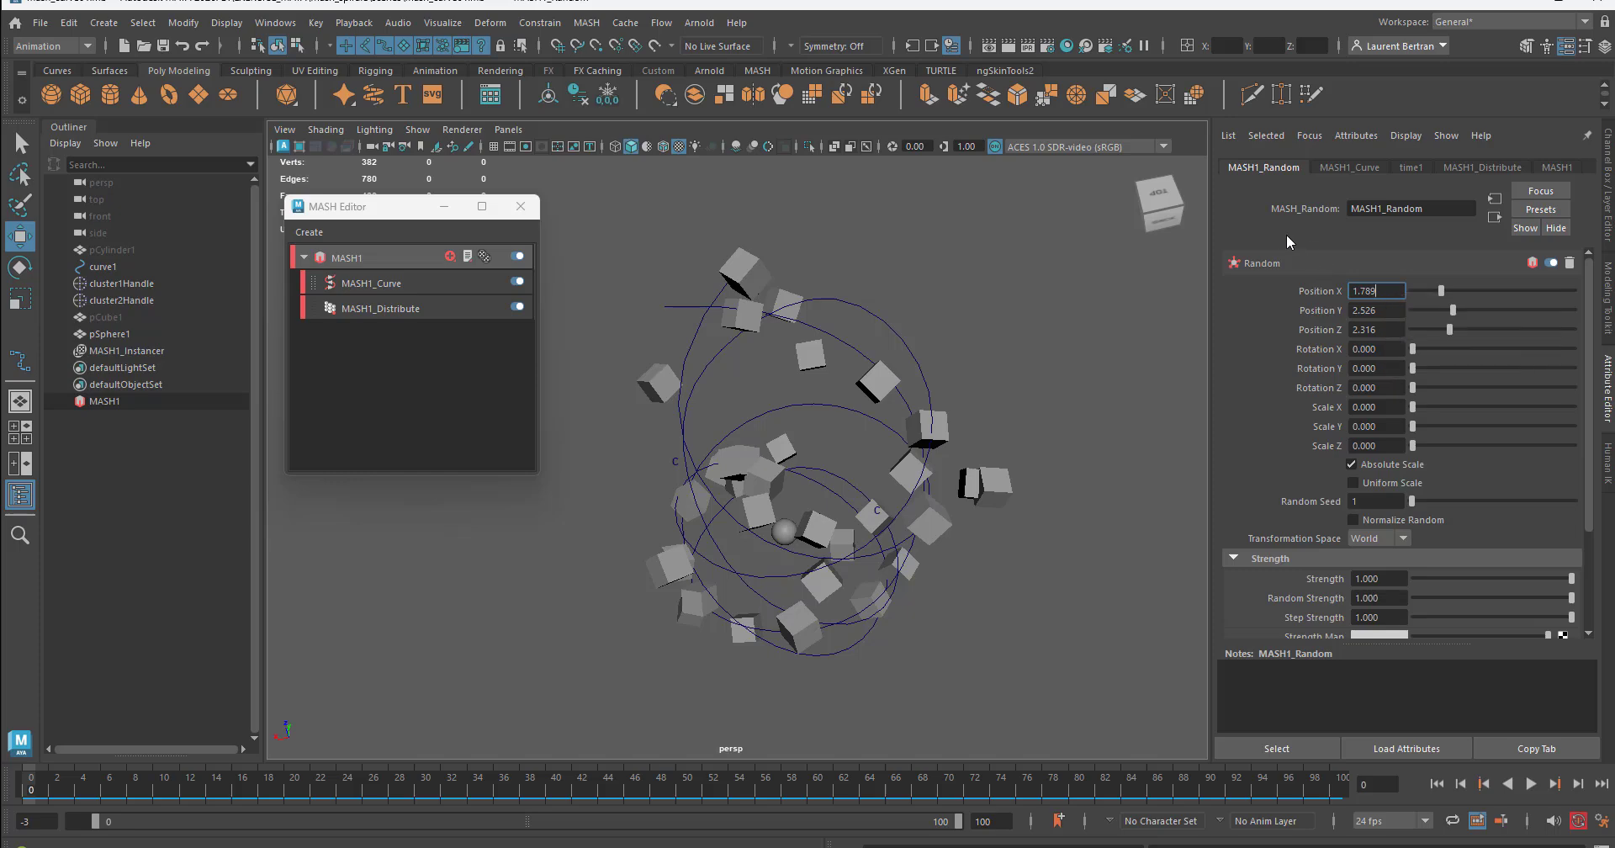
# Randomize the cubes' rotation to X 55.895, Y 30.316, Z 44.526 and their scale to X 1.263, Y 1.263, Z 1.368
pyautogui.keyDown('alt'); pyautogui.moveTo(839, 509); pyautogui.dragTo(812, 490); pyautogui.keyUp('alt')
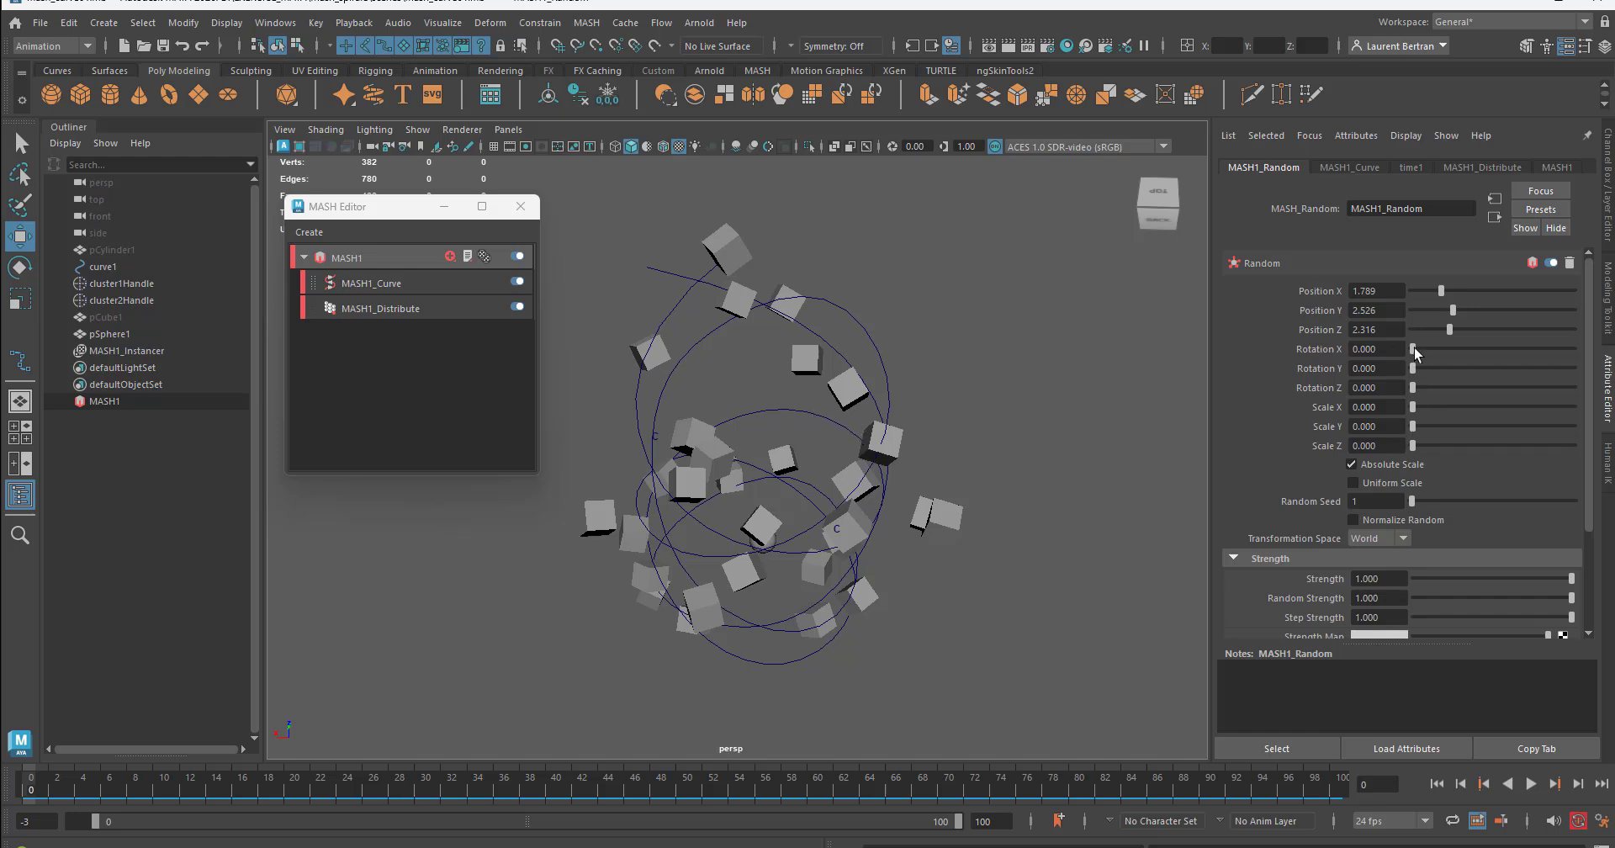
pyautogui.moveTo(1412, 348); pyautogui.dragTo(1434, 445)
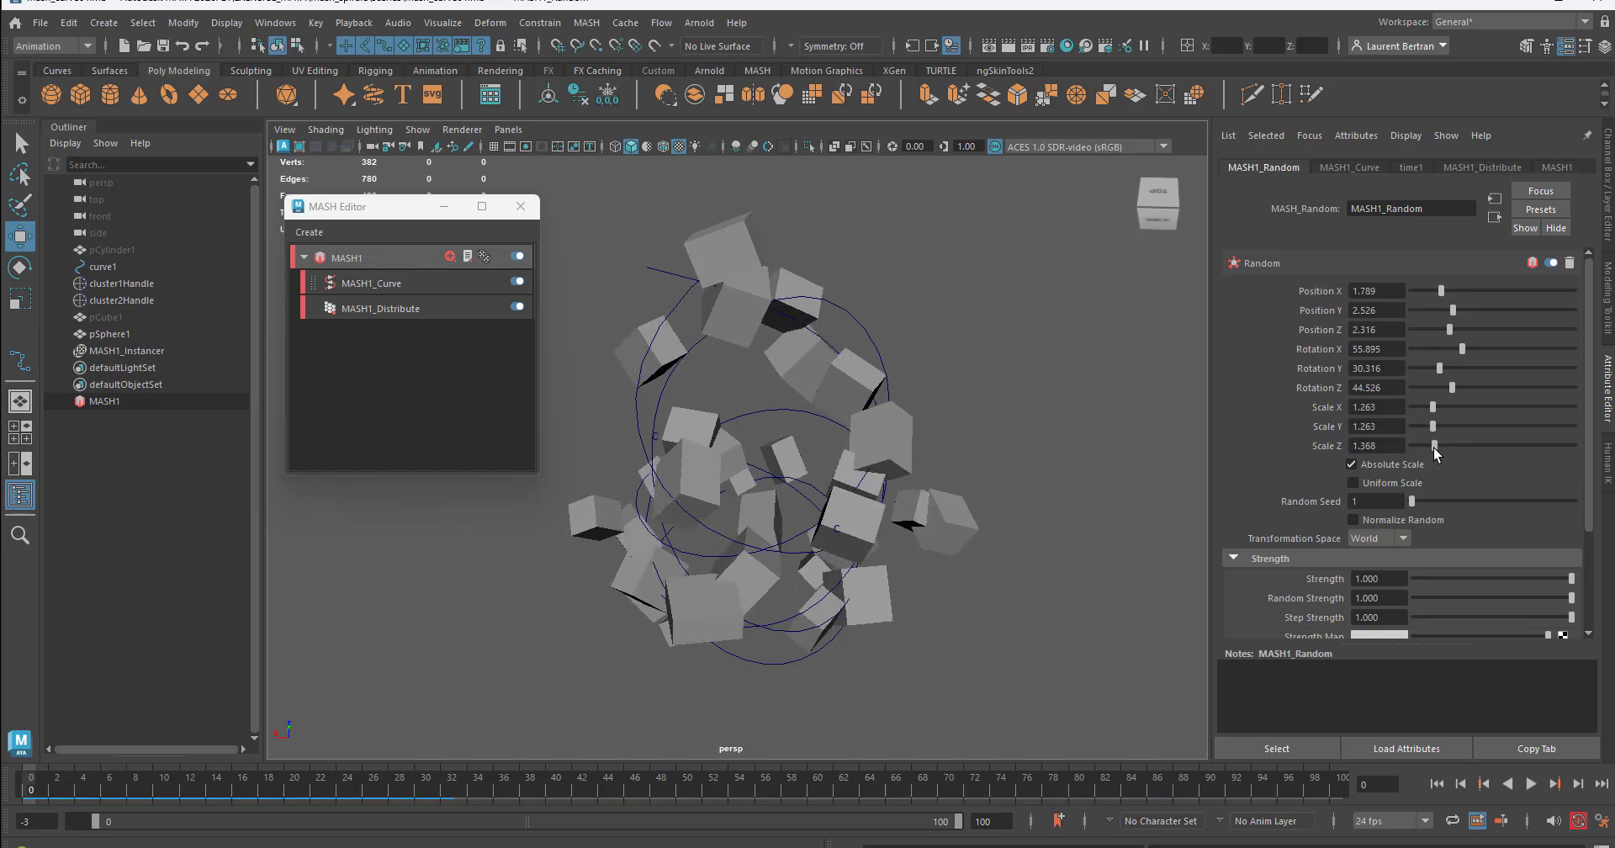
pyautogui.keyDown('alt'); pyautogui.moveTo(1009, 476); pyautogui.dragTo(955, 489); pyautogui.keyUp('alt')
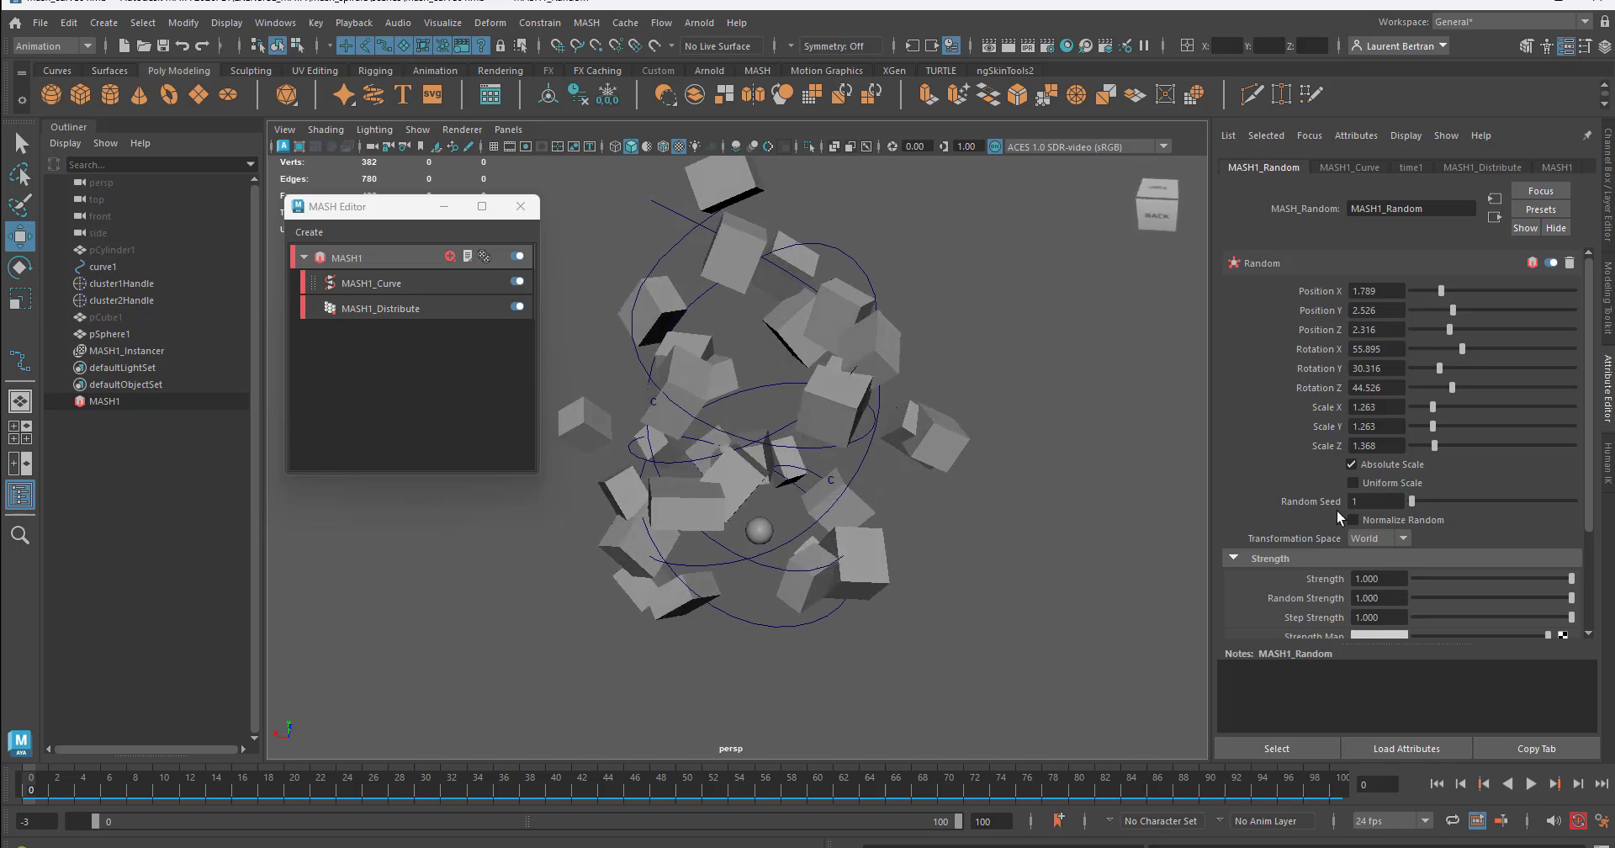
# Preview the Random node's influence by lowering its Strength to 0 and restoring it to 1
pyautogui.moveTo(1412, 501); pyautogui.dragTo(1377, 539)
pyautogui.scroll(-2, 1314, 518)
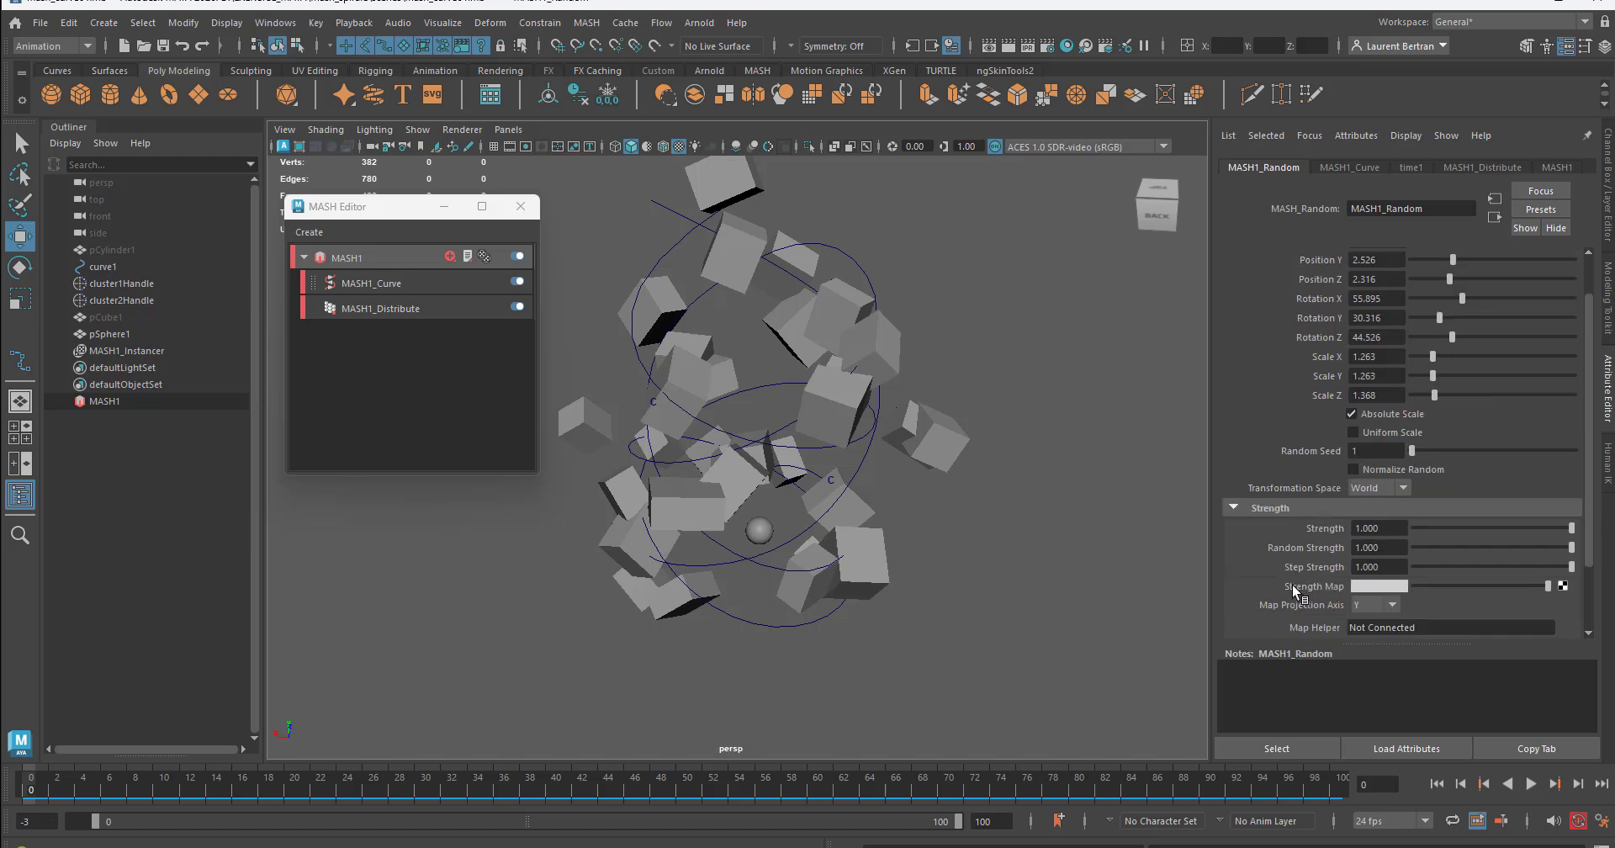
pyautogui.moveTo(1470, 528); pyautogui.dragTo(1387, 537)
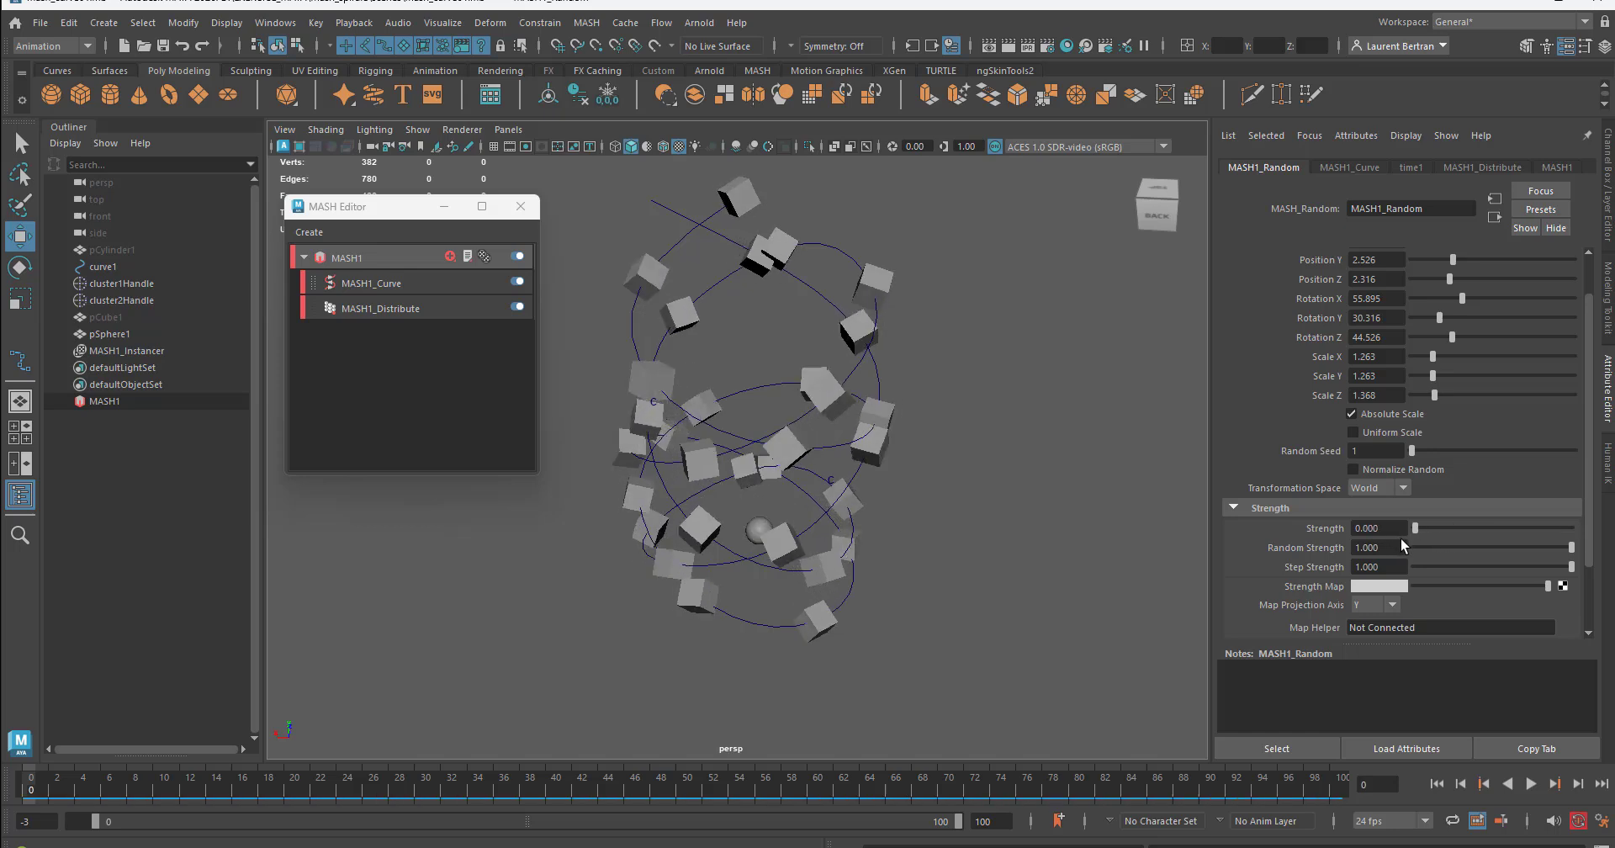
pyautogui.moveTo(1416, 542); pyautogui.dragTo(1578, 554)
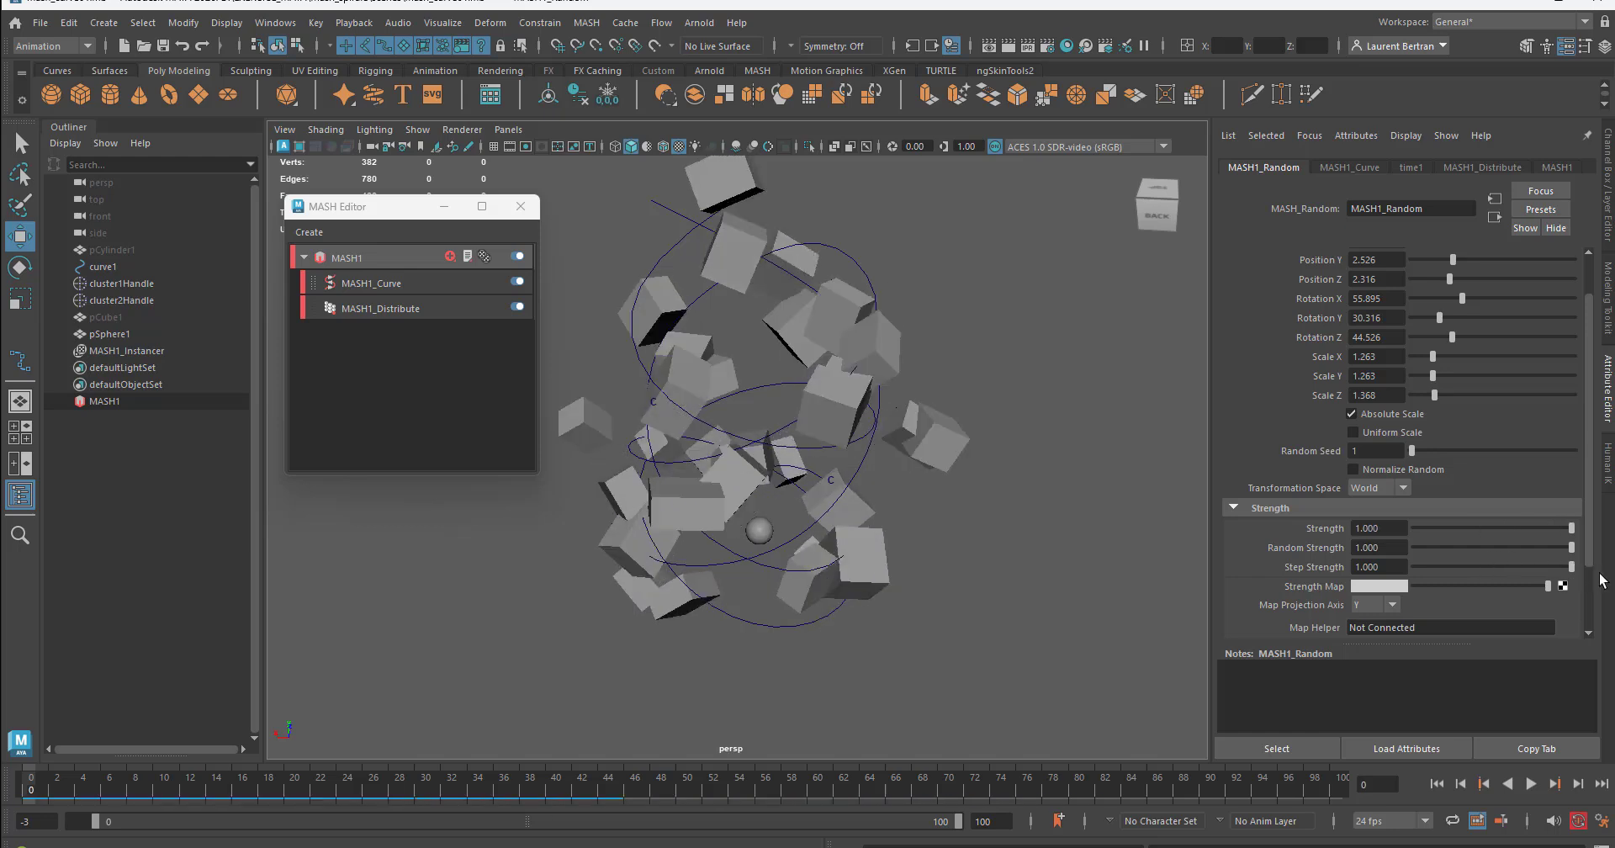
pyautogui.keyDown('alt'); pyautogui.moveTo(796, 507); pyautogui.dragTo(730, 454); pyautogui.keyUp('alt')
pyautogui.keyDown('alt'); pyautogui.moveTo(730, 454); pyautogui.dragTo(743, 504, button='middle'); pyautogui.keyUp('alt')
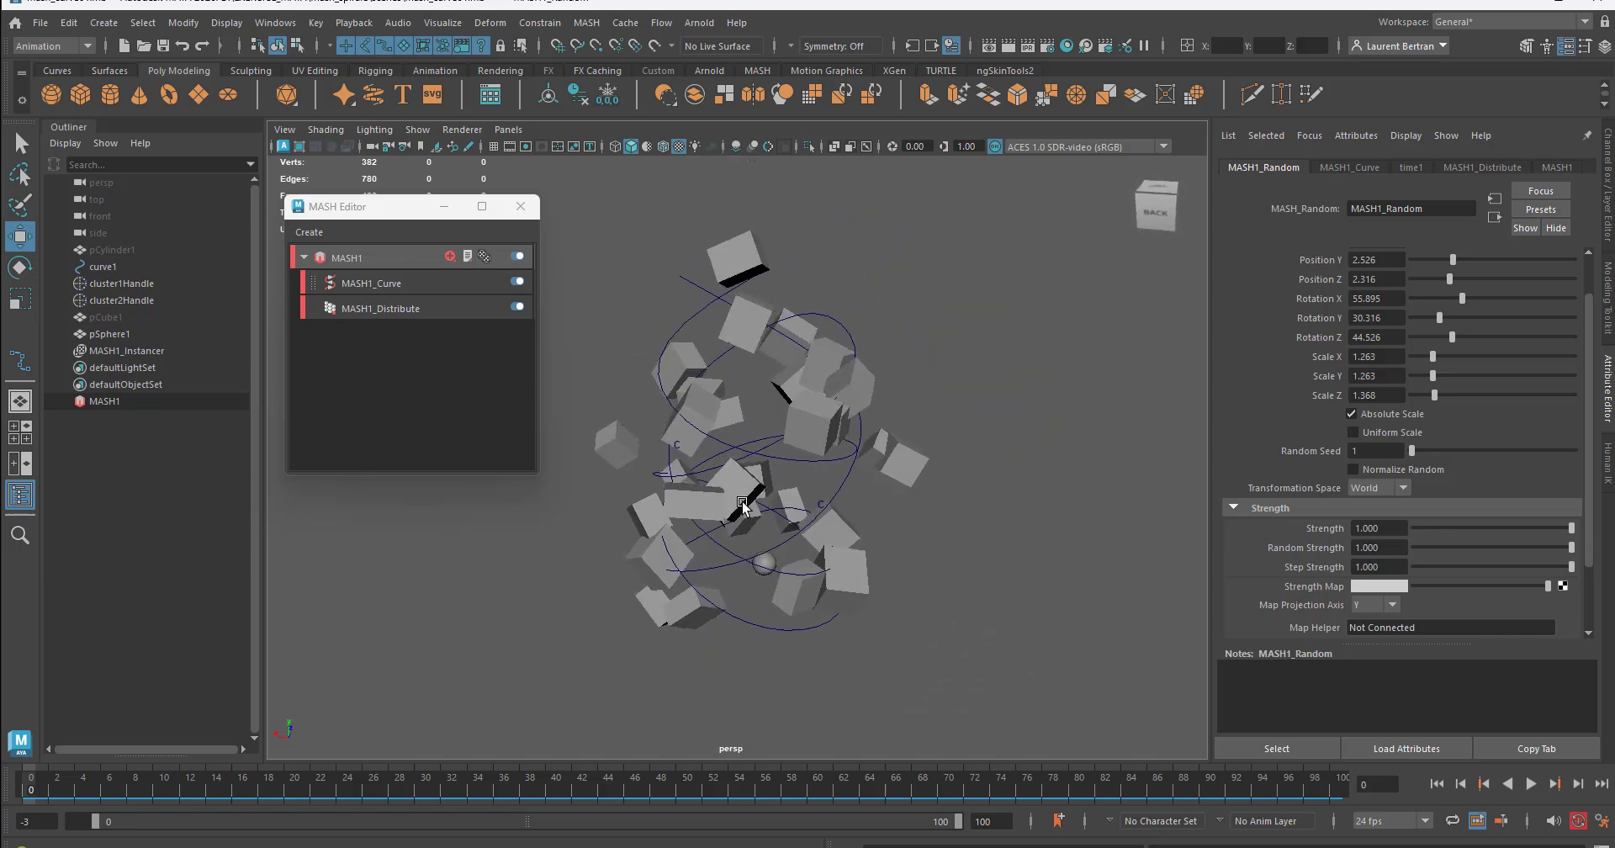
pyautogui.keyDown('alt'); pyautogui.moveTo(742, 510); pyautogui.dragTo(765, 488); pyautogui.keyUp('alt')
pyautogui.keyDown('alt'); pyautogui.moveTo(765, 486); pyautogui.dragTo(763, 448, button='middle'); pyautogui.keyUp('alt')
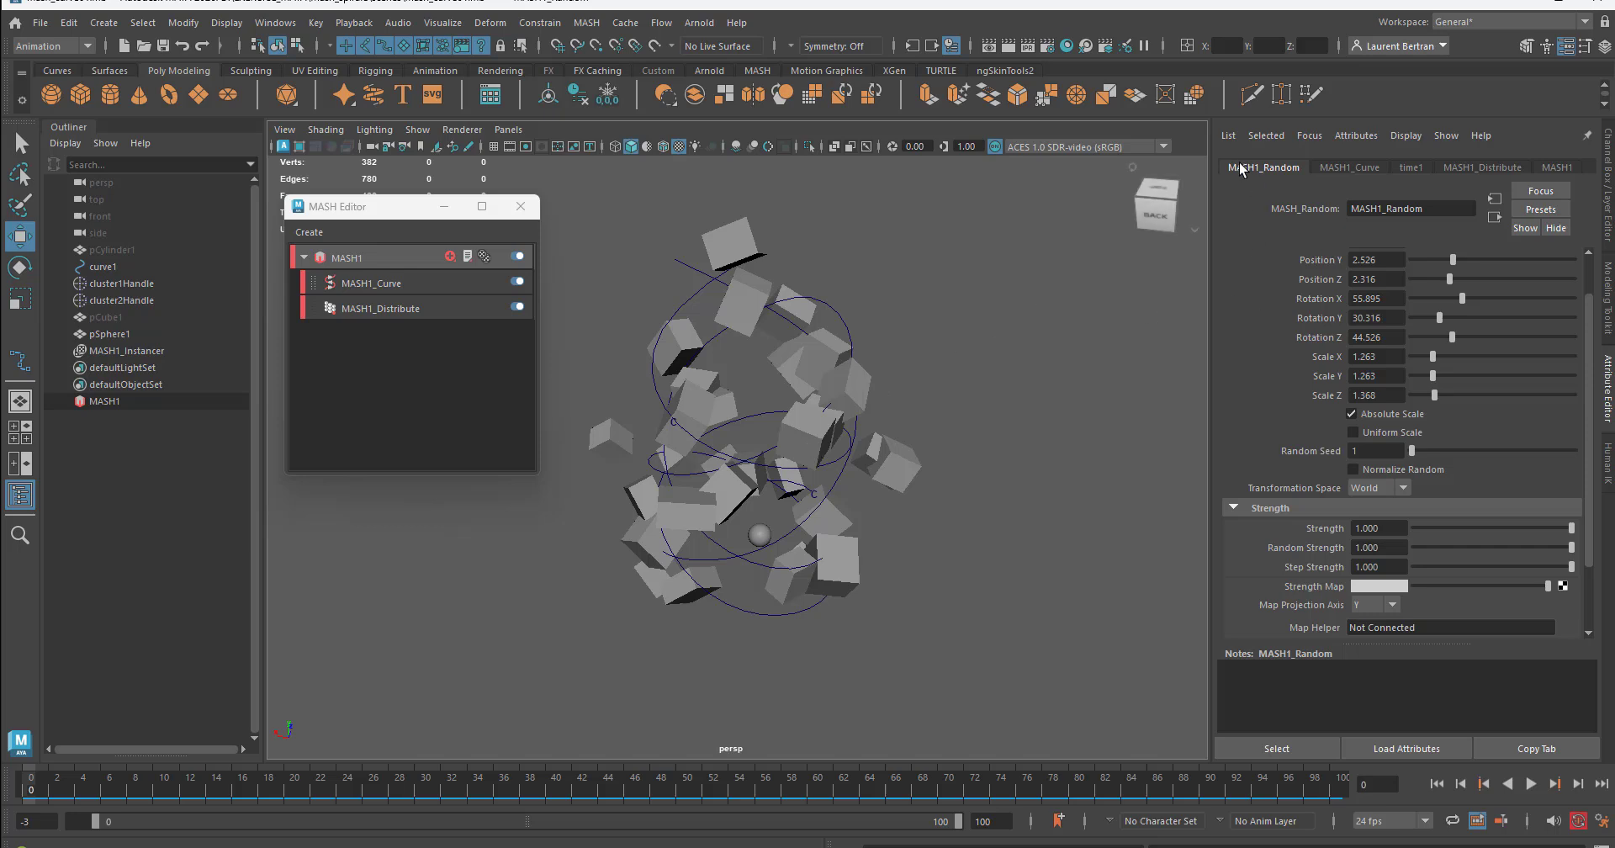
# Close and reopen the MASH Editor to refresh the MASH1 node list with the Random node
pyautogui.click(108, 400)
pyautogui.click(395, 259)
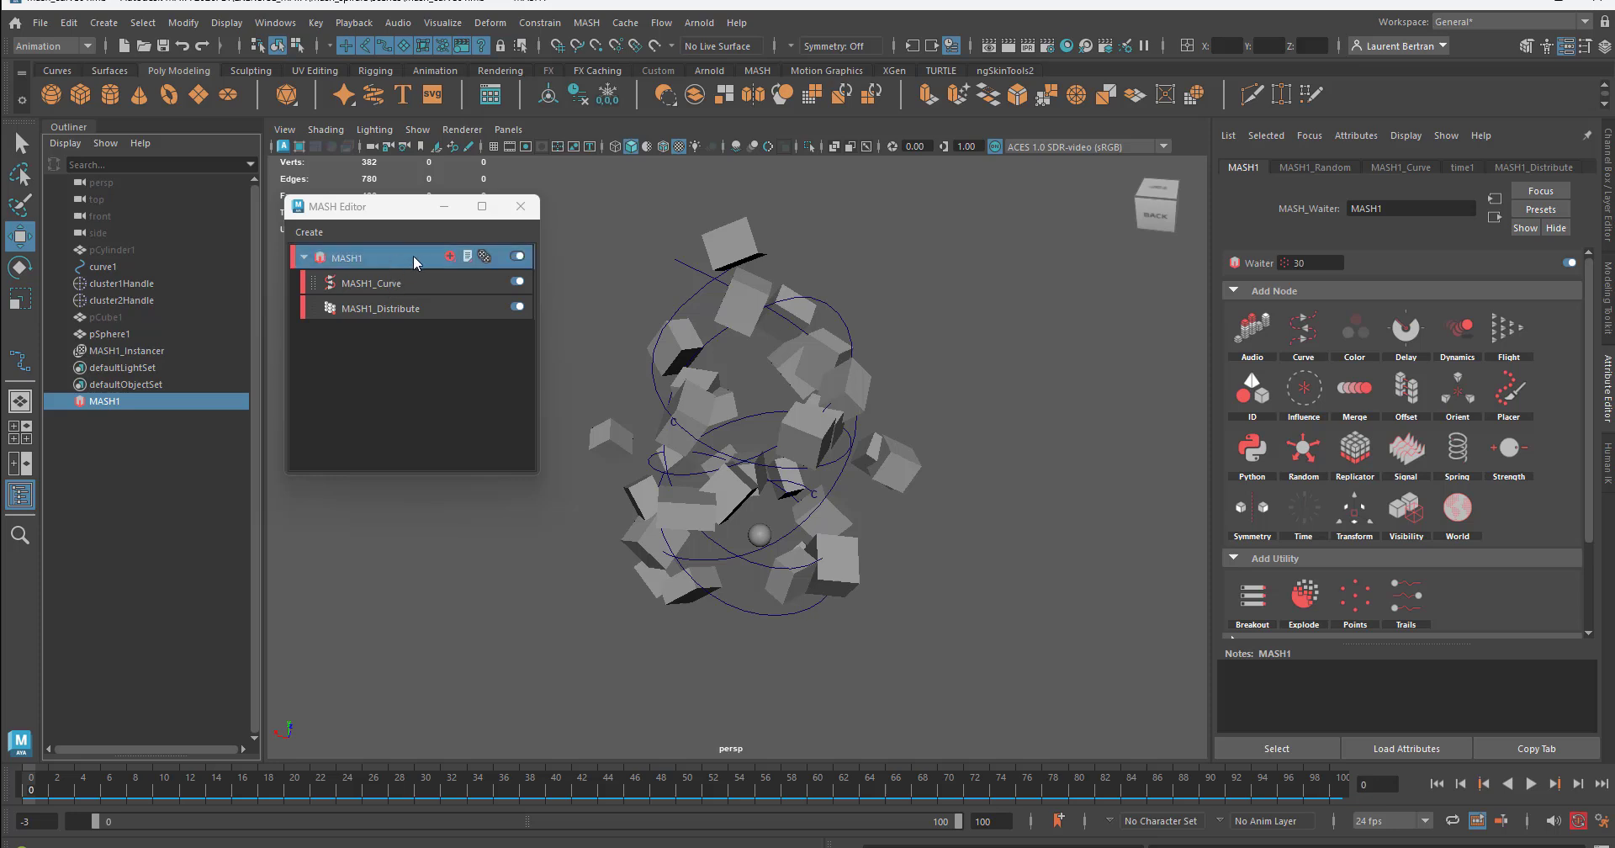
pyautogui.click(516, 280)
pyautogui.click(1316, 167)
pyautogui.click(1242, 168)
pyautogui.click(521, 206)
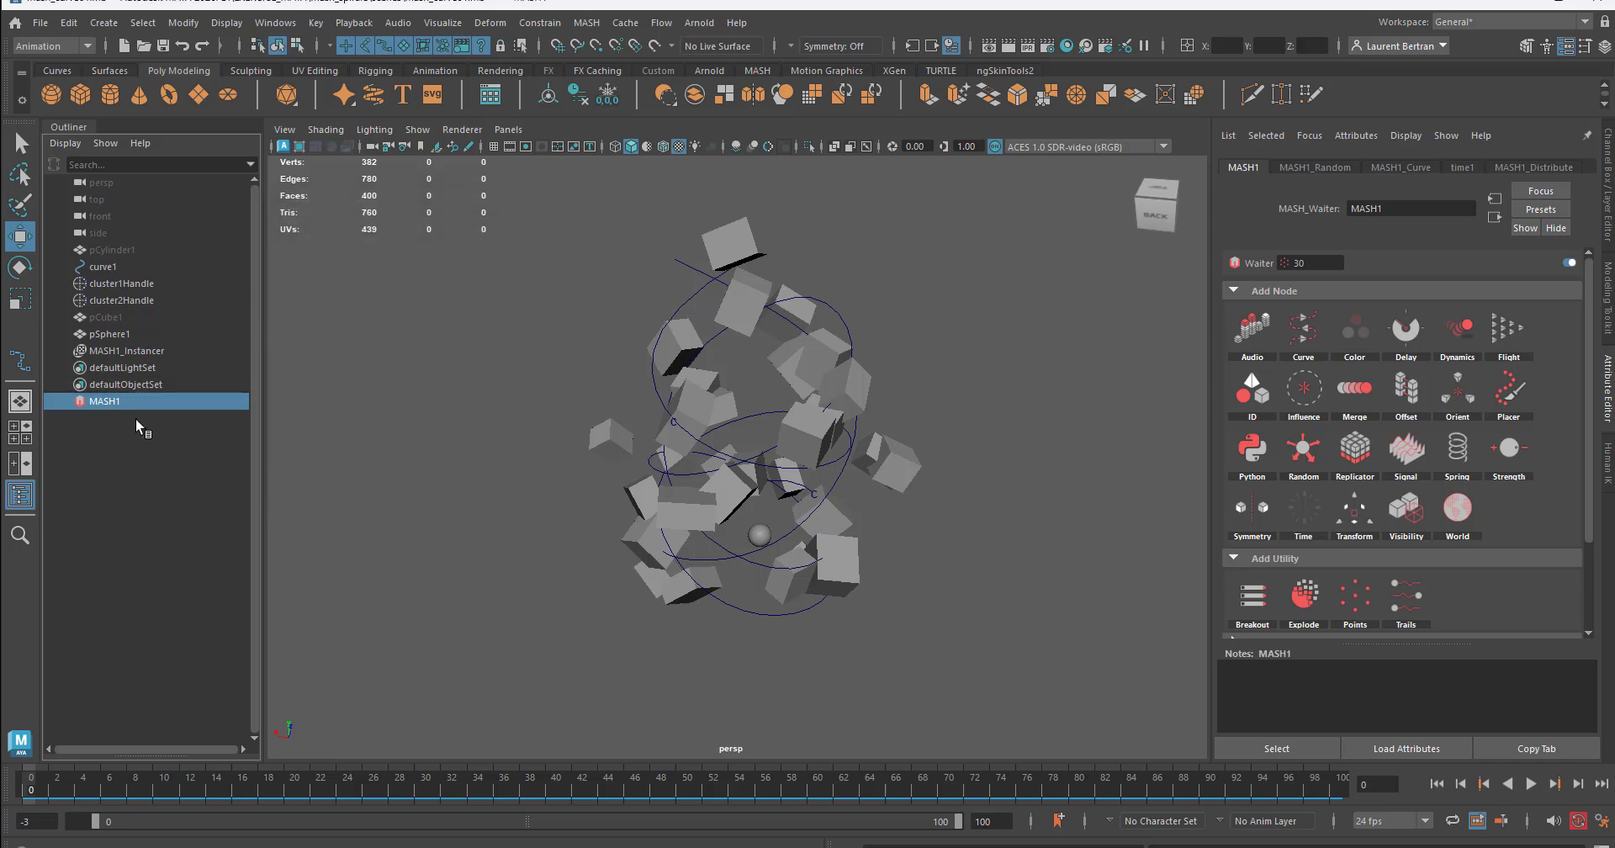
pyautogui.click(588, 24)
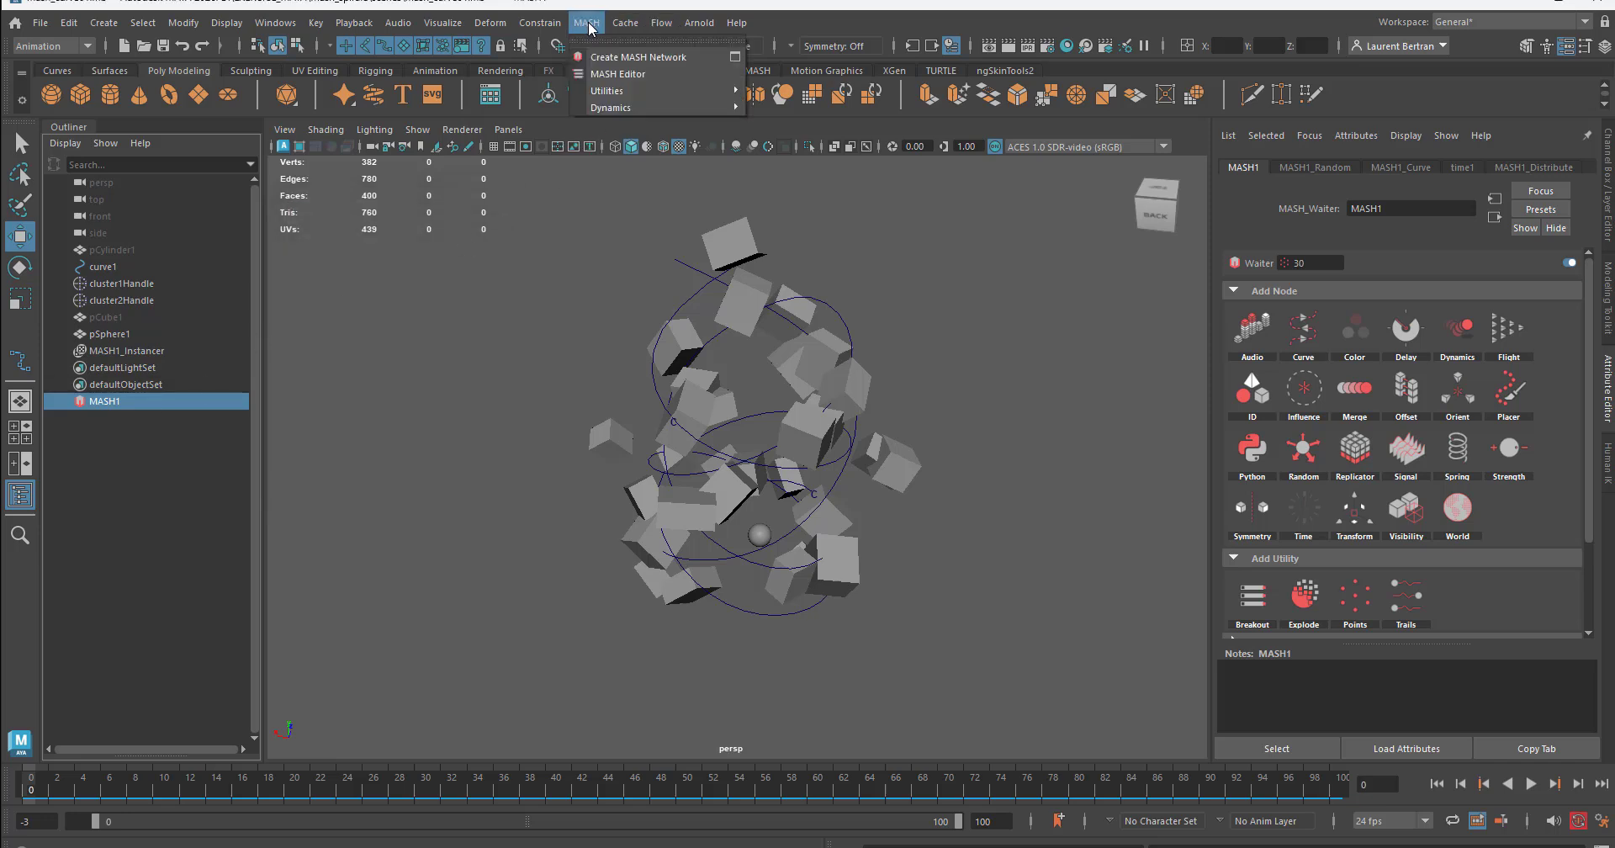
pyautogui.click(618, 74)
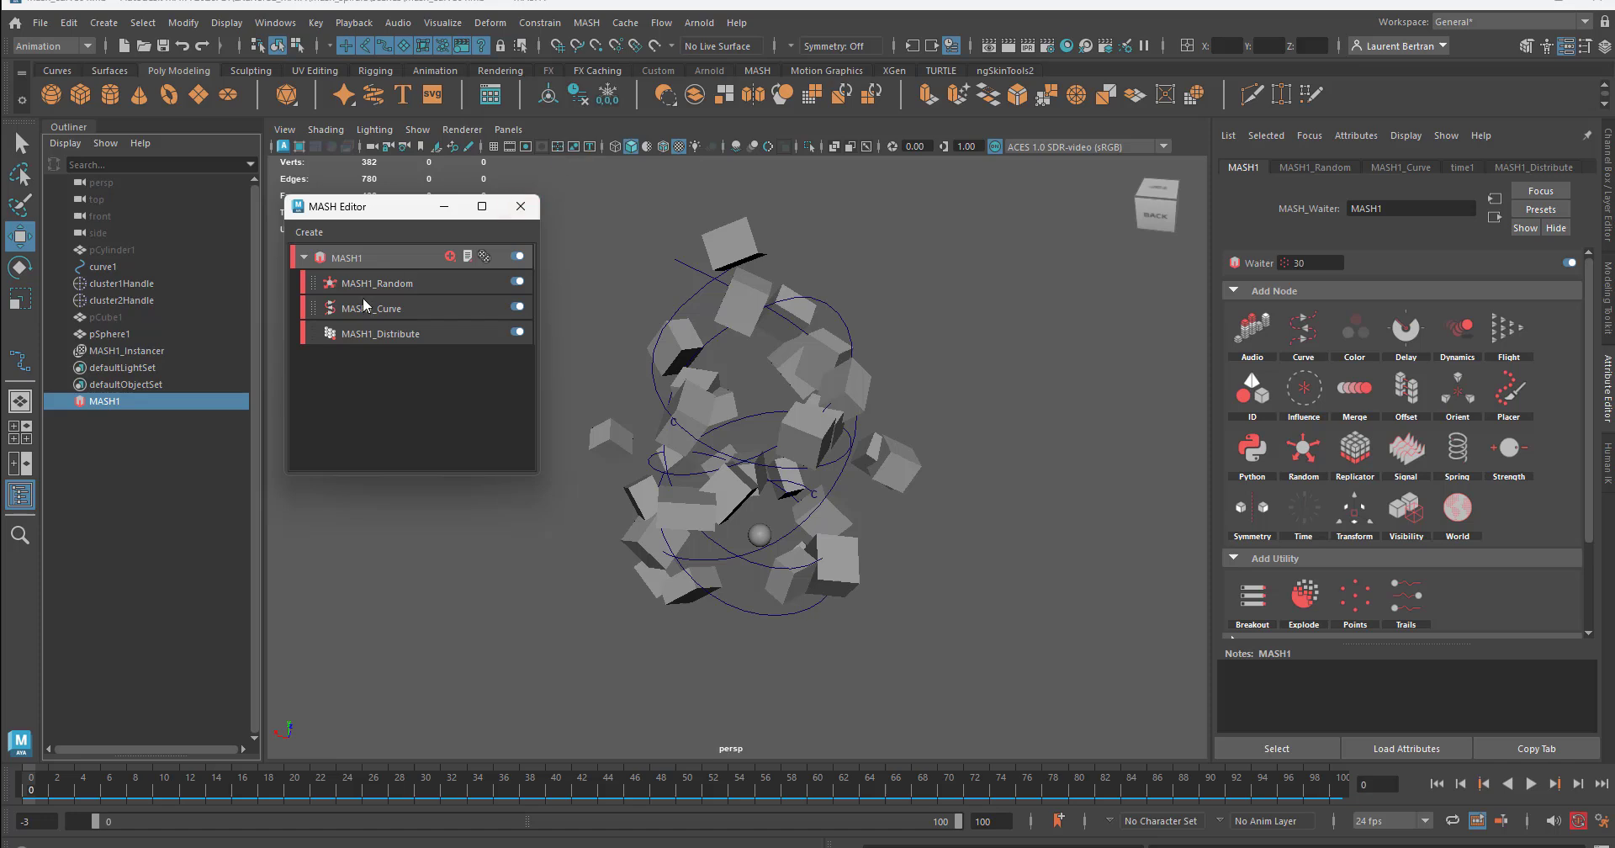
# Disable and re-enable MASH1_Random in the MASH Editor to compare the cubes with and without randomization
pyautogui.click(516, 282)
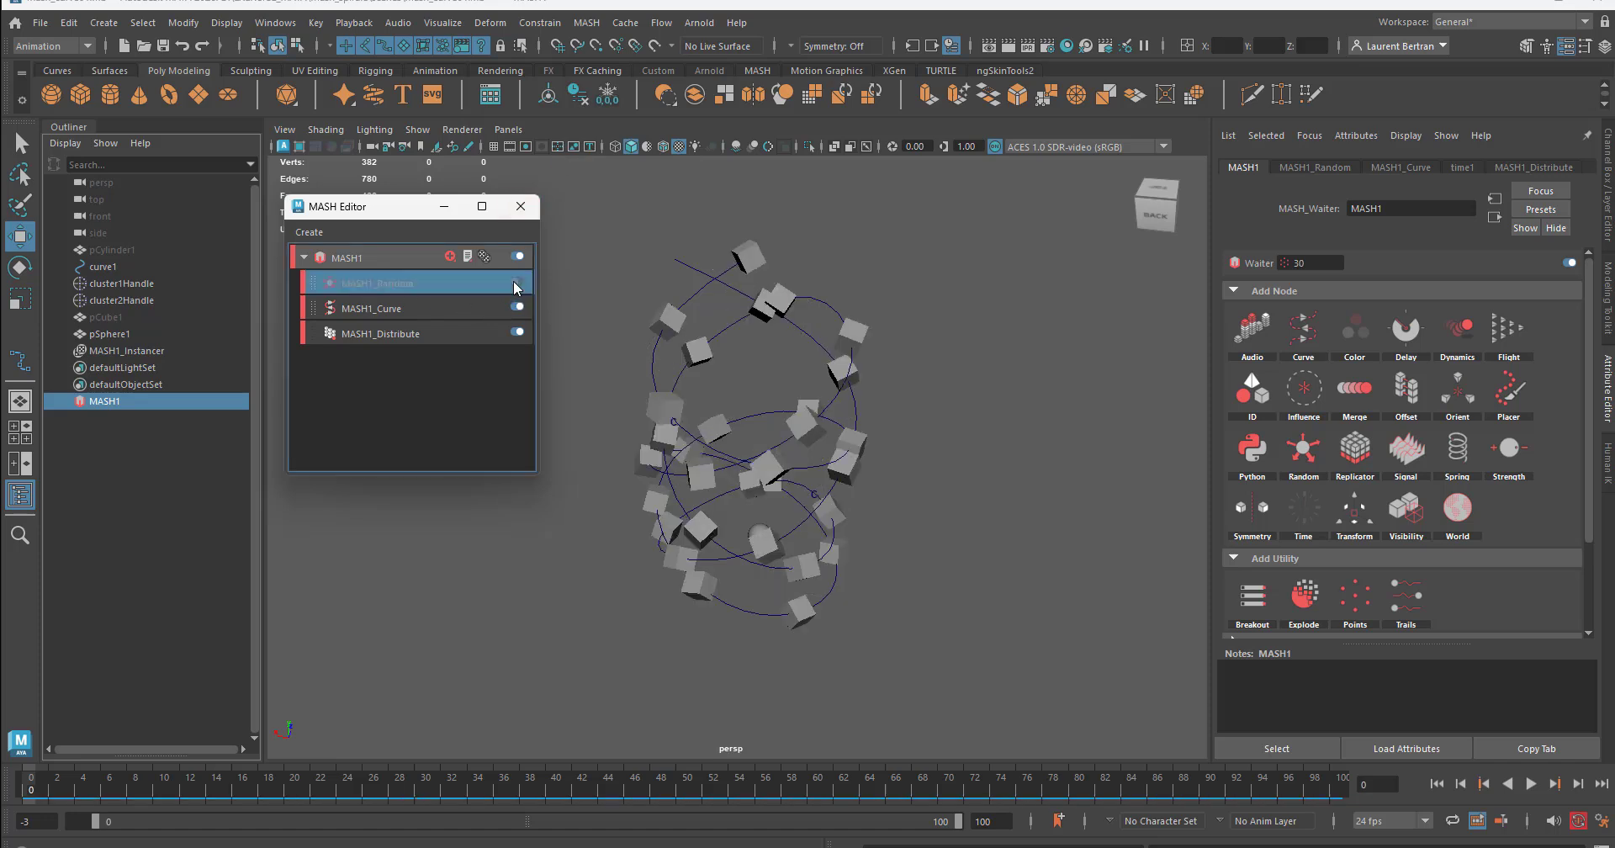
pyautogui.click(516, 283)
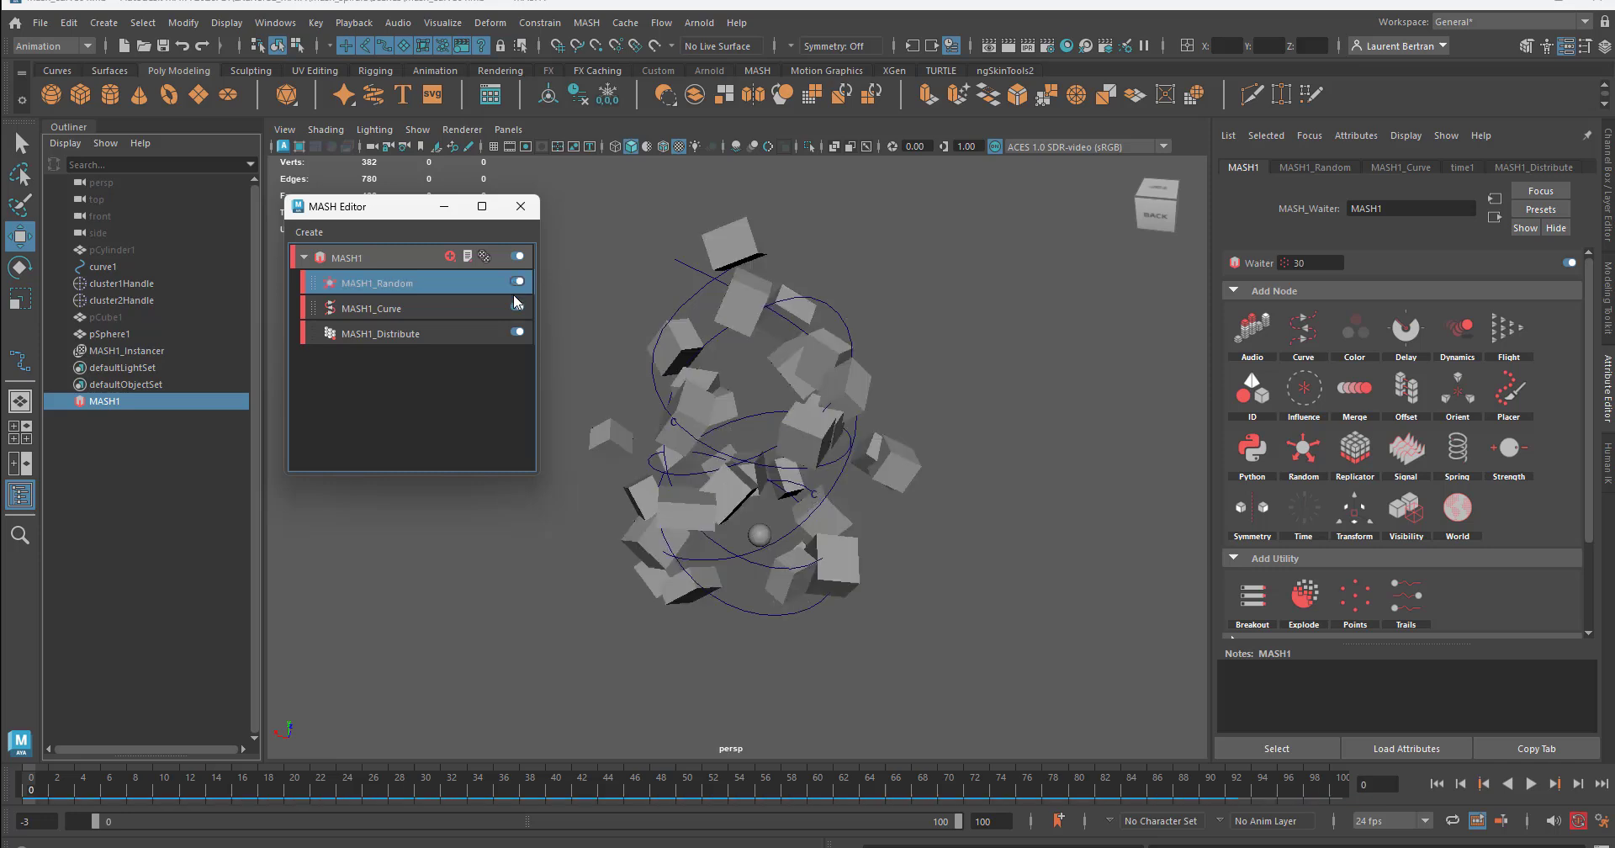
pyautogui.doubleClick(518, 283)
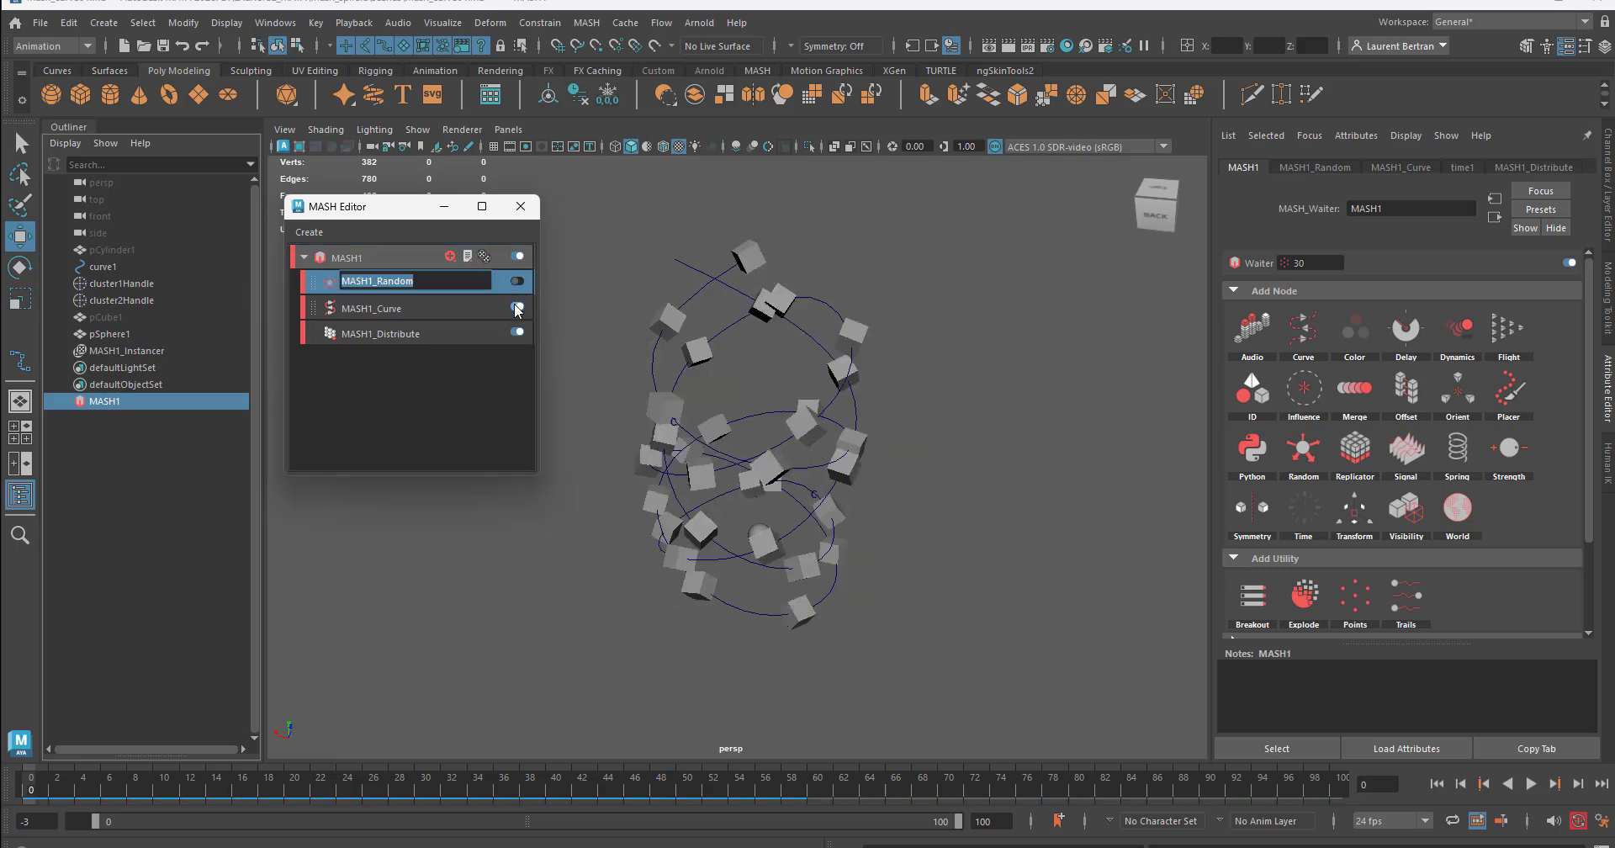
pyautogui.click(517, 283)
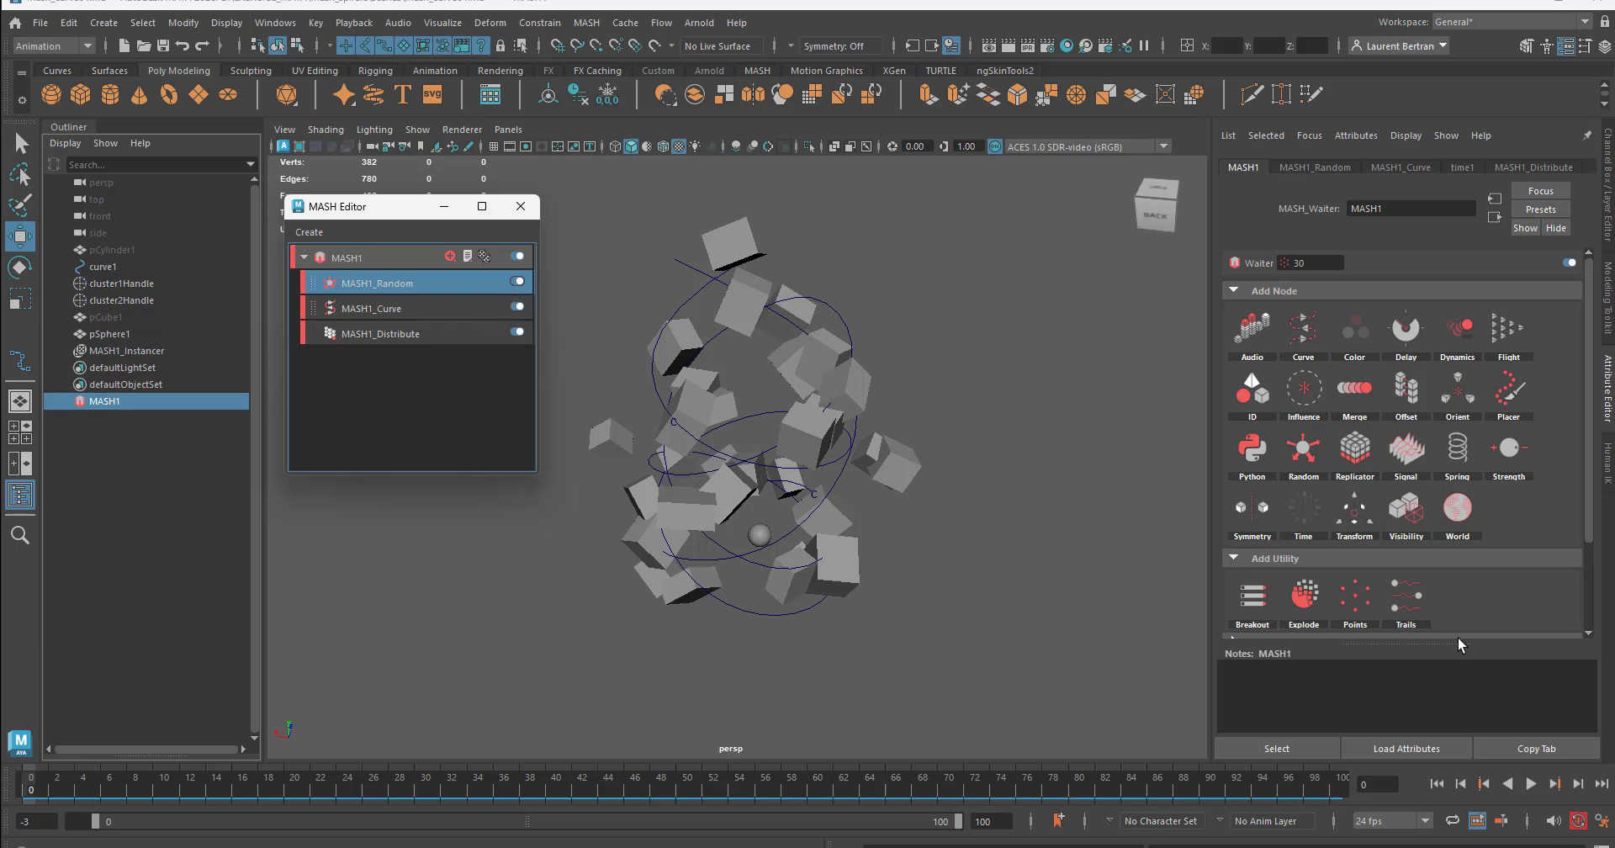
# Add a Replicator node to the MASH1 network
pyautogui.moveTo(1401, 541); pyautogui.dragTo(1397, 527)
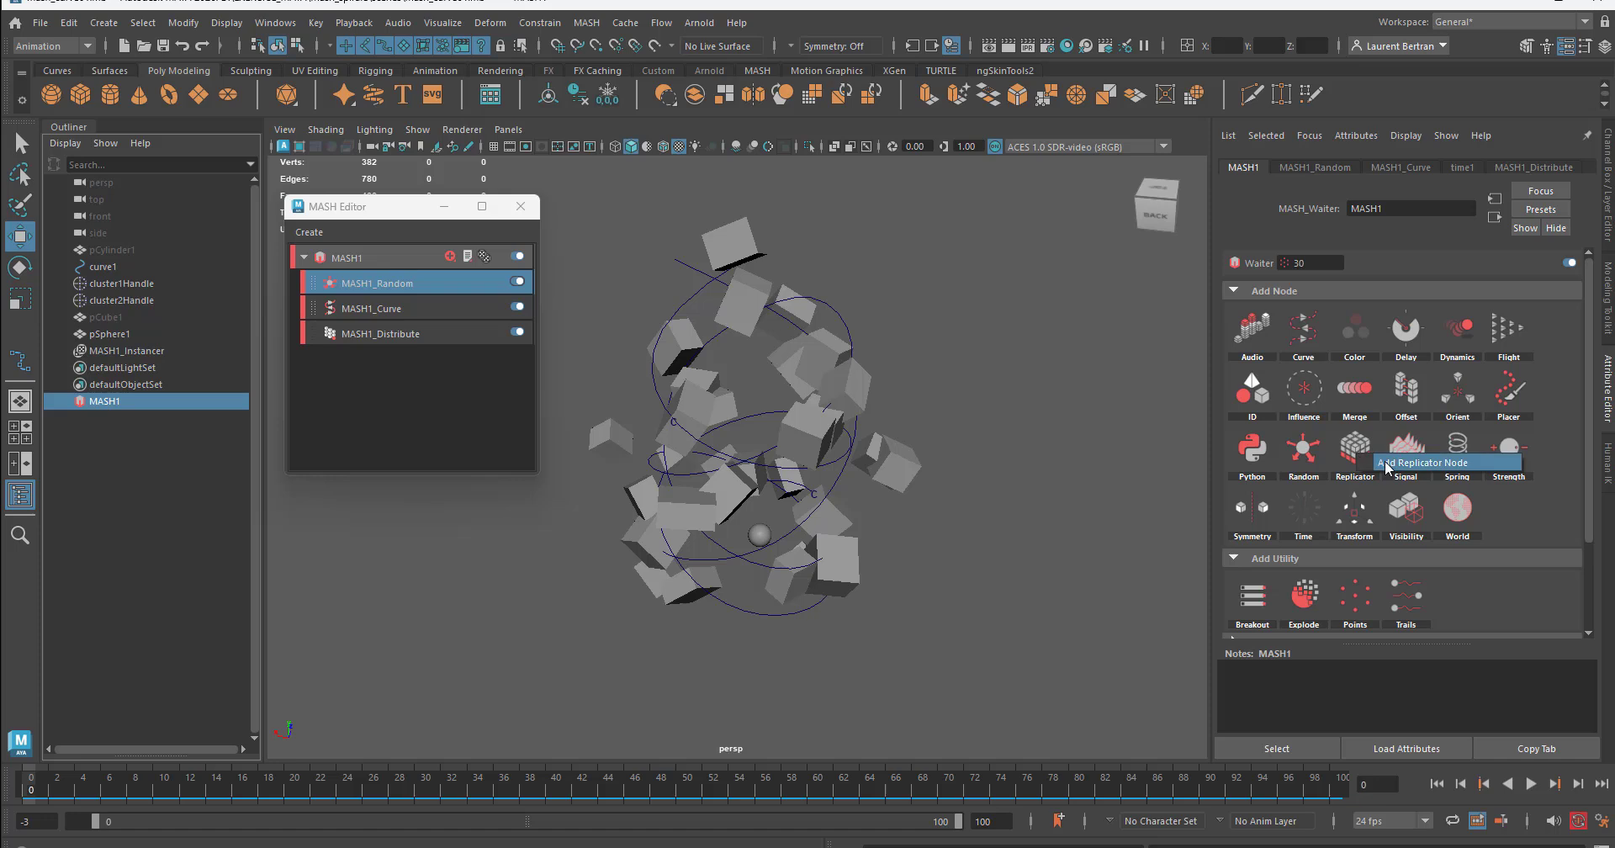
pyautogui.click(1356, 456)
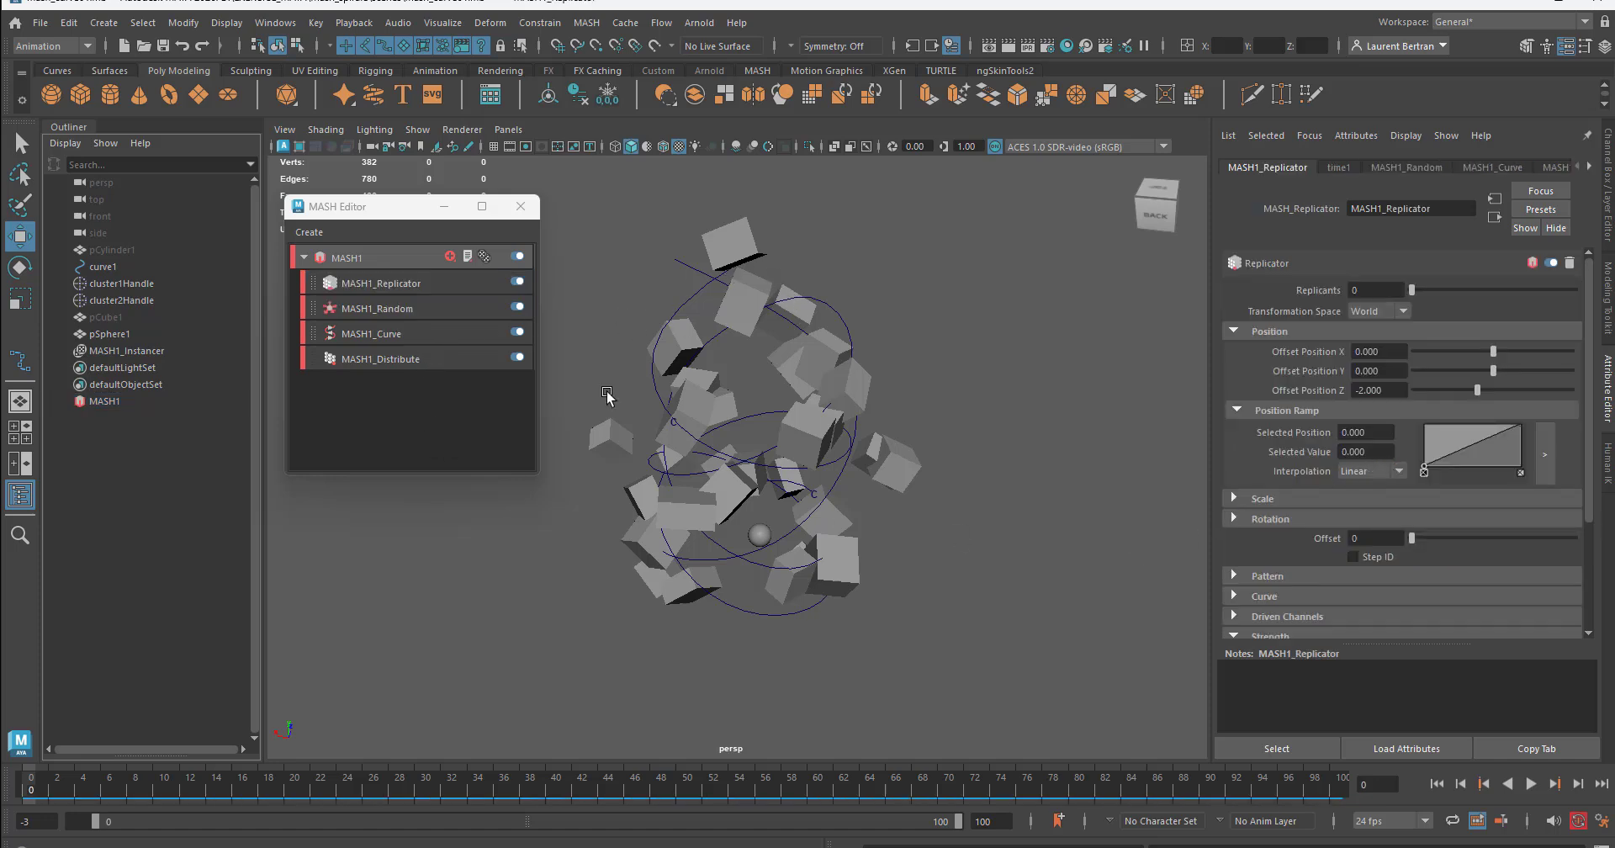
# Set the Replicator node's Replicants to 3
pyautogui.click(1374, 290)
pyautogui.press('Return')
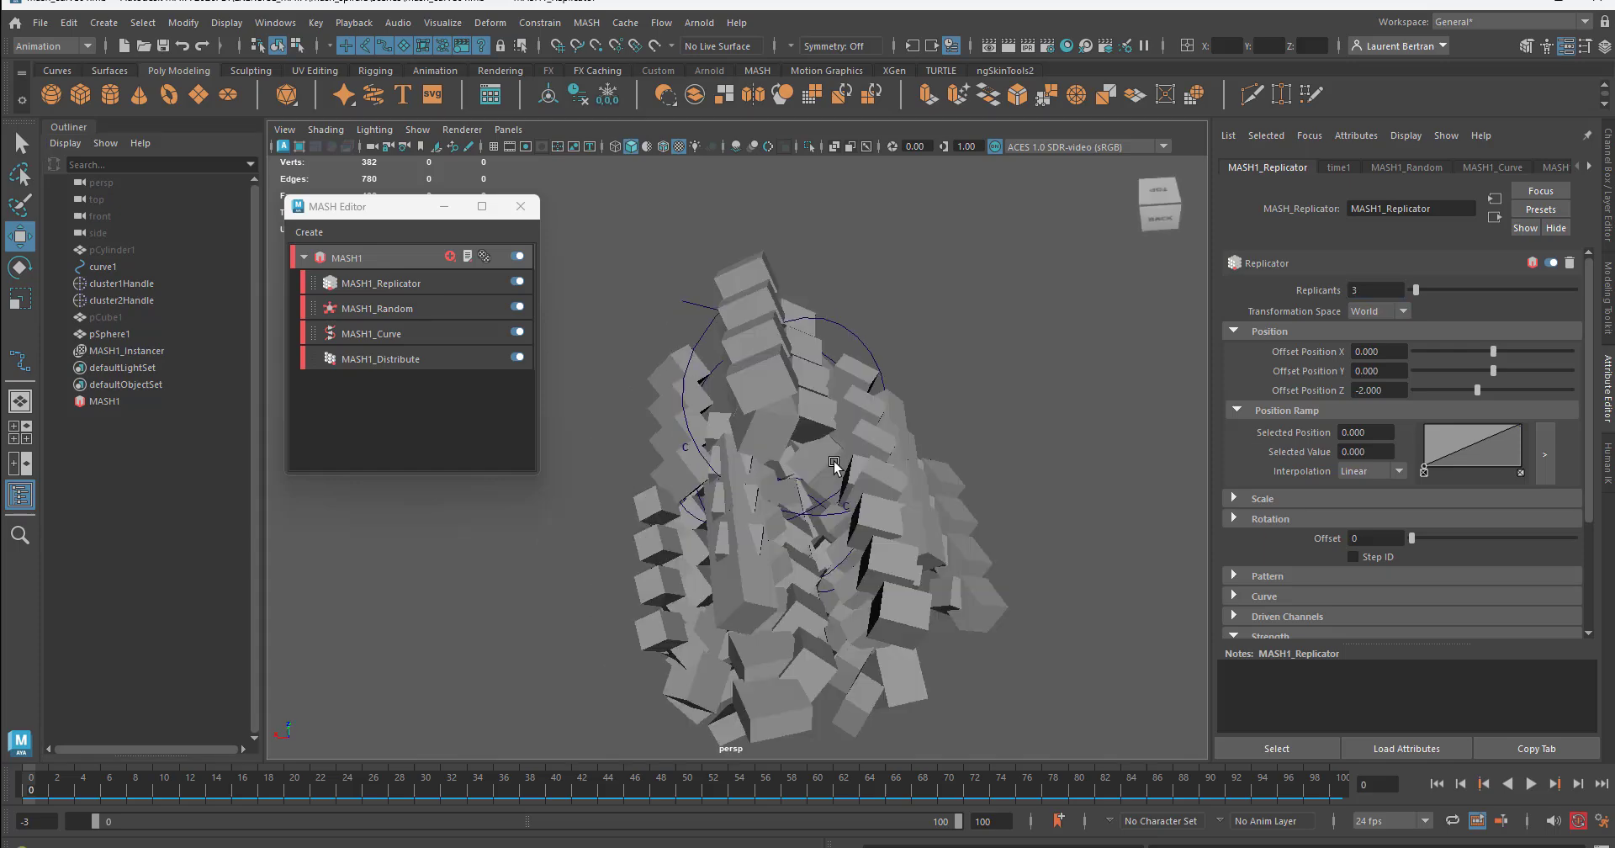
pyautogui.keyDown('alt'); pyautogui.moveTo(833, 464); pyautogui.dragTo(1082, 465); pyautogui.keyUp('alt')
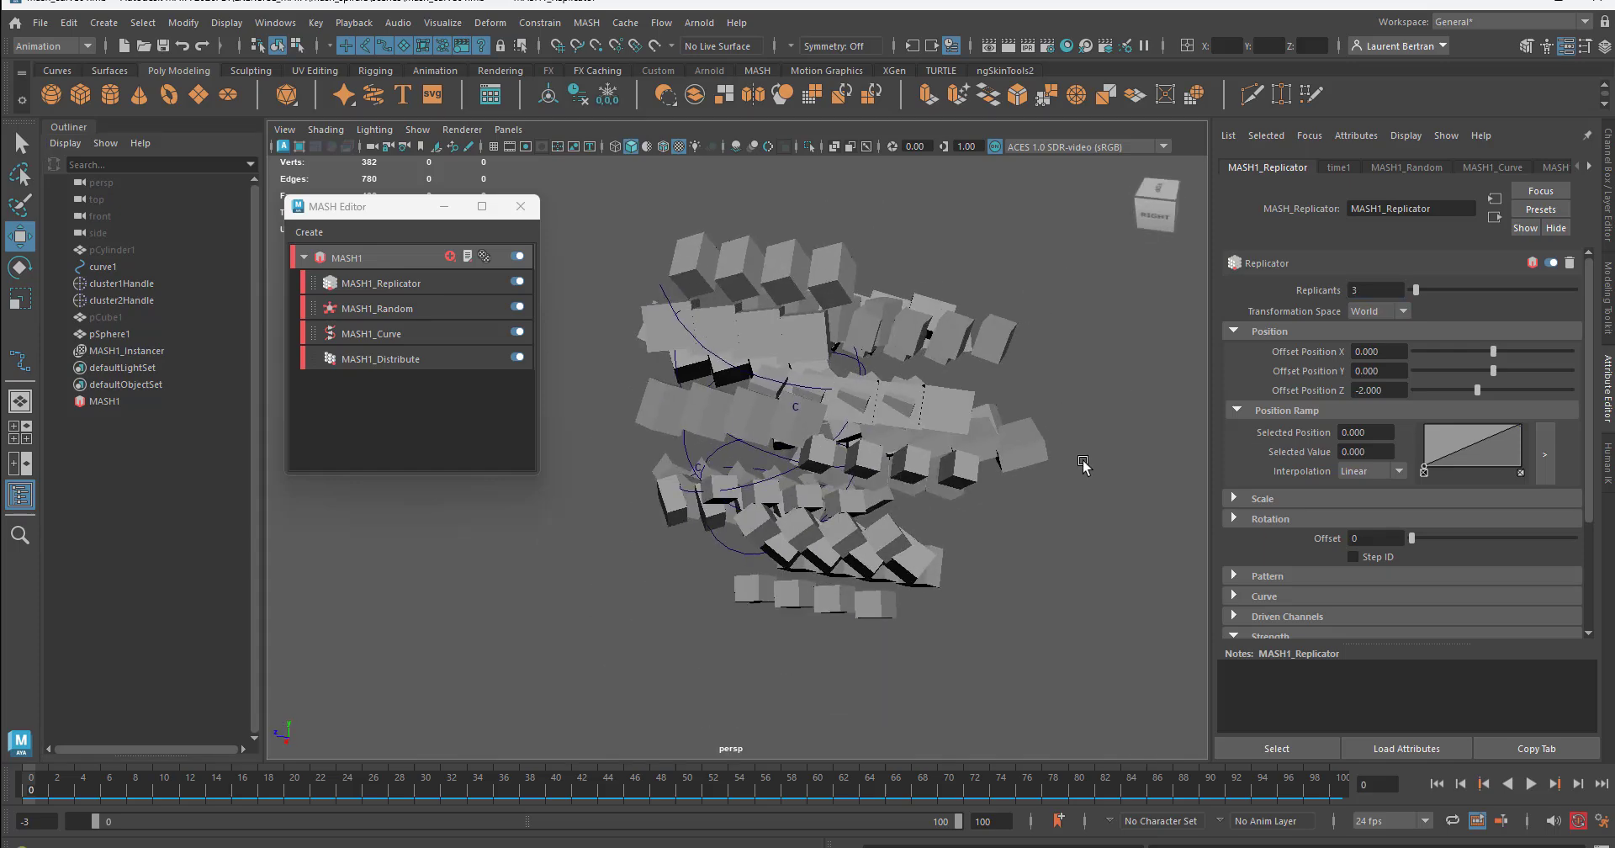
# Try an Offset Position Z of 2 on the Replicator node to space the cube copies
pyautogui.click(1385, 391)
pyautogui.write('2')
pyautogui.press('Return')
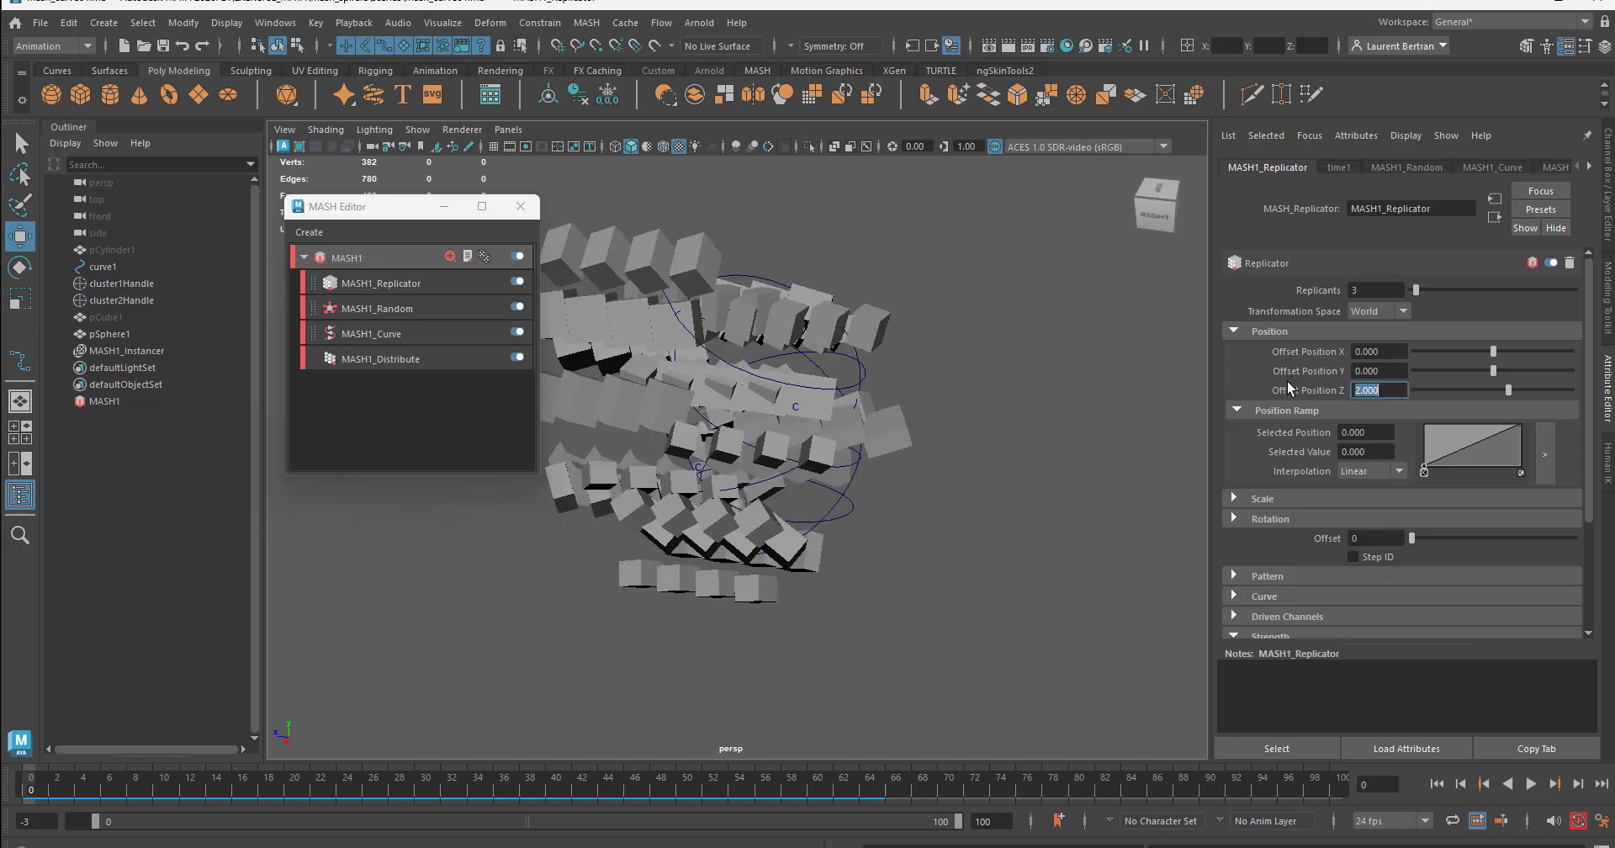
pyautogui.keyDown('alt'); pyautogui.moveTo(847, 533); pyautogui.dragTo(765, 495); pyautogui.keyUp('alt')
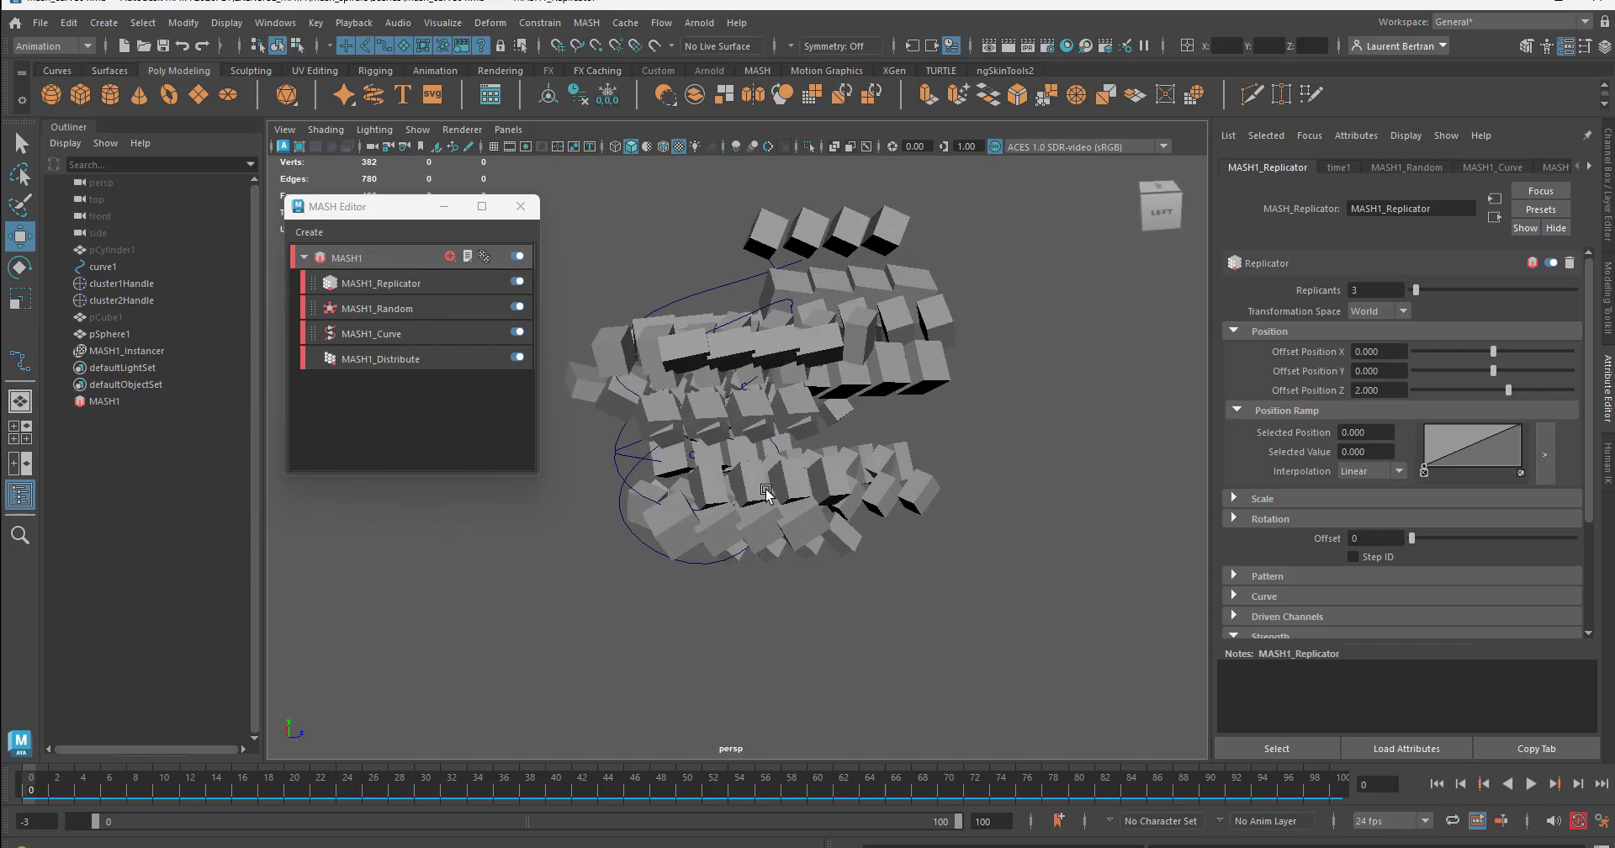
# Test larger spacing between the replicated groups with Offset Position Z values of 10 and 50
pyautogui.moveTo(1510, 393); pyautogui.dragTo(1572, 409)
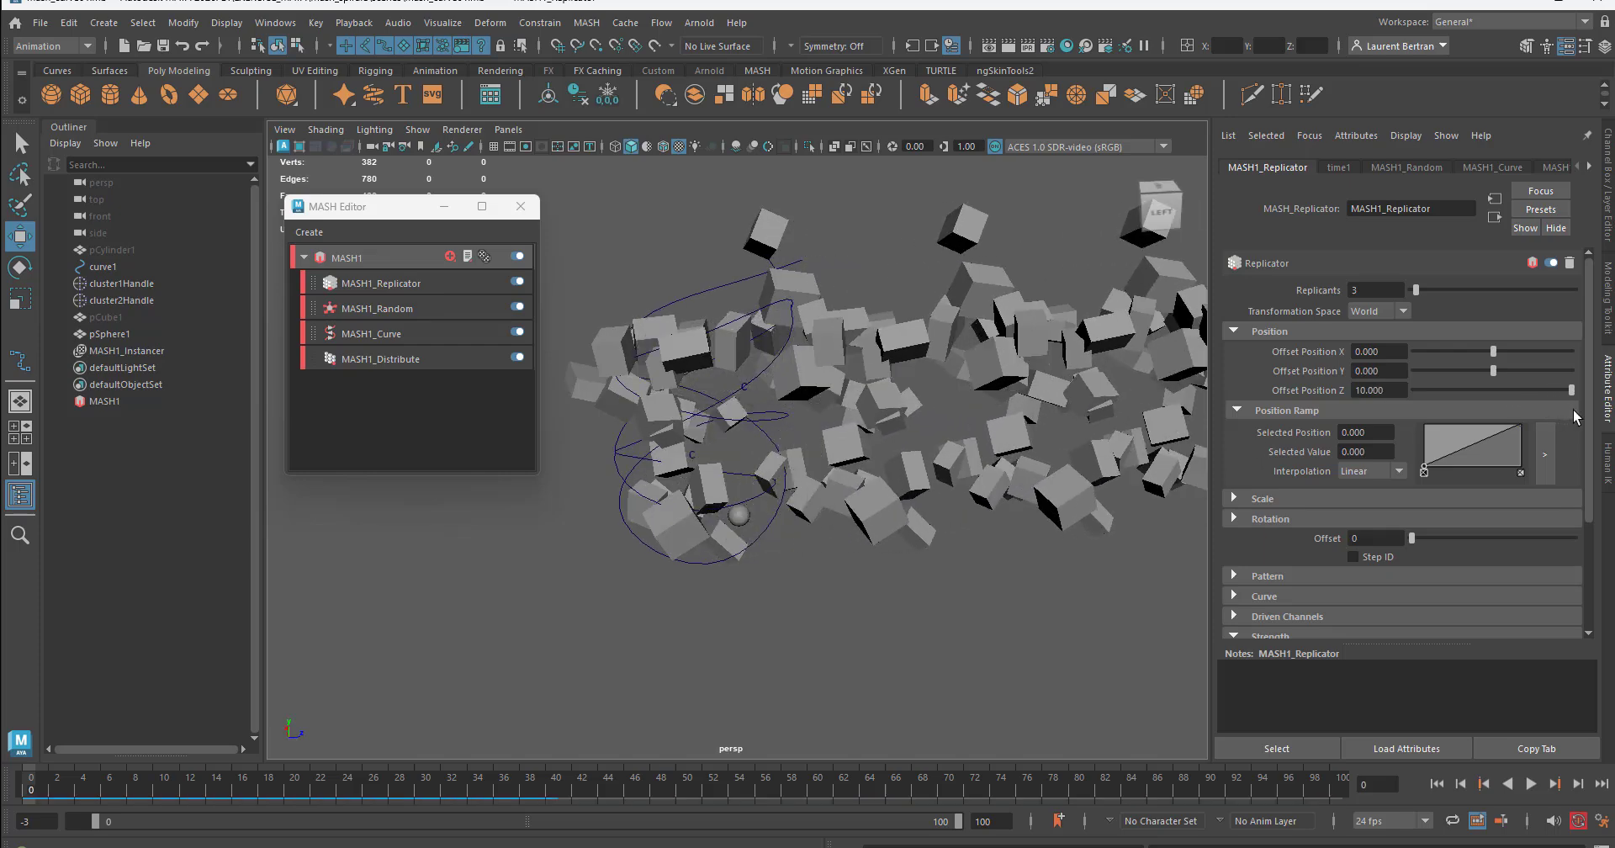
pyautogui.click(1388, 390)
pyautogui.press('Return')
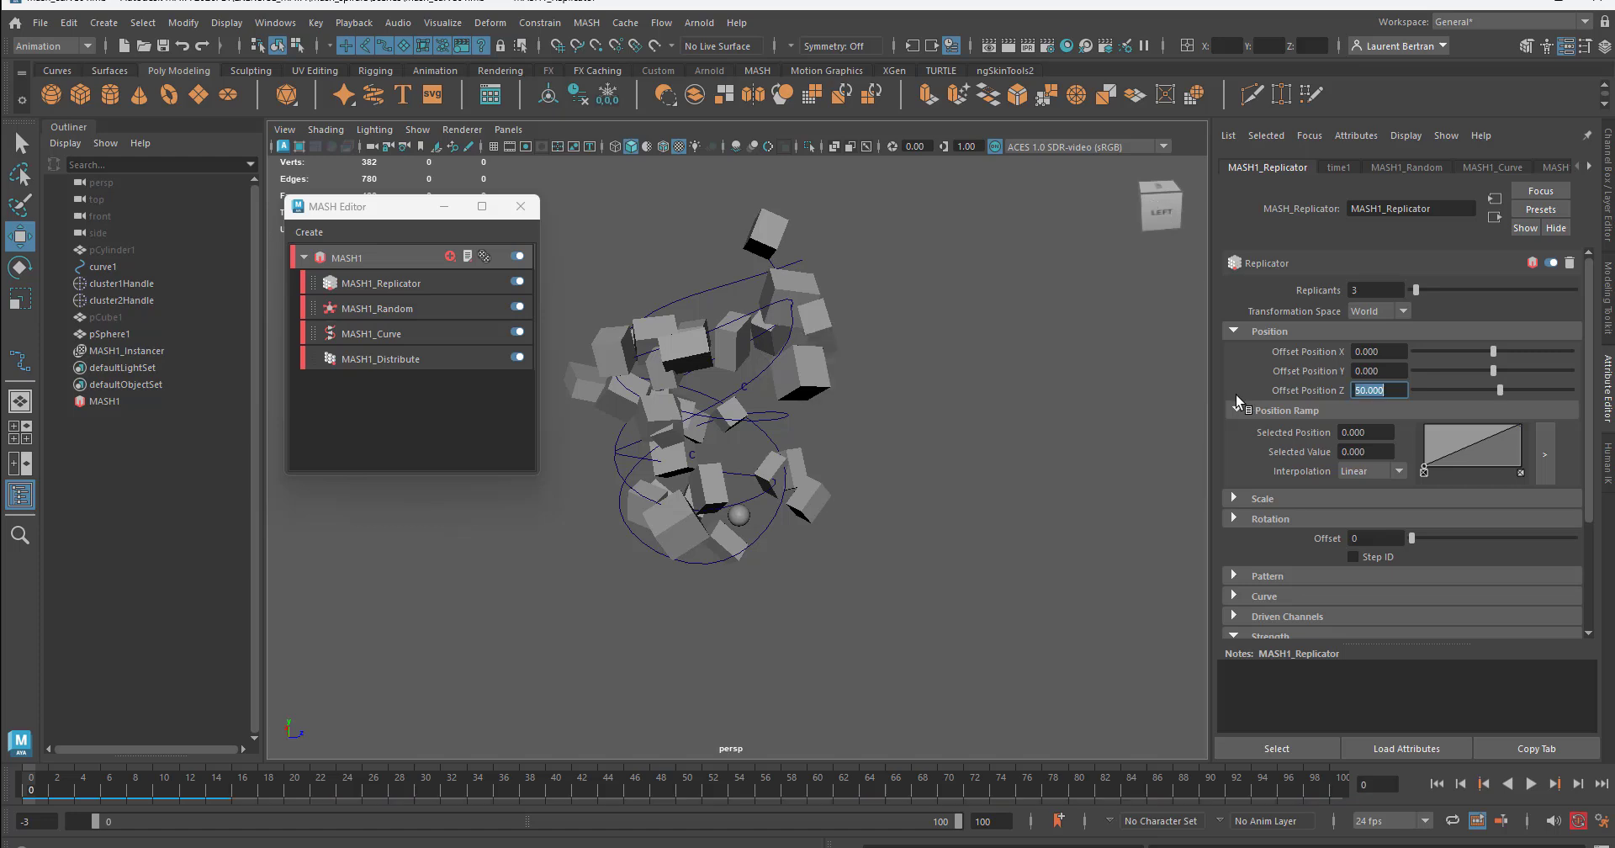
pyautogui.scroll(-5, 911, 426)
pyautogui.keyDown('alt'); pyautogui.moveTo(925, 463); pyautogui.dragTo(831, 526, button='middle'); pyautogui.keyUp('alt')
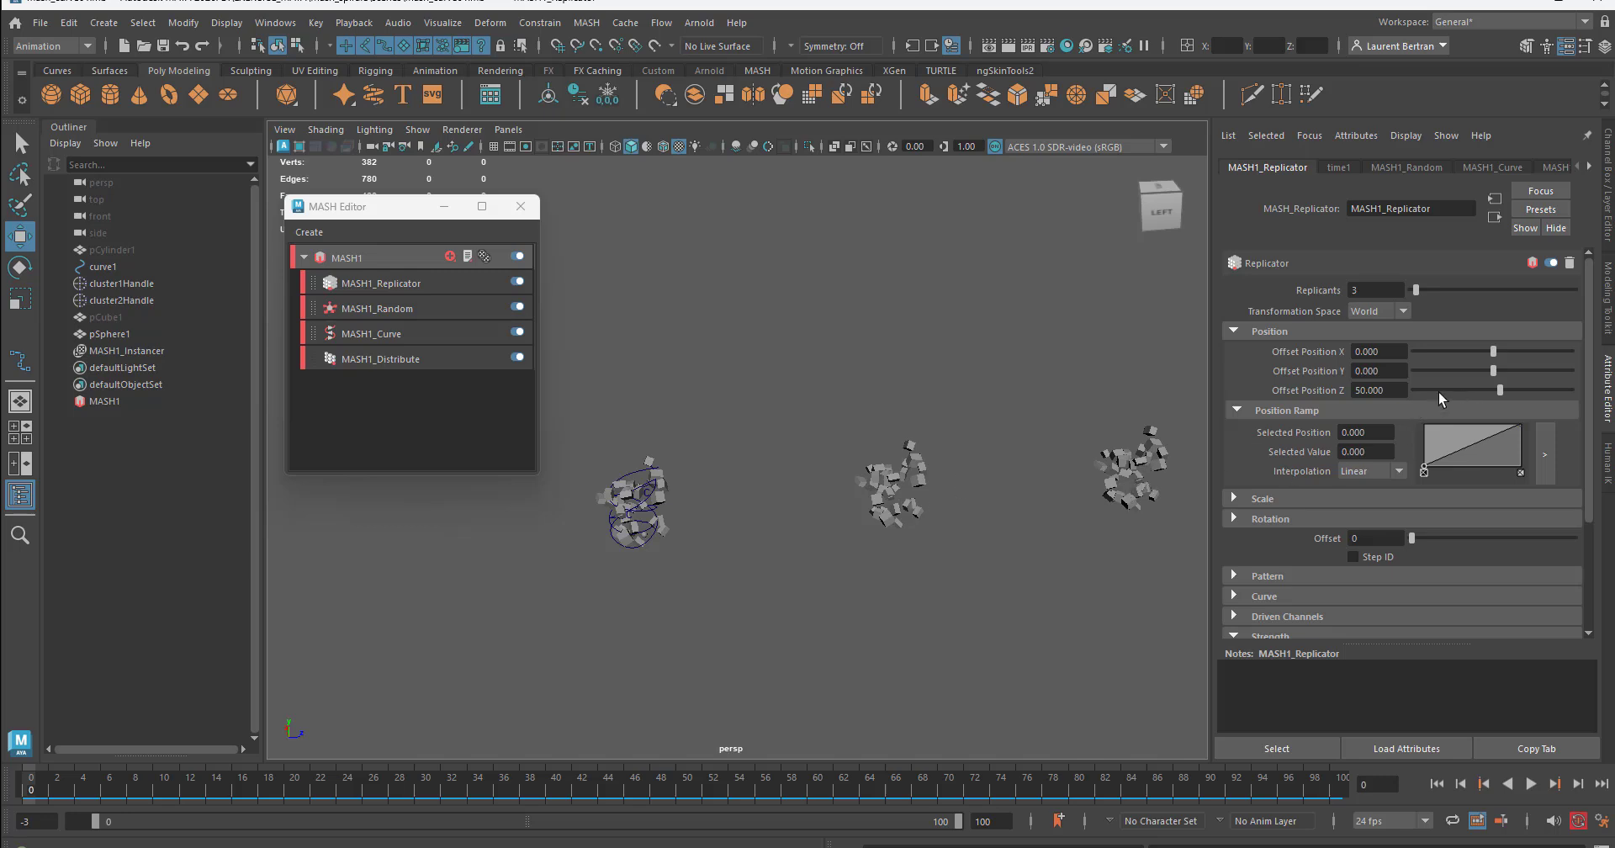
# Bring the replicated groups closer together with an Offset Position Z of 3
pyautogui.moveTo(1383, 393); pyautogui.dragTo(1296, 389)
pyautogui.write('3')
pyautogui.press('Return')
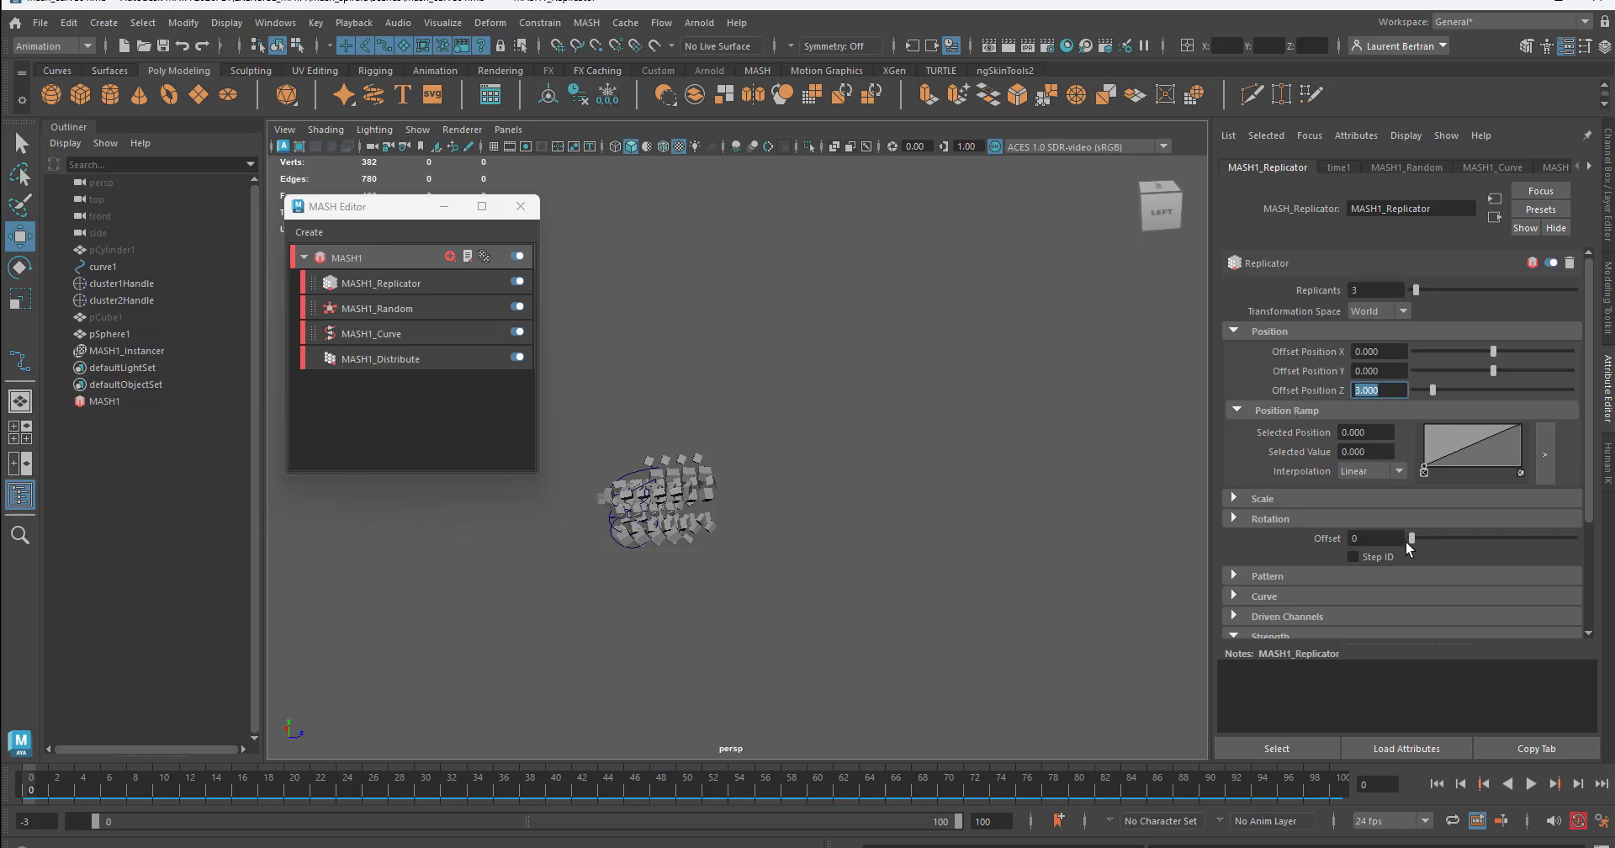
pyautogui.moveTo(1411, 541)
pyautogui.mouseDown()
pyautogui.moveTo(1466, 550)
pyautogui.moveTo(1386, 547)
pyautogui.mouseUp()
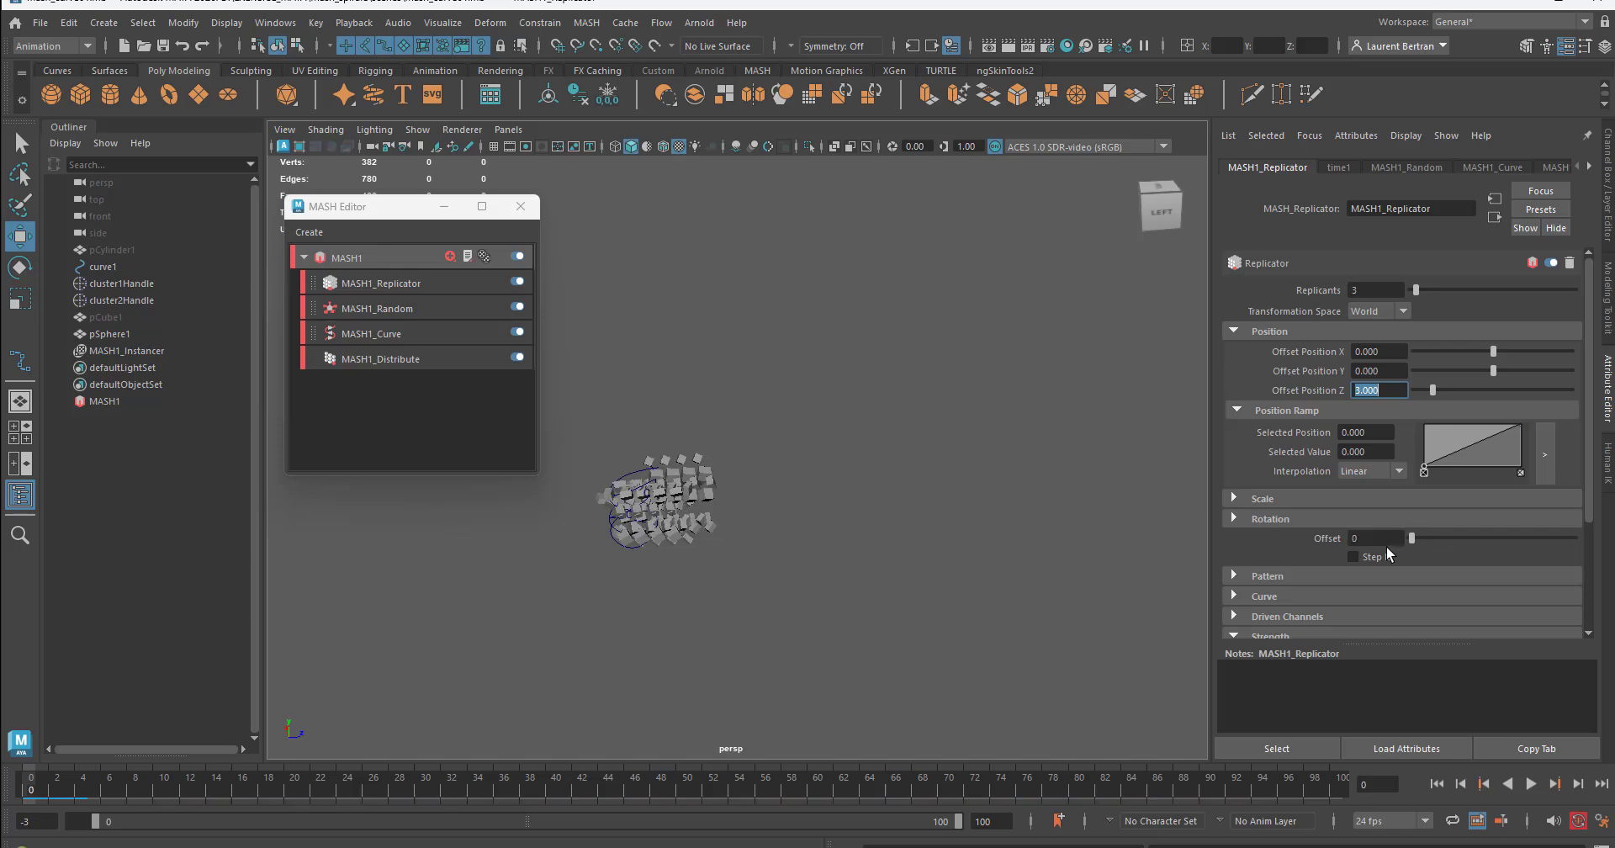
# Enable Scale Together in the Replicator's Scale section and set Scale Replicants X to -0.065
pyautogui.click(1238, 498)
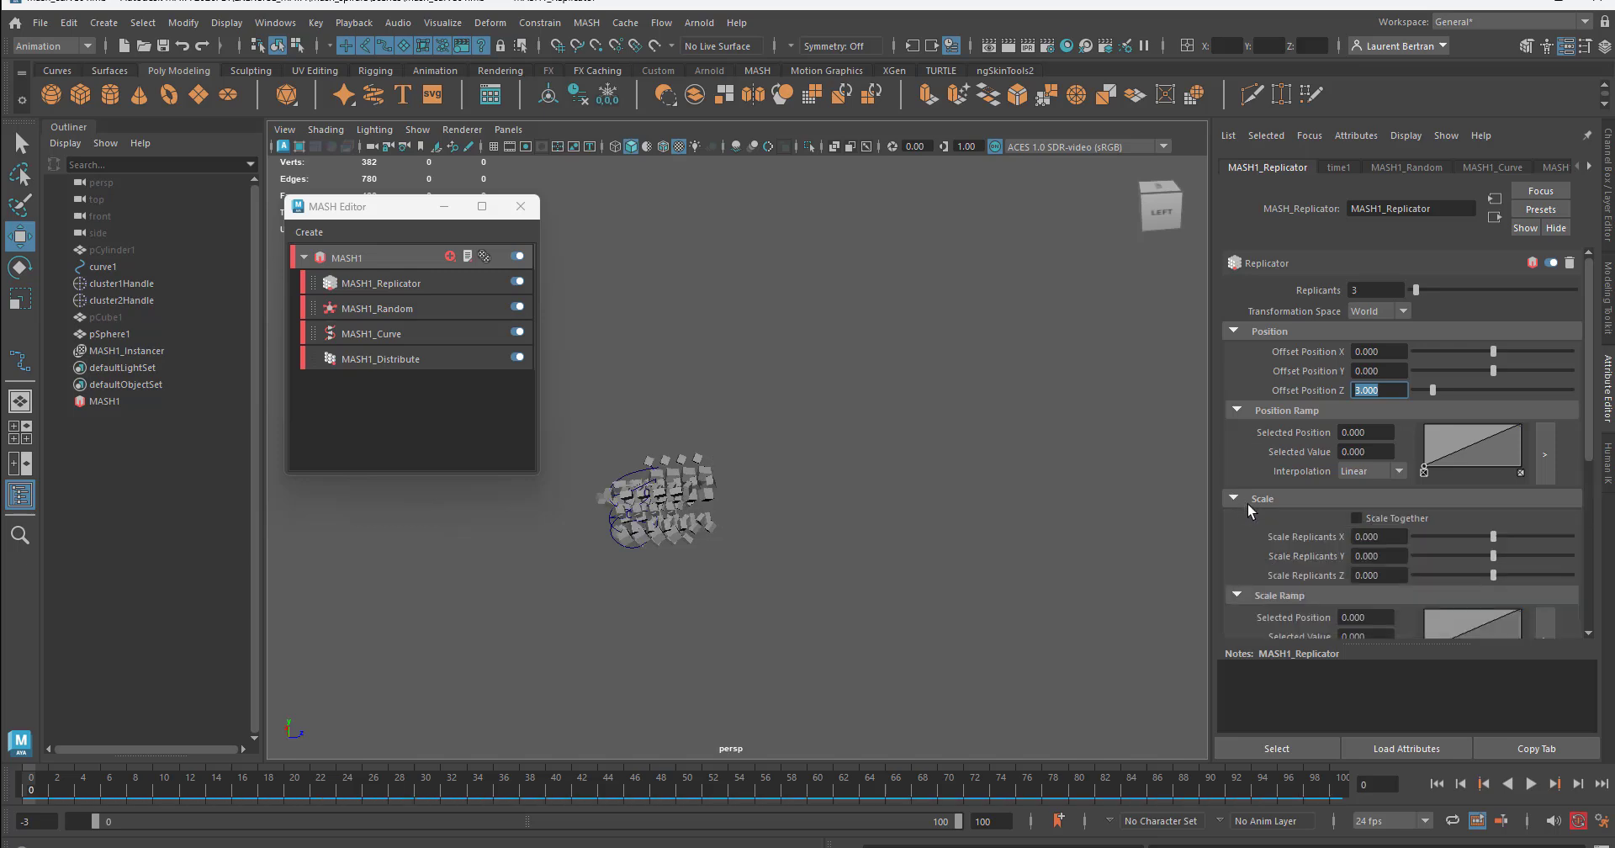
pyautogui.click(1378, 521)
pyautogui.moveTo(1493, 535)
pyautogui.mouseDown()
pyautogui.moveTo(1519, 543)
pyautogui.moveTo(1489, 555)
pyautogui.mouseUp()
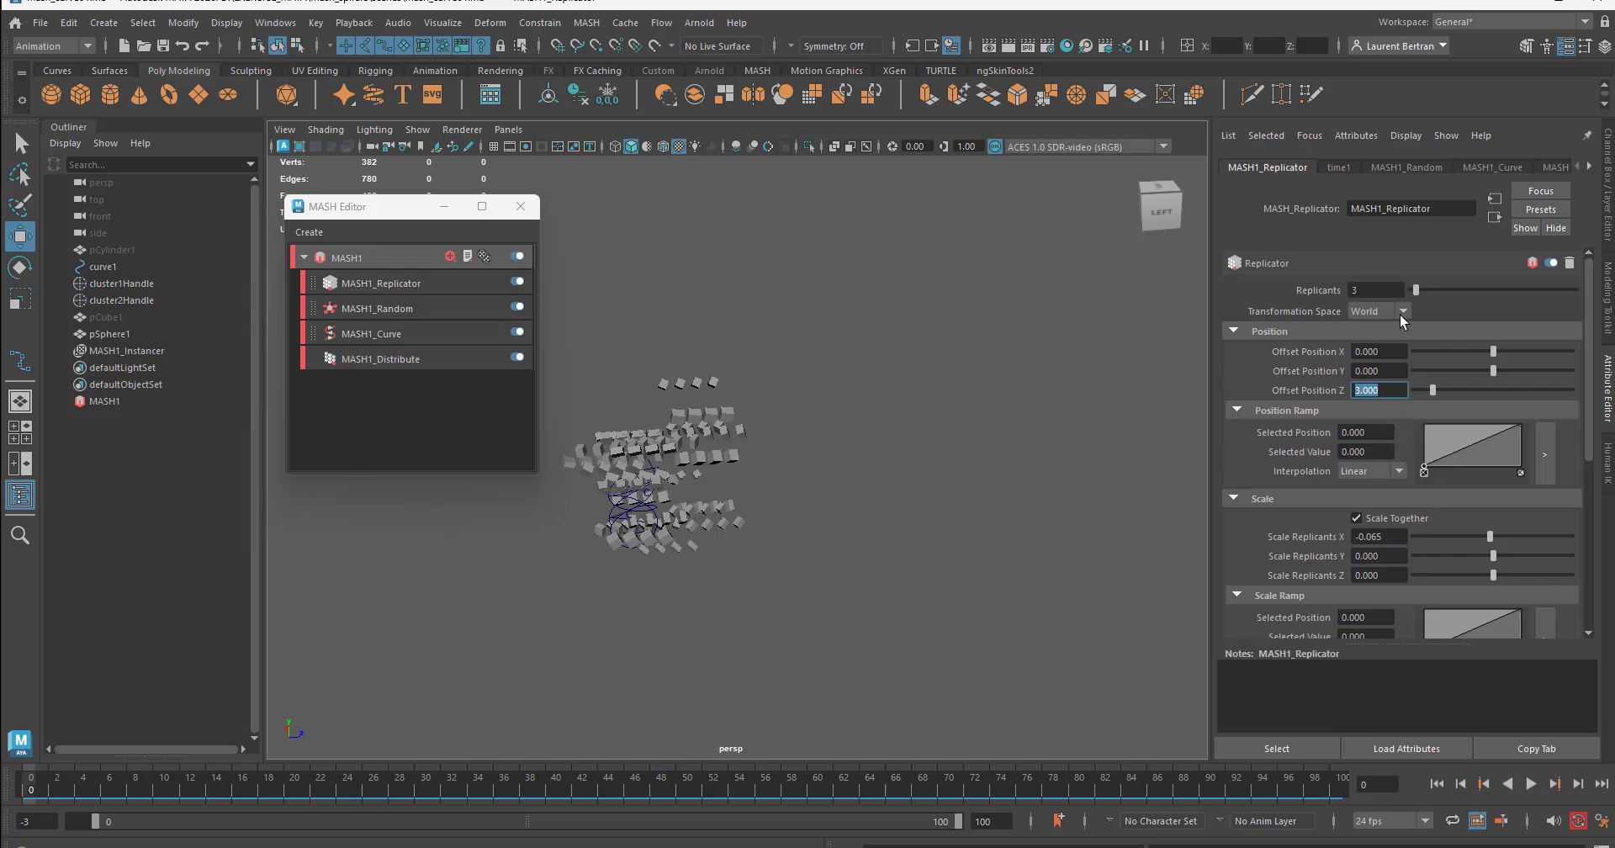
# Set the Replicator's Offset Position Y to 3
pyautogui.keyDown('alt'); pyautogui.moveTo(561, 538); pyautogui.dragTo(724, 551); pyautogui.keyUp('alt')
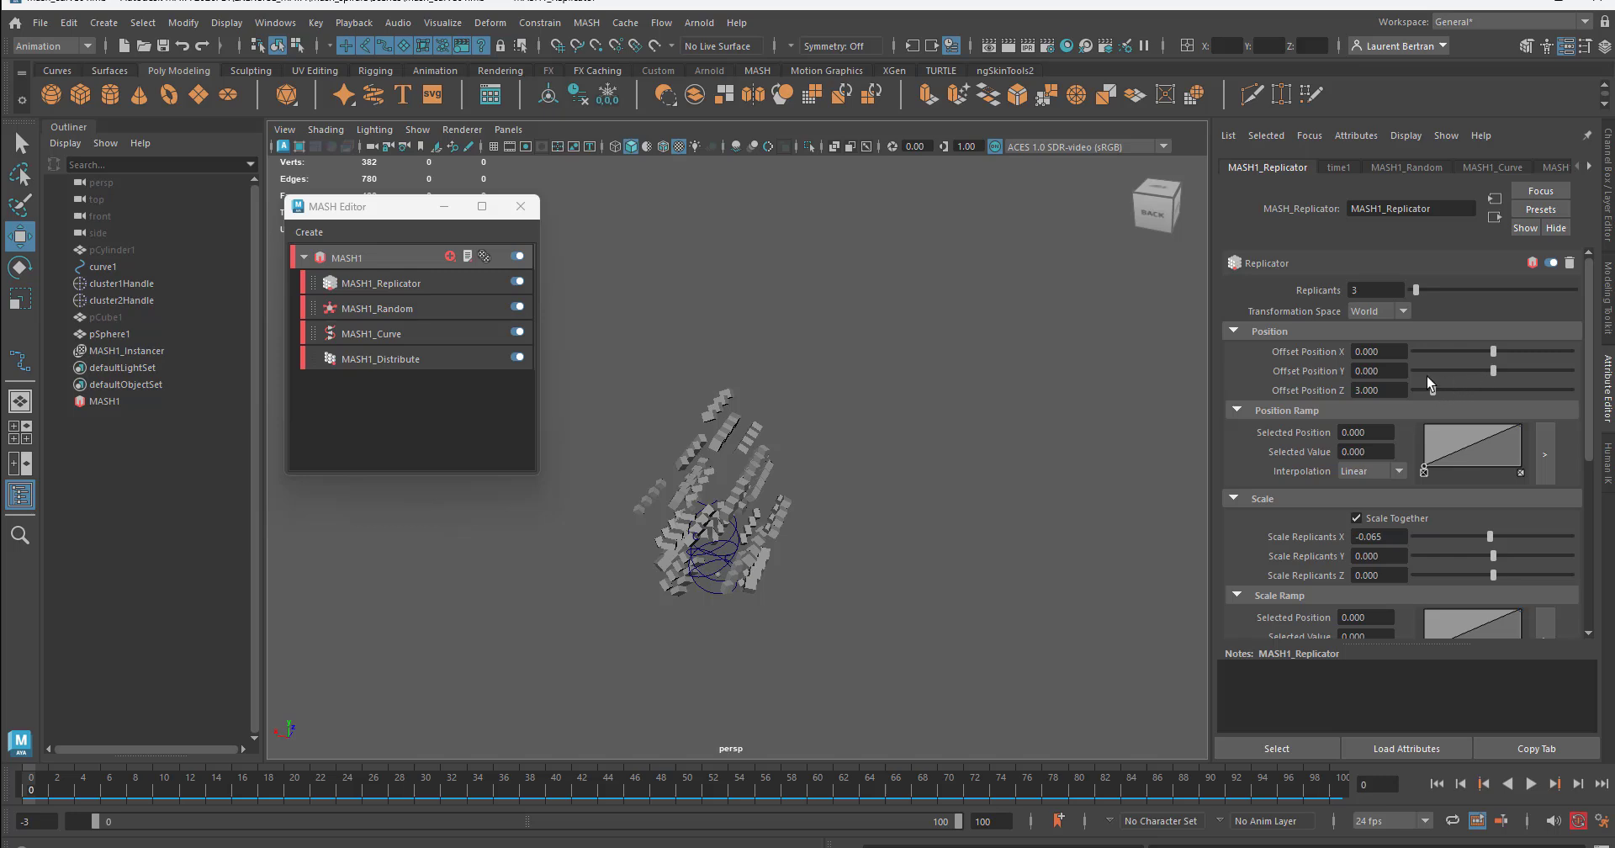
pyautogui.click(1379, 371)
pyautogui.write('3')
pyautogui.press('Return')
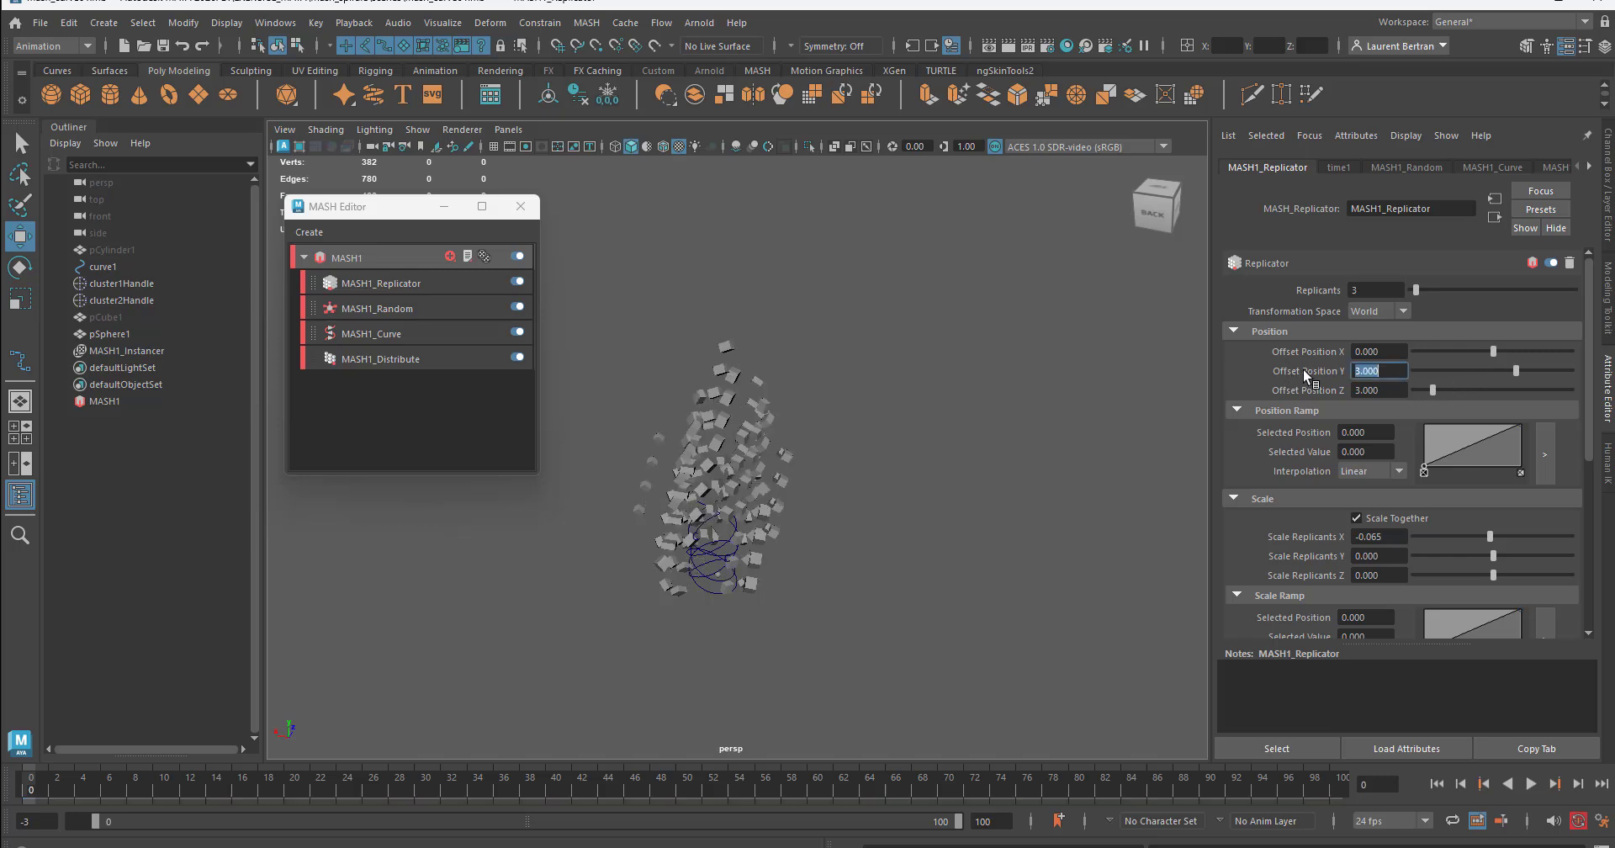
# Try an Offset Position X of 3 on the Replicator to spread the copies diagonally
pyautogui.click(1379, 351)
pyautogui.write('3')
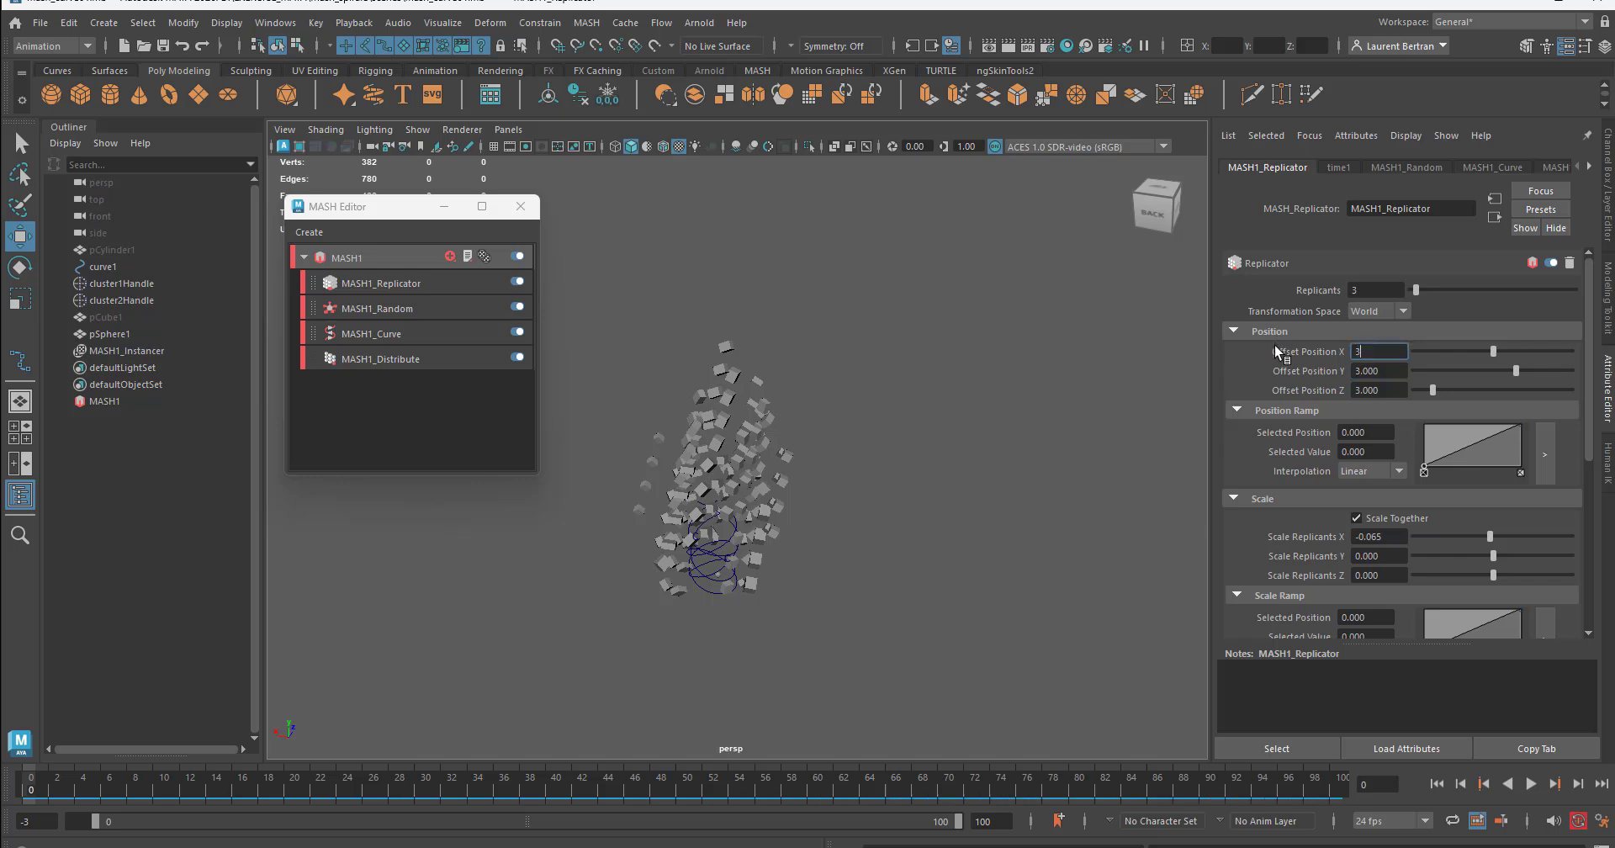
pyautogui.press('Return')
pyautogui.keyDown('alt'); pyautogui.moveTo(1131, 487); pyautogui.dragTo(1399, 443); pyautogui.keyUp('alt')
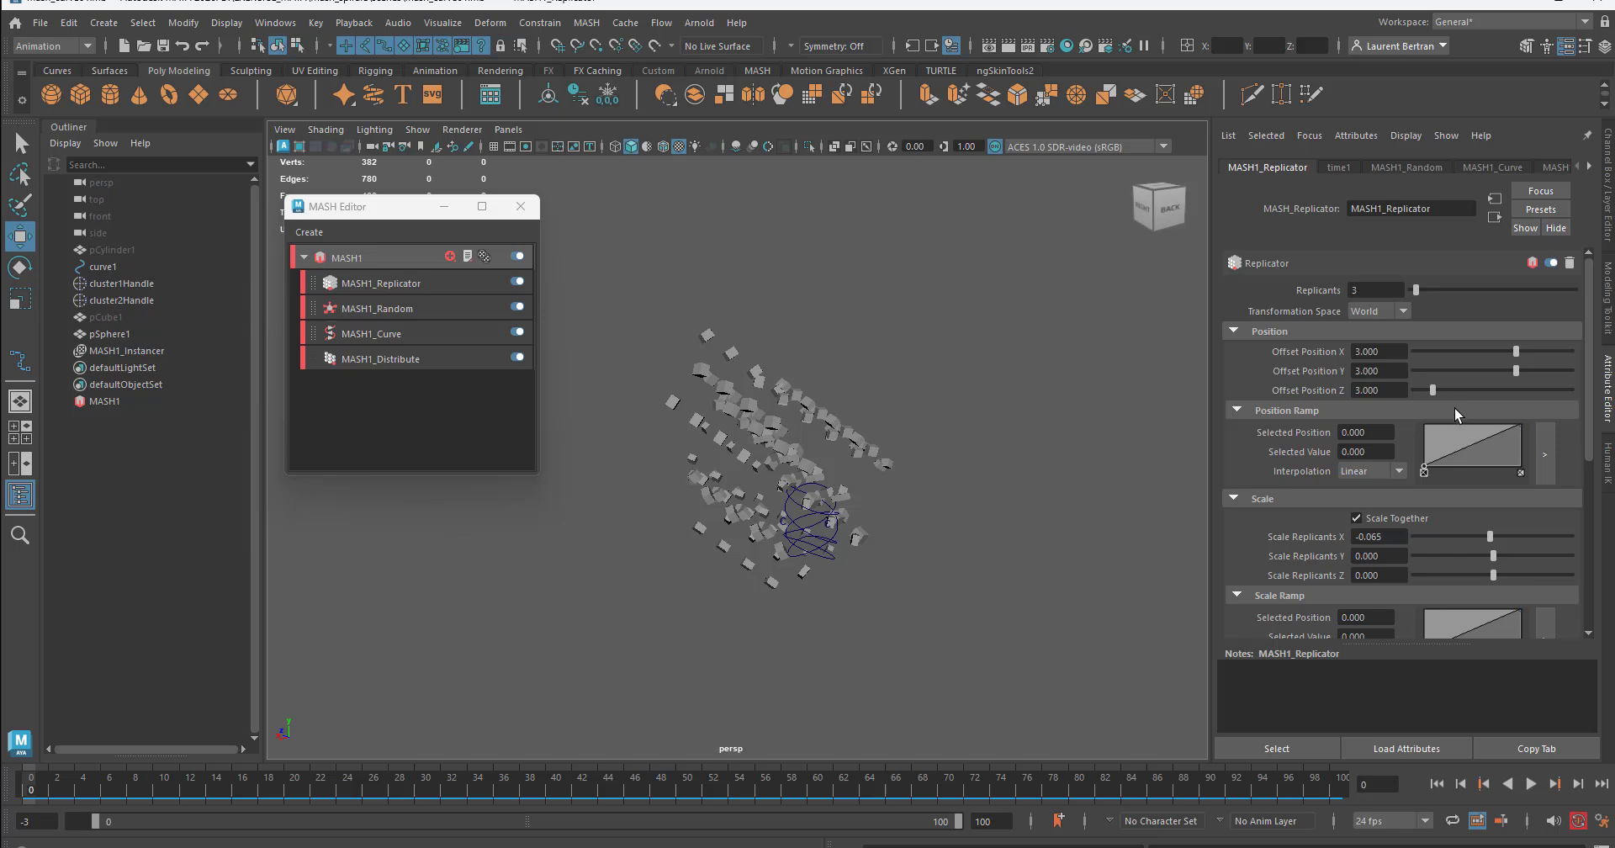
# Set the Replicator's Offset Position Z and Offset Position X to 0
pyautogui.click(1388, 389)
pyautogui.write('0')
pyautogui.press('Return')
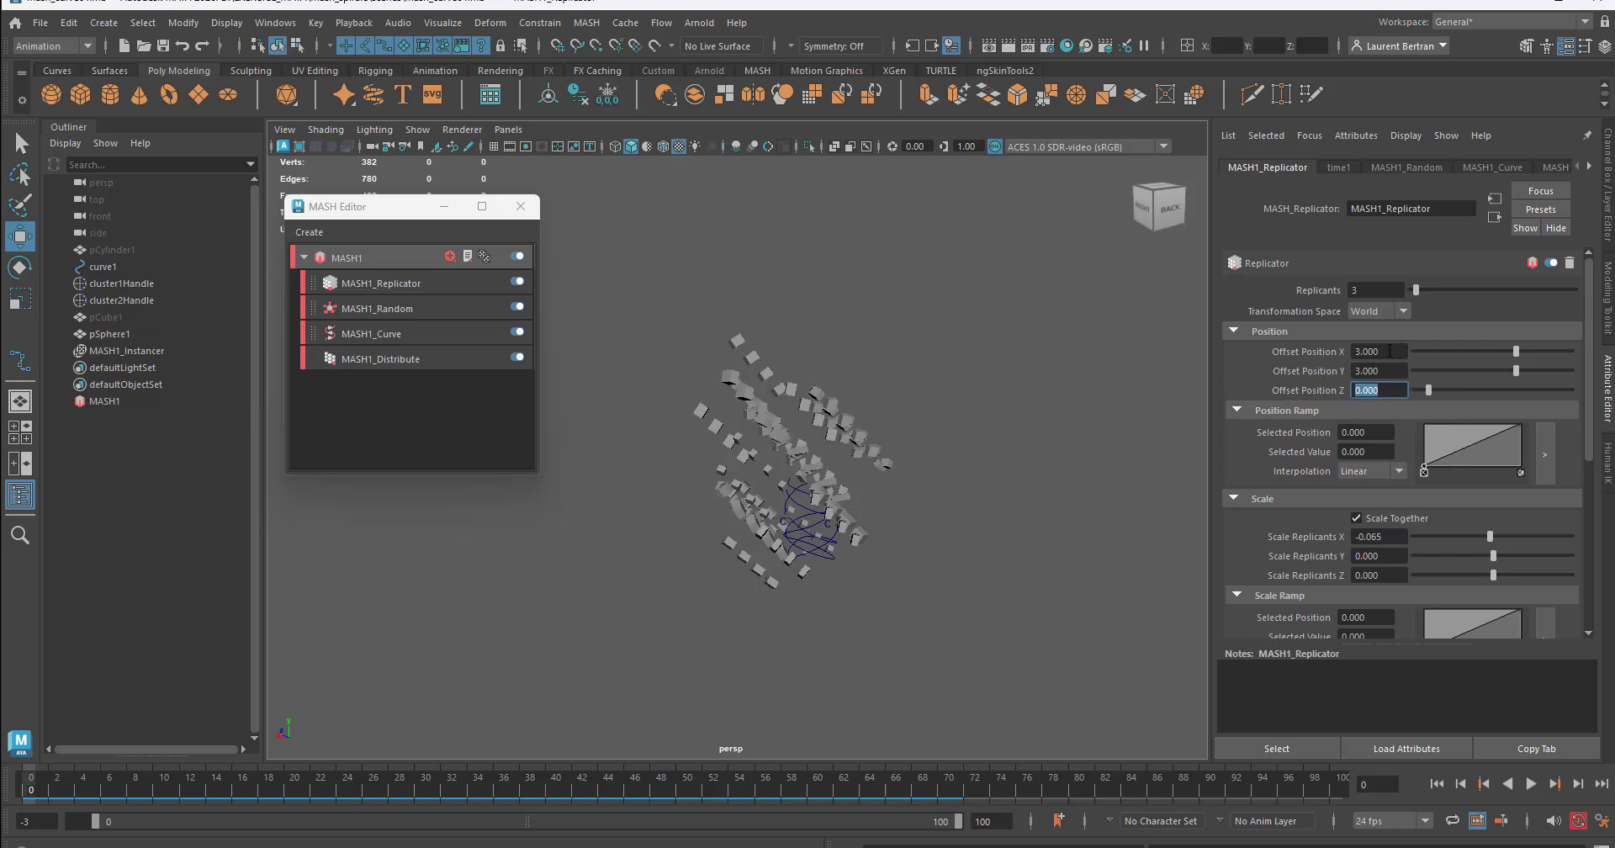
pyautogui.click(1379, 350)
pyautogui.write('0')
pyautogui.press('Return')
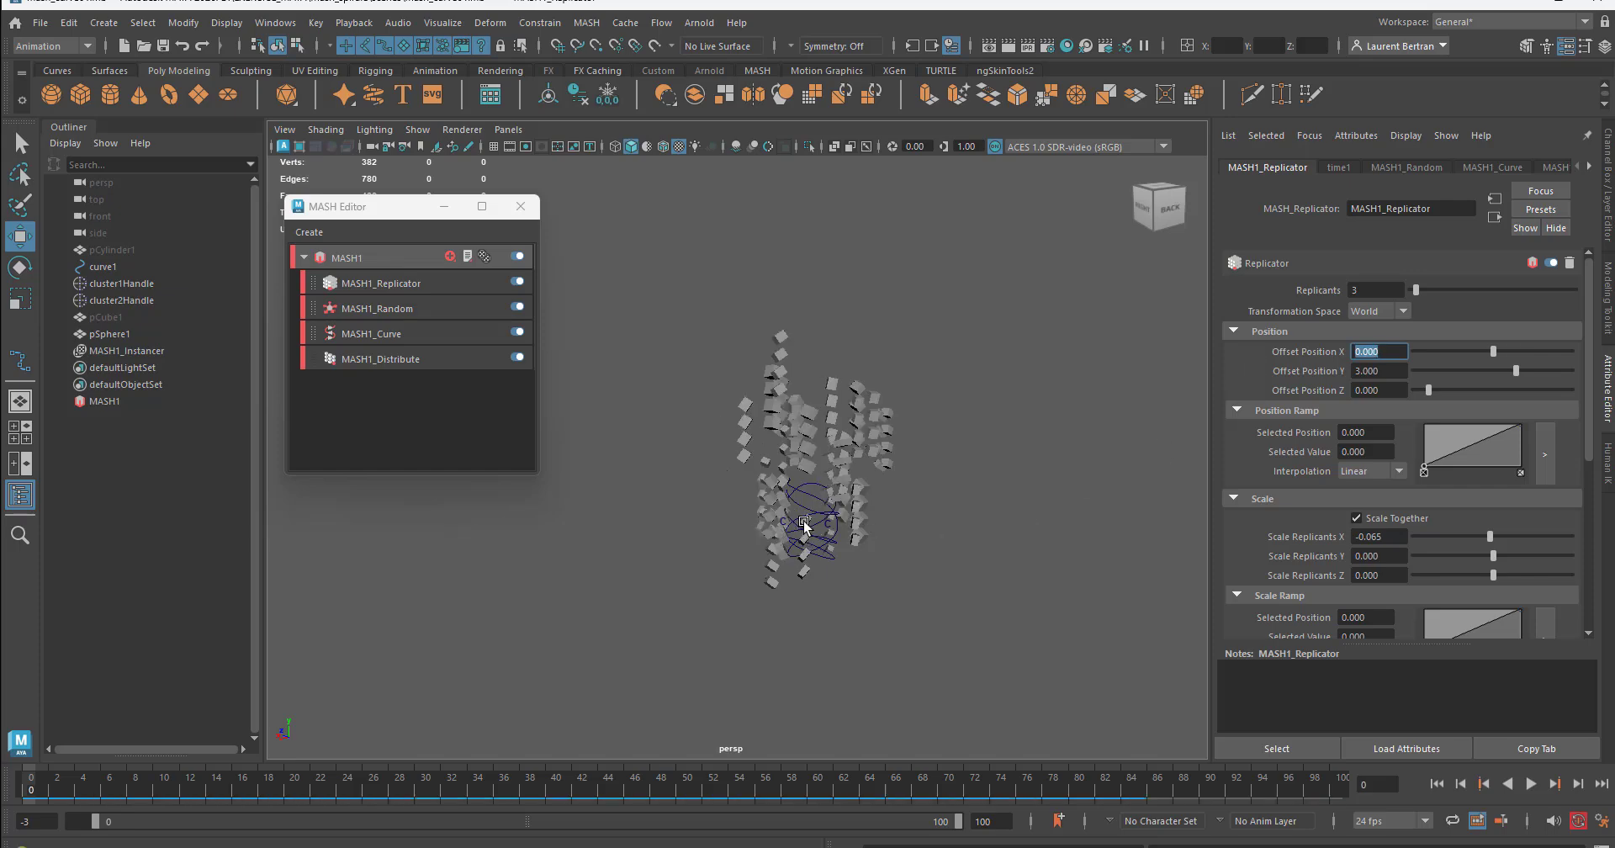
# Fan the copies outward by setting Scale Replicants X to 1.130 and Scale Replicants Z to 1.457
pyautogui.keyDown('alt'); pyautogui.moveTo(805, 538); pyautogui.dragTo(770, 580); pyautogui.keyUp('alt')
pyautogui.scroll(6, 770, 581)
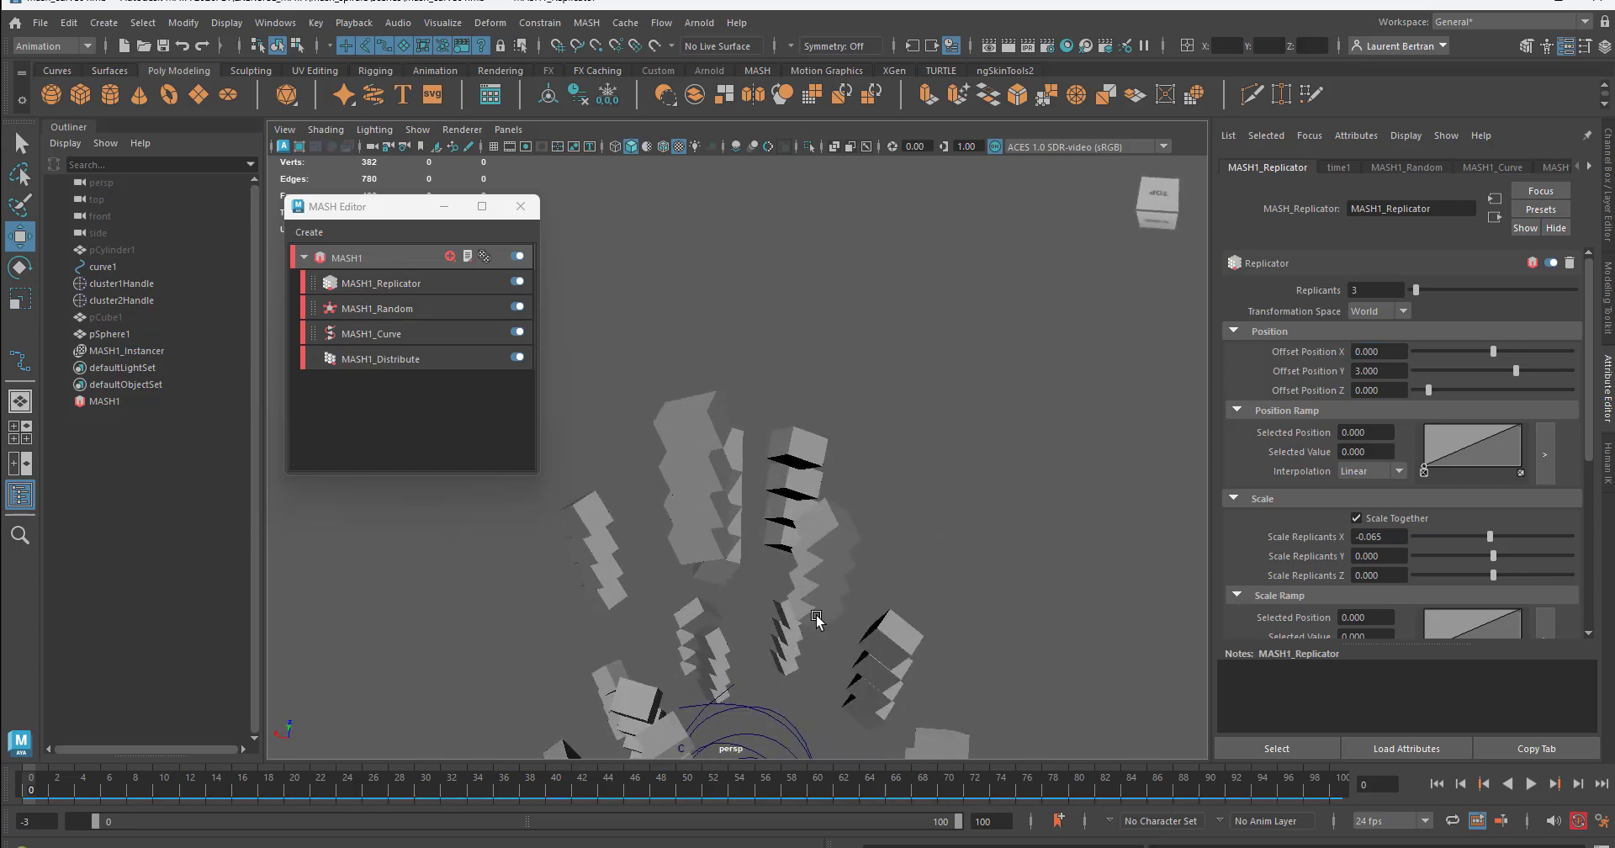
pyautogui.scroll(-3, 826, 465)
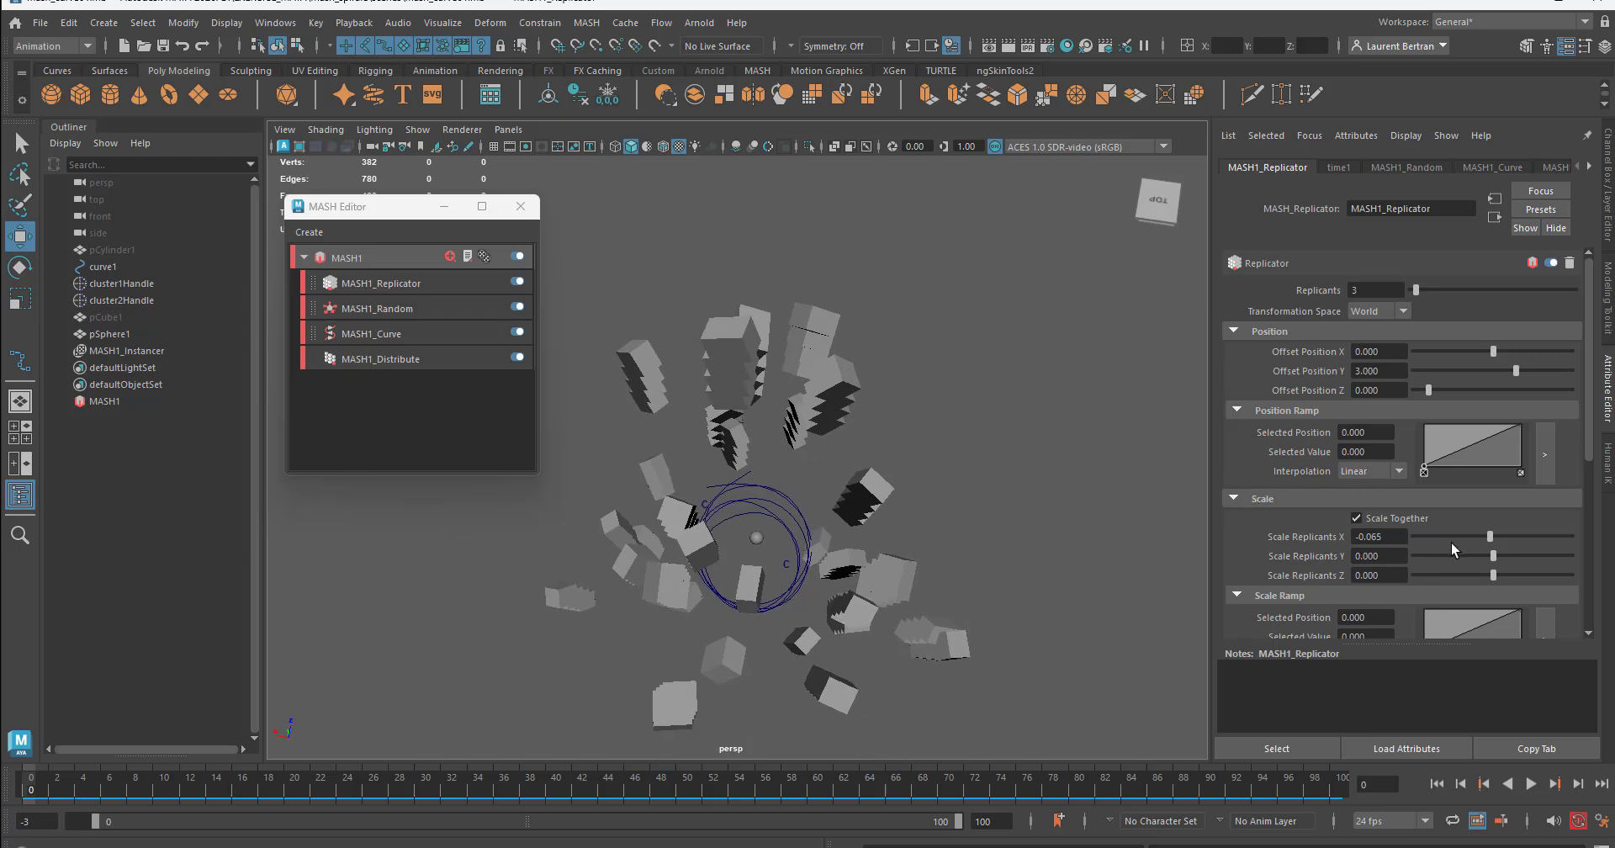
pyautogui.moveTo(1492, 535); pyautogui.dragTo(1536, 537)
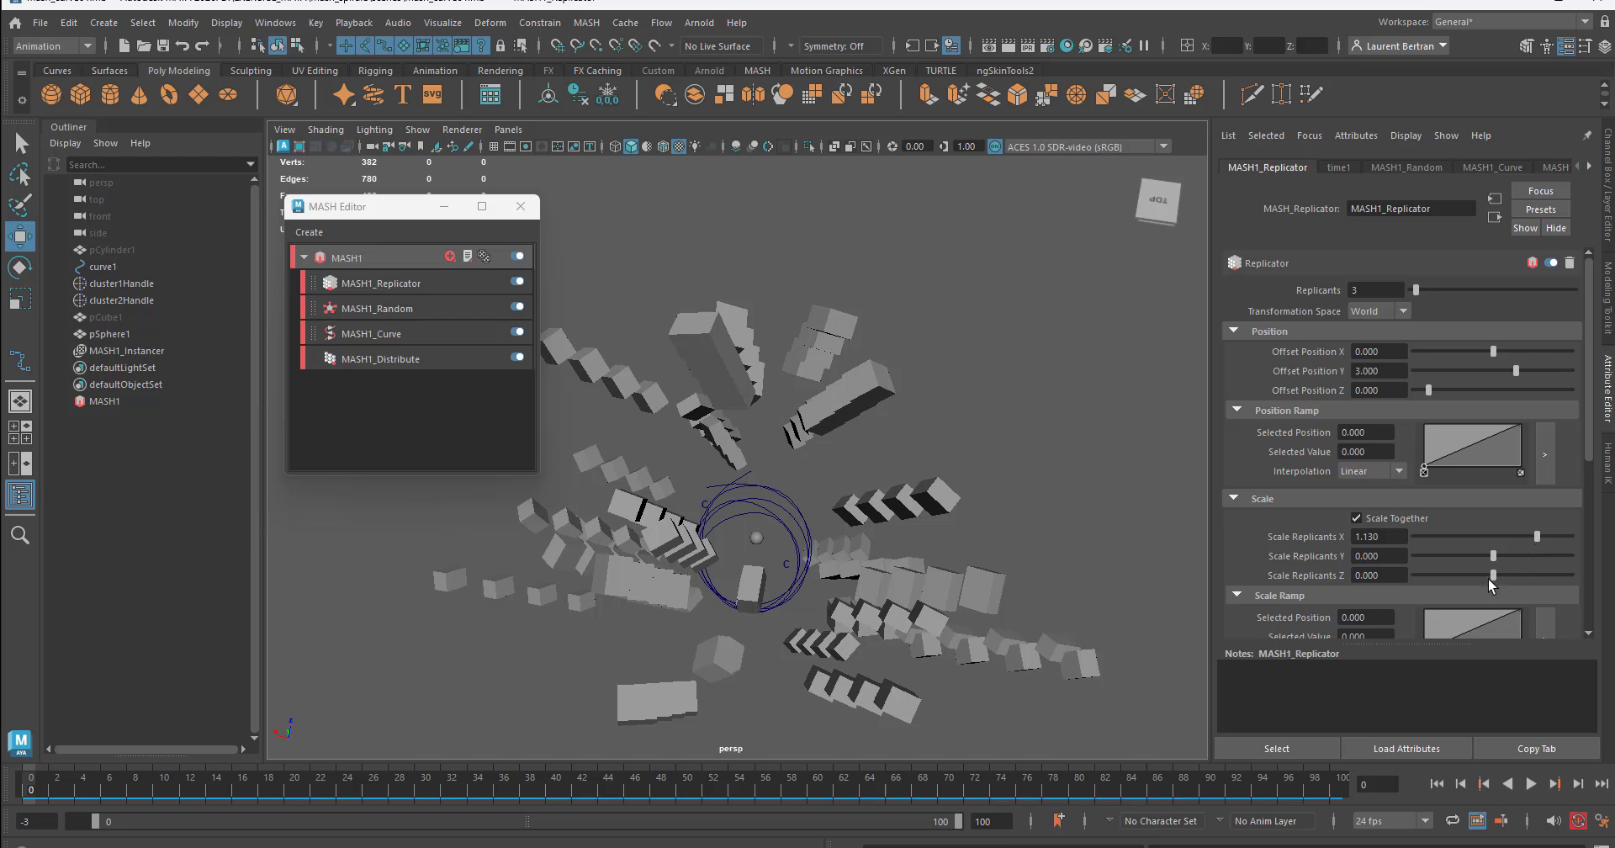
pyautogui.moveTo(1496, 577); pyautogui.dragTo(1549, 574)
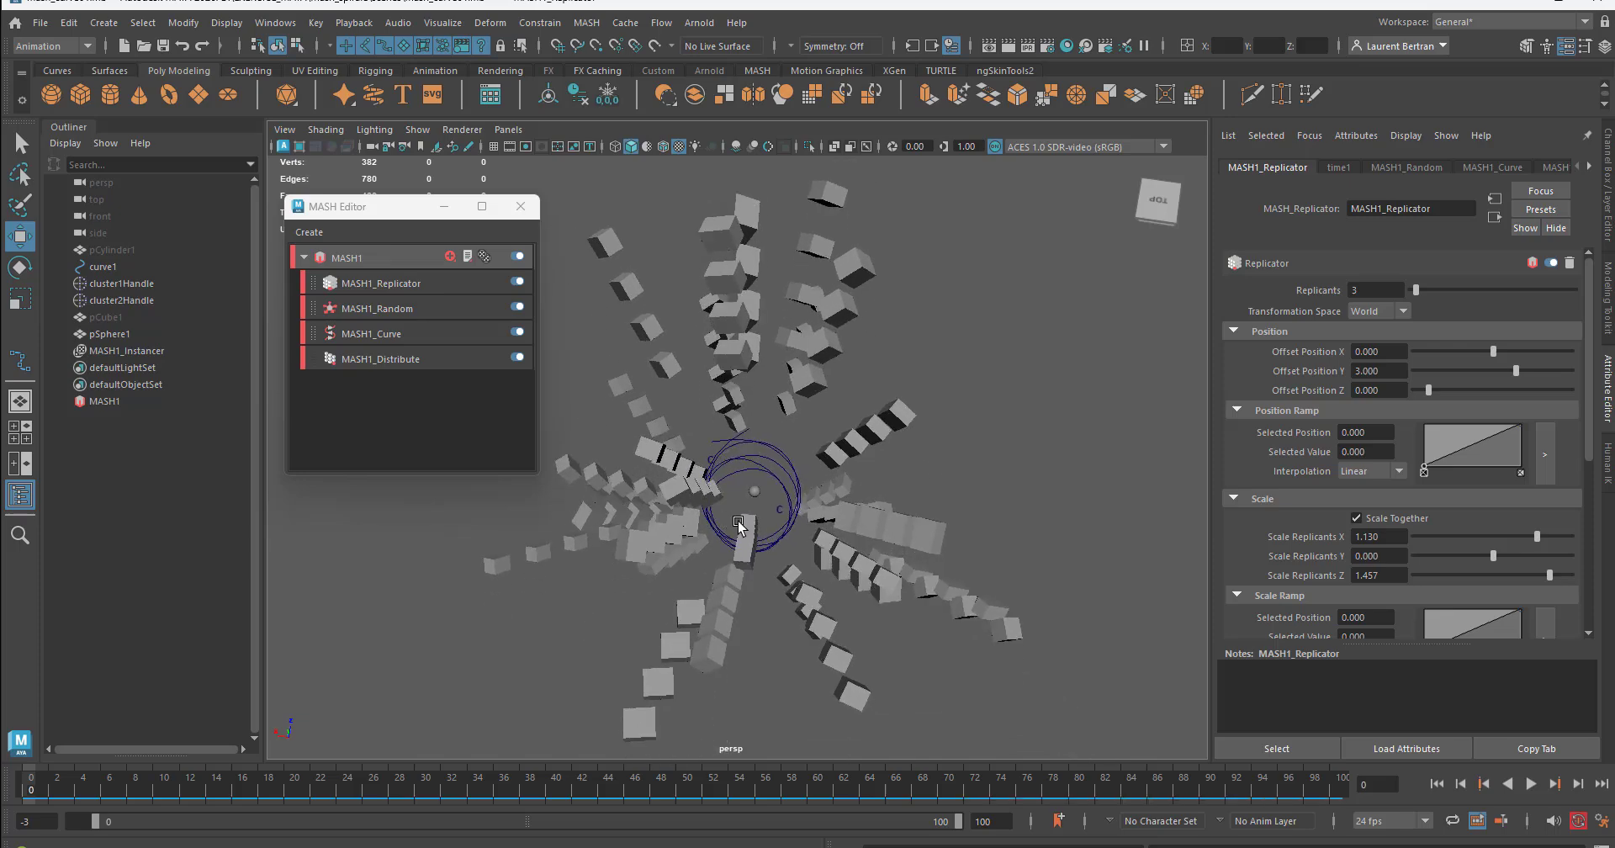
pyautogui.keyDown('alt'); pyautogui.moveTo(738, 526); pyautogui.dragTo(877, 555); pyautogui.keyUp('alt')
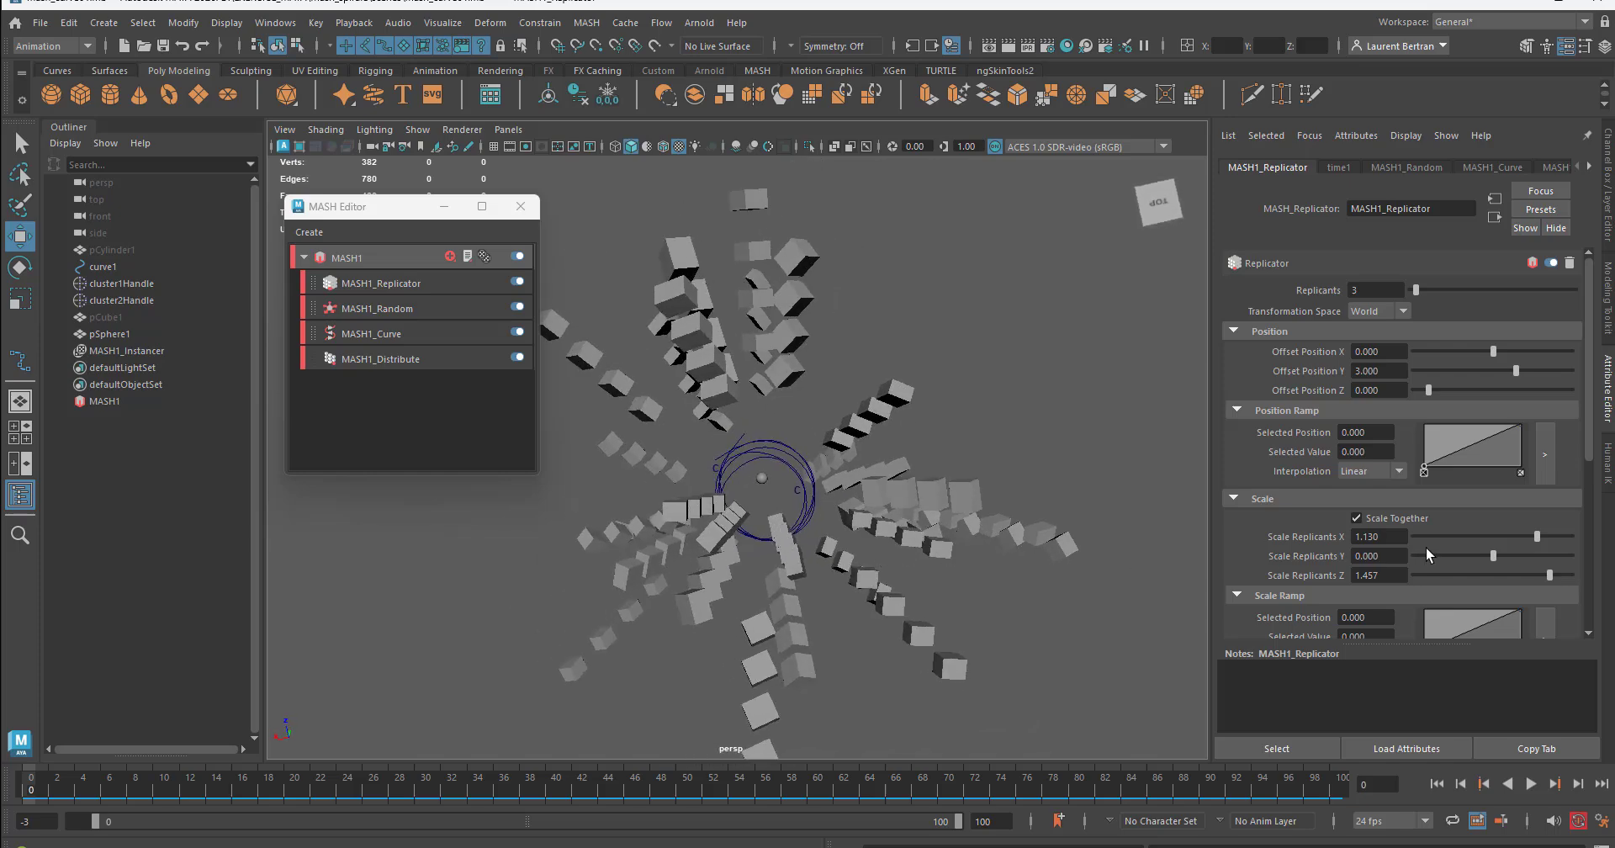
# Set Position Y and Position Z of the MASH1_Random node to 2.526
pyautogui.click(401, 311)
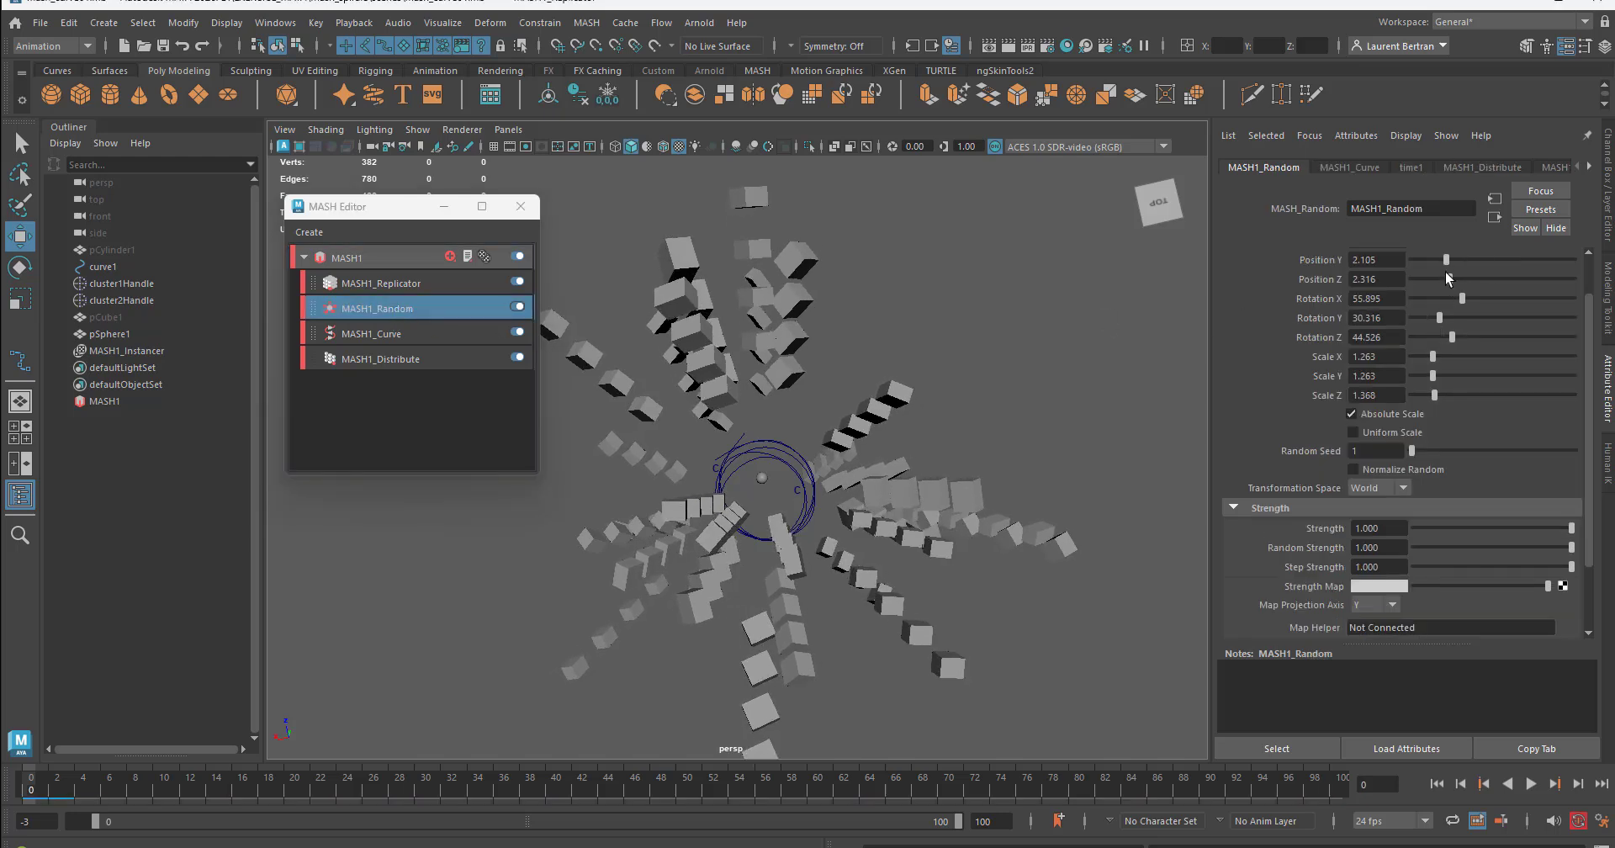
pyautogui.moveTo(1449, 279)
pyautogui.mouseDown()
pyautogui.moveTo(1480, 281)
pyautogui.moveTo(1456, 293)
pyautogui.mouseUp()
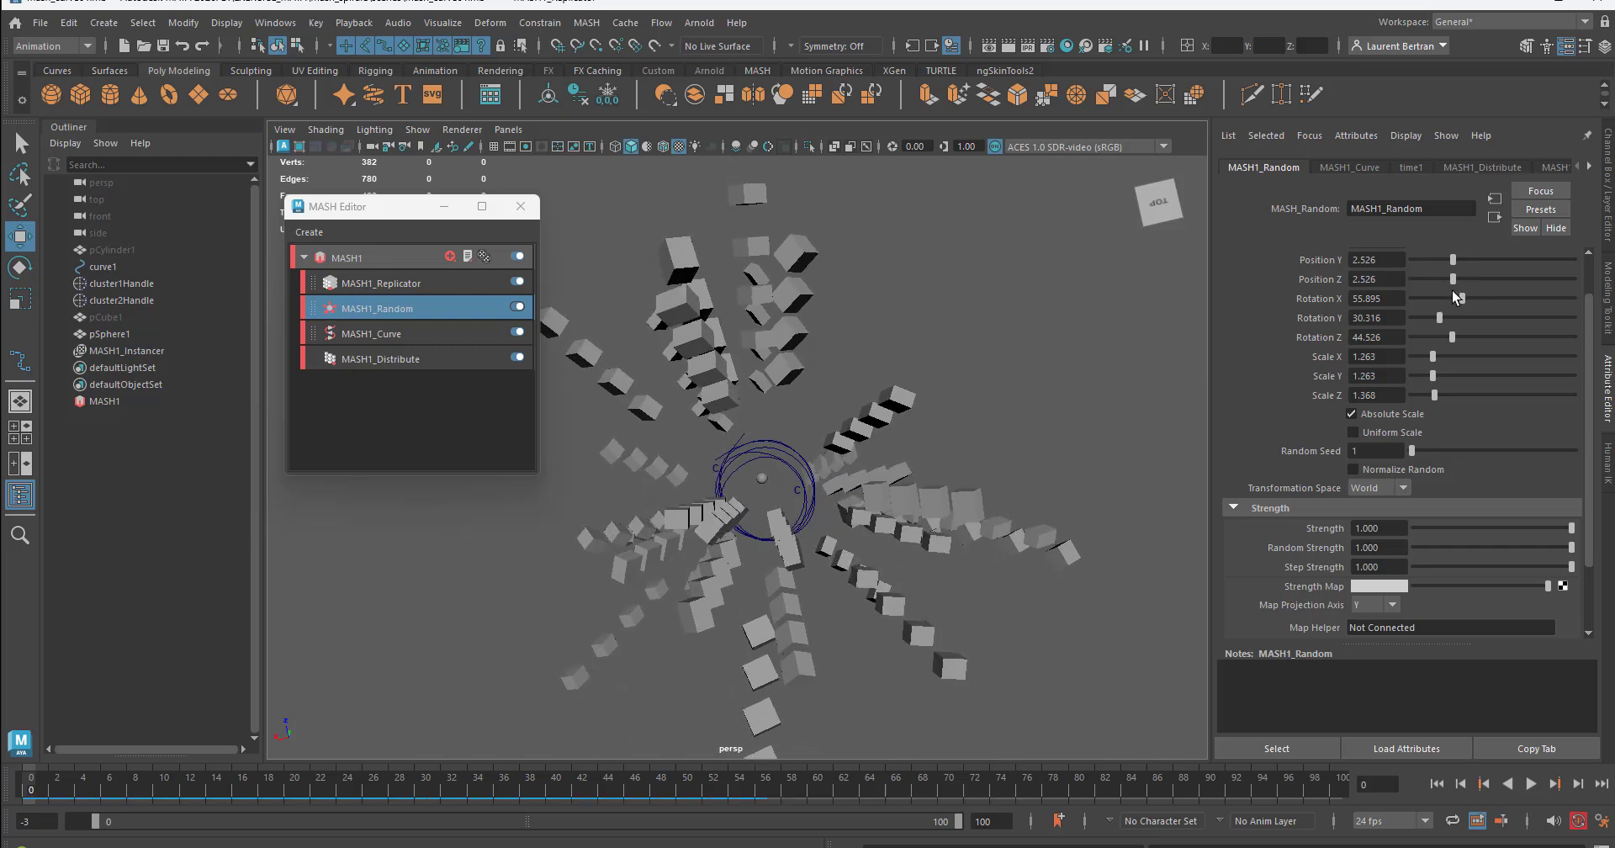
# Try an Animation Speed of 0.526 on the MASH1_Curve node and play back the animation
pyautogui.click(403, 331)
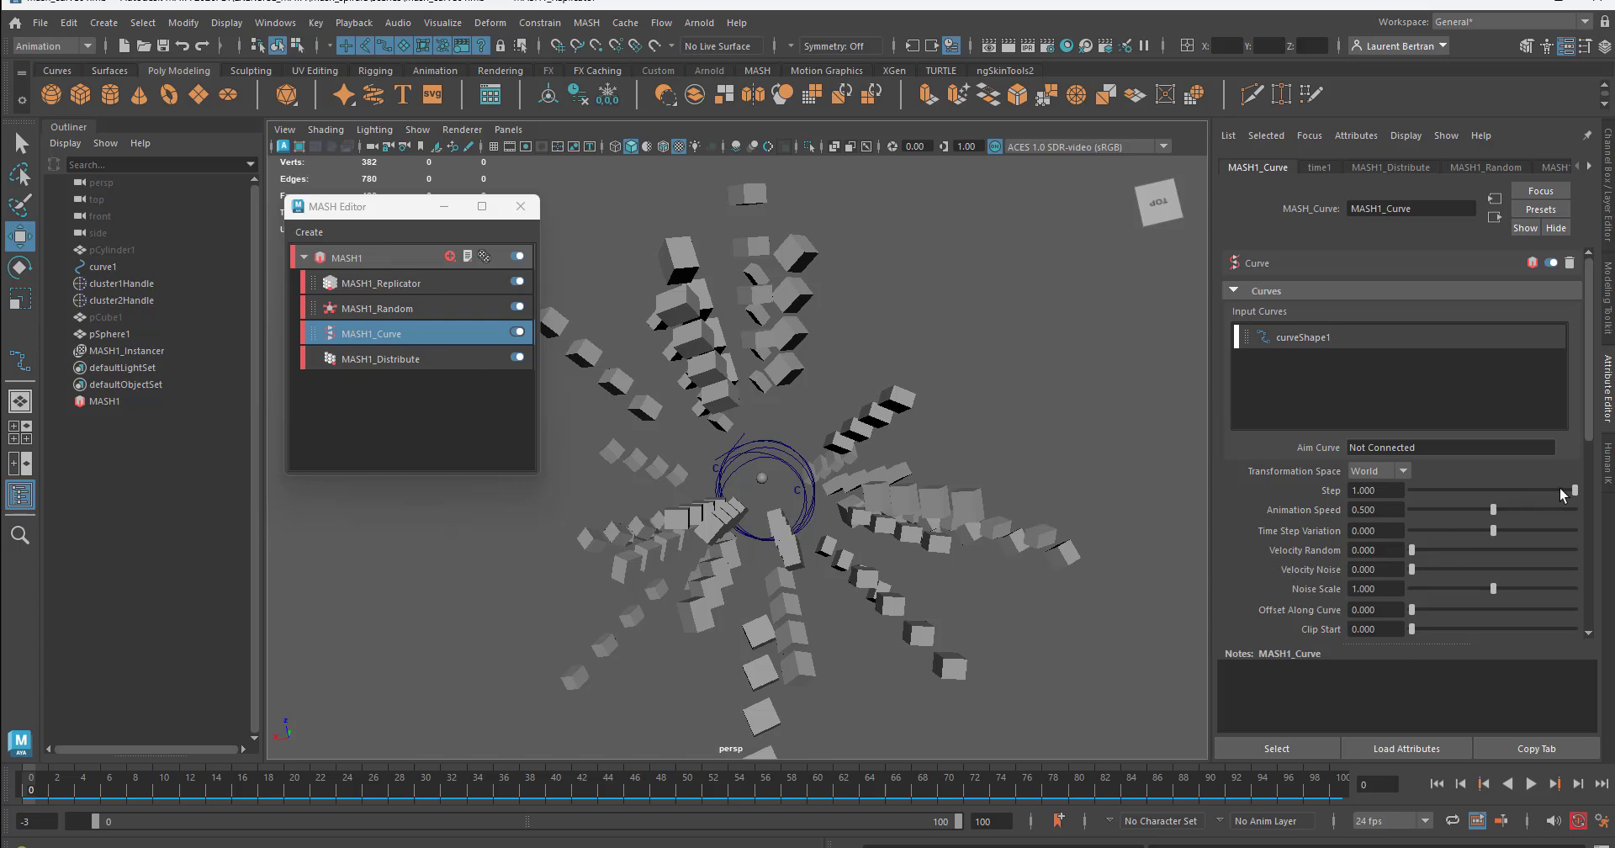
pyautogui.moveTo(1559, 487); pyautogui.dragTo(1593, 481)
pyautogui.moveTo(1495, 510)
pyautogui.mouseDown()
pyautogui.moveTo(1462, 511)
pyautogui.moveTo(1497, 510)
pyautogui.mouseUp()
pyautogui.hotkey('alt', 'v')
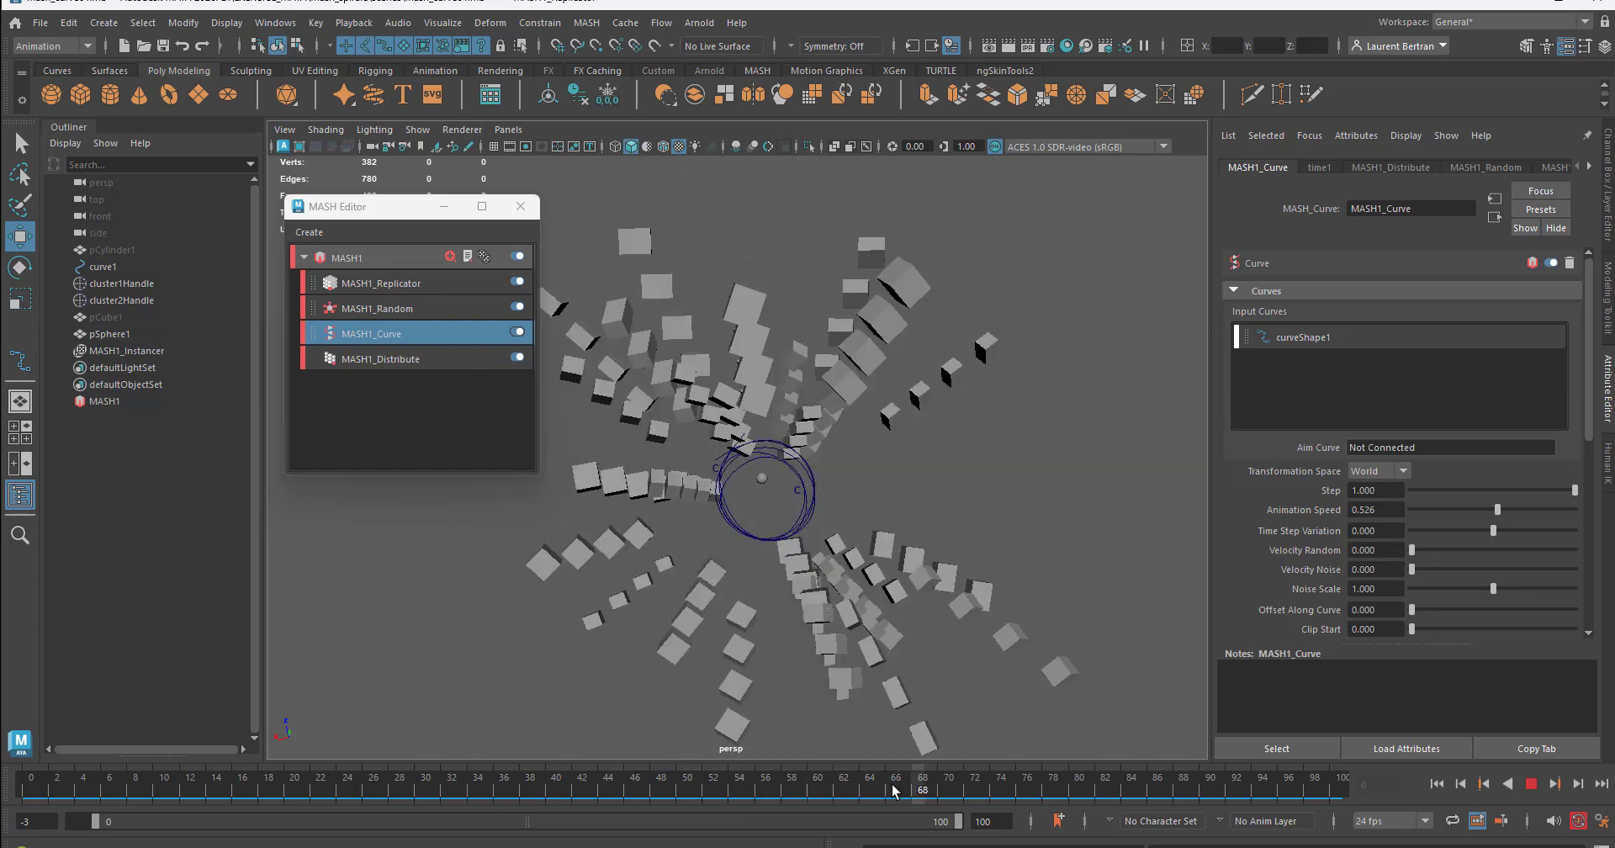
pyautogui.hotkey('alt', 'v')
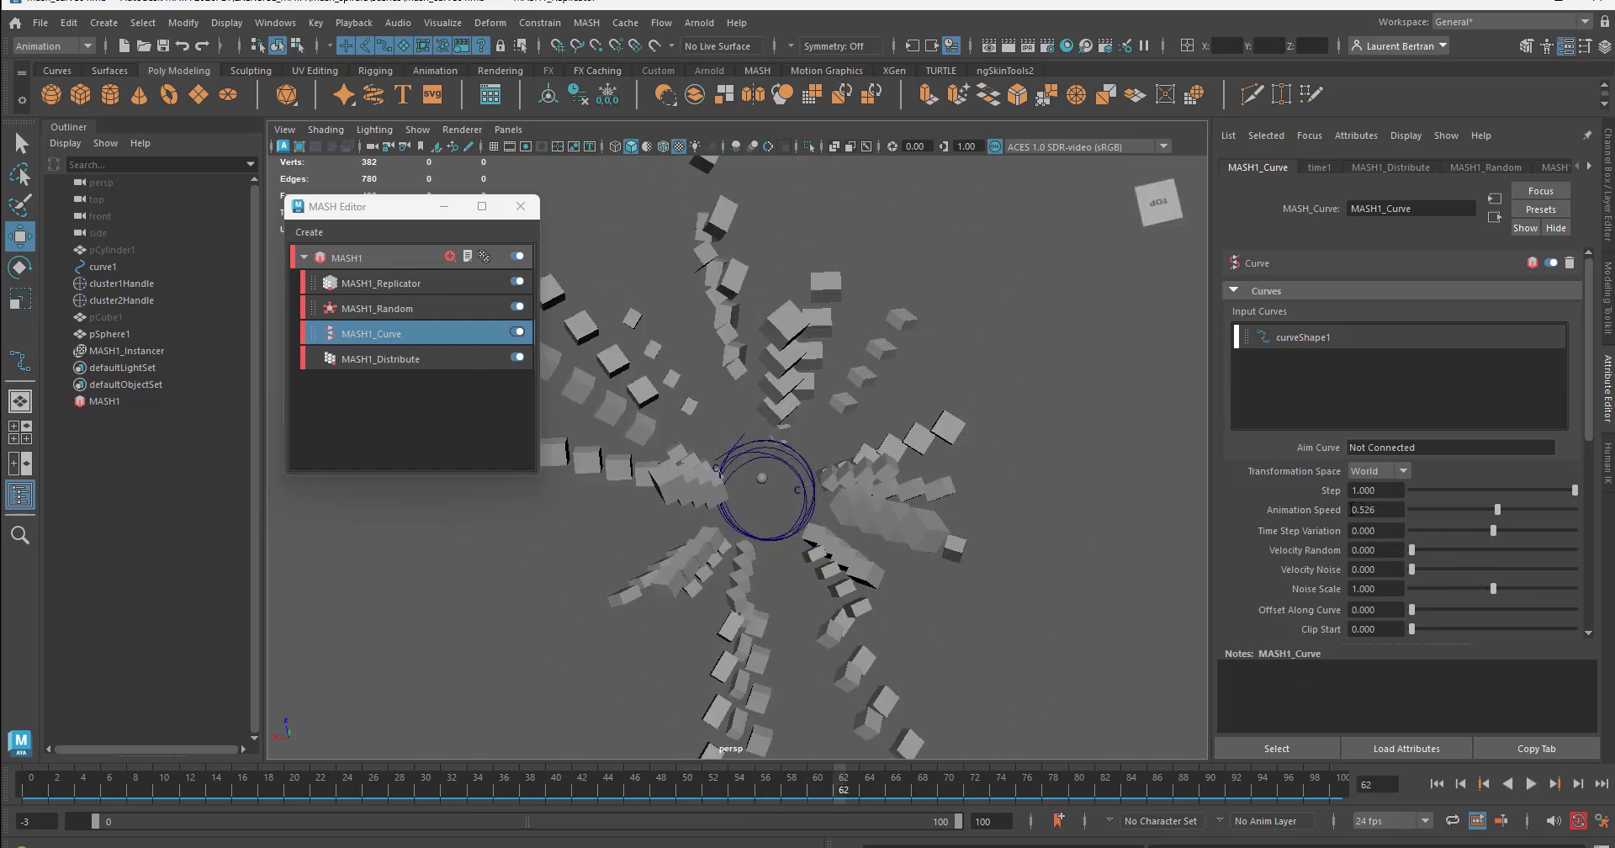
# Set the MASH1_Curve node's Animation Speed to 0.167 and play back the animation from the start
pyautogui.click(1414, 509)
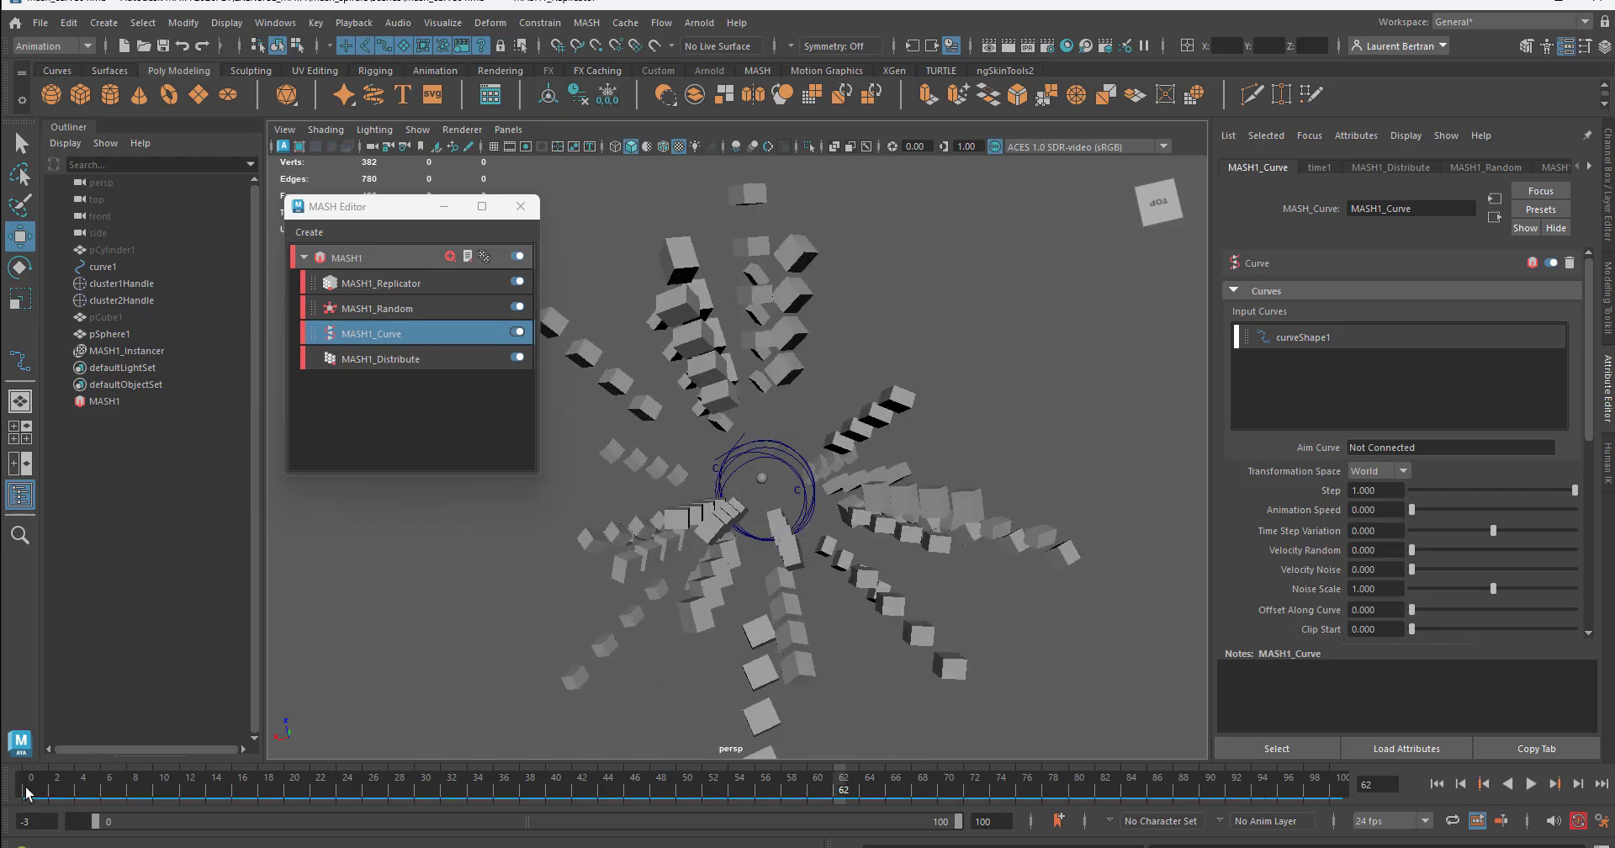
pyautogui.moveTo(25, 792)
pyautogui.mouseDown()
pyautogui.moveTo(396, 791)
pyautogui.moveTo(29, 790)
pyautogui.mouseUp()
pyautogui.moveTo(1414, 510); pyautogui.dragTo(1437, 510)
pyautogui.hotkey('alt', 'v')
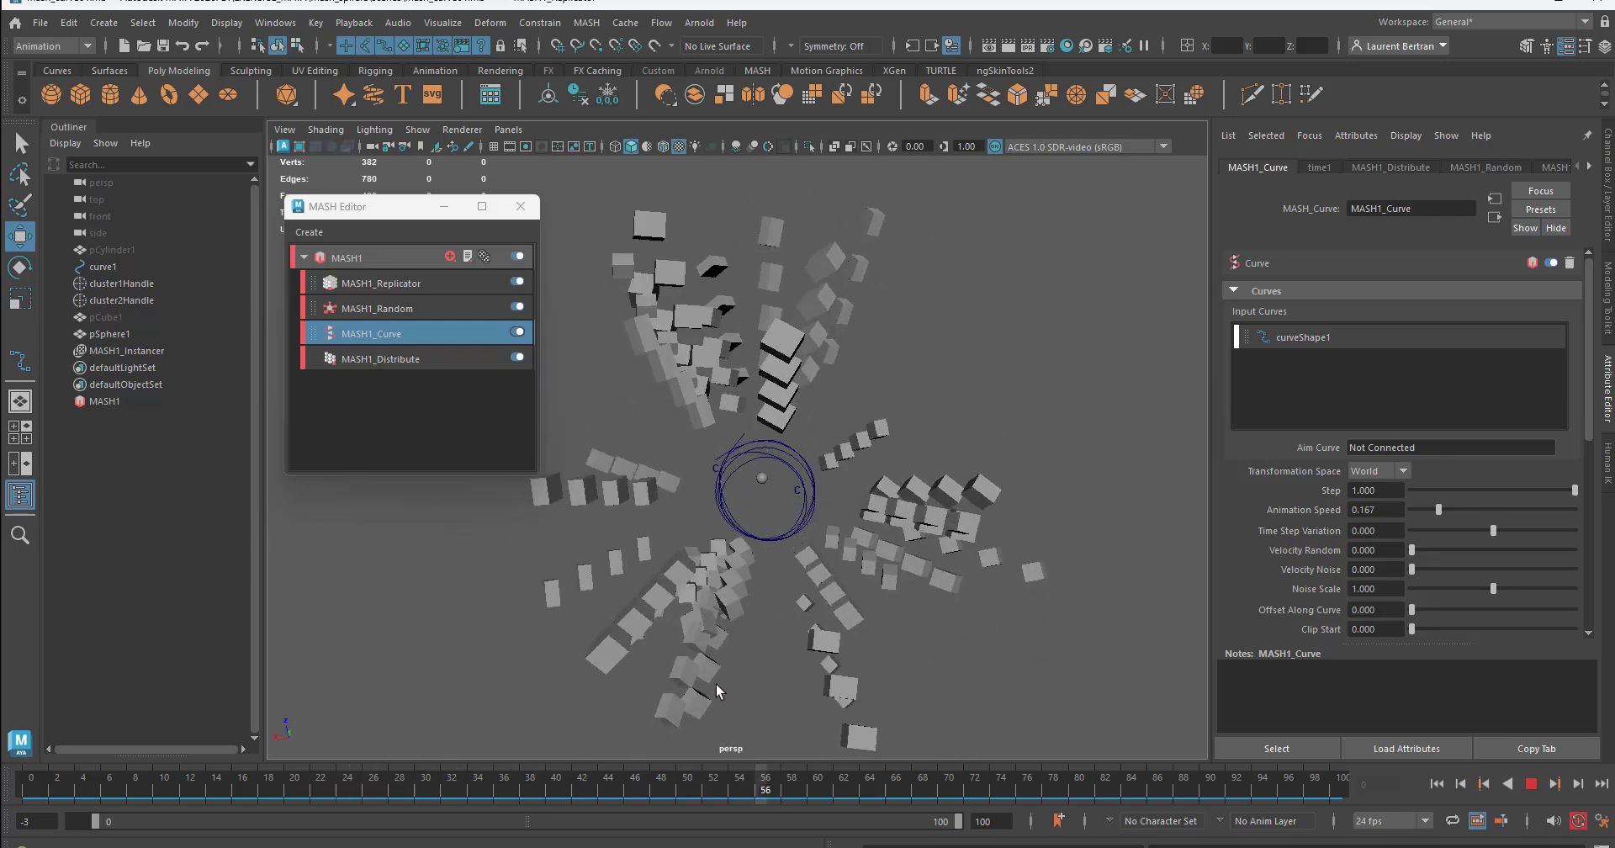
pyautogui.press('Escape')
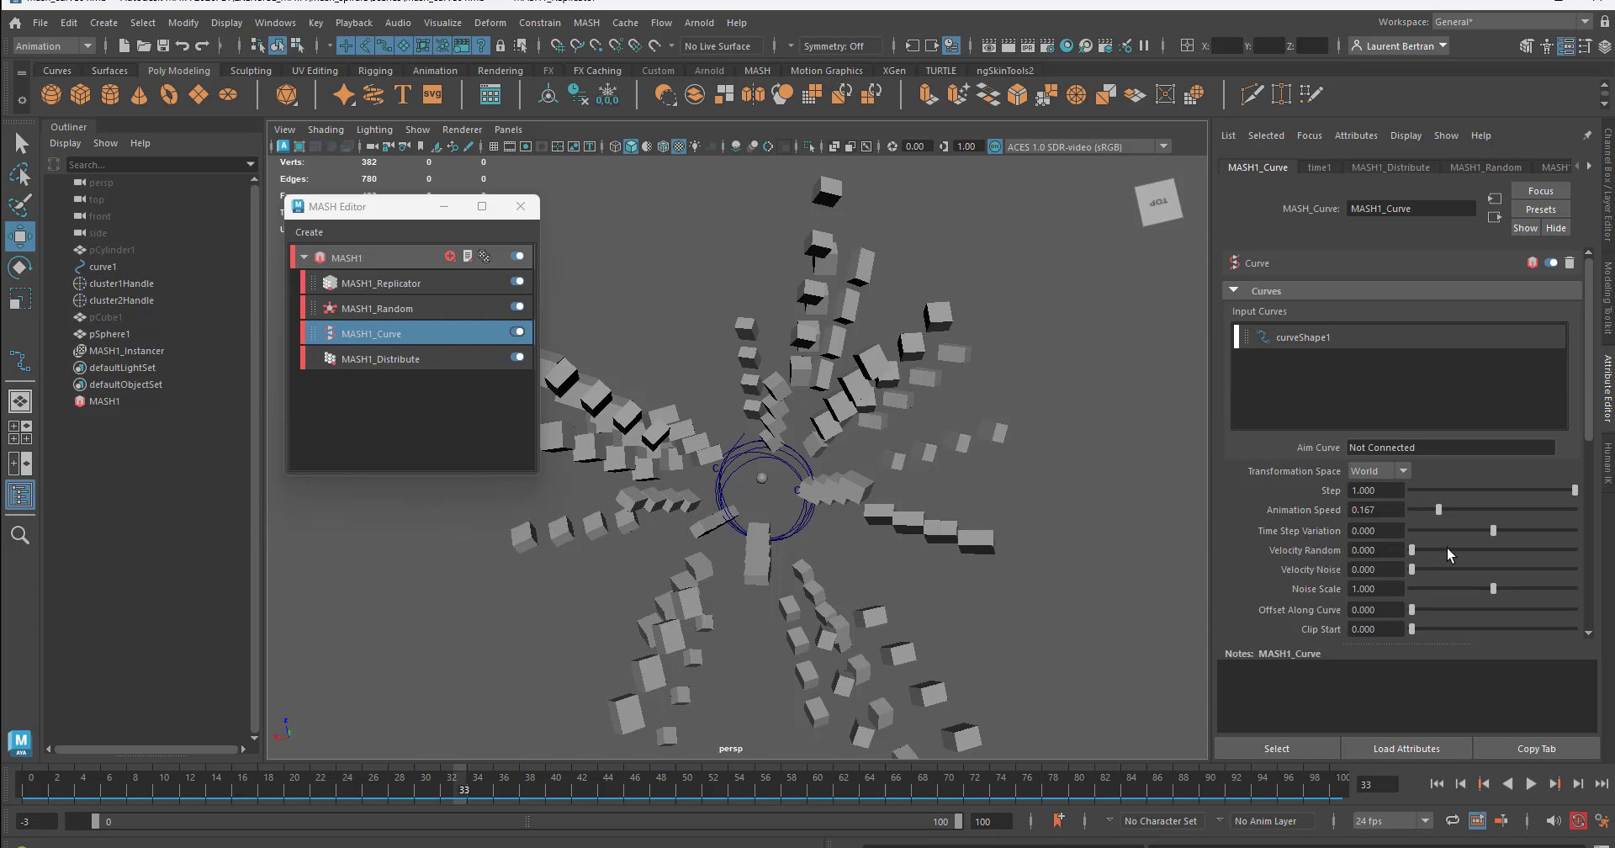
# Set the Curve node's Velocity Random to 0.260 and Velocity Noise to 0.255, and scrub the timeline to frame 58
pyautogui.moveTo(1447, 549)
pyautogui.mouseDown()
pyautogui.moveTo(1460, 548)
pyautogui.moveTo(1449, 570)
pyautogui.mouseUp()
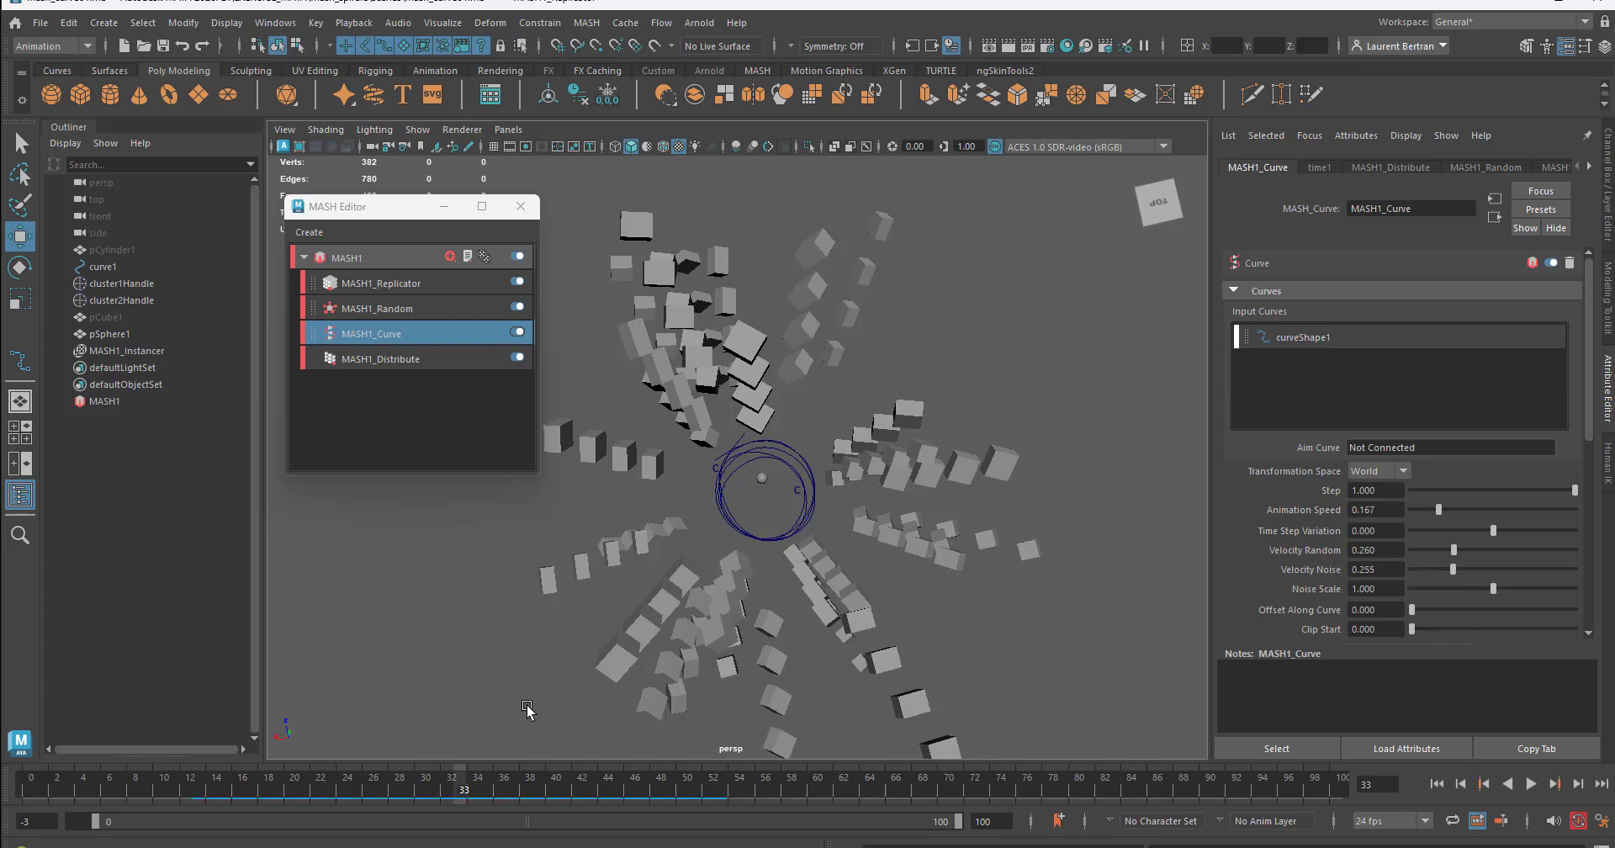
pyautogui.moveTo(38, 790); pyautogui.dragTo(791, 754)
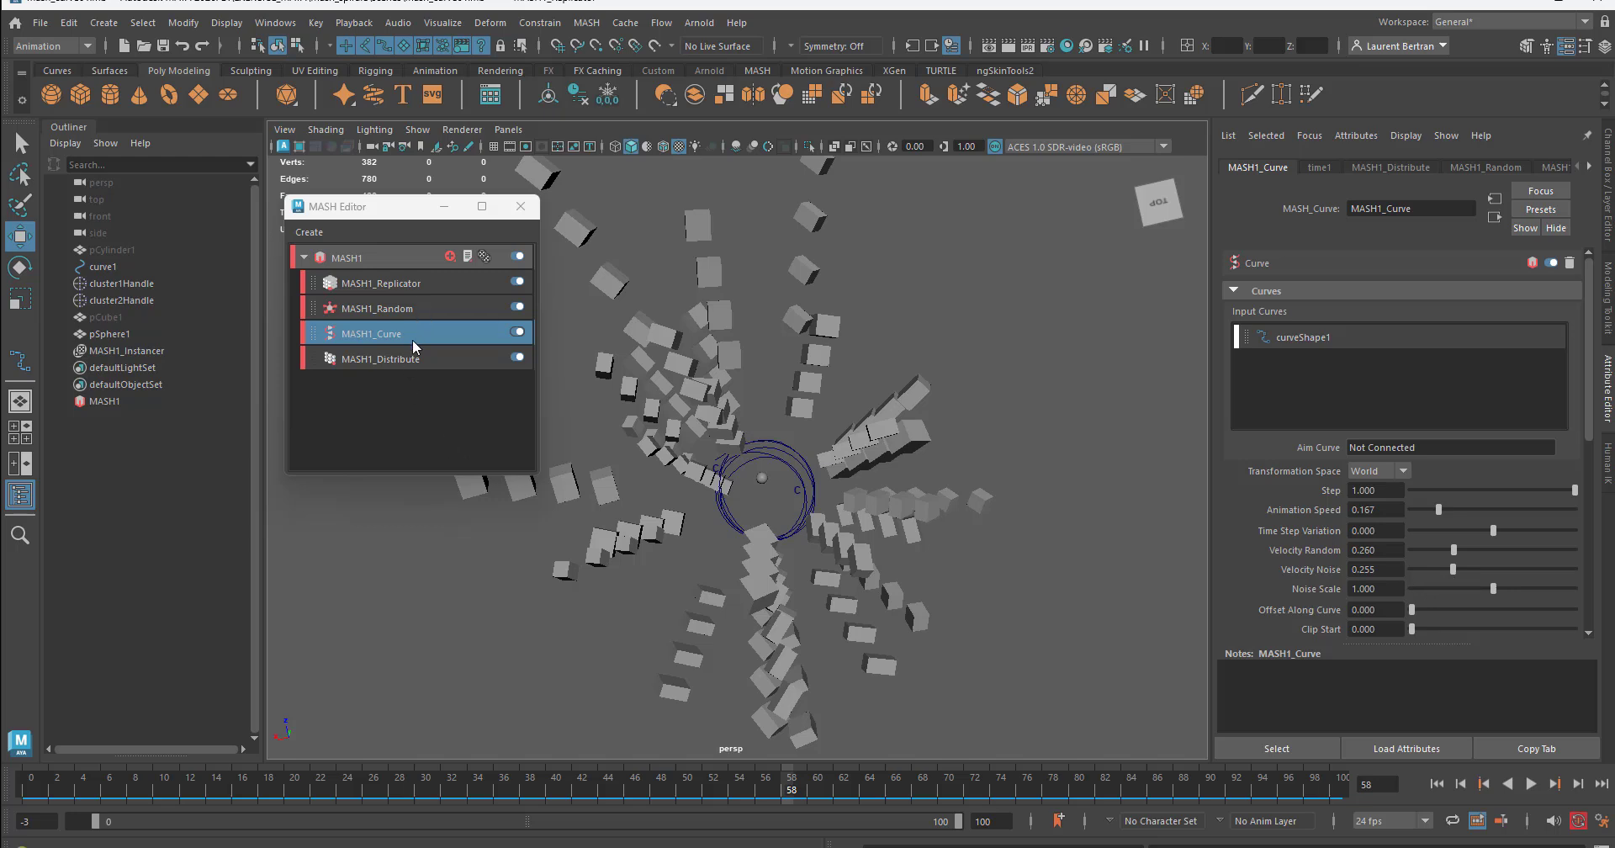
# Review the settings of the MASH1_Random and MASH1_Replicator nodes and inspect the cube arrangement from another angle
pyautogui.click(412, 308)
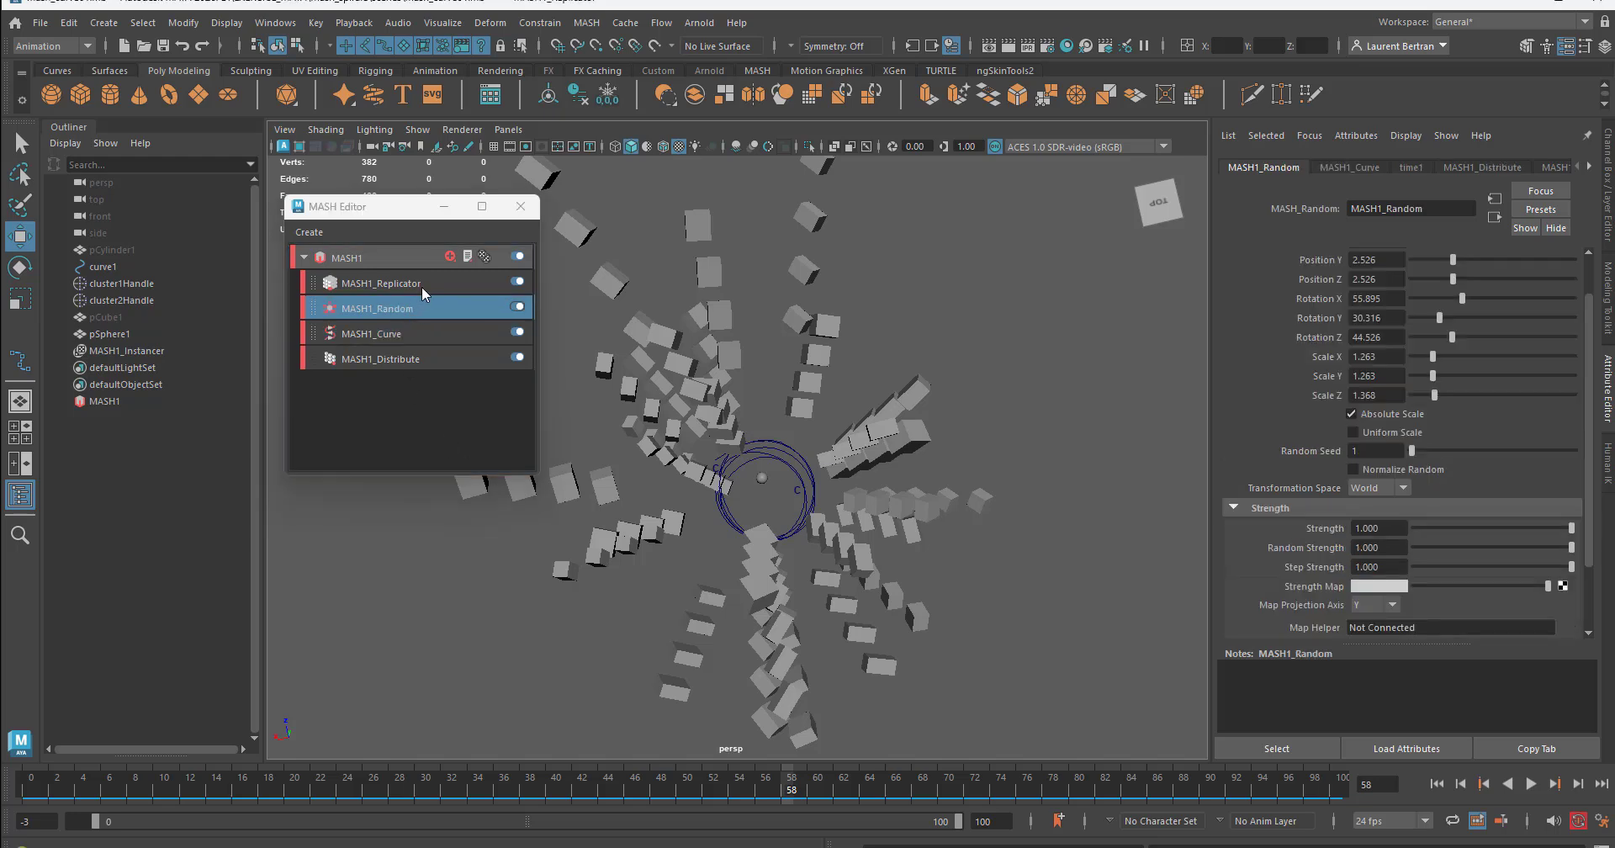
pyautogui.click(422, 282)
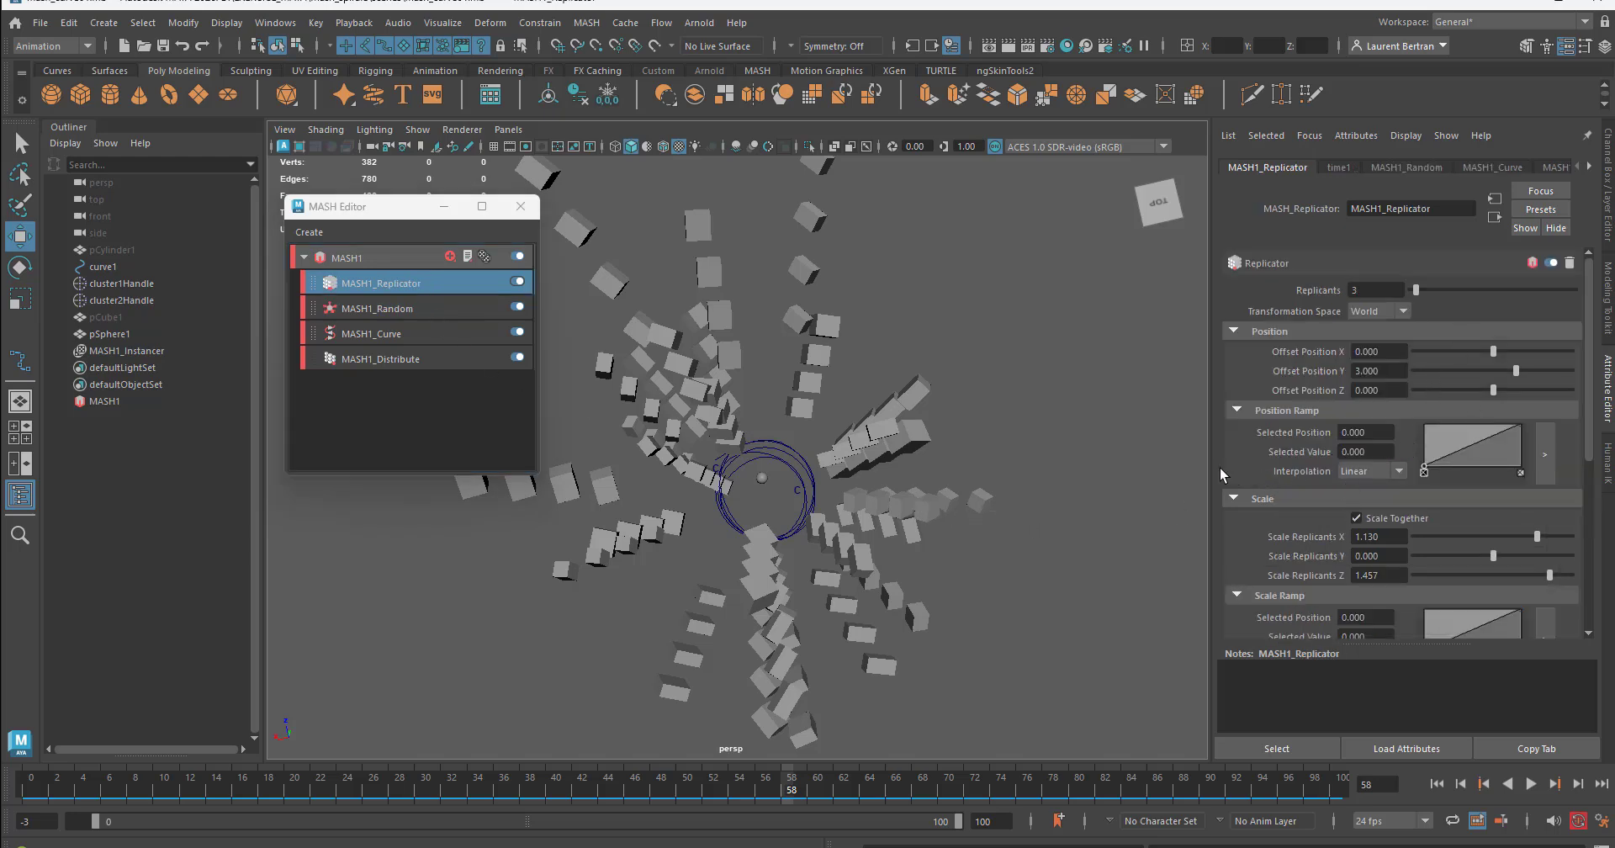
pyautogui.keyDown('alt'); pyautogui.moveTo(803, 588); pyautogui.dragTo(780, 633); pyautogui.keyUp('alt')
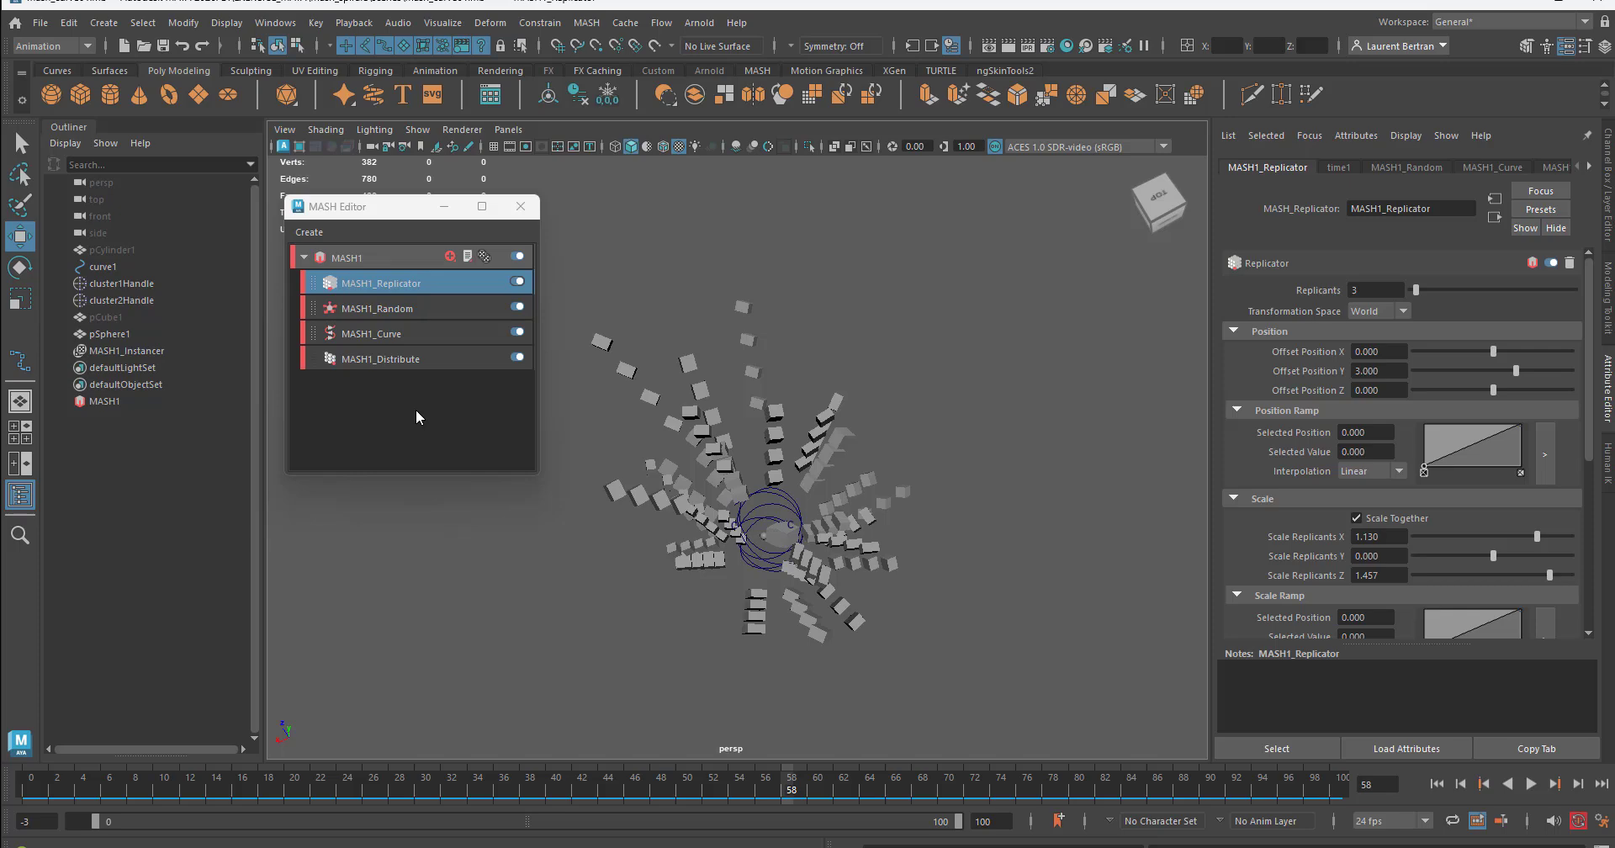
# Add an ID node to the MASH1 network and move it between the Curve and Distribute nodes in the stack
pyautogui.keyDown('alt'); pyautogui.moveTo(714, 520); pyautogui.dragTo(836, 554); pyautogui.keyUp('alt')
pyautogui.keyDown('alt'); pyautogui.moveTo(836, 554); pyautogui.dragTo(959, 575, button='right'); pyautogui.keyUp('alt')
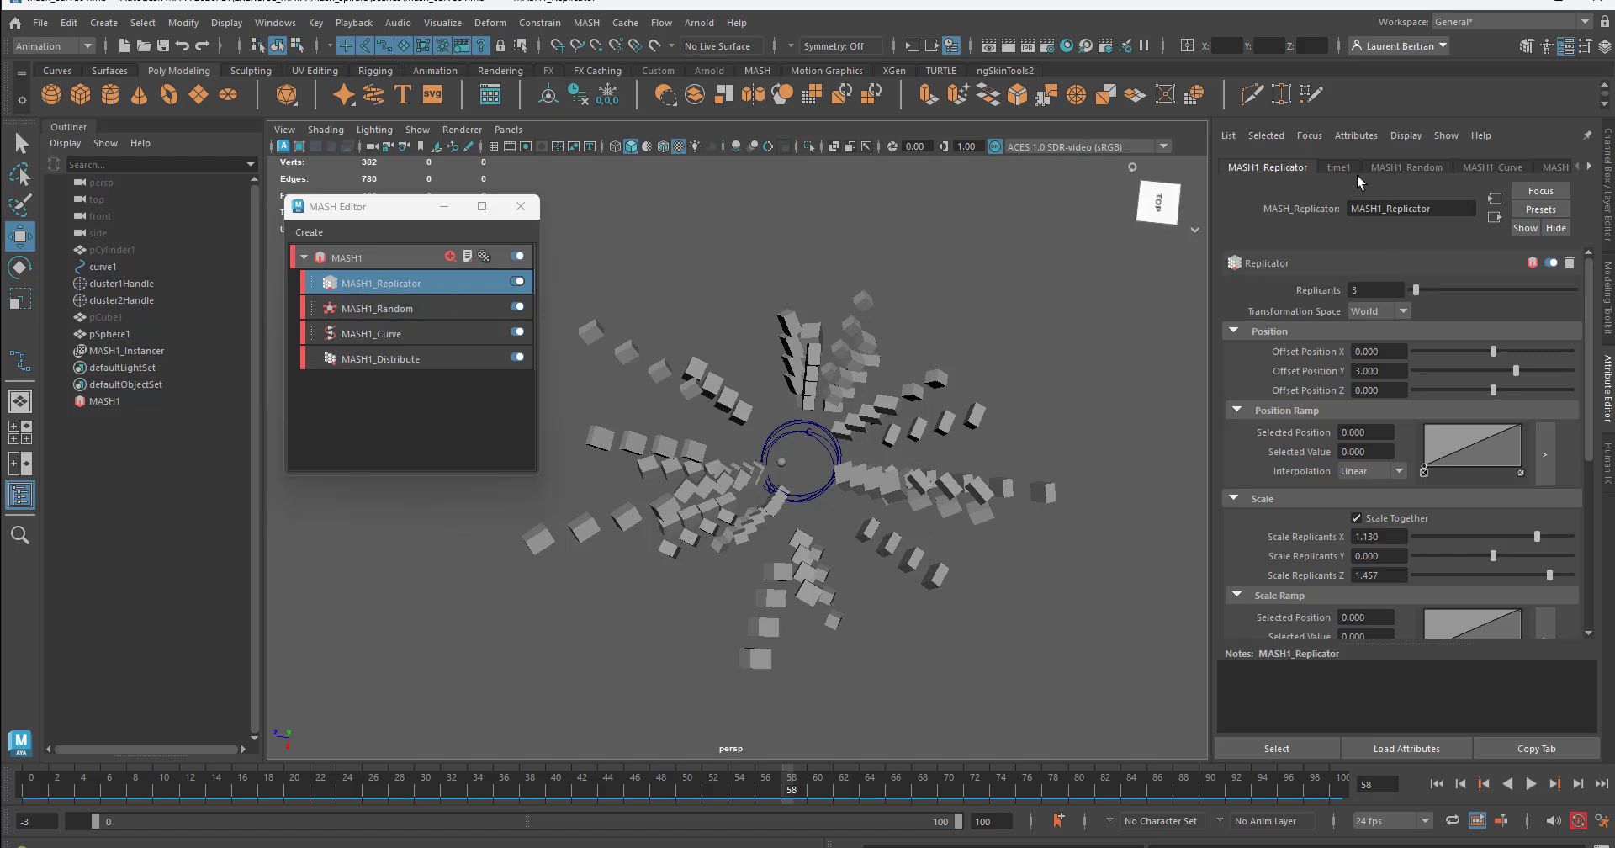
pyautogui.click(372, 252)
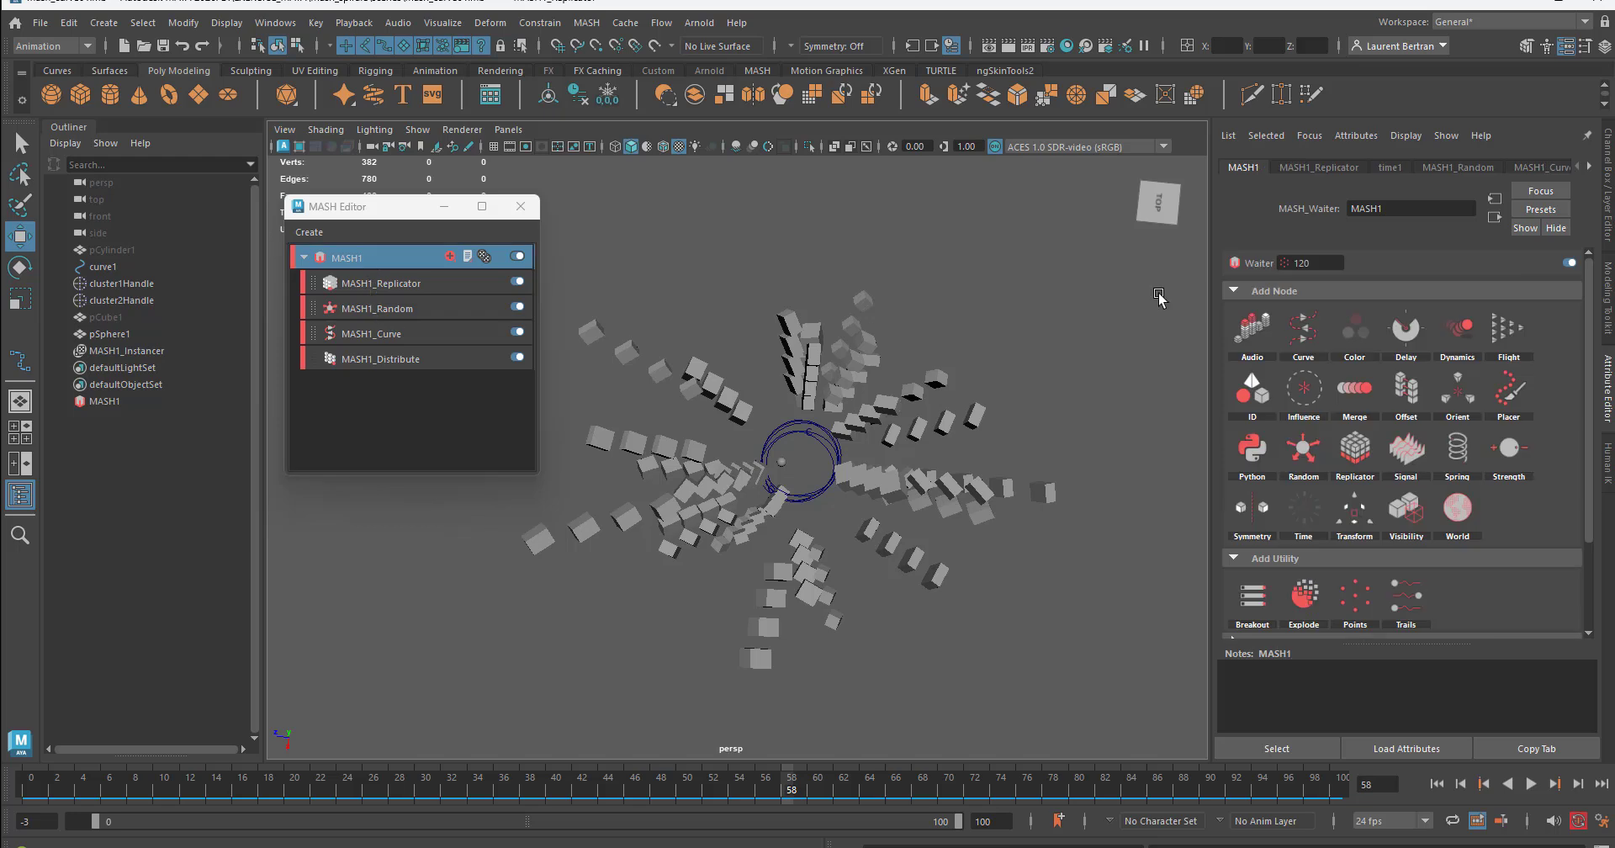
pyautogui.click(1271, 393)
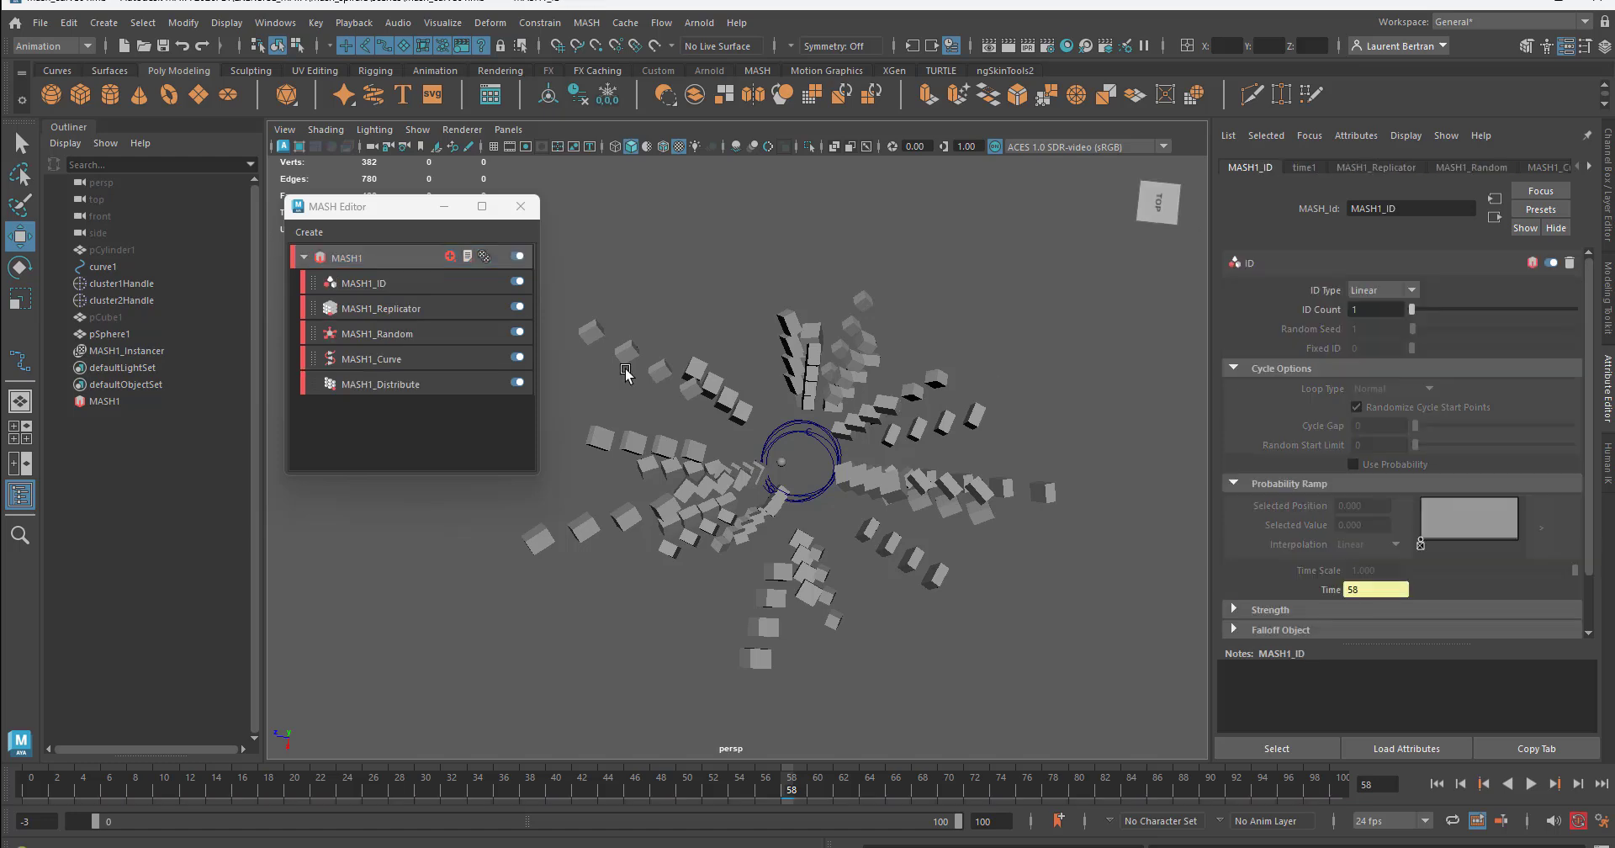
pyautogui.click(367, 284)
pyautogui.moveTo(368, 295); pyautogui.dragTo(365, 370)
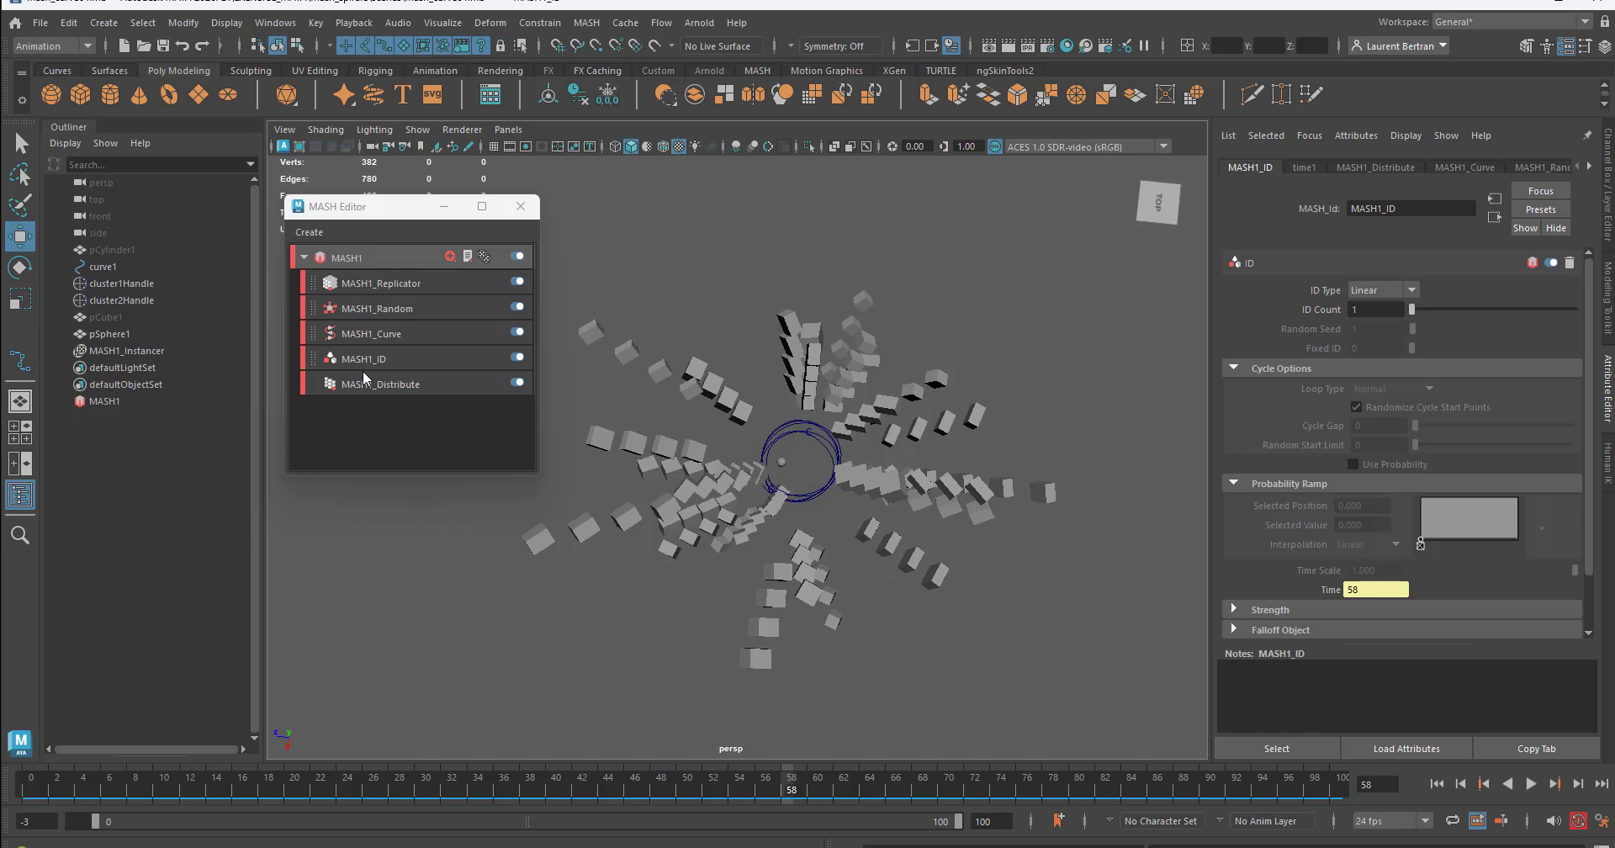
# Review the settings of the MASH1_ID node and the attributes of the MASH1 Waiter and Replicator nodes
pyautogui.click(370, 359)
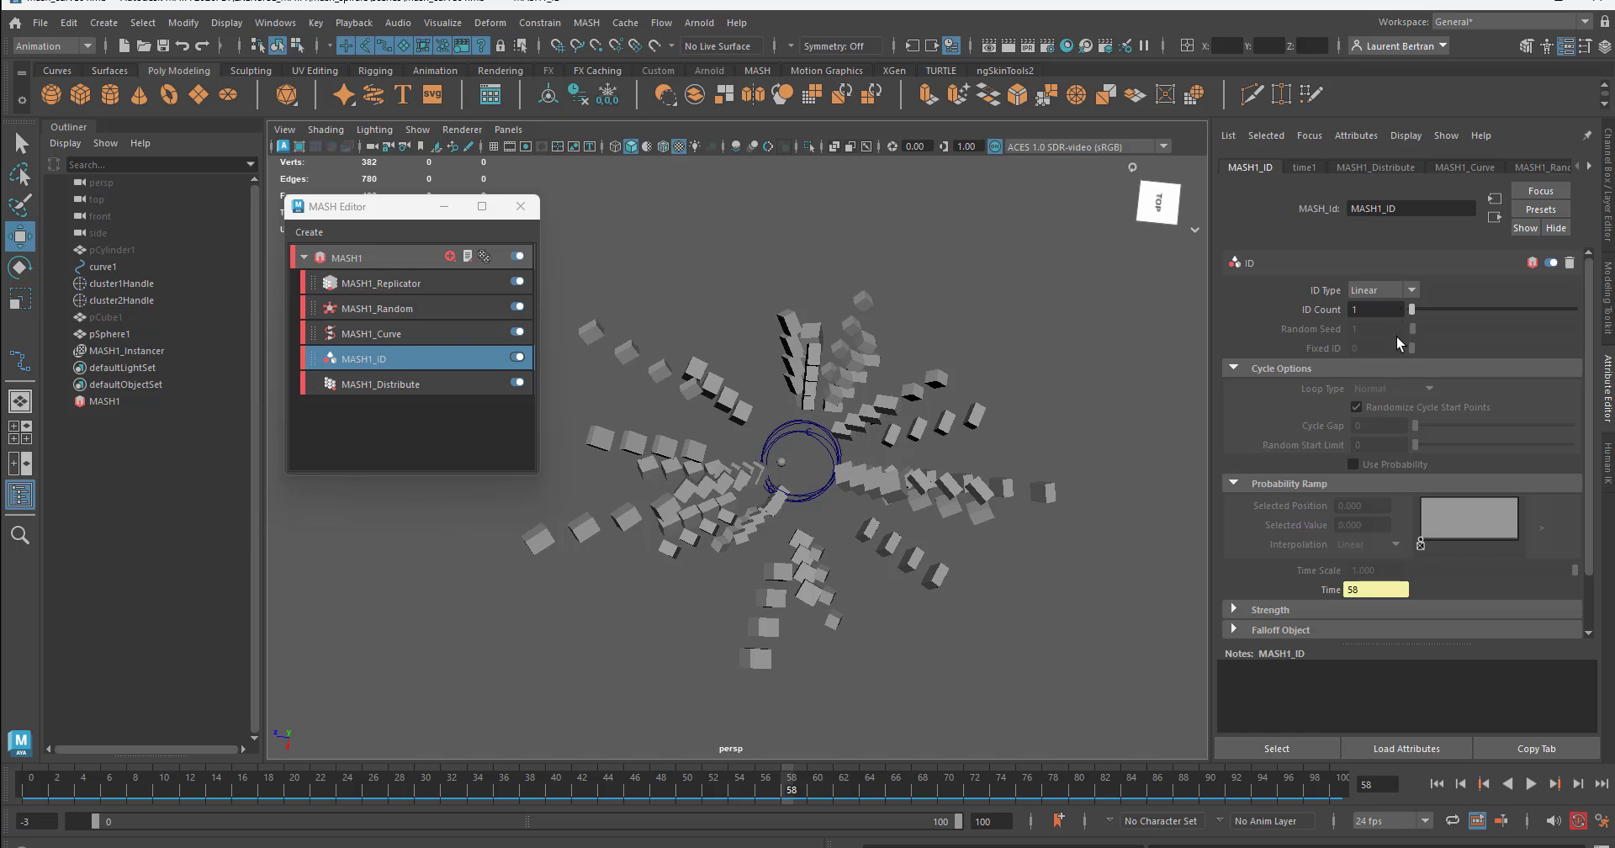
pyautogui.scroll(-1, 1413, 407)
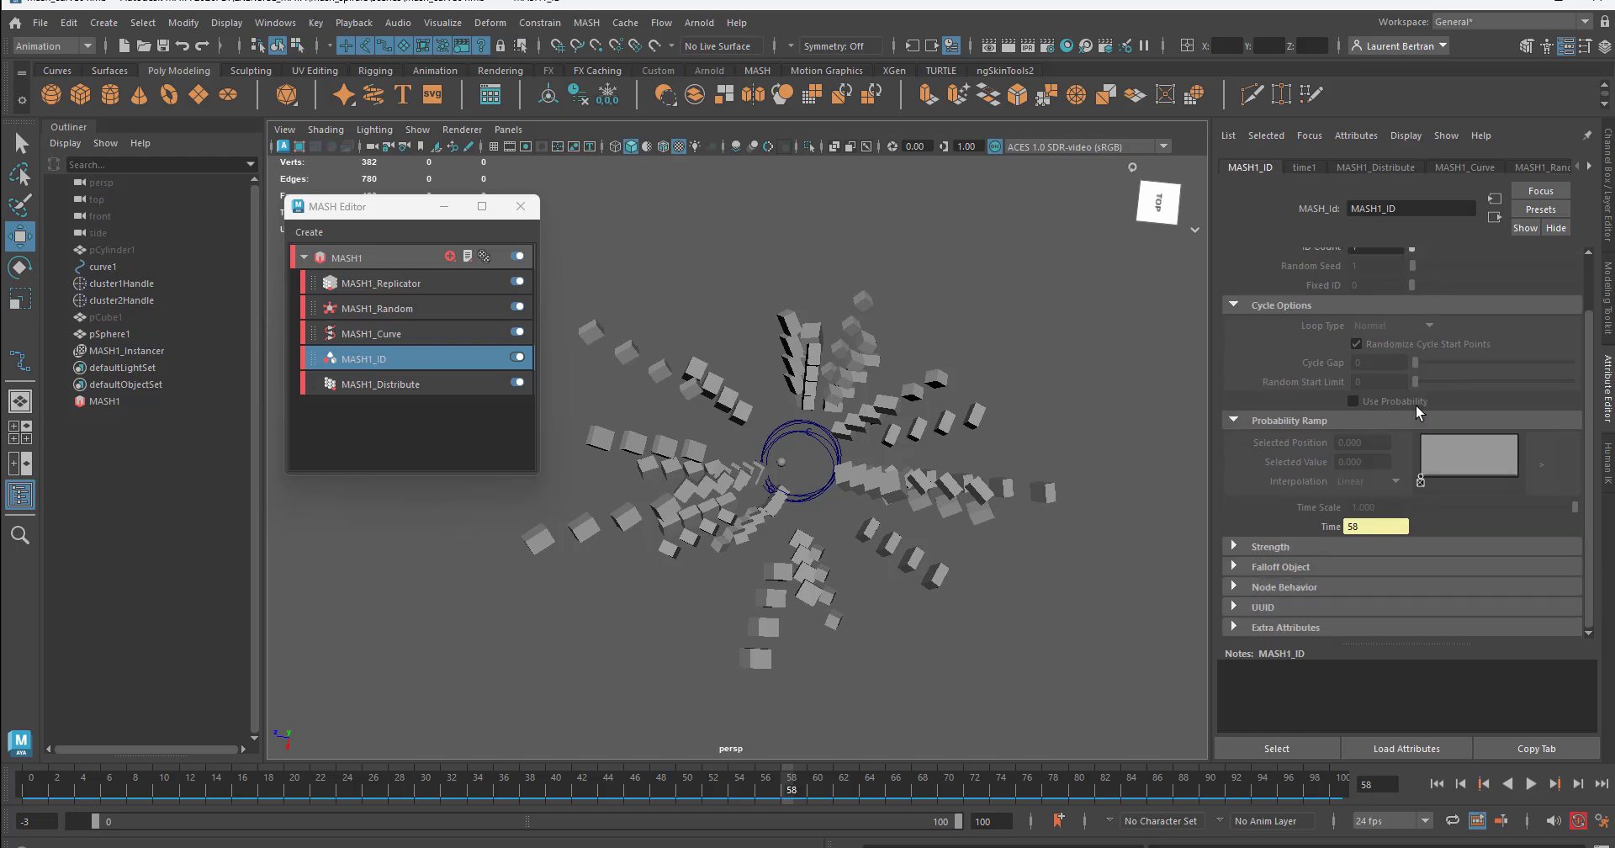
pyautogui.scroll(1, 1401, 400)
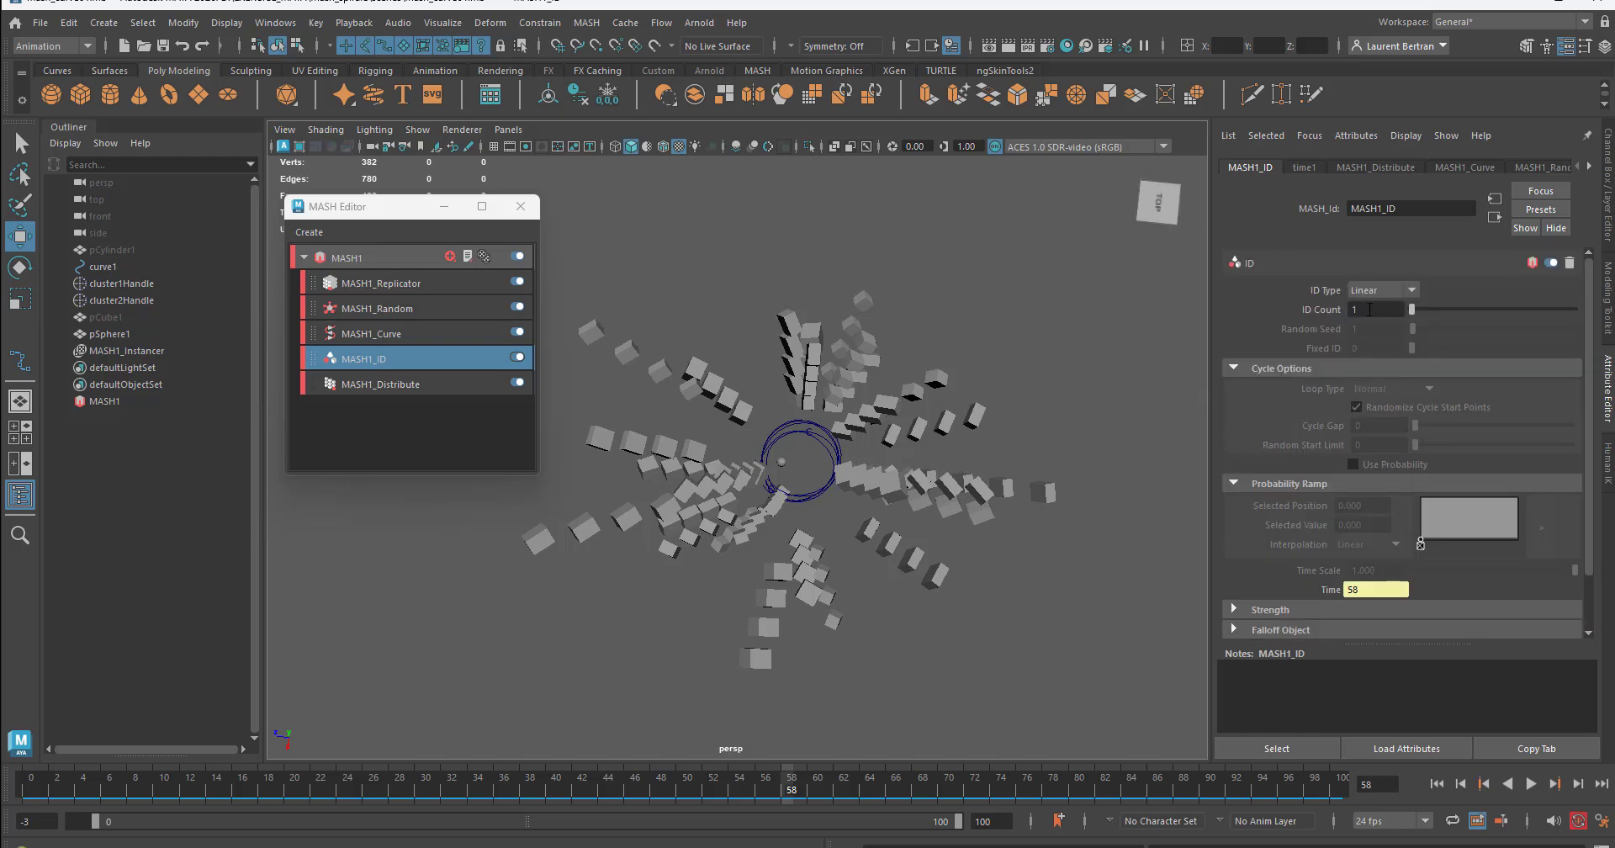
pyautogui.click(360, 383)
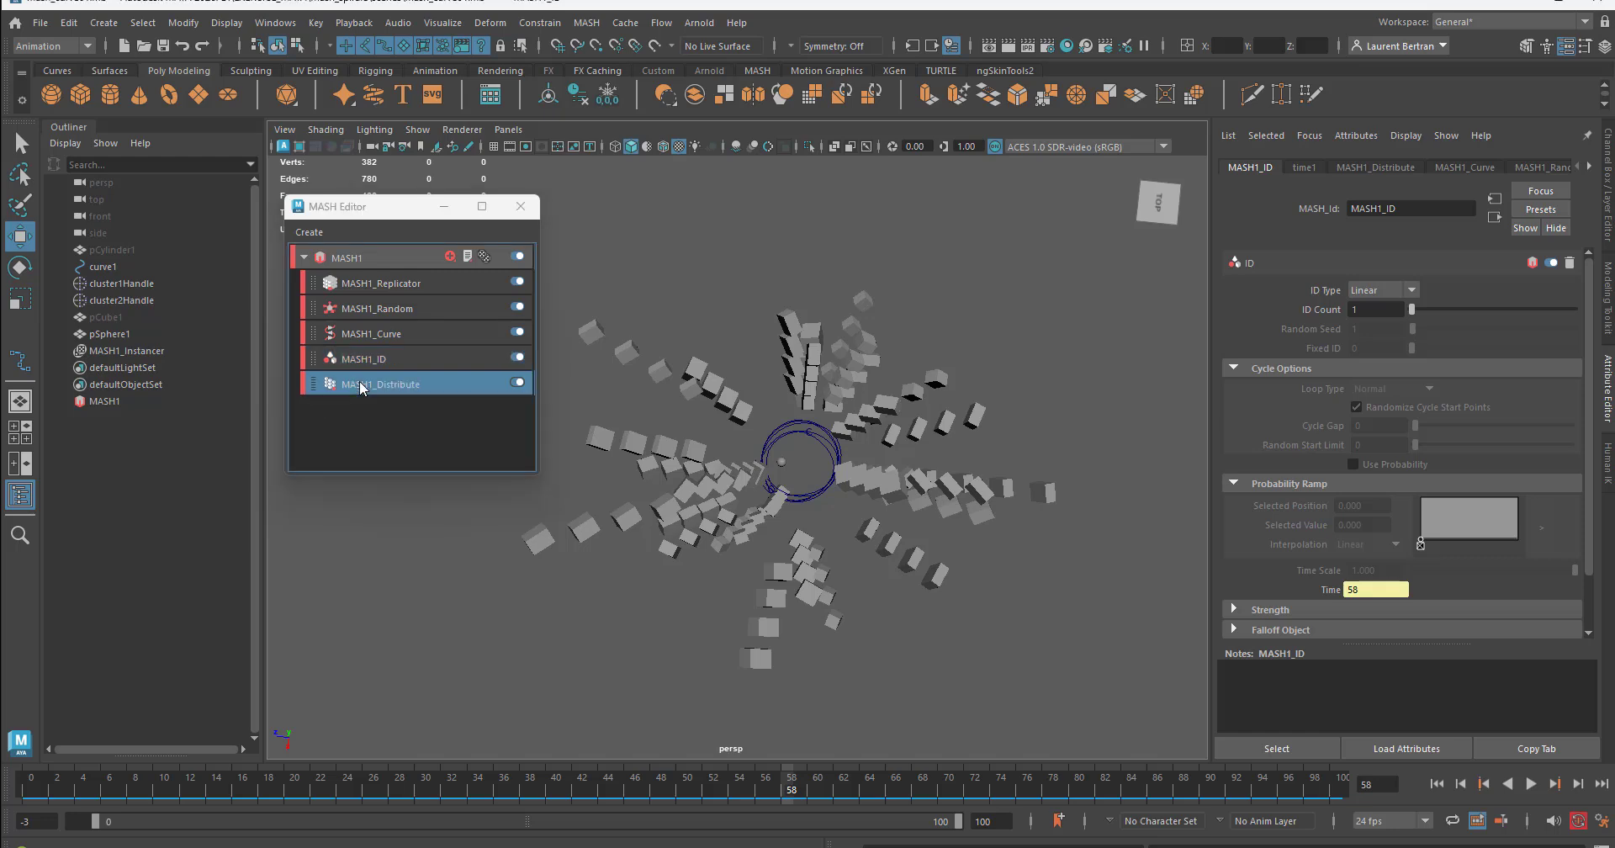
pyautogui.click(401, 261)
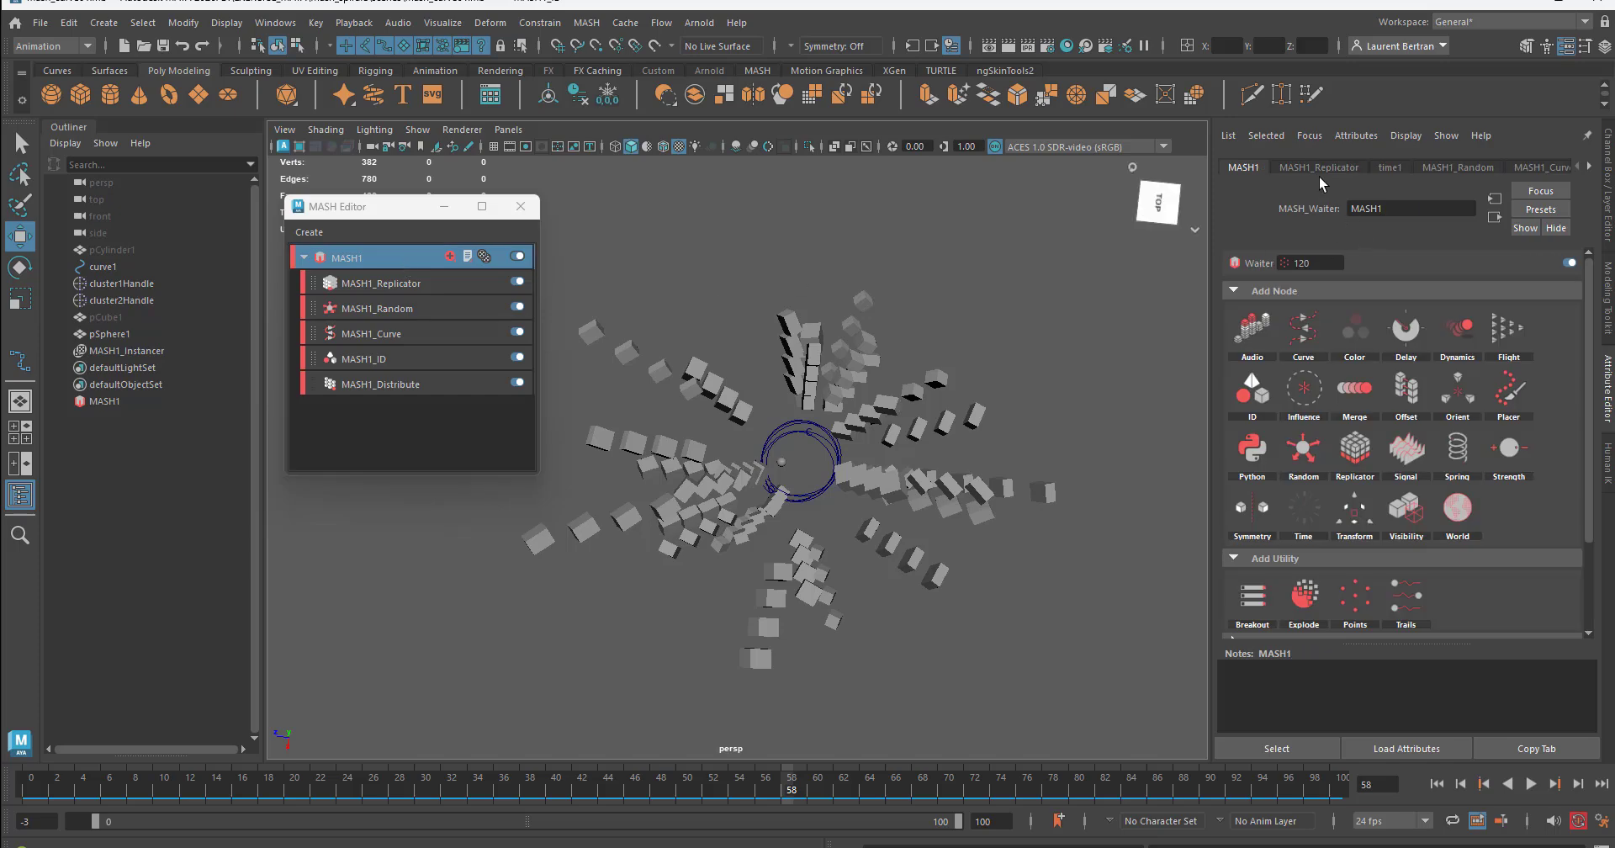
pyautogui.click(1318, 165)
pyautogui.click(1225, 165)
pyautogui.moveTo(1587, 400); pyautogui.dragTo(1594, 325)
# Add pSphere1 to the Instanced Objects of MASH1_Instancer
pyautogui.click(112, 350)
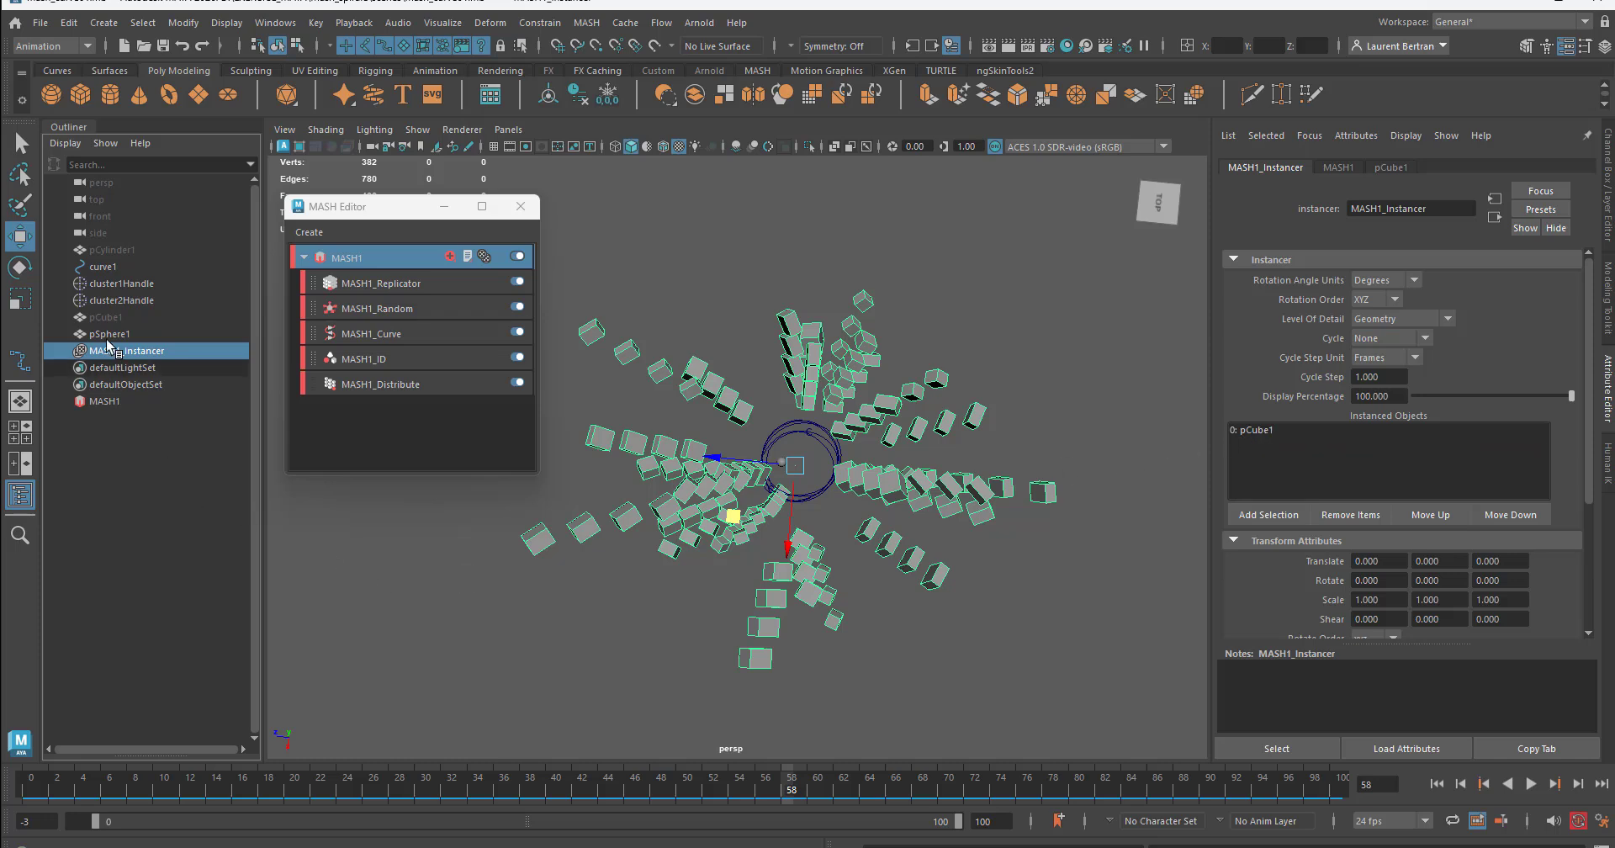
pyautogui.moveTo(107, 334); pyautogui.dragTo(1325, 528, button='middle')
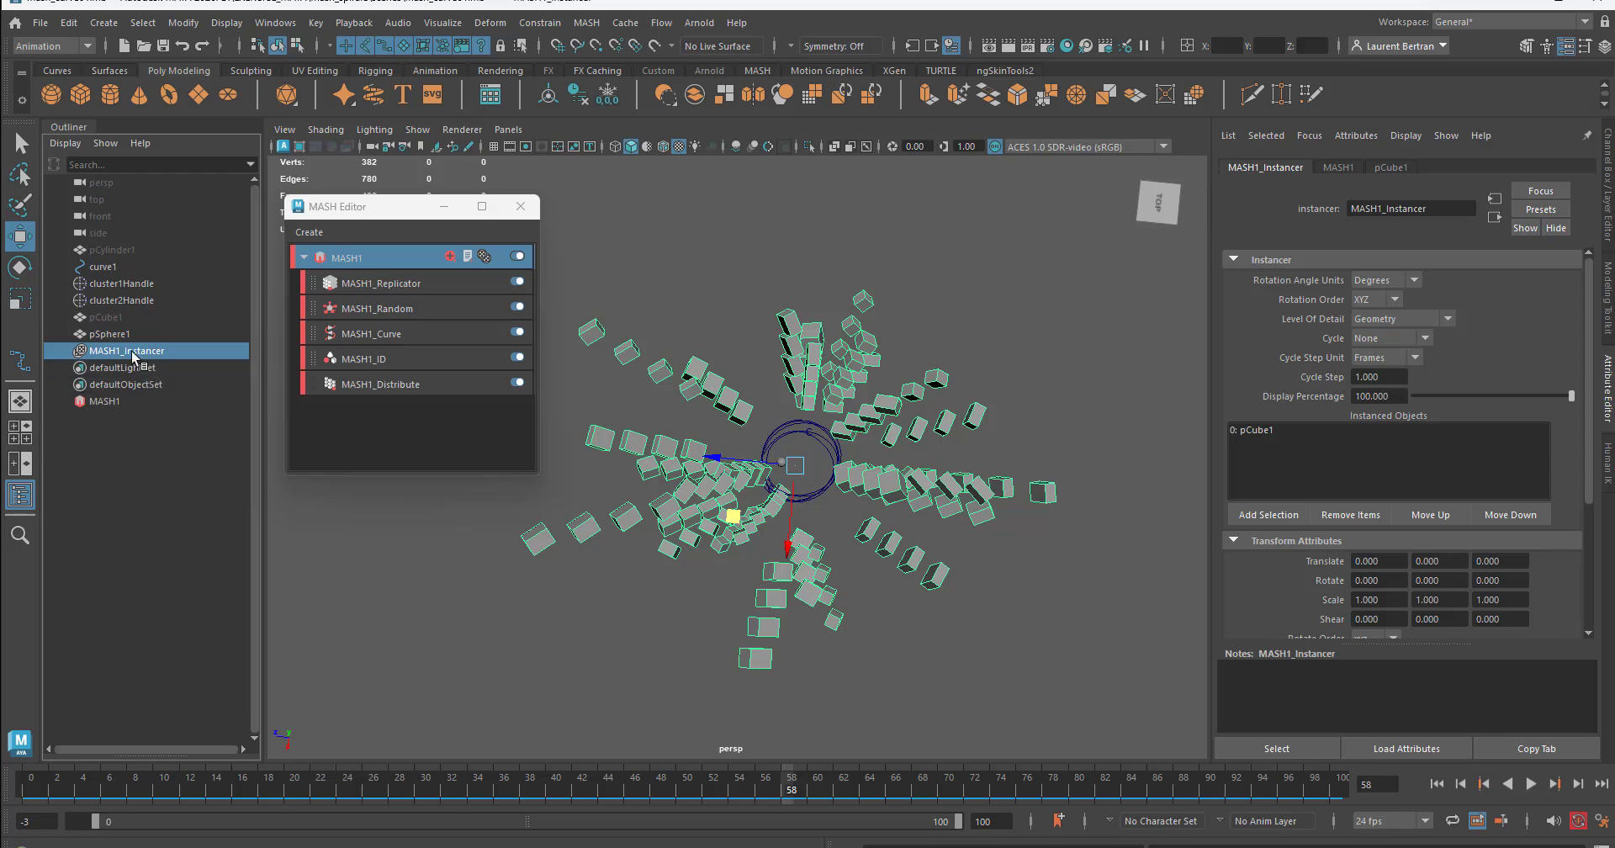
pyautogui.click(108, 336)
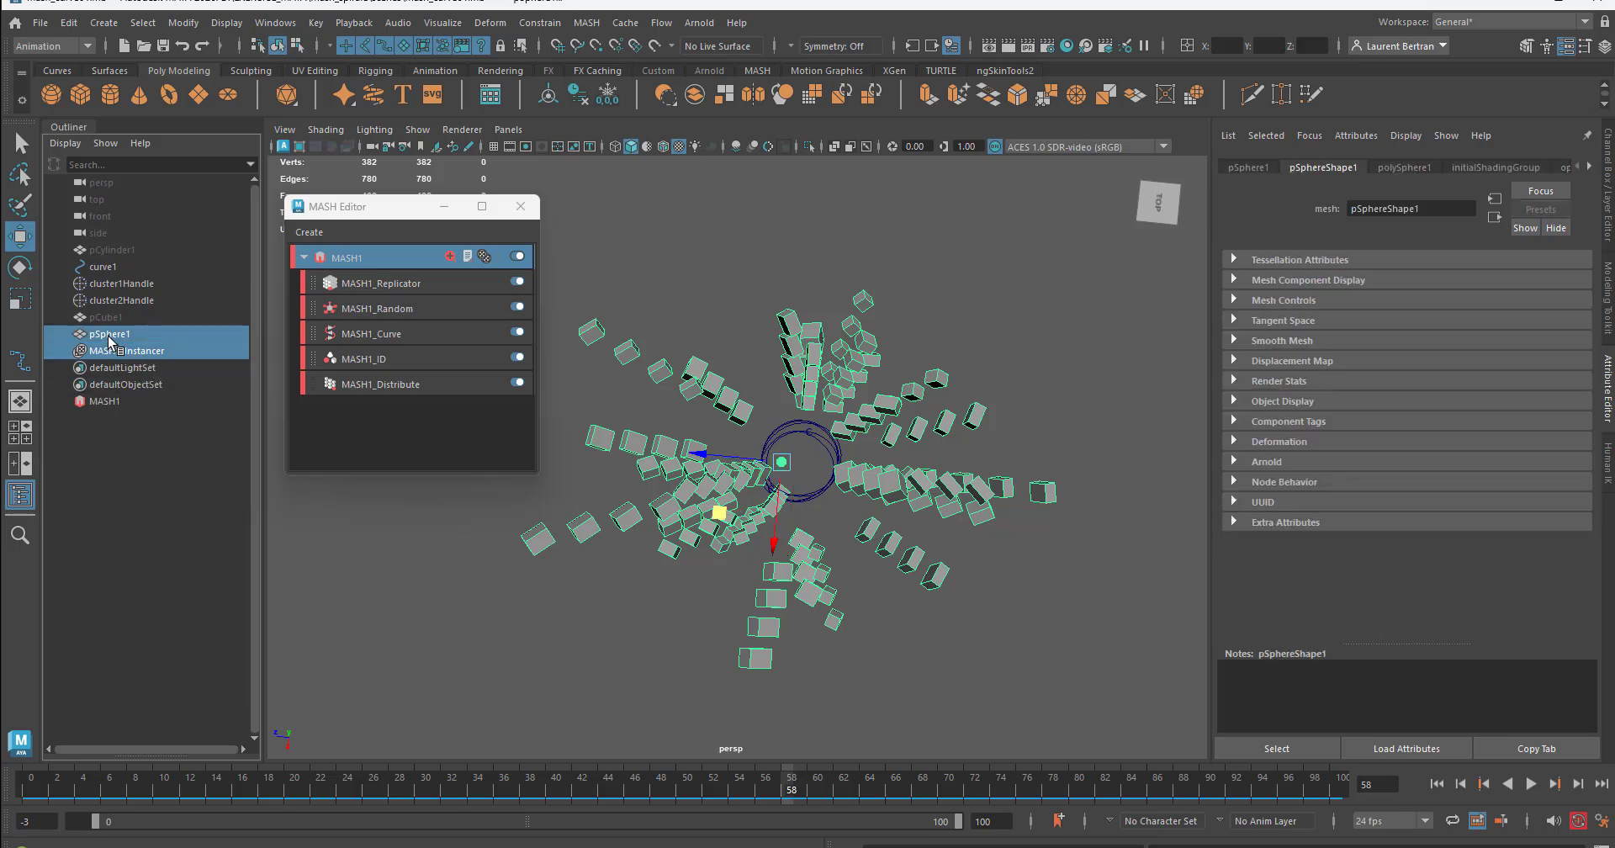
pyautogui.keyDown('ctrl'); pyautogui.click(115, 351); pyautogui.keyUp('ctrl')
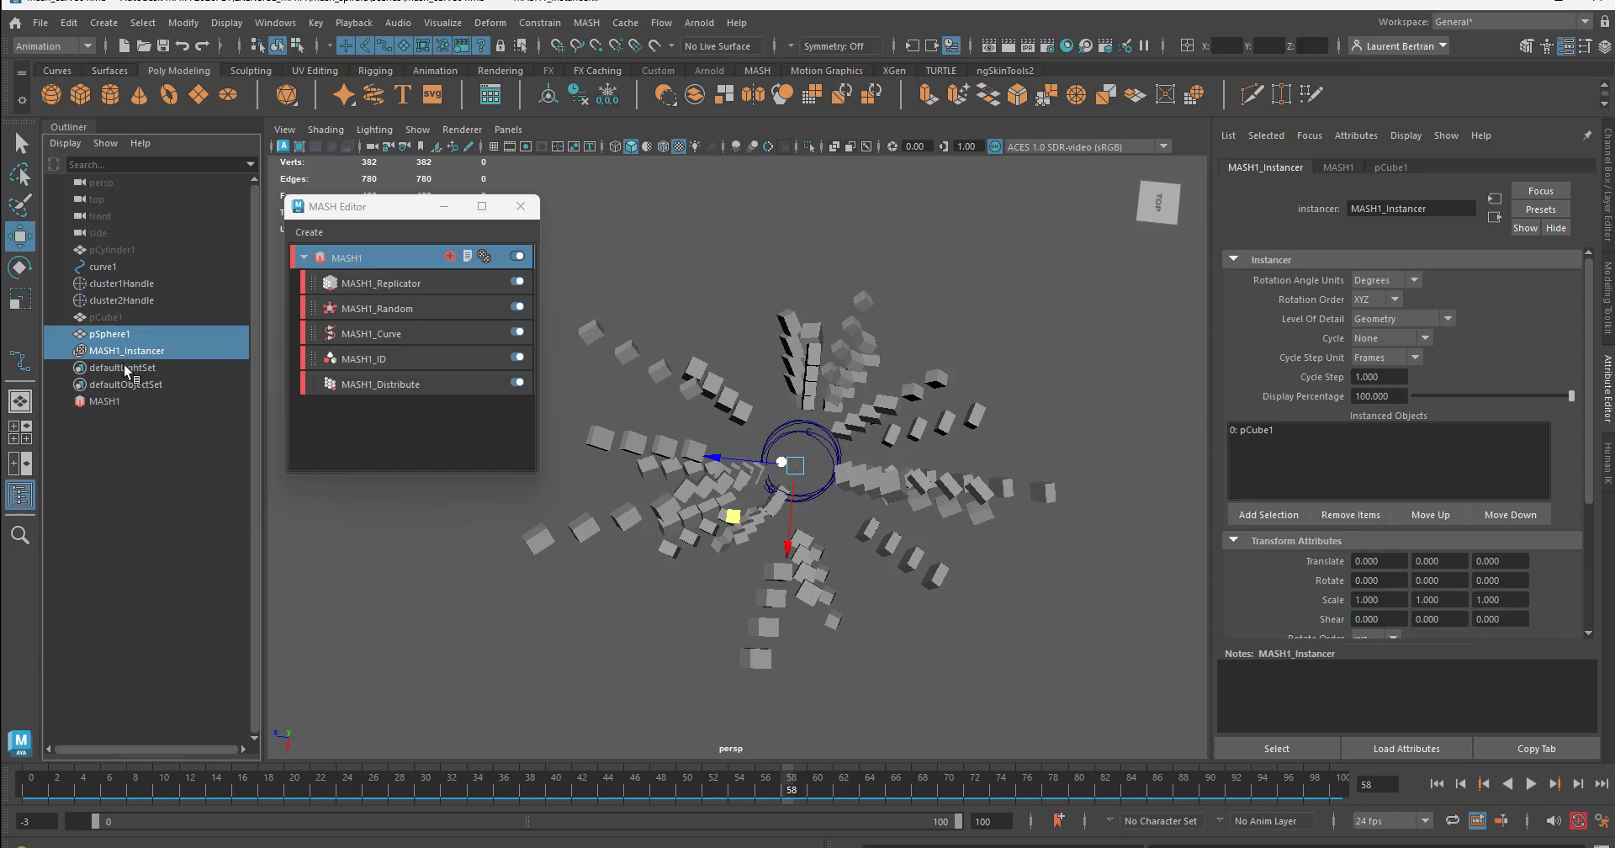
pyautogui.click(1251, 515)
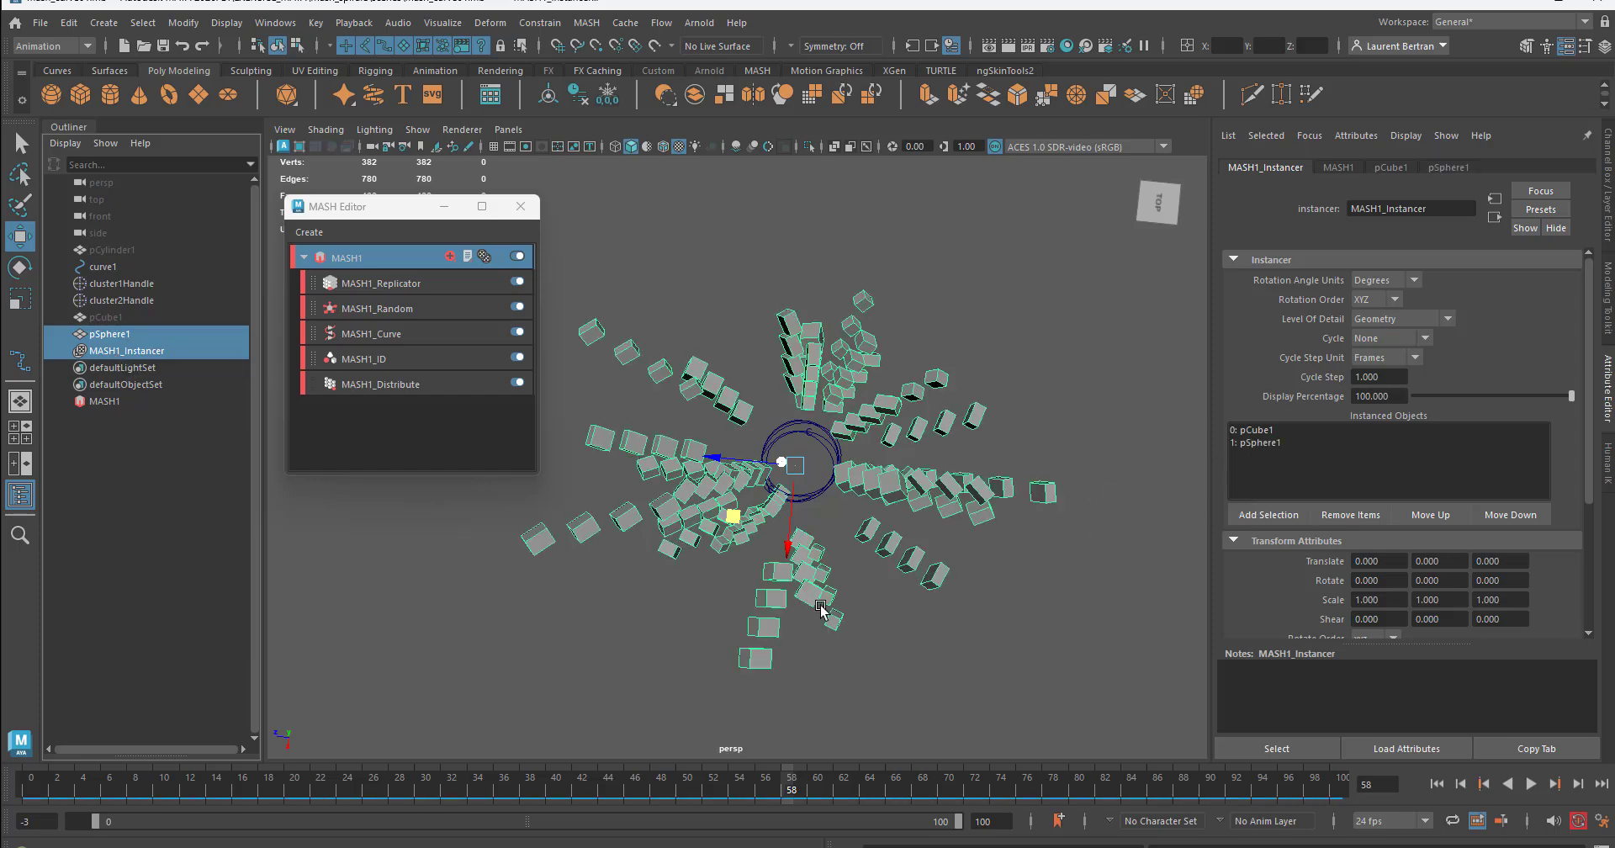
# Set the MASH1_ID node's ID Count to 2 and inspect the mix of cubes and spheres from several angles
pyautogui.keyDown('alt'); pyautogui.moveTo(829, 610); pyautogui.dragTo(847, 545); pyautogui.keyUp('alt')
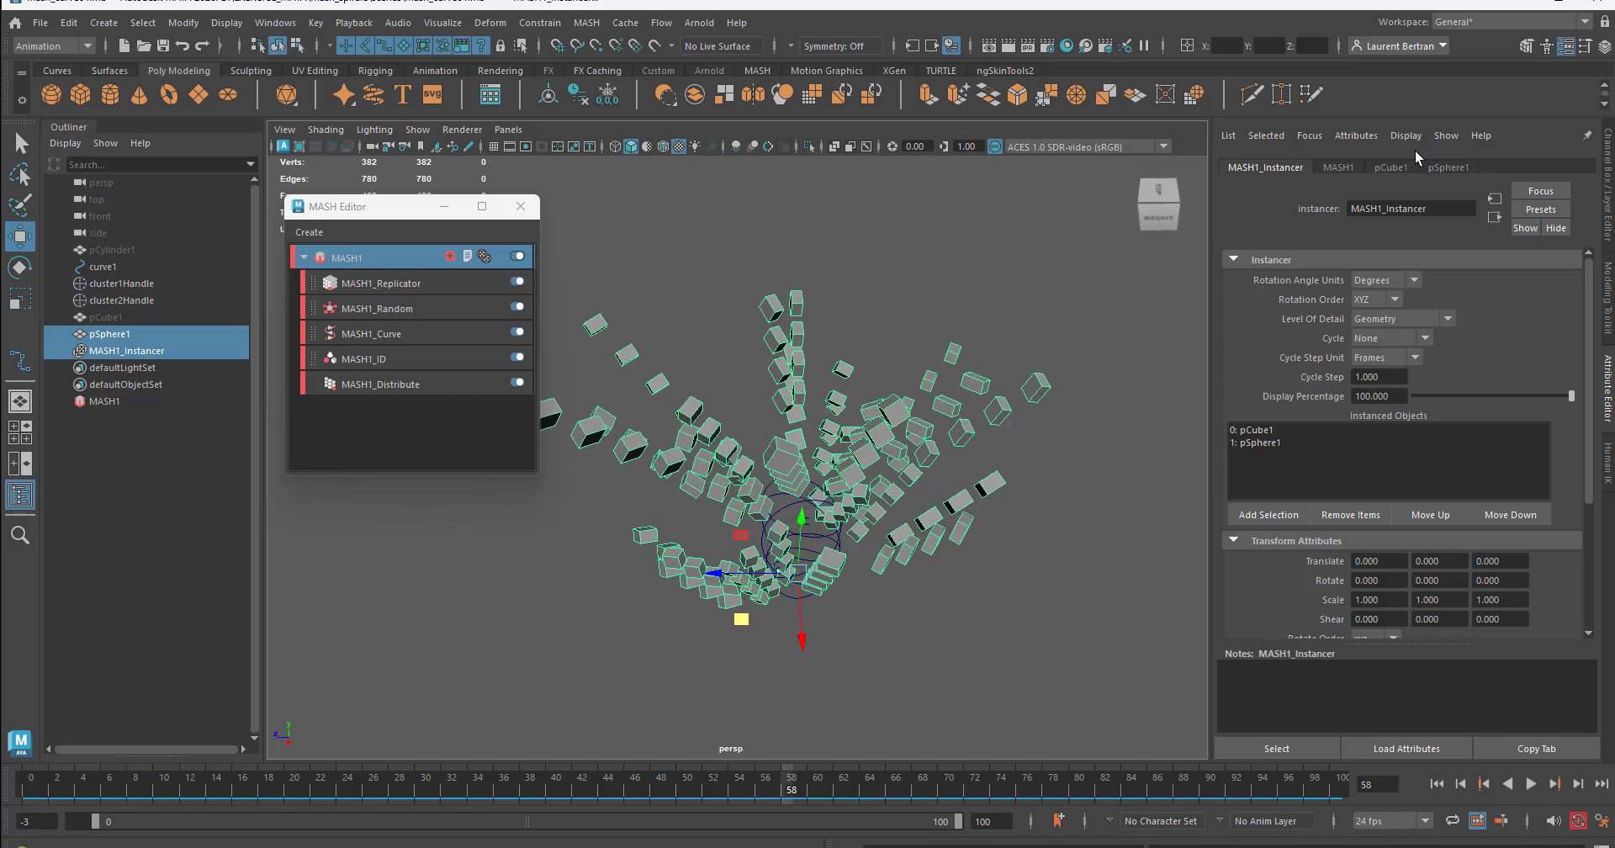
pyautogui.click(443, 356)
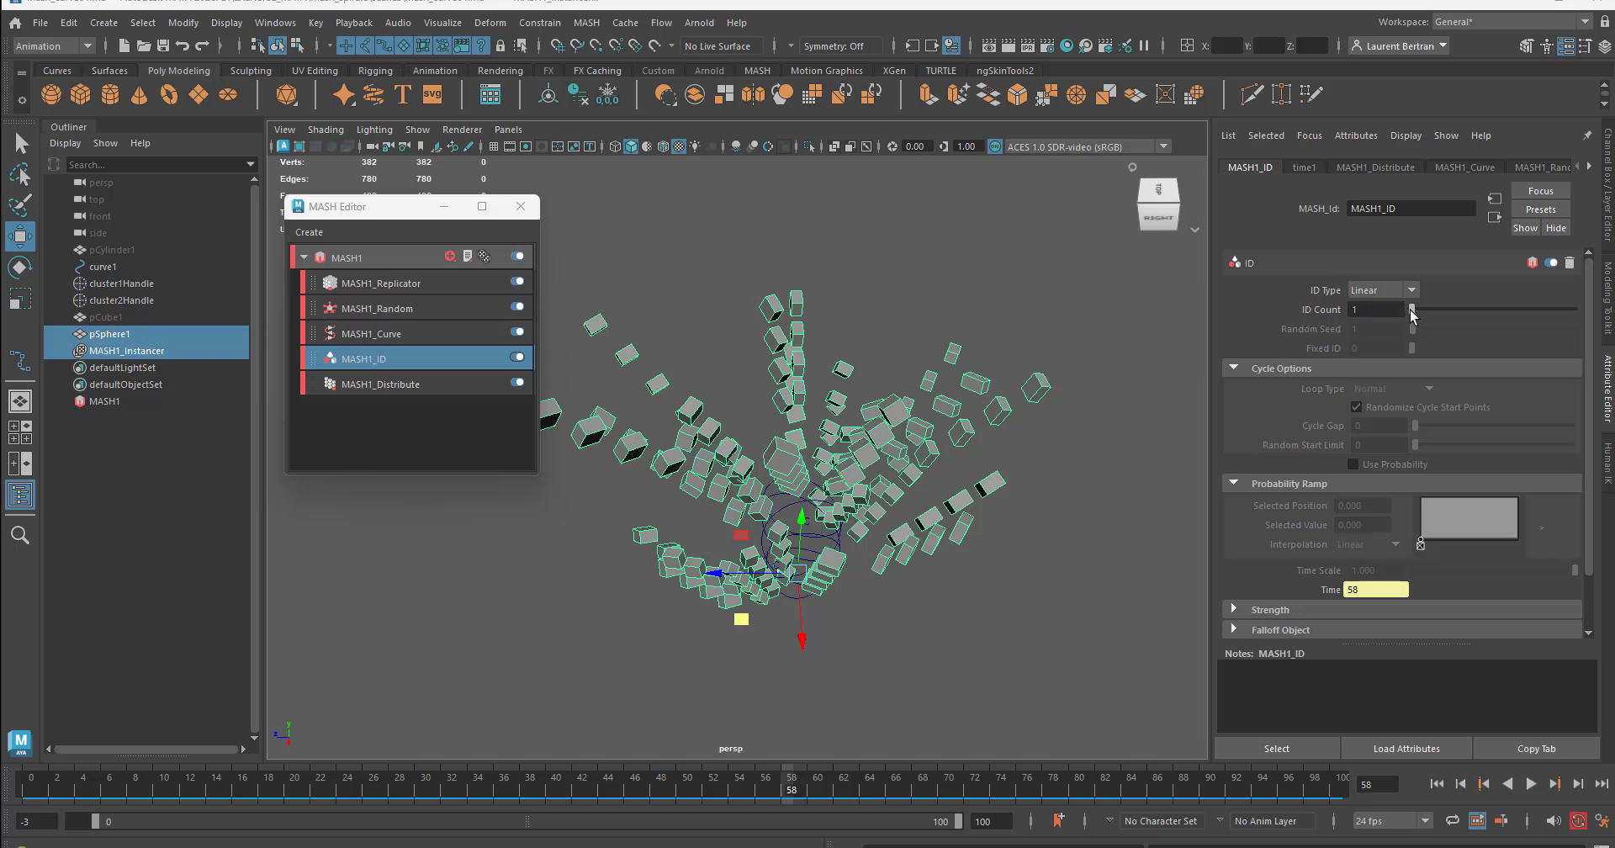
pyautogui.moveTo(1412, 314); pyautogui.dragTo(1417, 311)
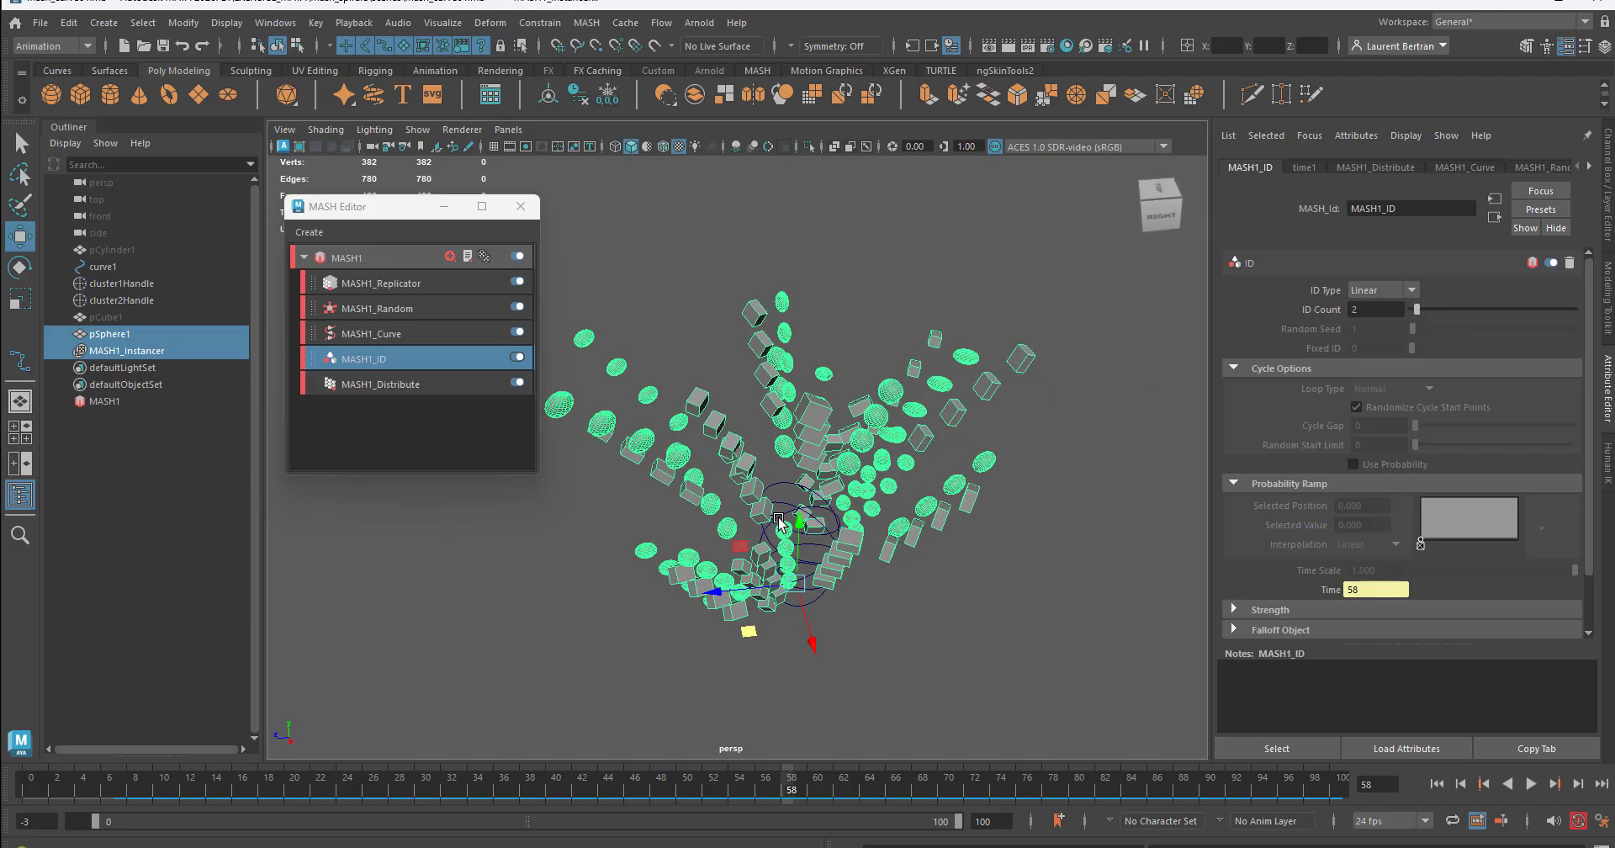
pyautogui.keyDown('alt'); pyautogui.moveTo(778, 520); pyautogui.dragTo(827, 492); pyautogui.keyUp('alt')
pyautogui.keyDown('alt'); pyautogui.moveTo(745, 494); pyautogui.dragTo(897, 502, button='right'); pyautogui.keyUp('alt')
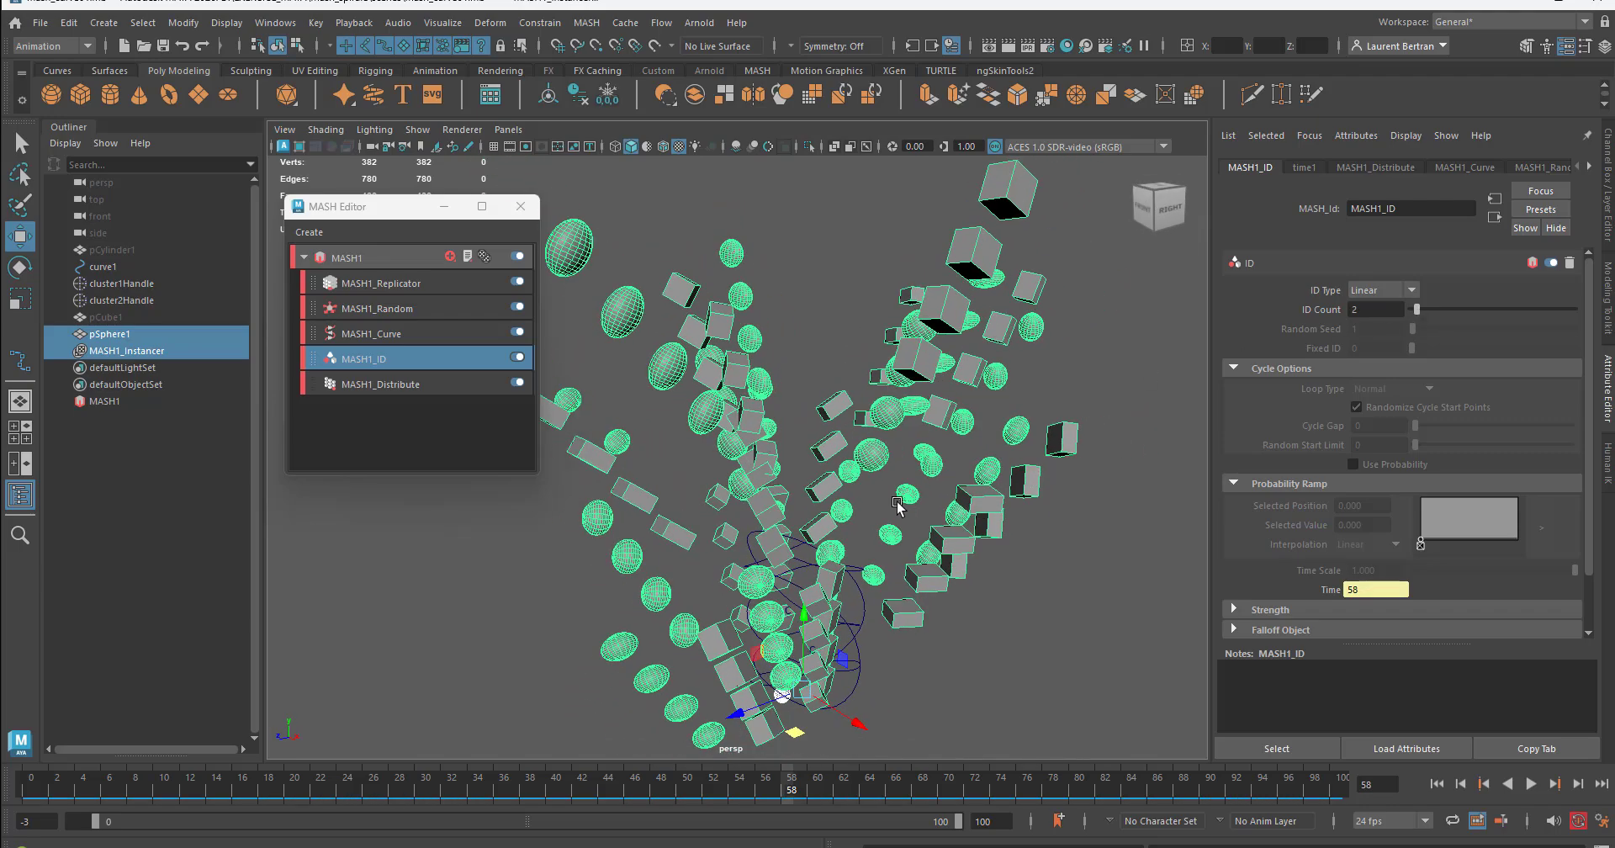
pyautogui.keyDown('alt'); pyautogui.moveTo(897, 502); pyautogui.dragTo(764, 520); pyautogui.keyUp('alt')
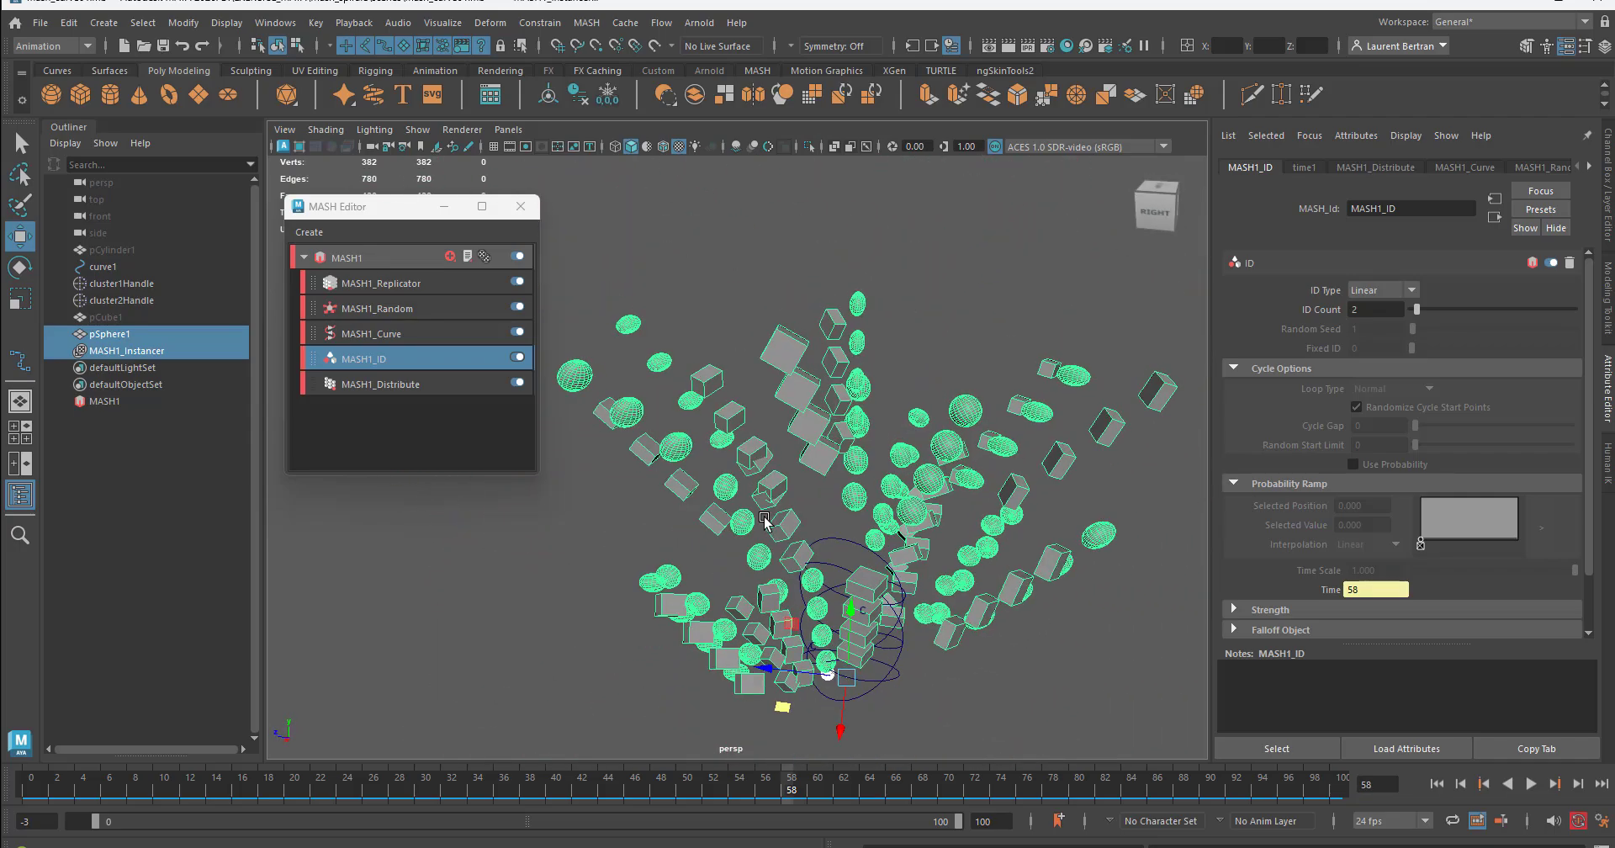
pyautogui.moveTo(1022, 495)
pyautogui.keyDown('alt'); pyautogui.mouseDown()
pyautogui.moveTo(976, 486)
pyautogui.moveTo(1009, 488)
pyautogui.mouseUp(); pyautogui.keyUp('alt')
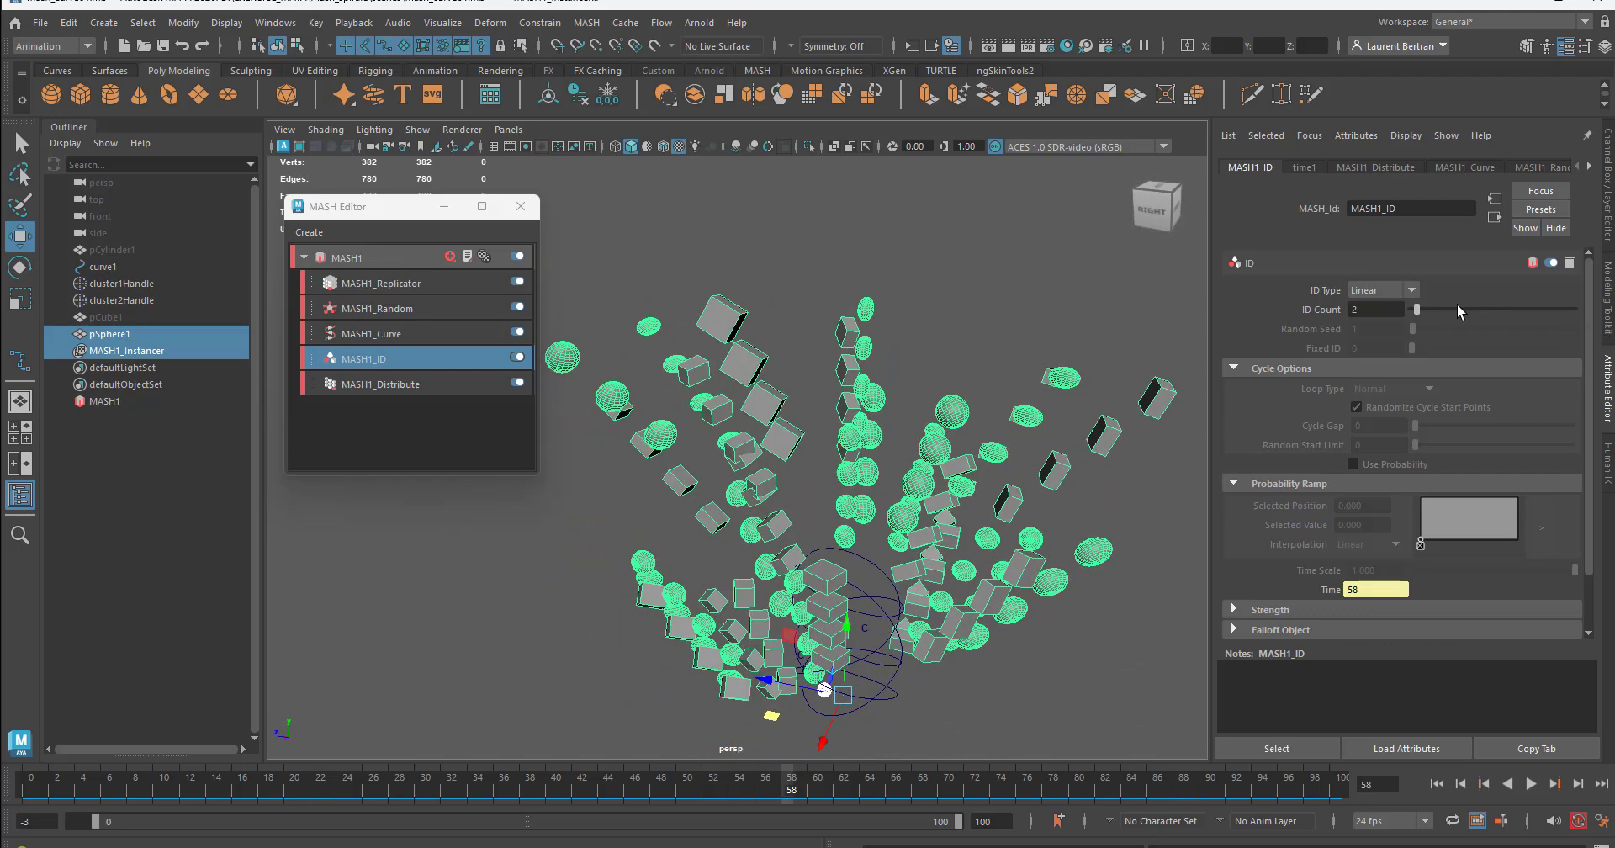
# Try the Random ID Type with a Random Seed of 39 on the MASH1_ID node, followed by the Cycle and Fixed types
pyautogui.click(1375, 296)
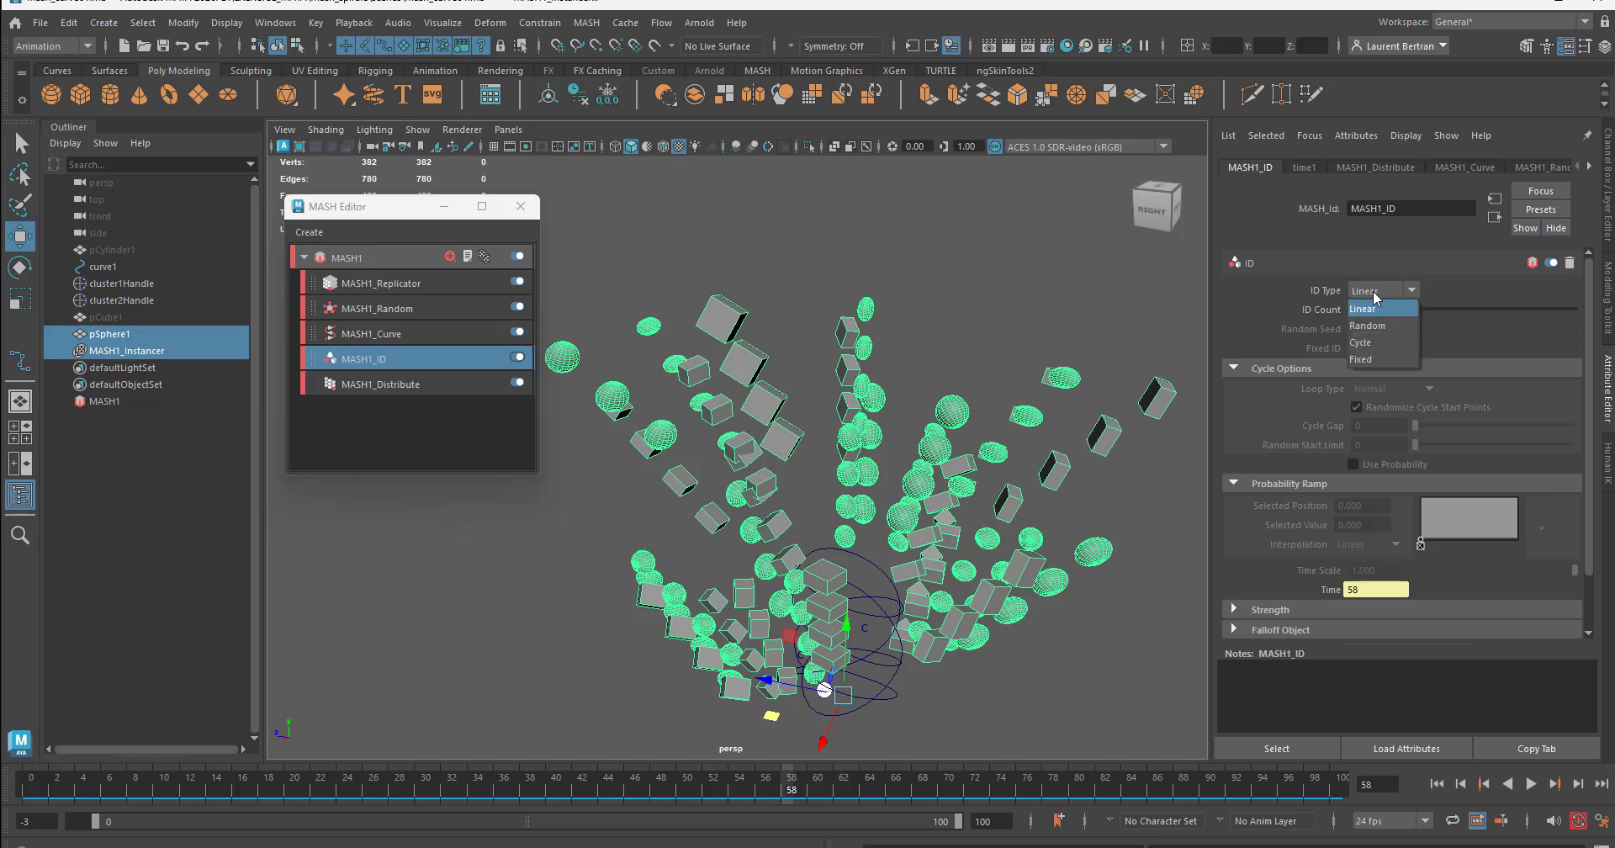
pyautogui.click(1369, 324)
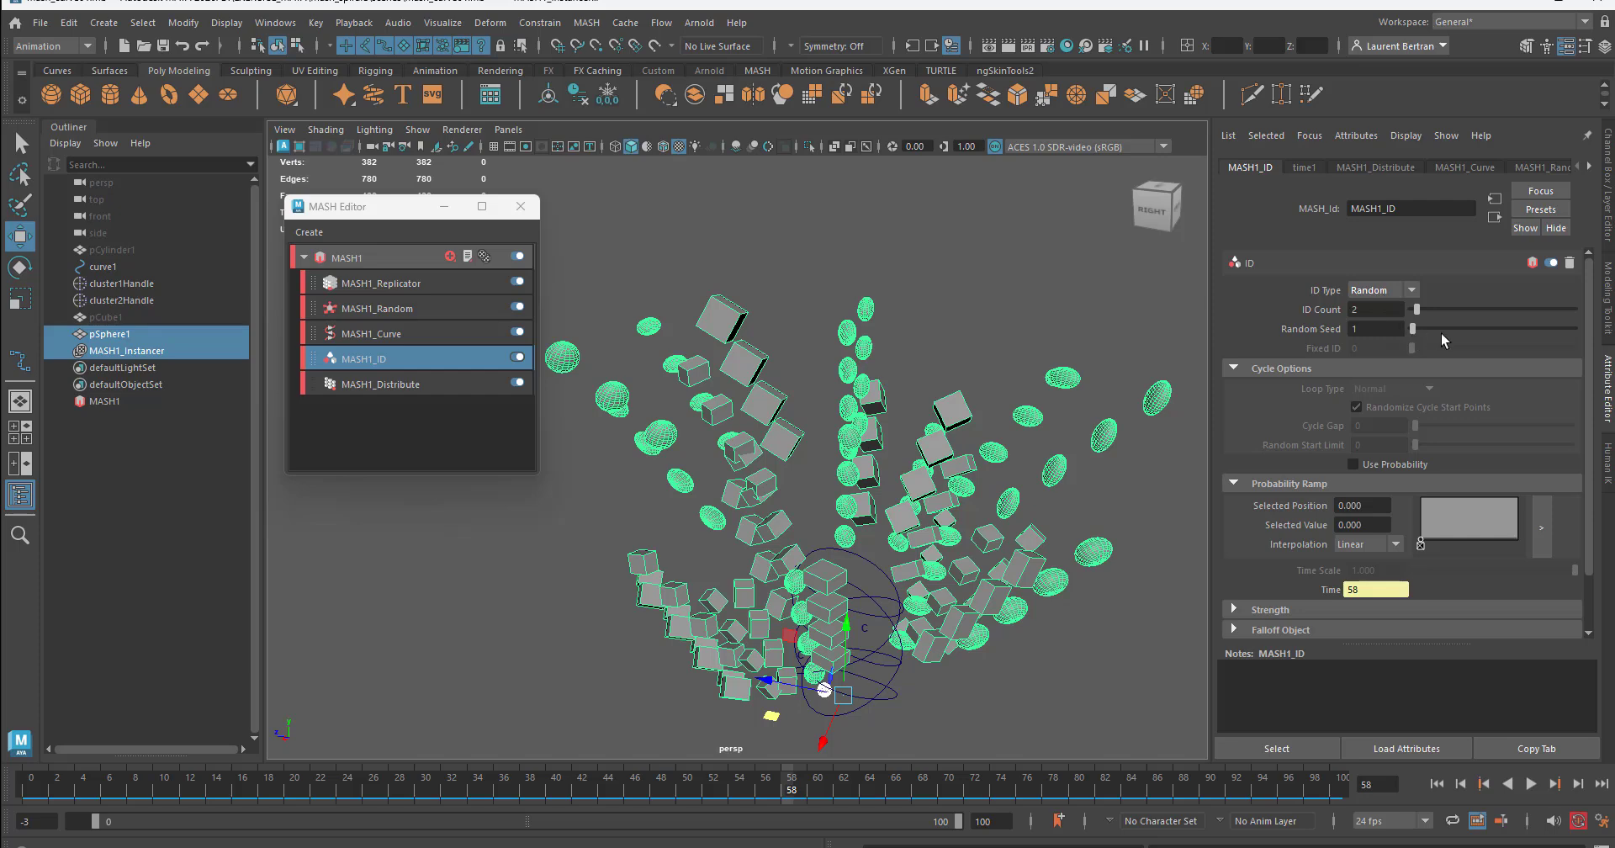
pyautogui.moveTo(1440, 328); pyautogui.dragTo(1474, 342)
pyautogui.click(1385, 291)
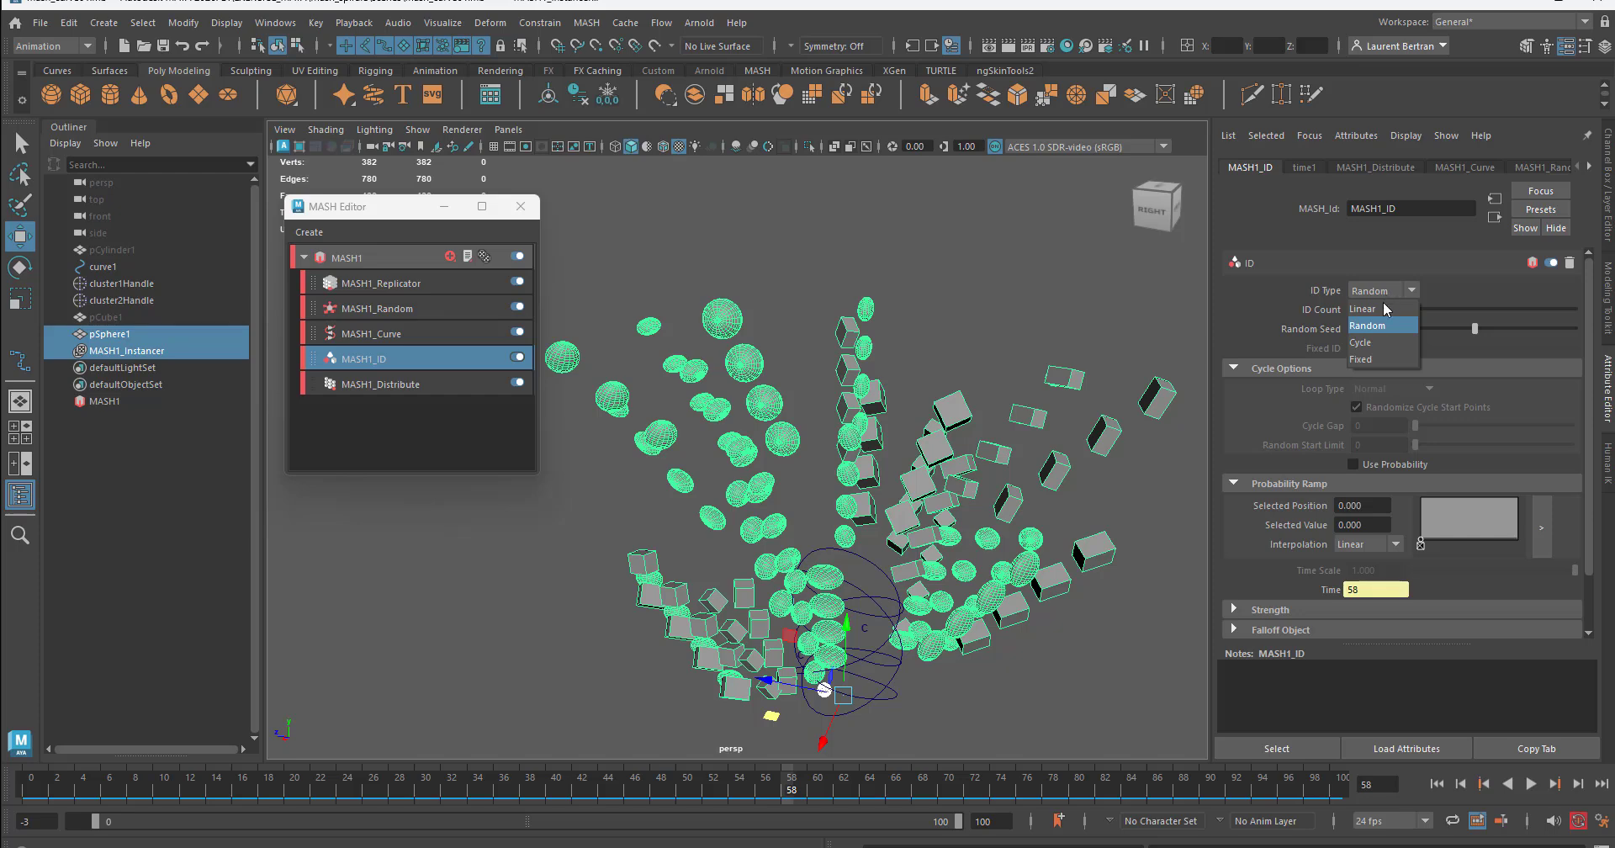
pyautogui.click(1378, 344)
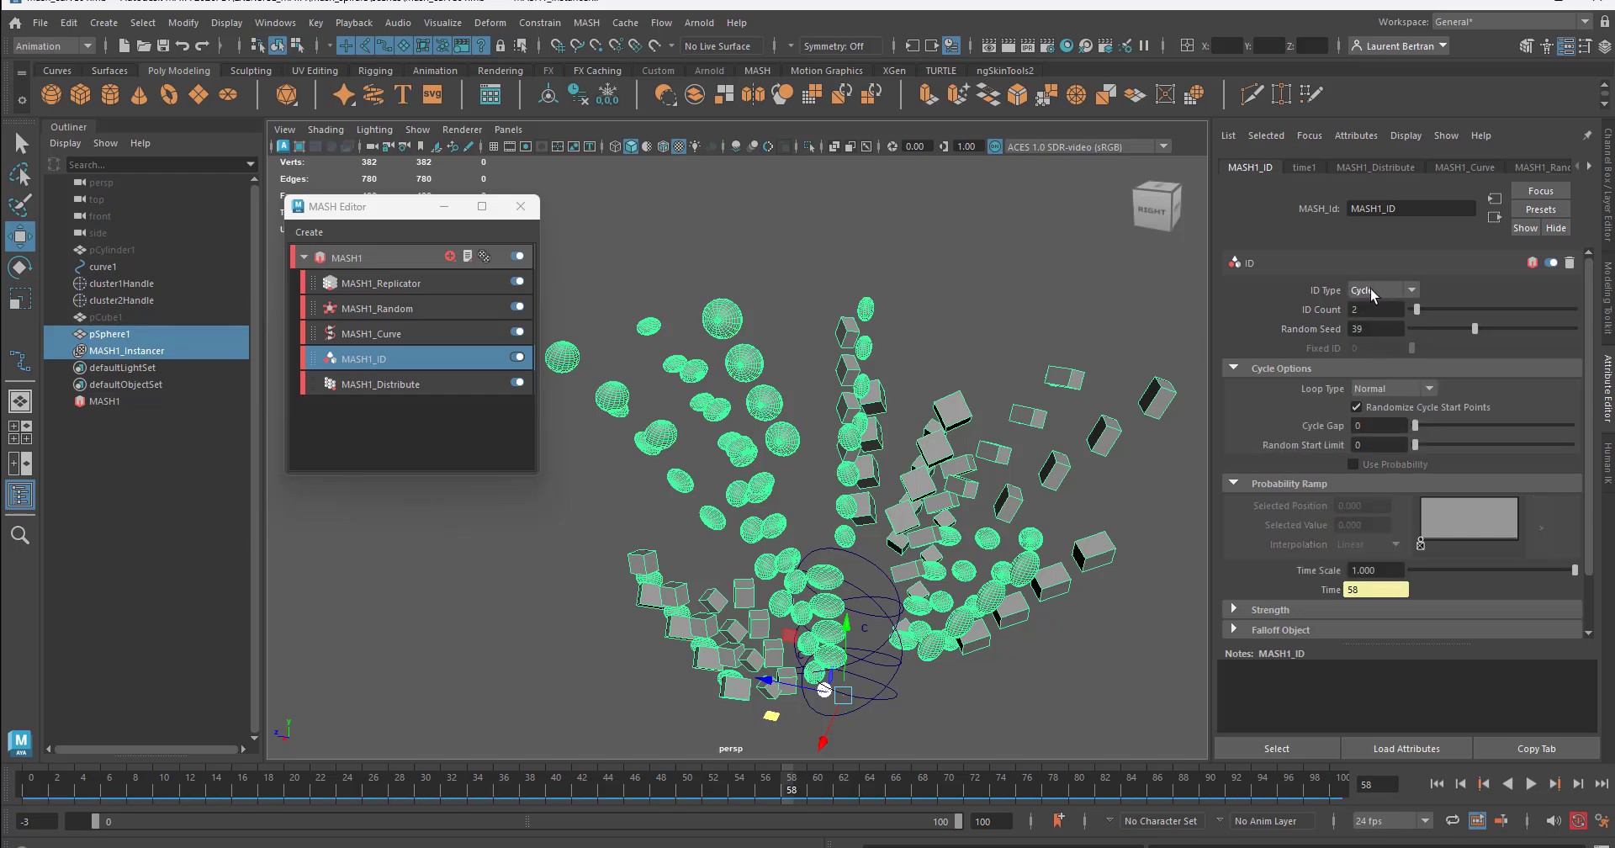
pyautogui.click(1372, 291)
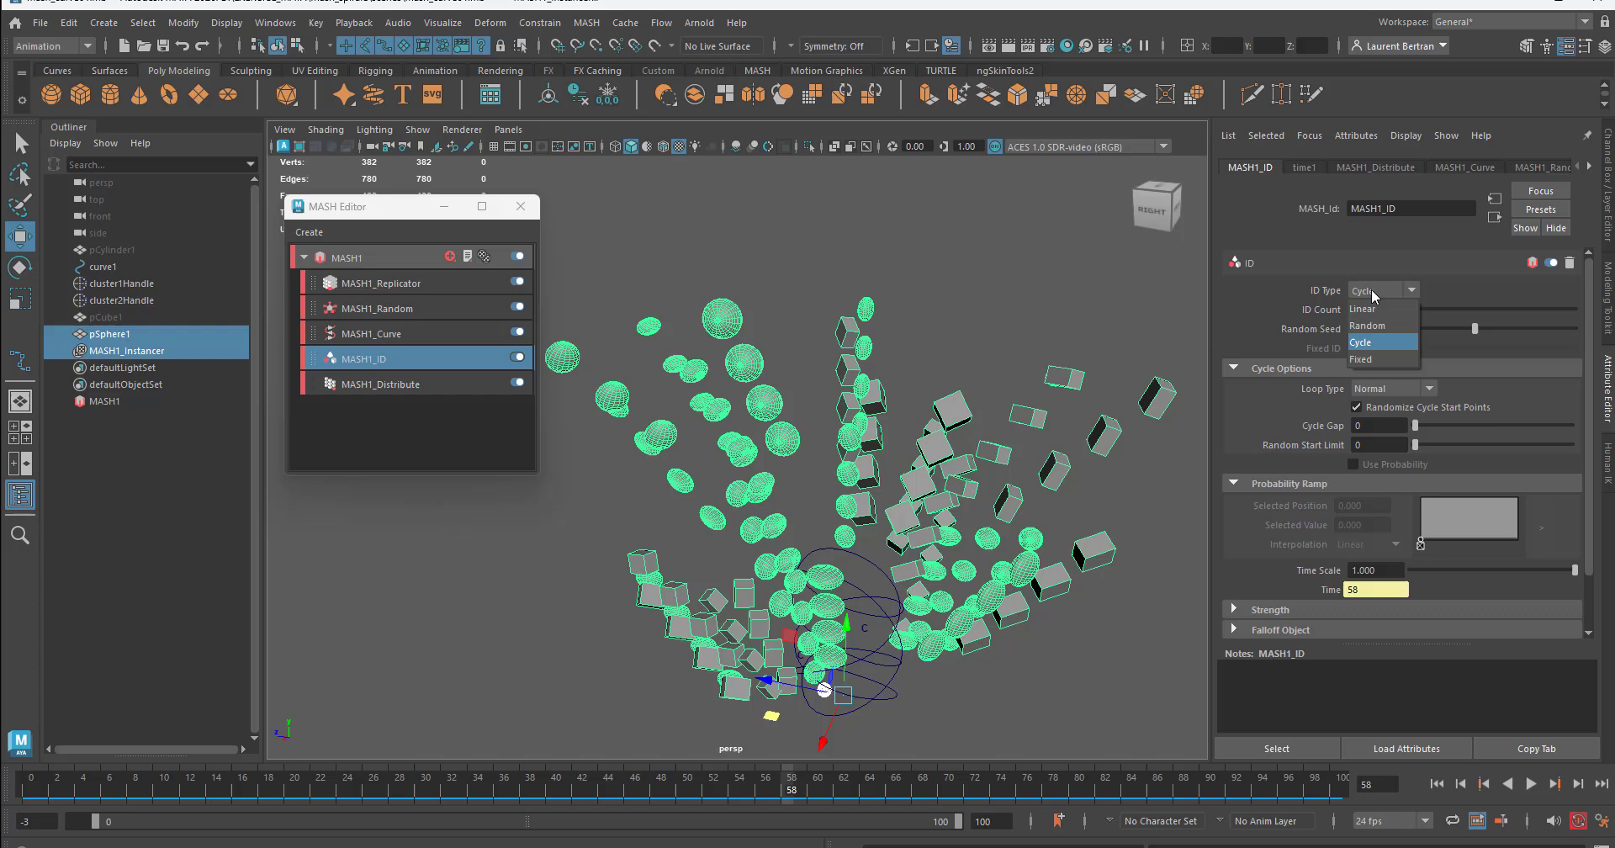
pyautogui.click(1360, 359)
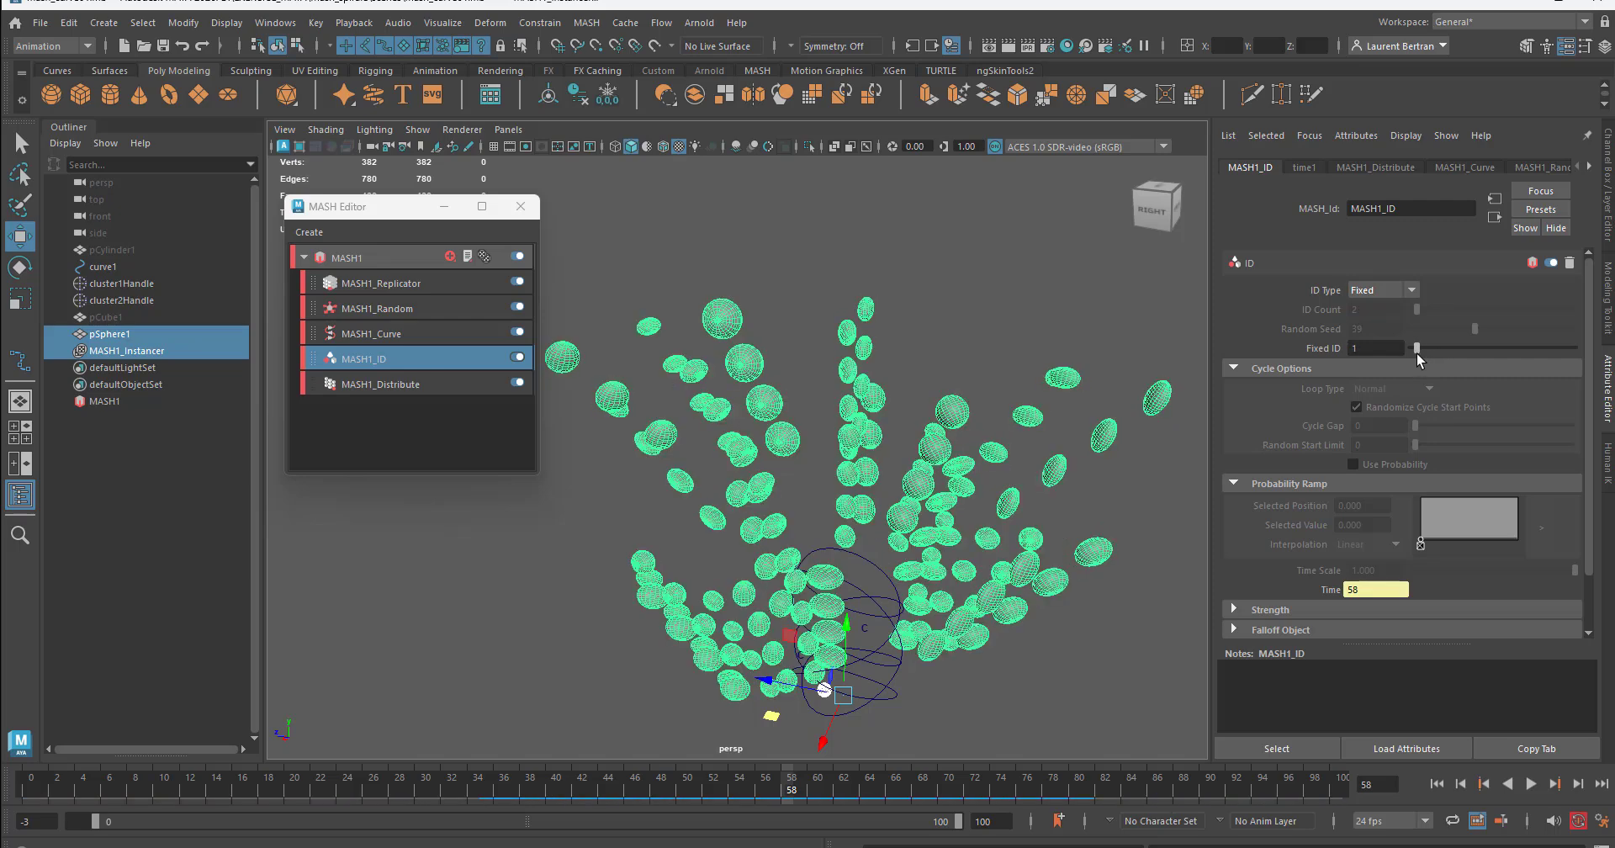
# Set the MASH1_ID node's ID Type back to Linear and inspect the arrangement from another angle
pyautogui.click(1379, 289)
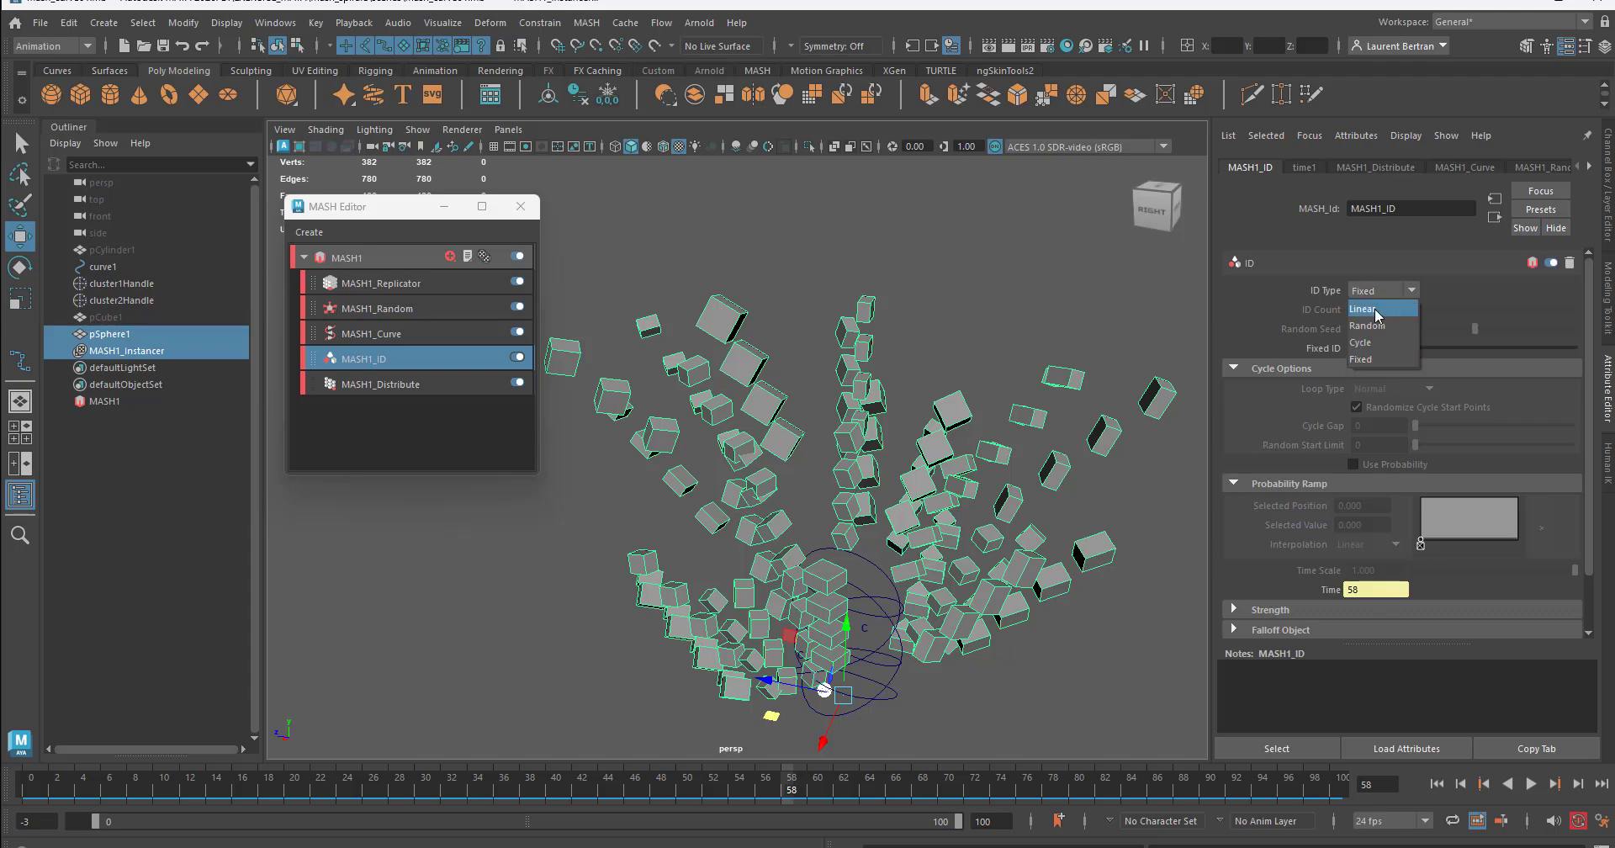
pyautogui.click(1376, 311)
pyautogui.keyDown('alt'); pyautogui.moveTo(1118, 504); pyautogui.dragTo(837, 582); pyautogui.keyUp('alt')
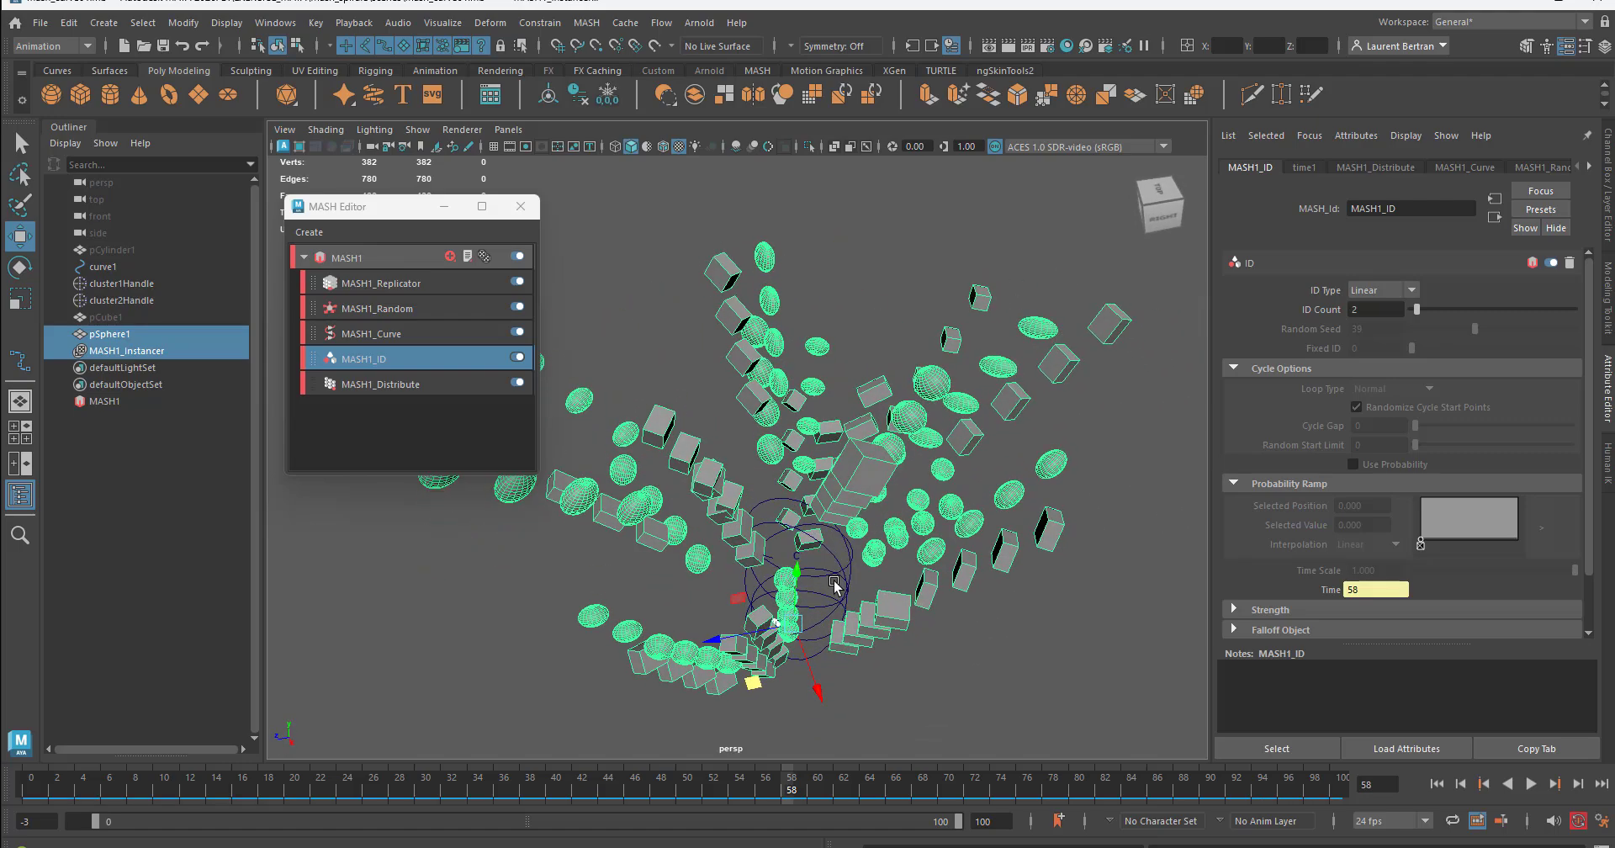
pyautogui.moveTo(404, 206); pyautogui.dragTo(385, 195)
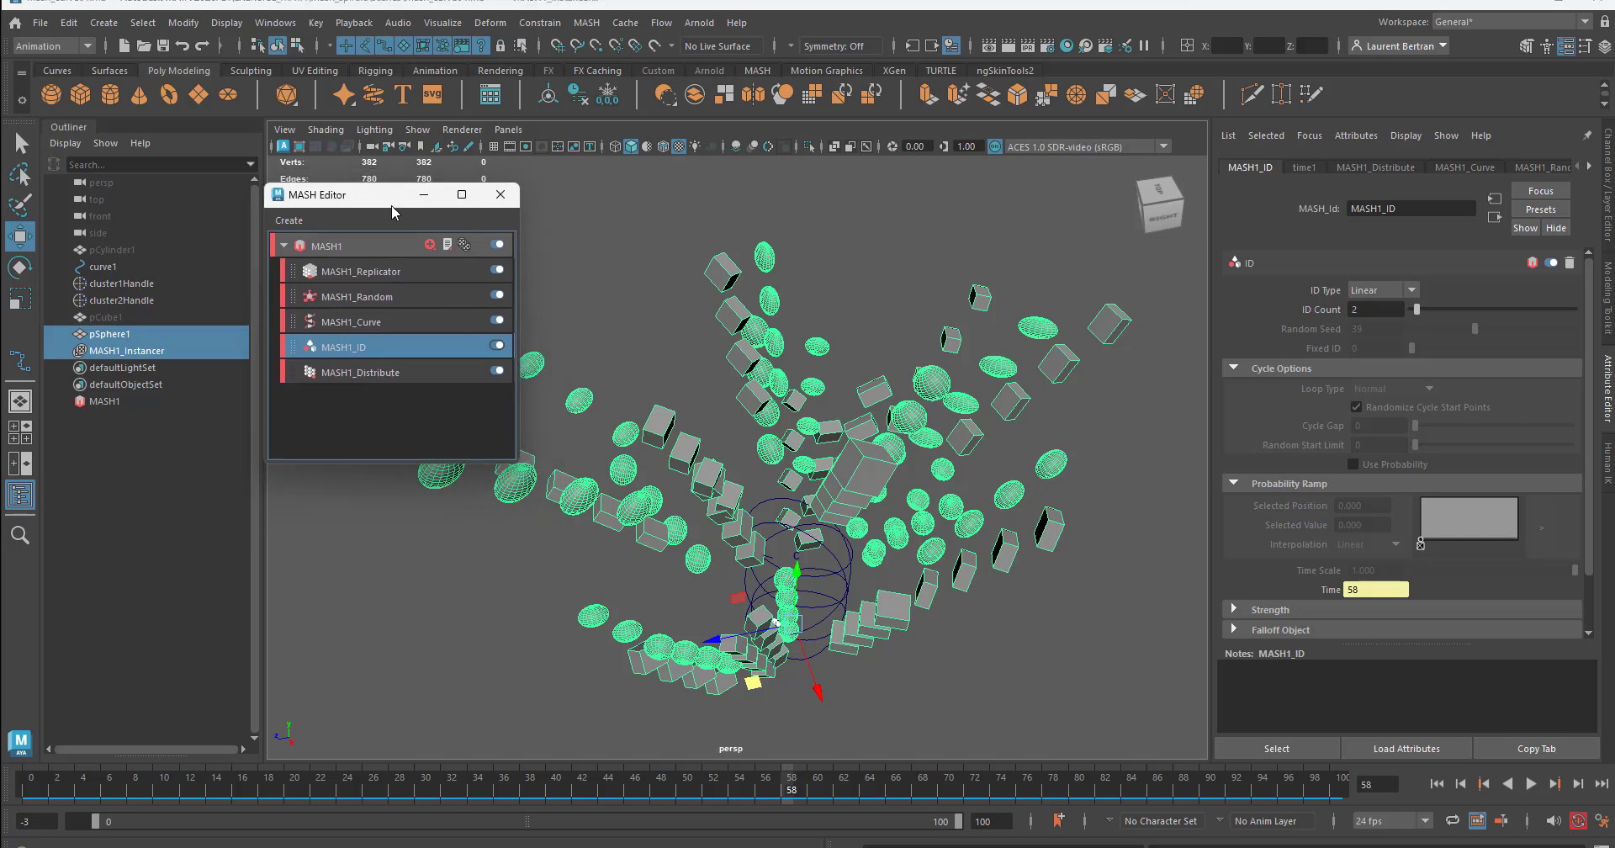